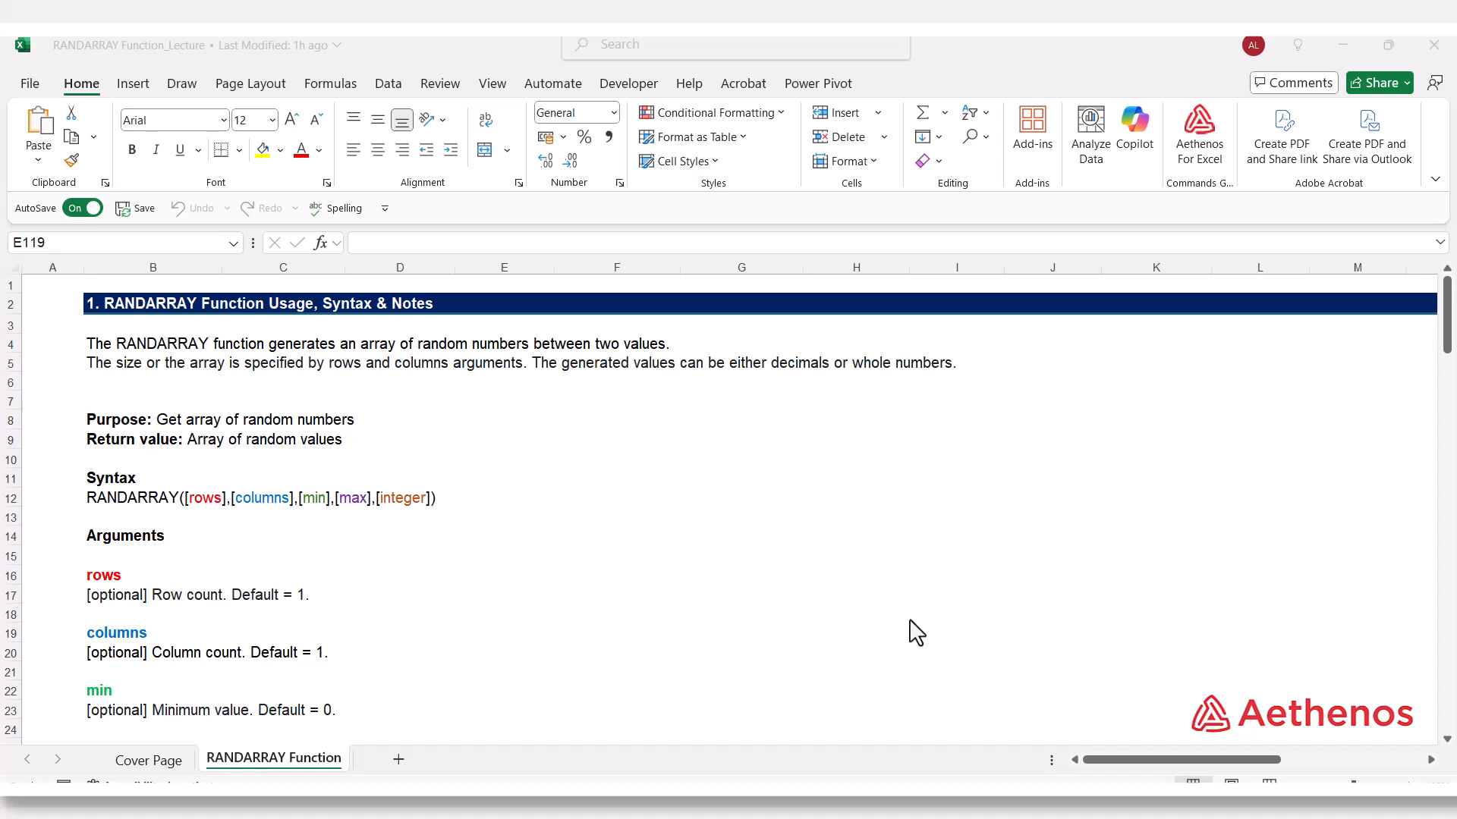
Enter =RANDARRAY(8,5) in cell B47, under the heading for generating 40 values in 8 rows by 5 columns.
scroll(812, 569, down, 3)
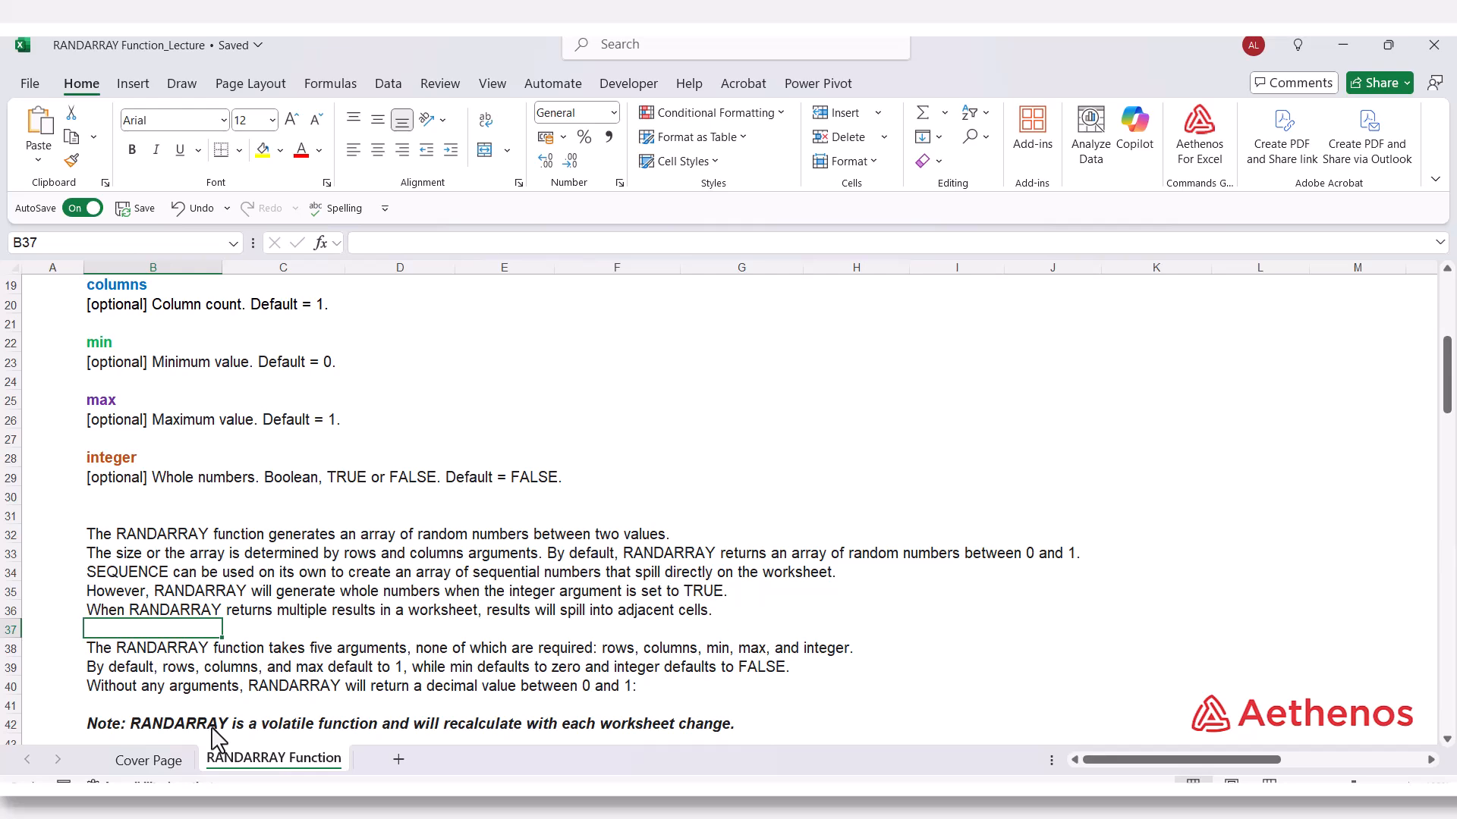
scroll(270, 729, down, 6)
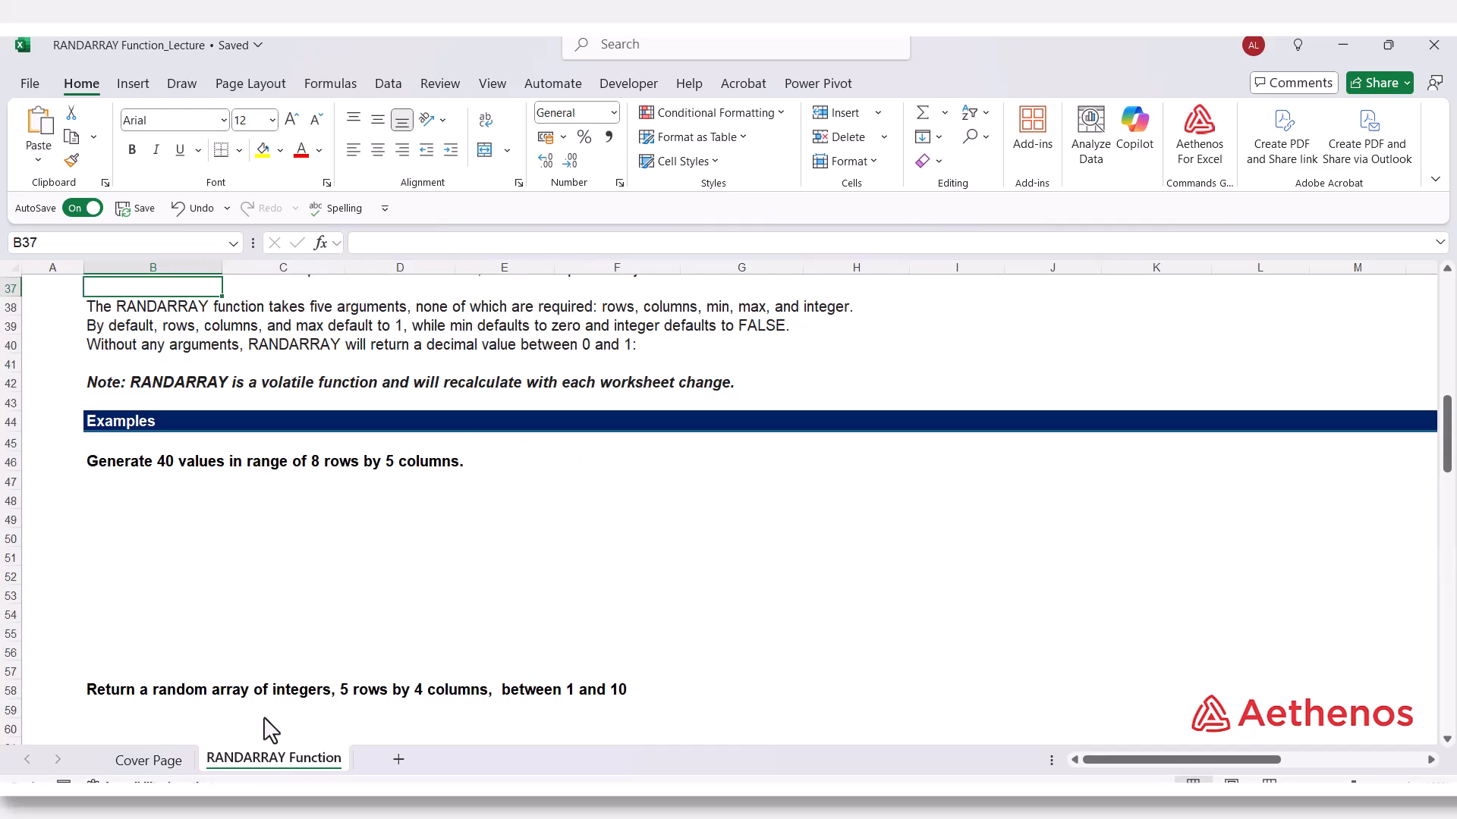
click(135, 482)
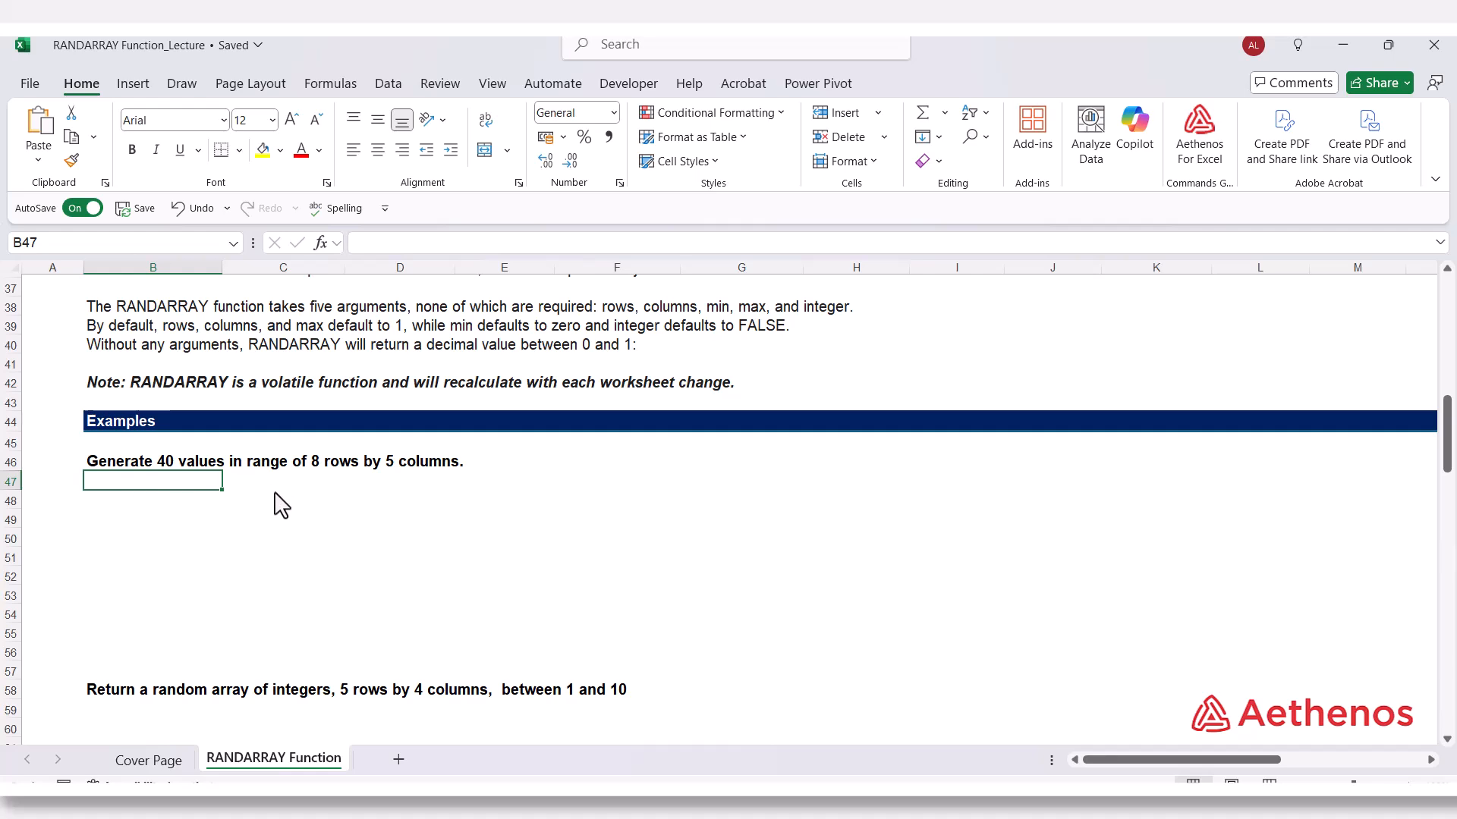
text(=)
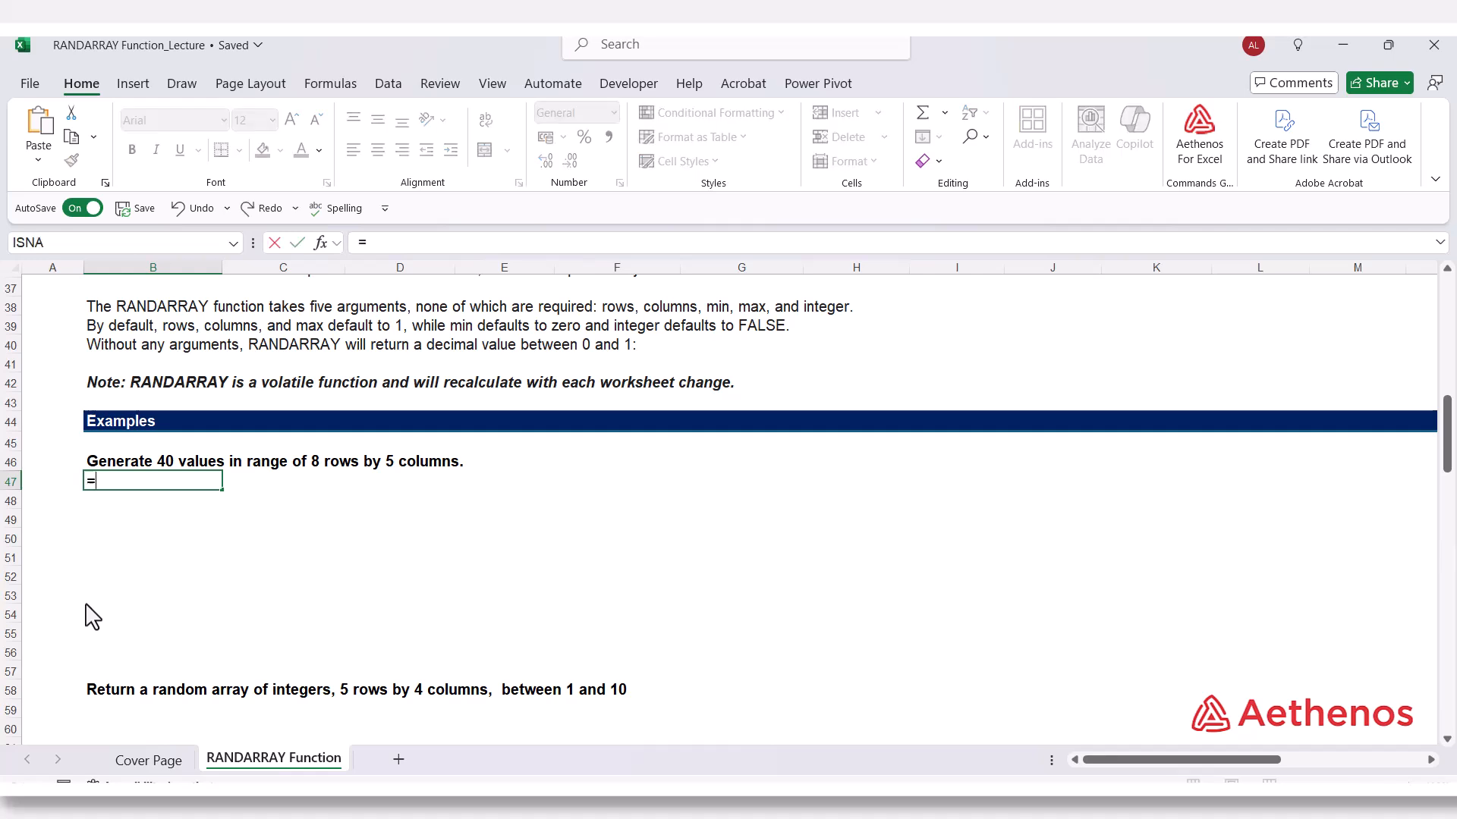
text(rand)
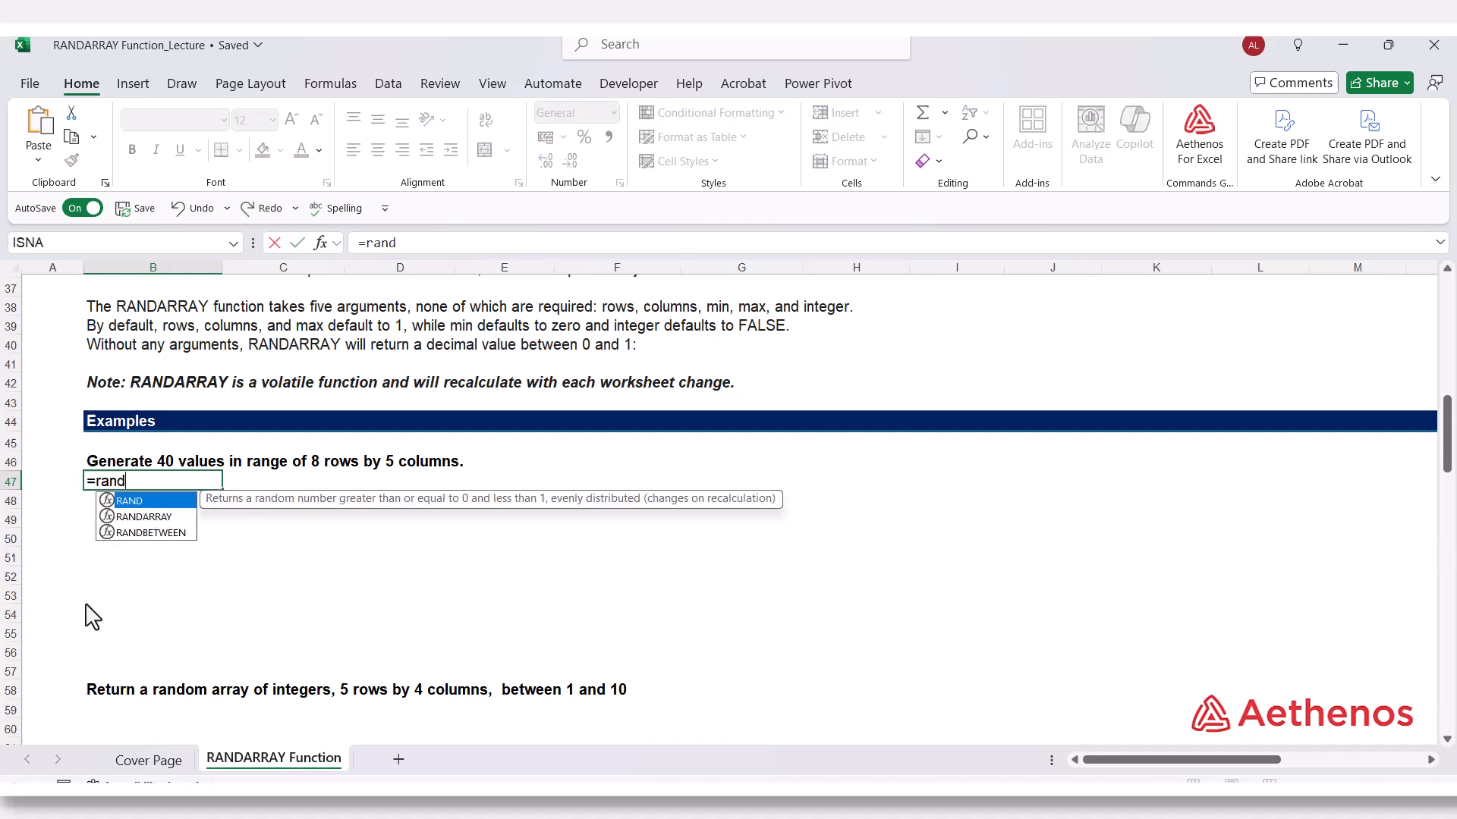
key(Down)
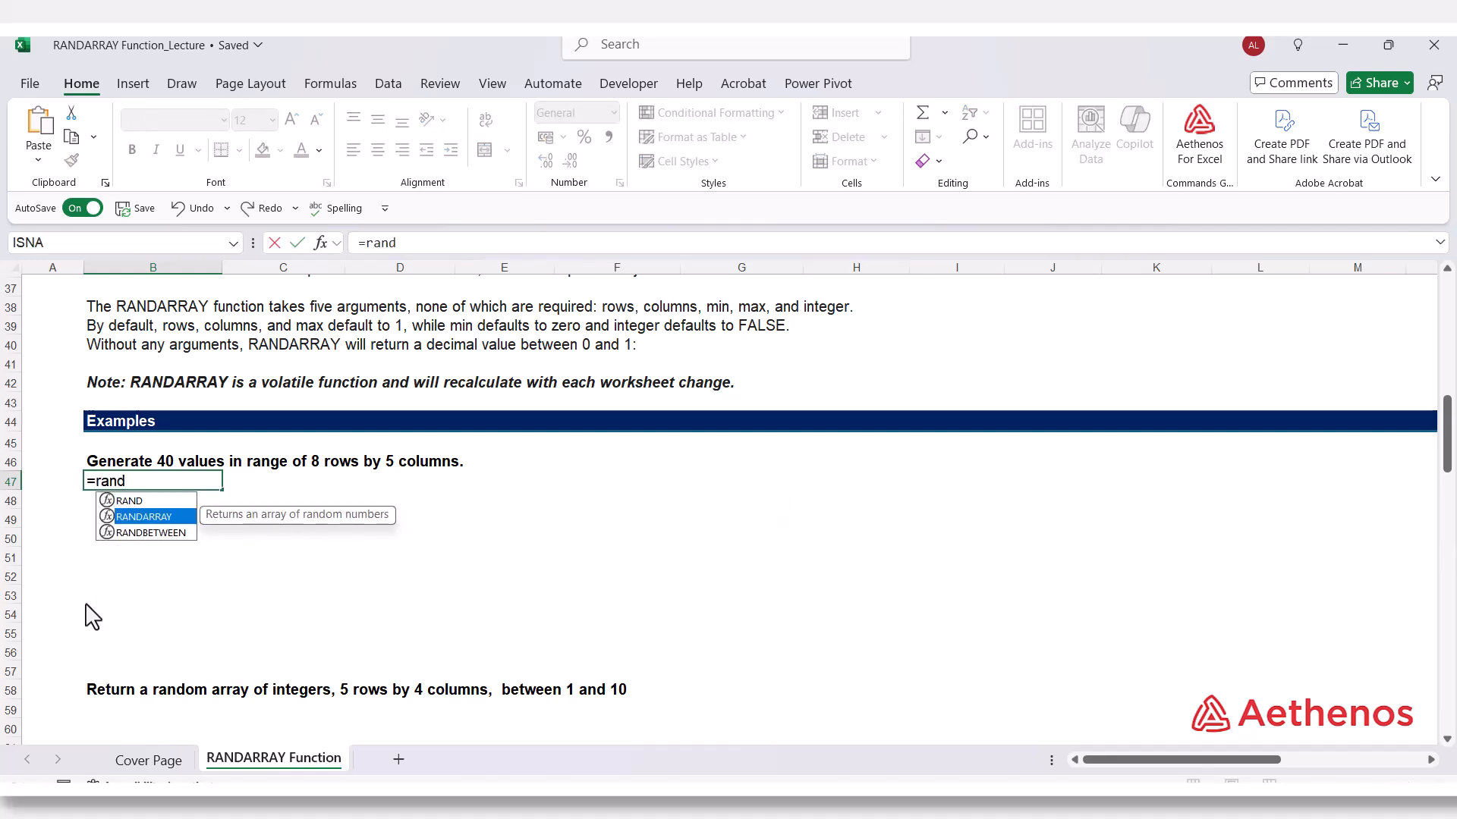
key(Tab)
text(8)
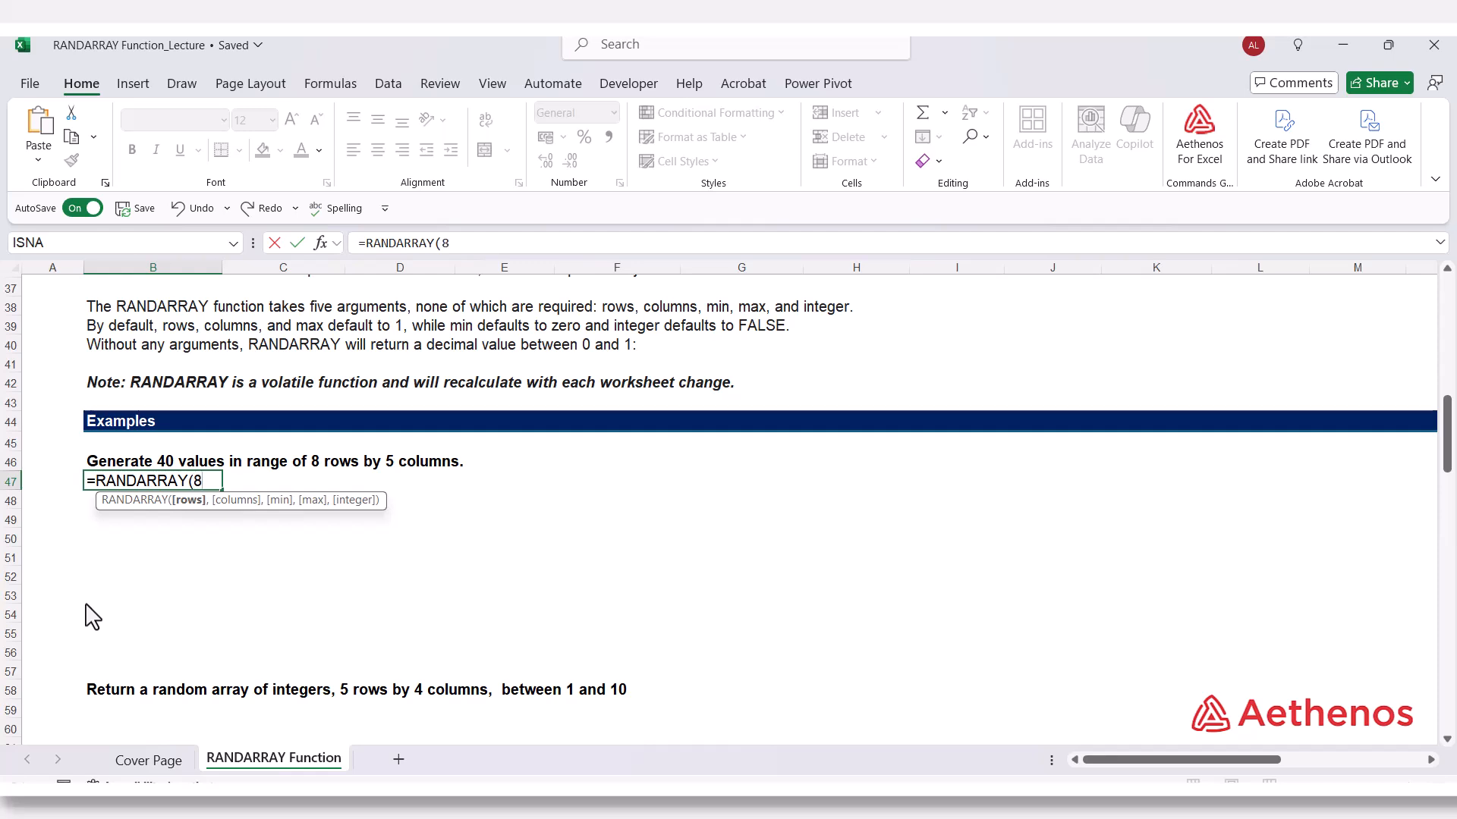
text(,)
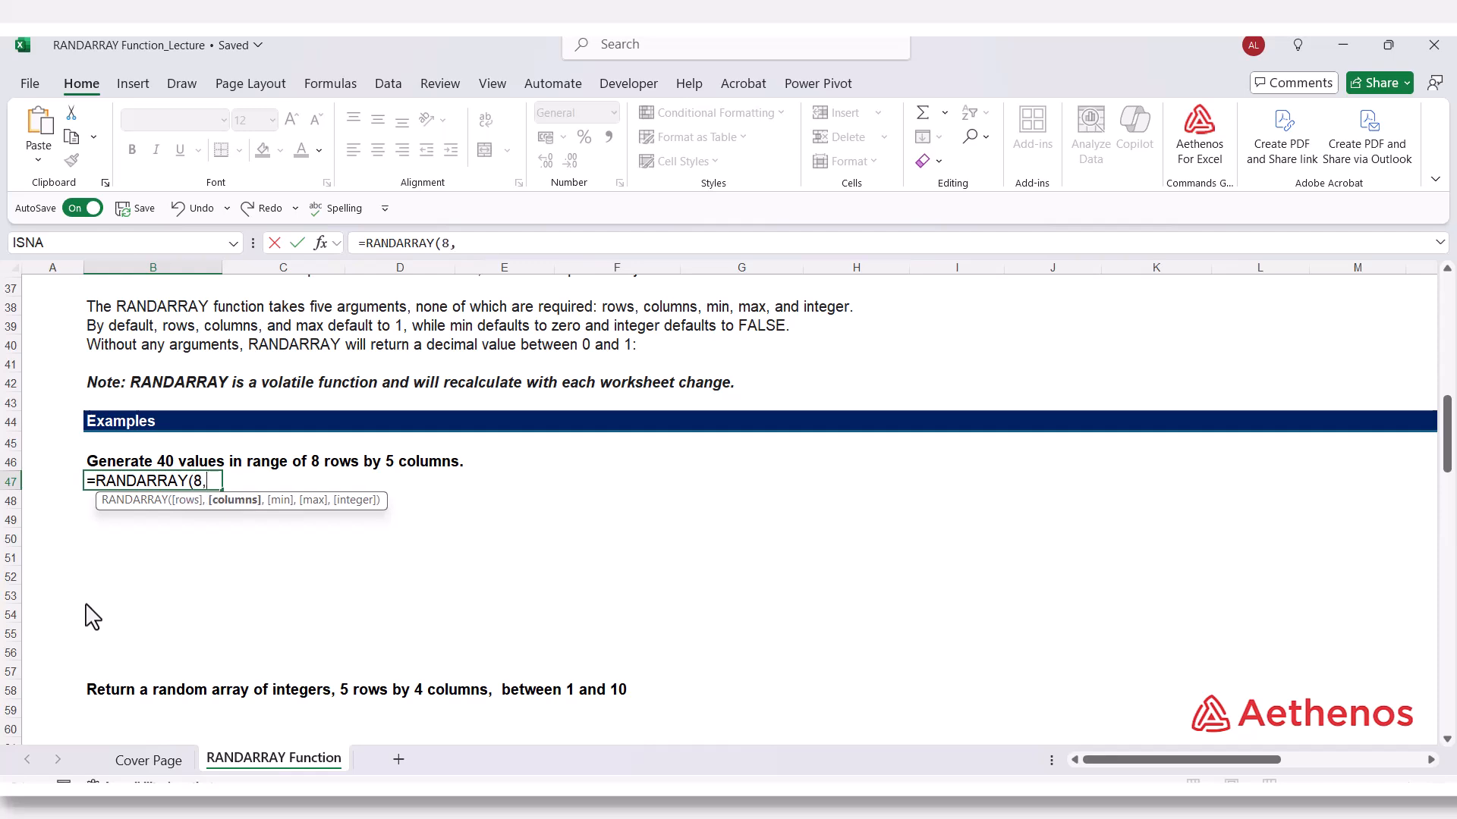
text(5))
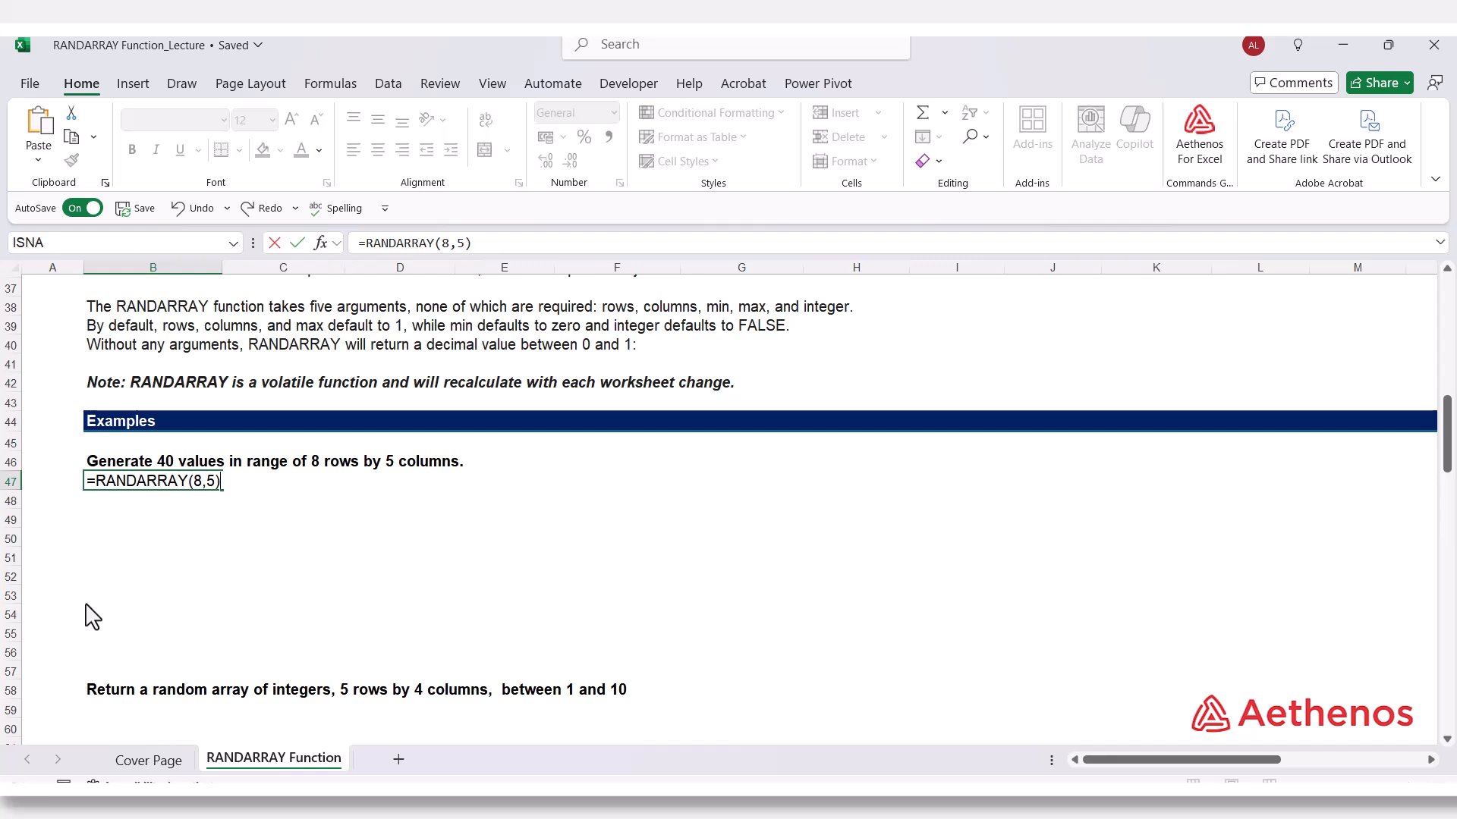
key(Return)
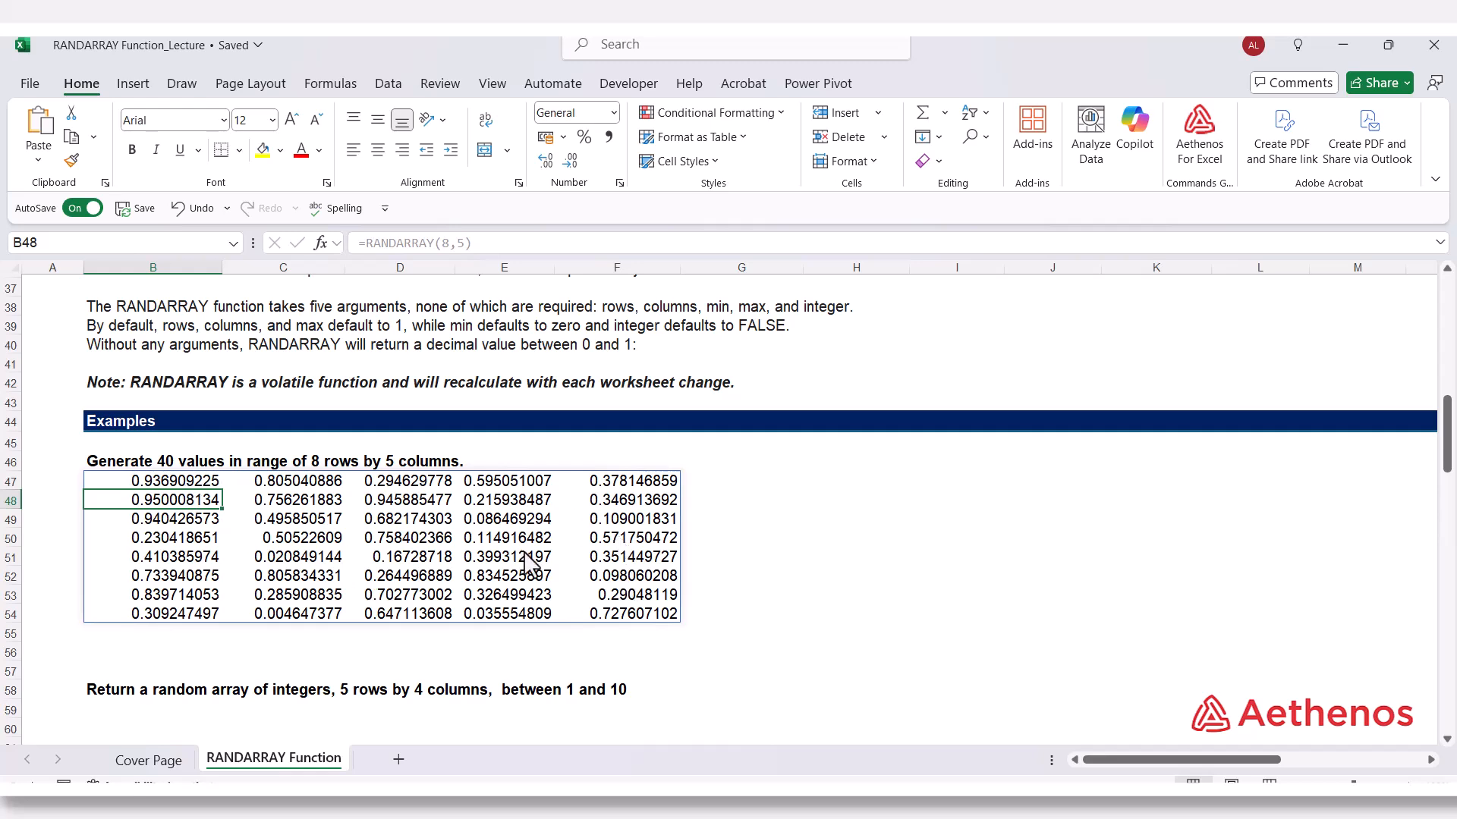
click(152, 483)
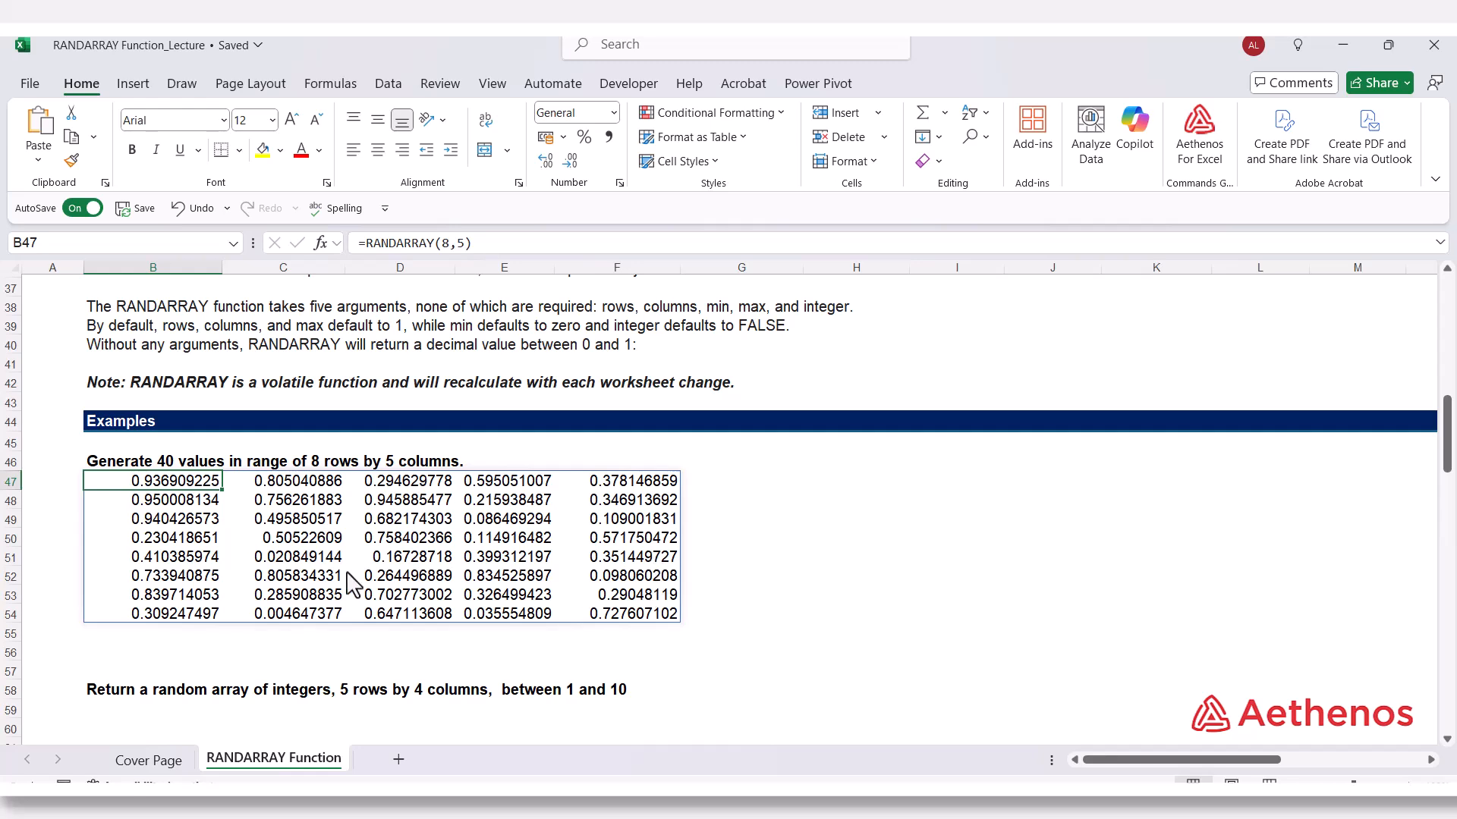
Enter 1 in cell G56 to make the random array recalculate.
click(732, 656)
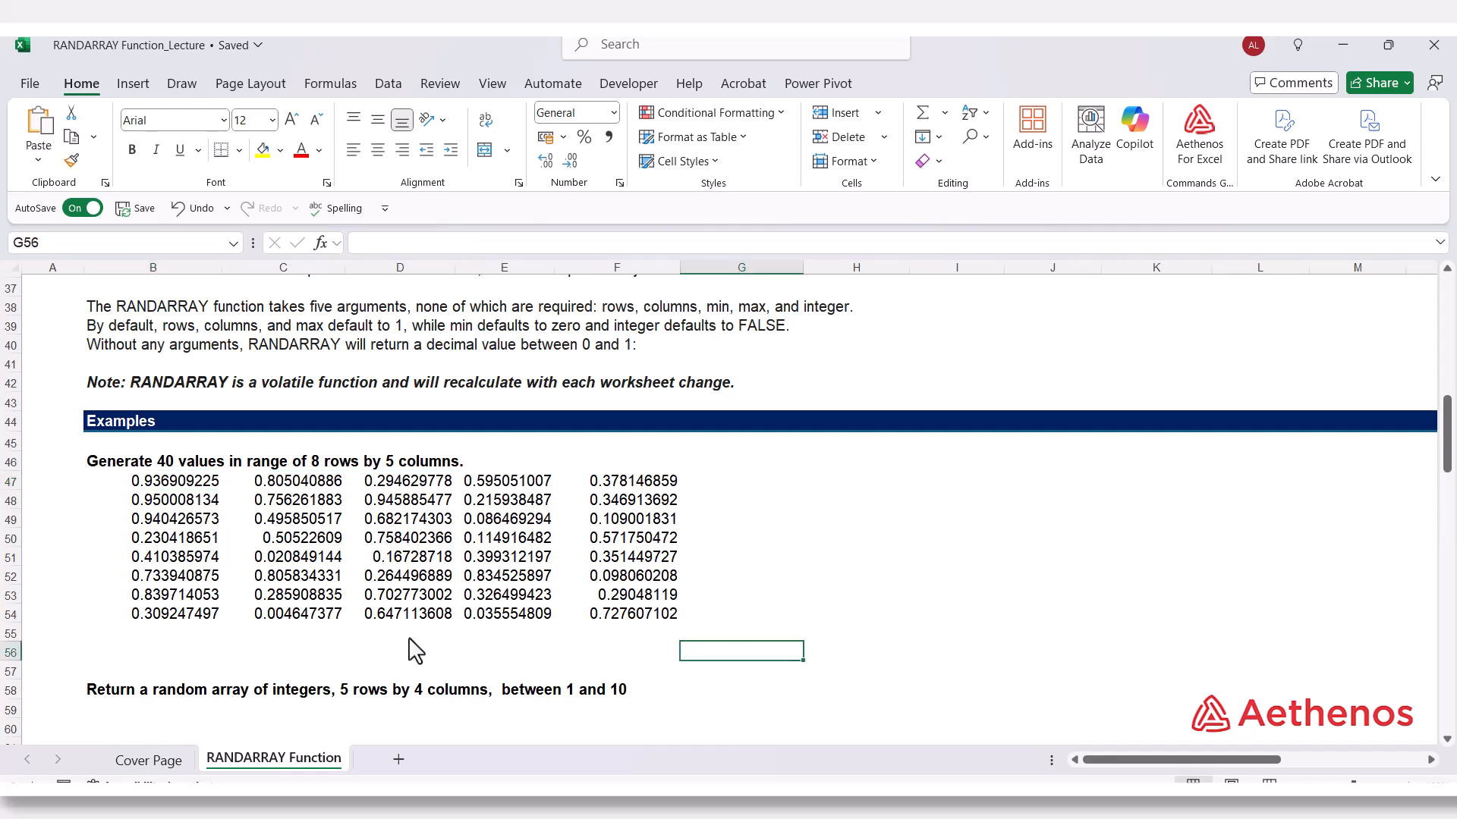
text(1)
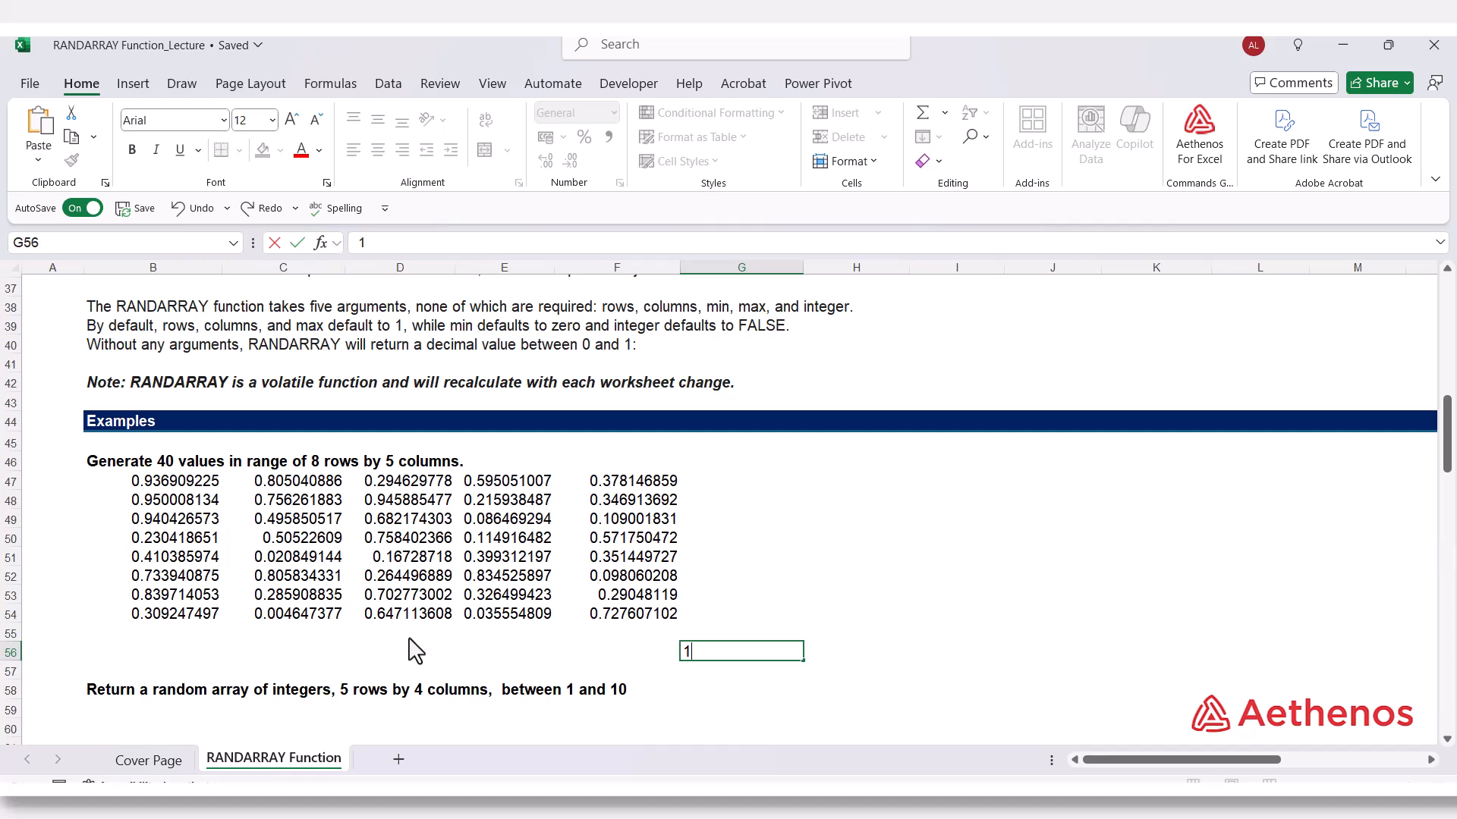
key(Return)
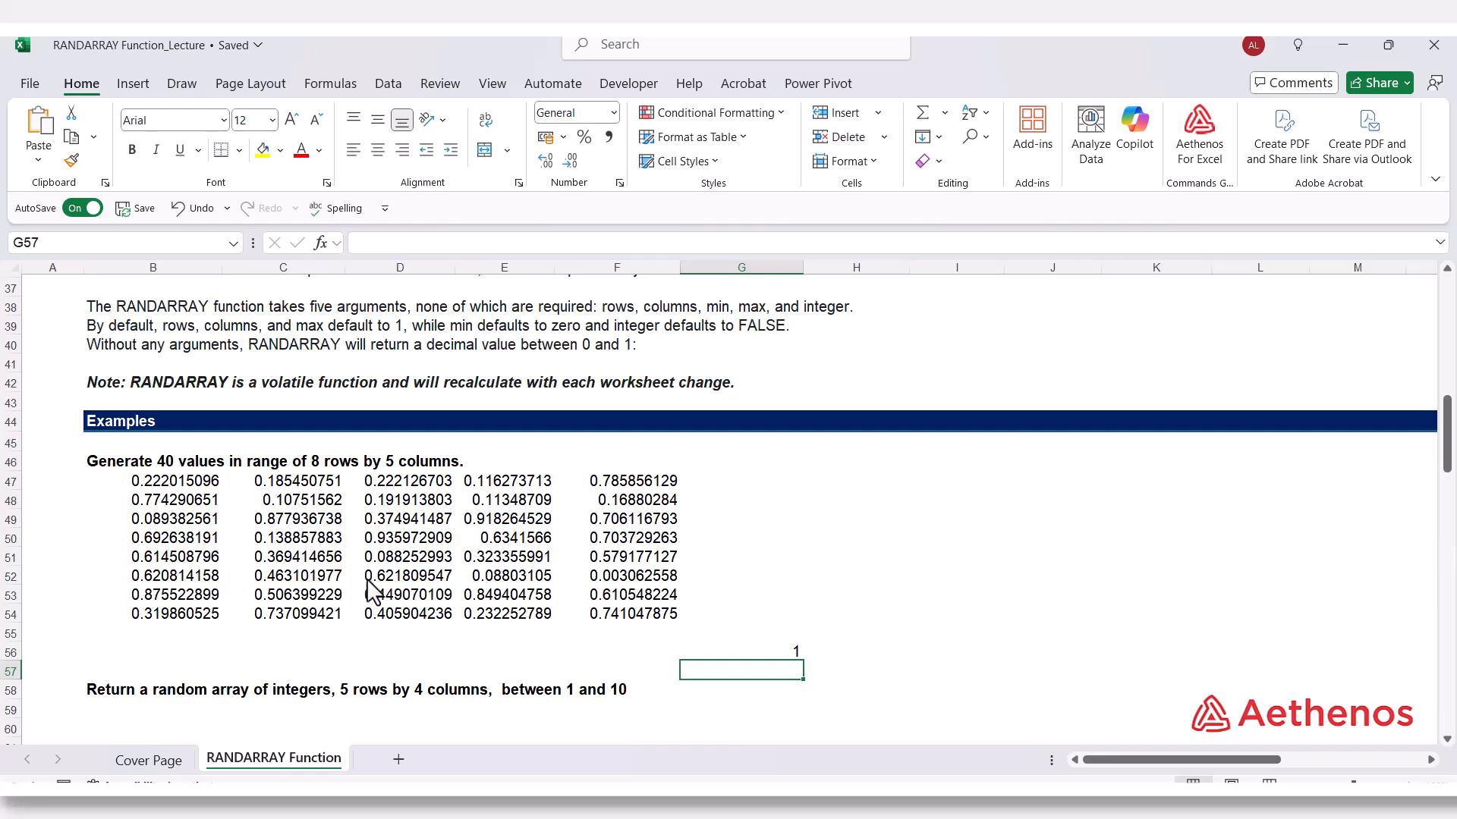
key(Up)
key(Up)
key(Up)
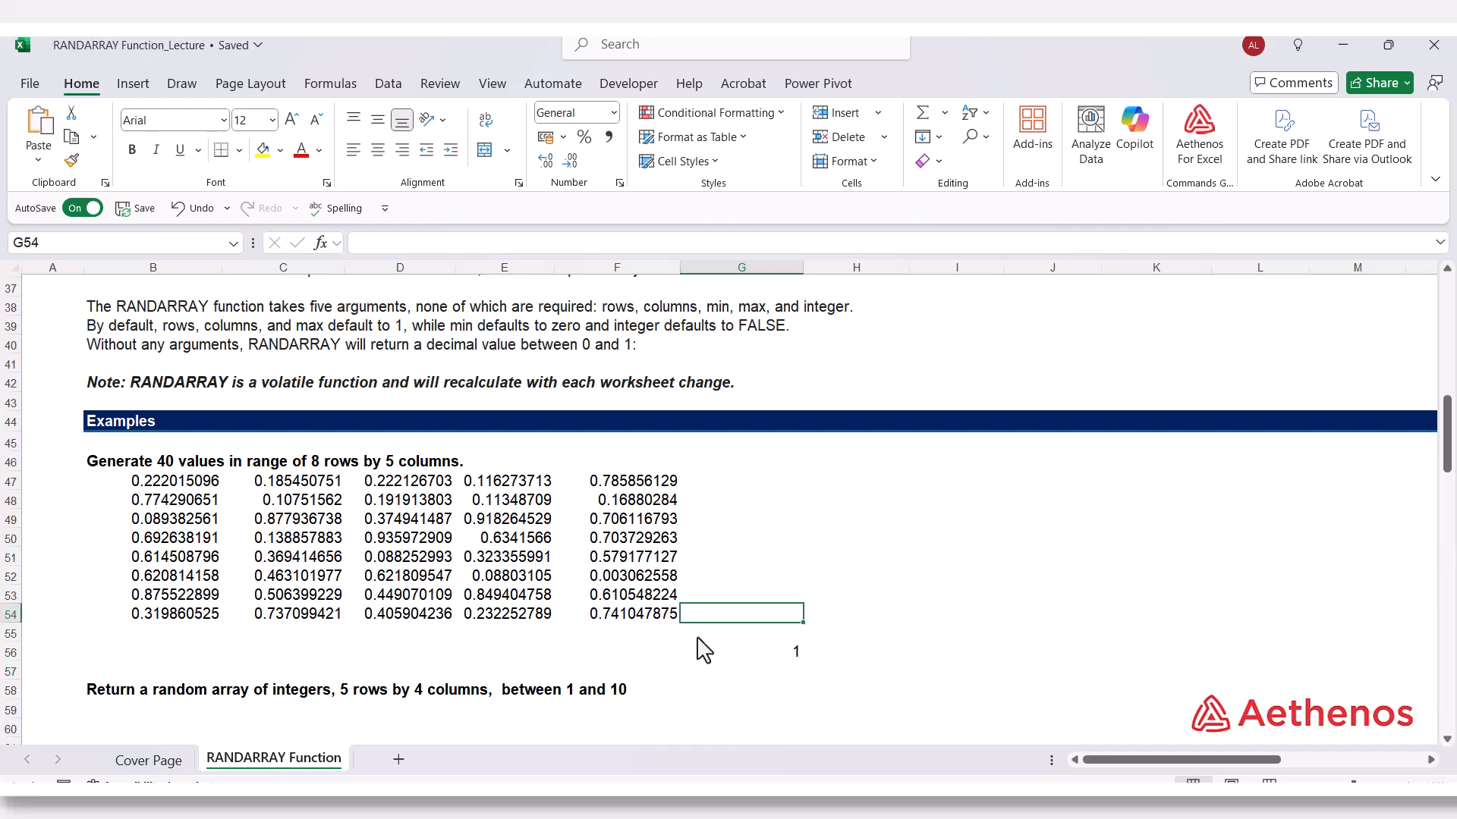
key(Down)
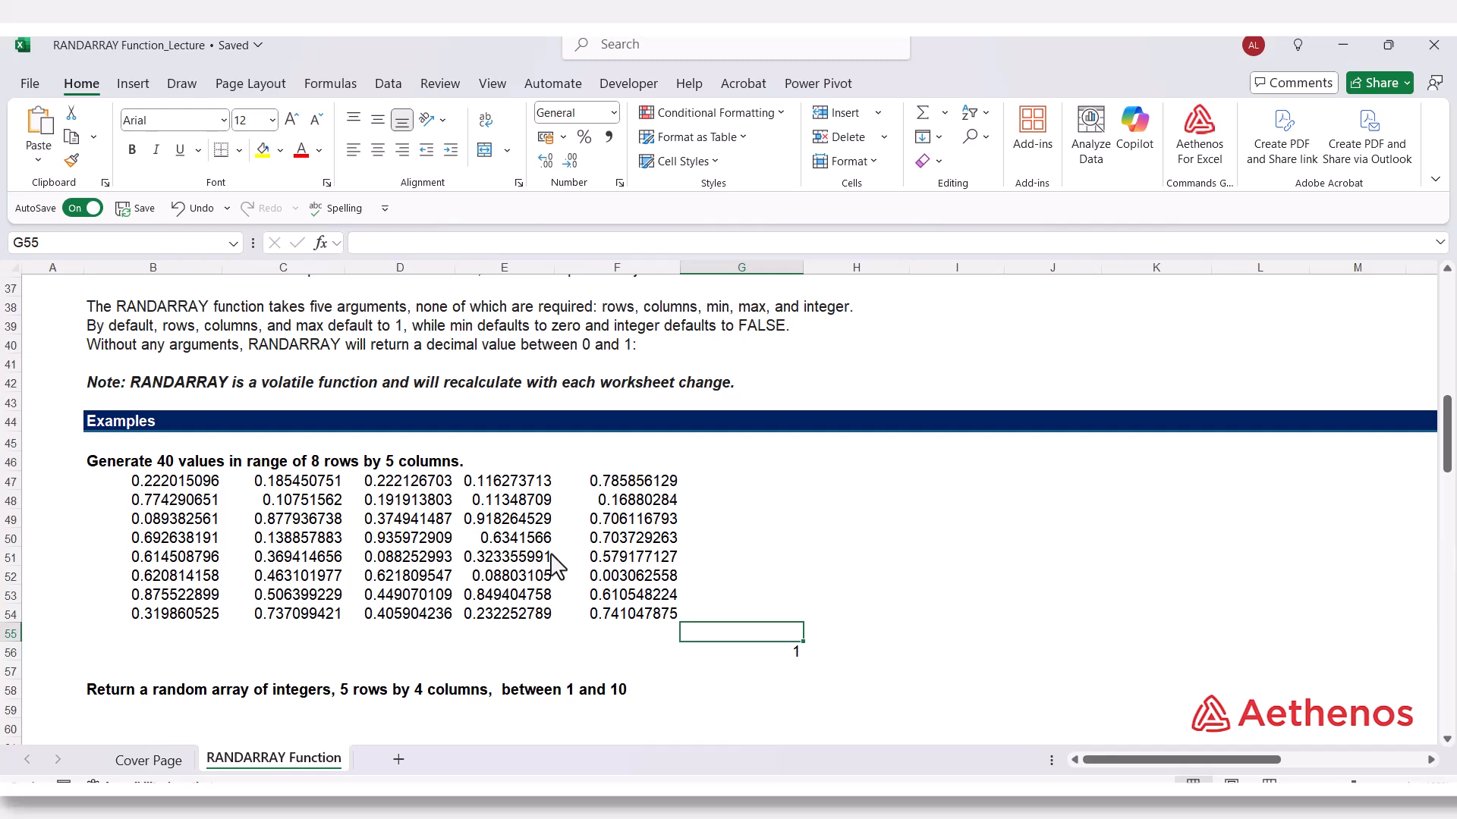
click(887, 543)
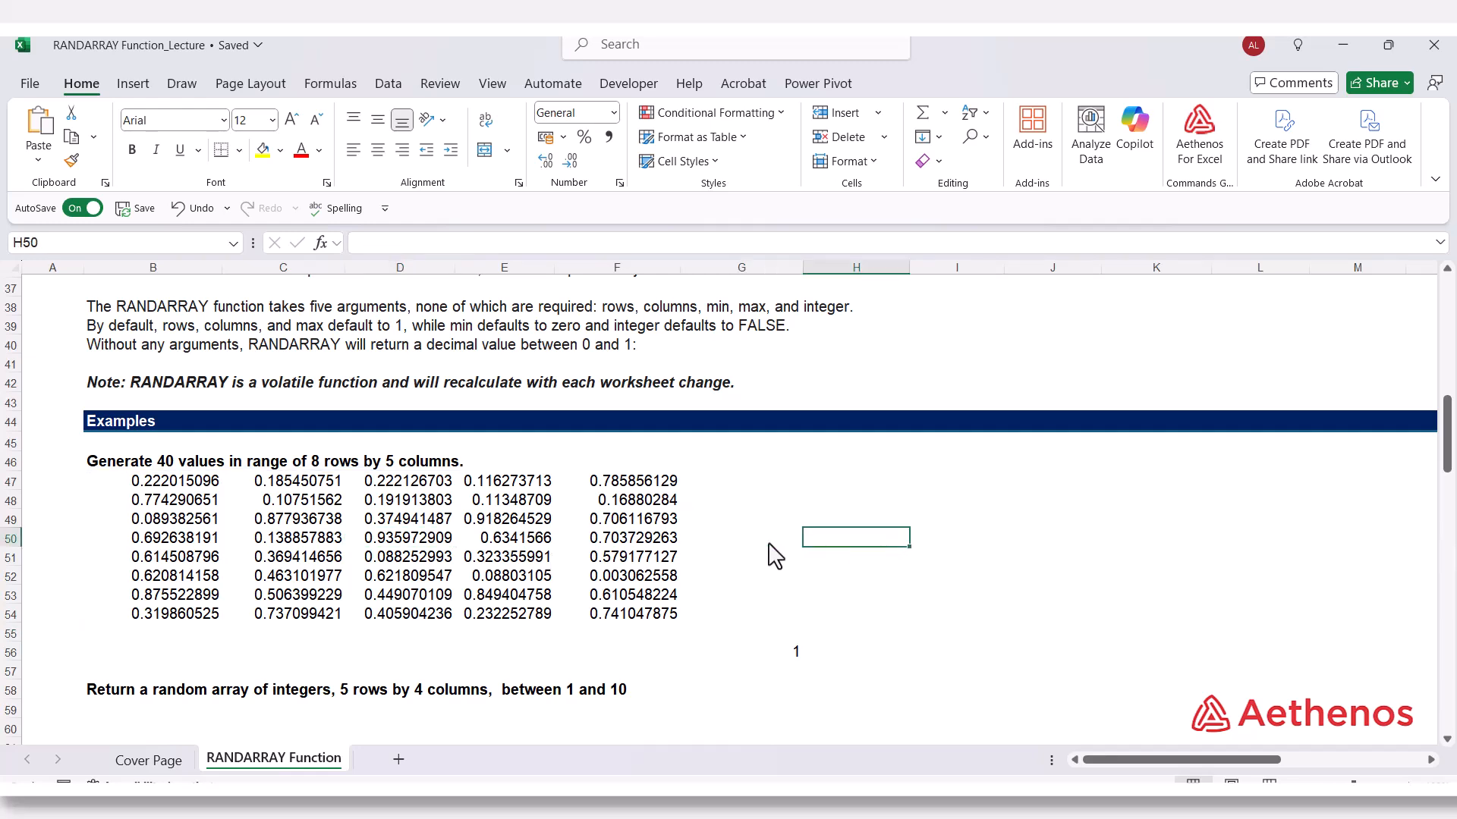
Copy the random array in B47:F54 and paste it as values only, starting at cell H47.
drag(149, 483, 586, 611)
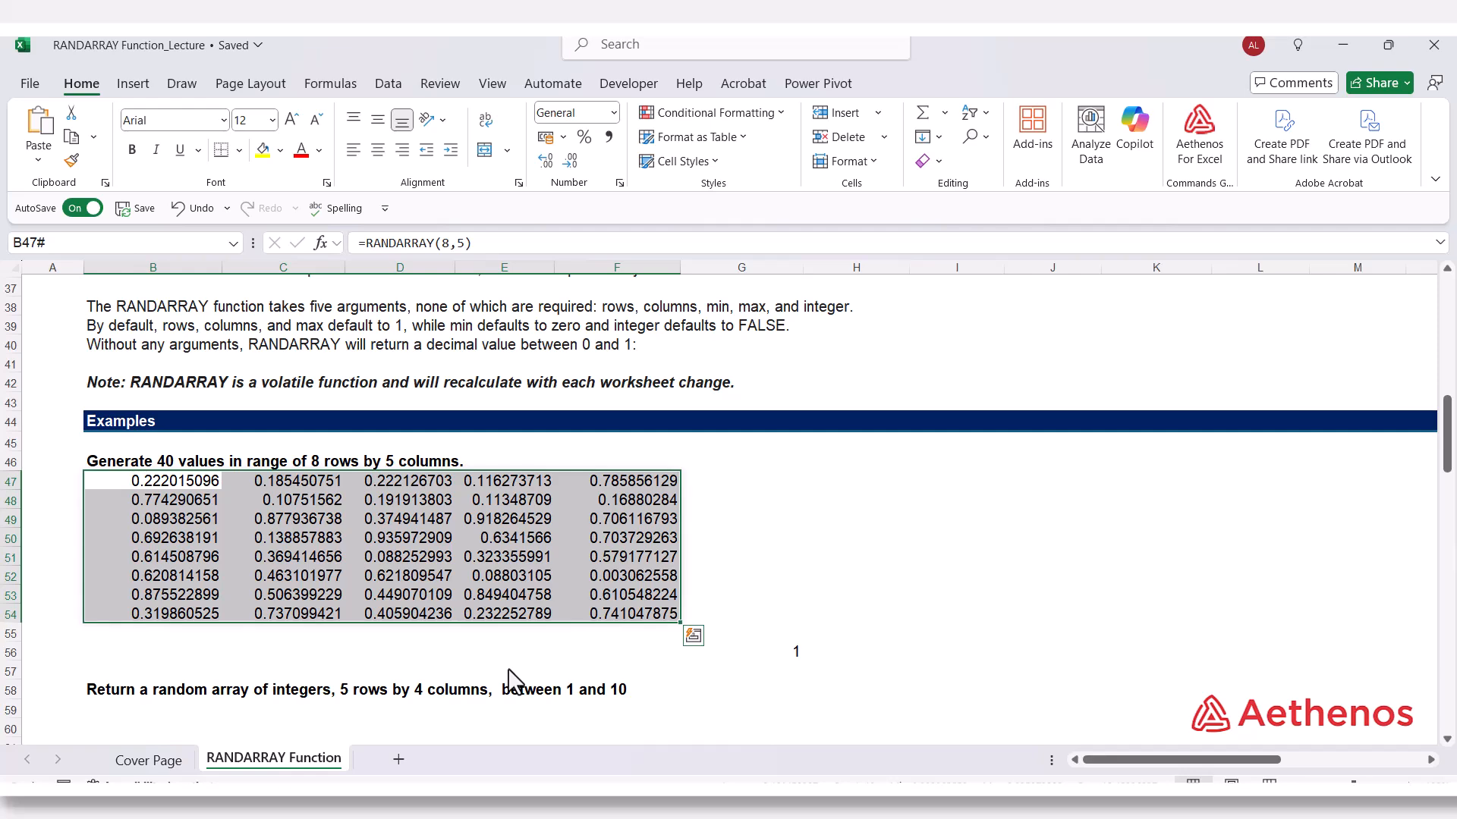
key(ctrl+c)
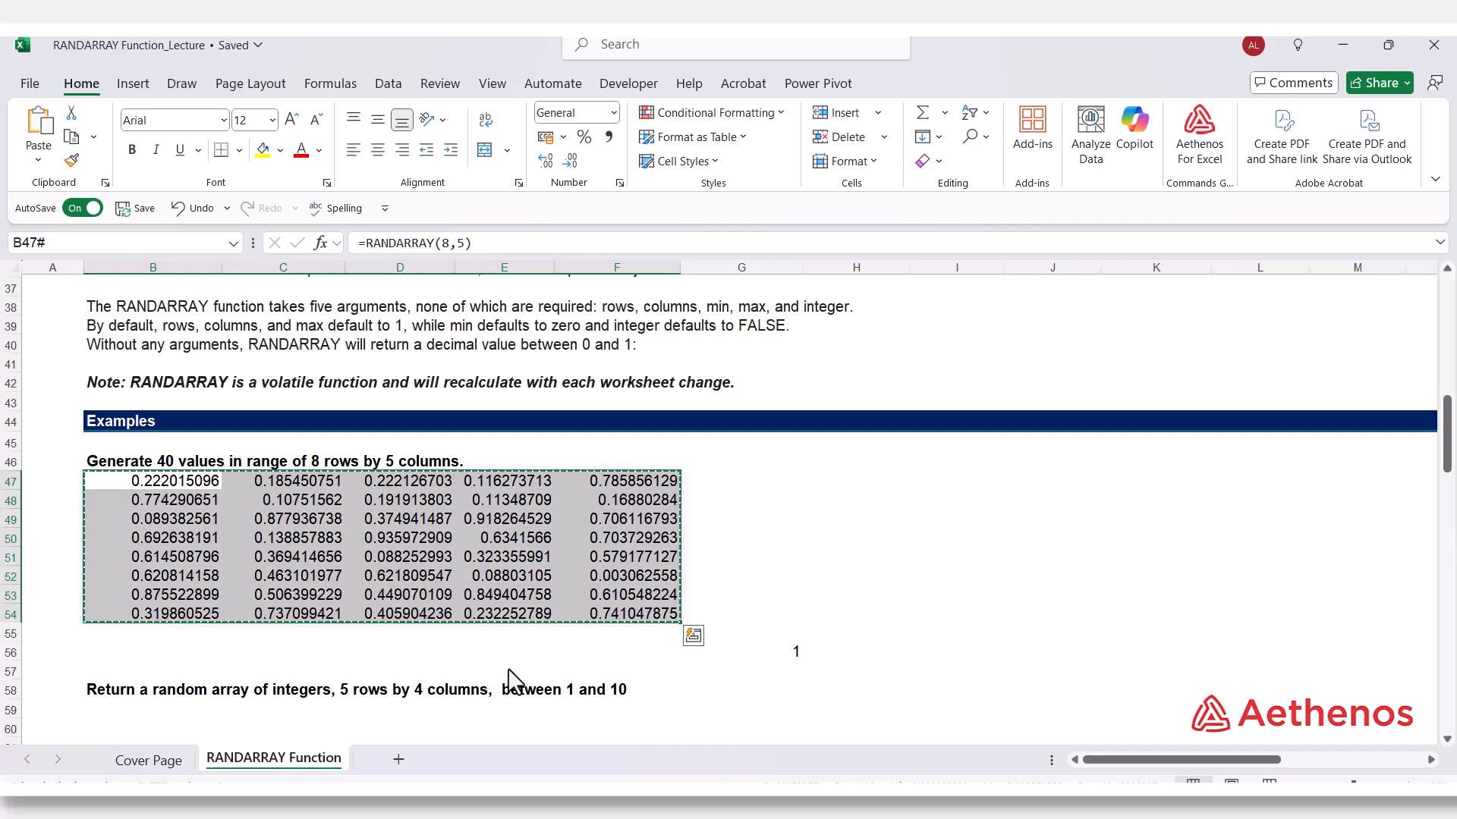
click(850, 481)
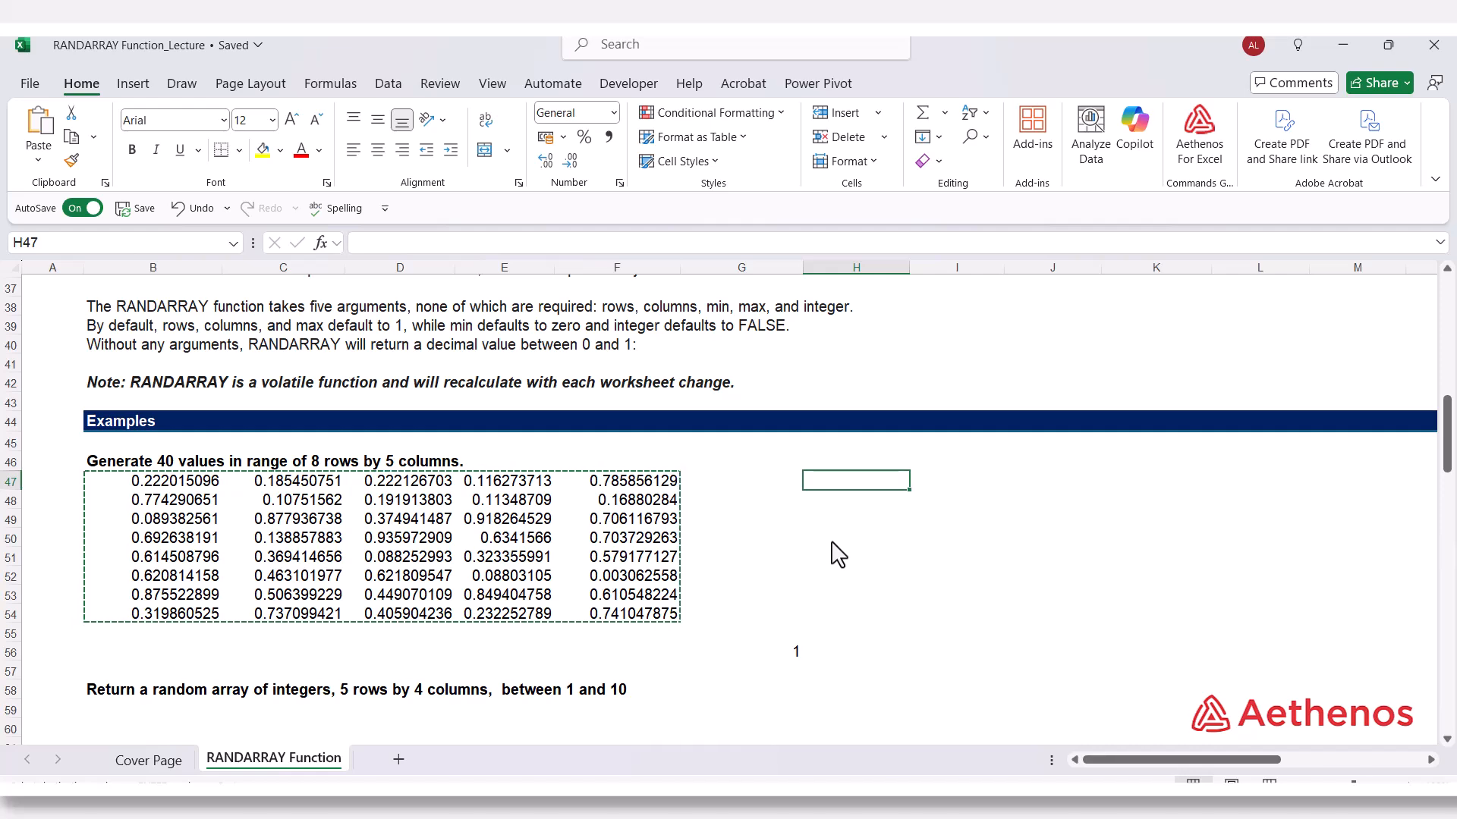
key(alt+e)
key(s)
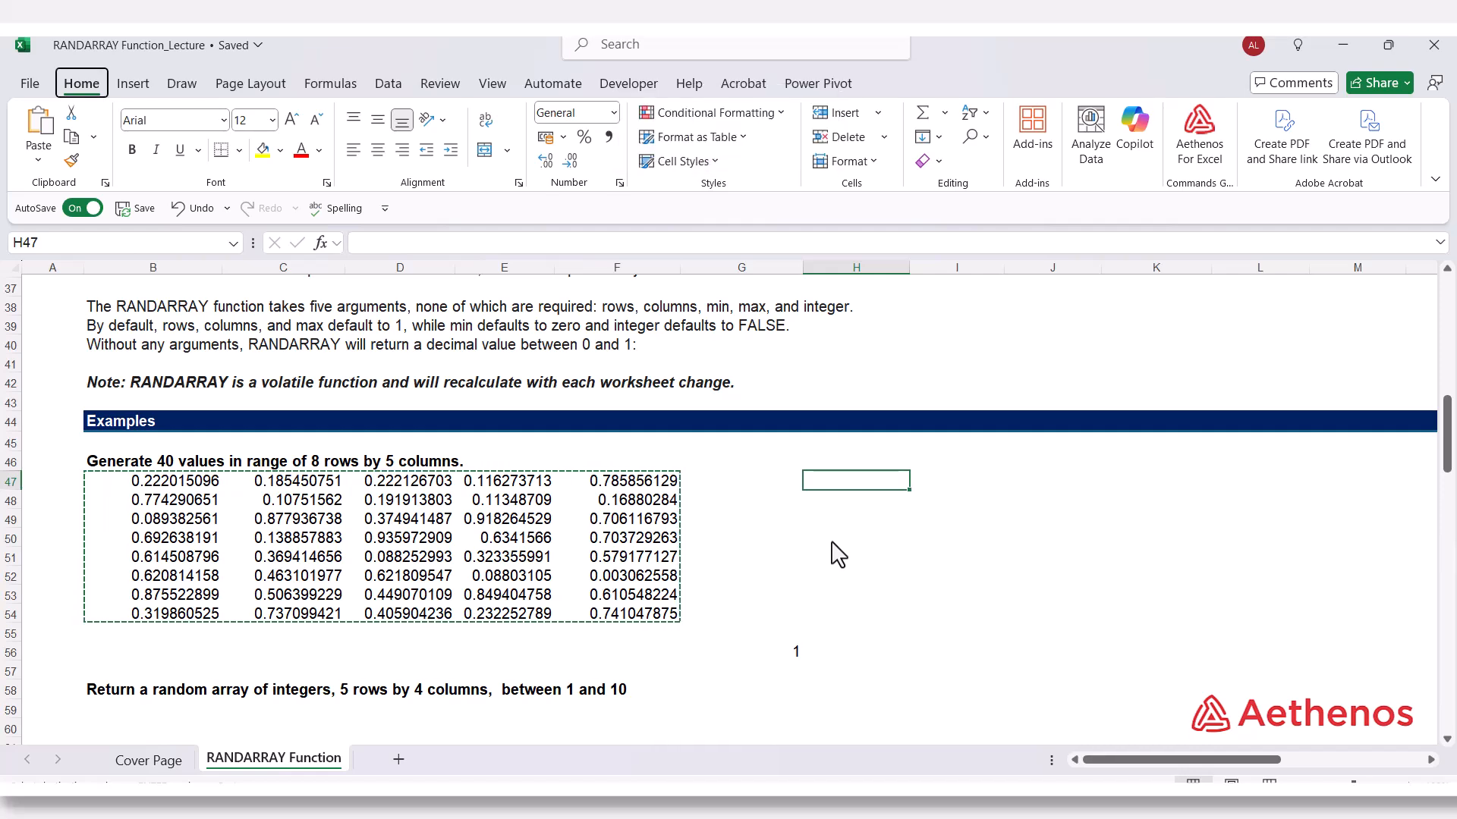
key(v)
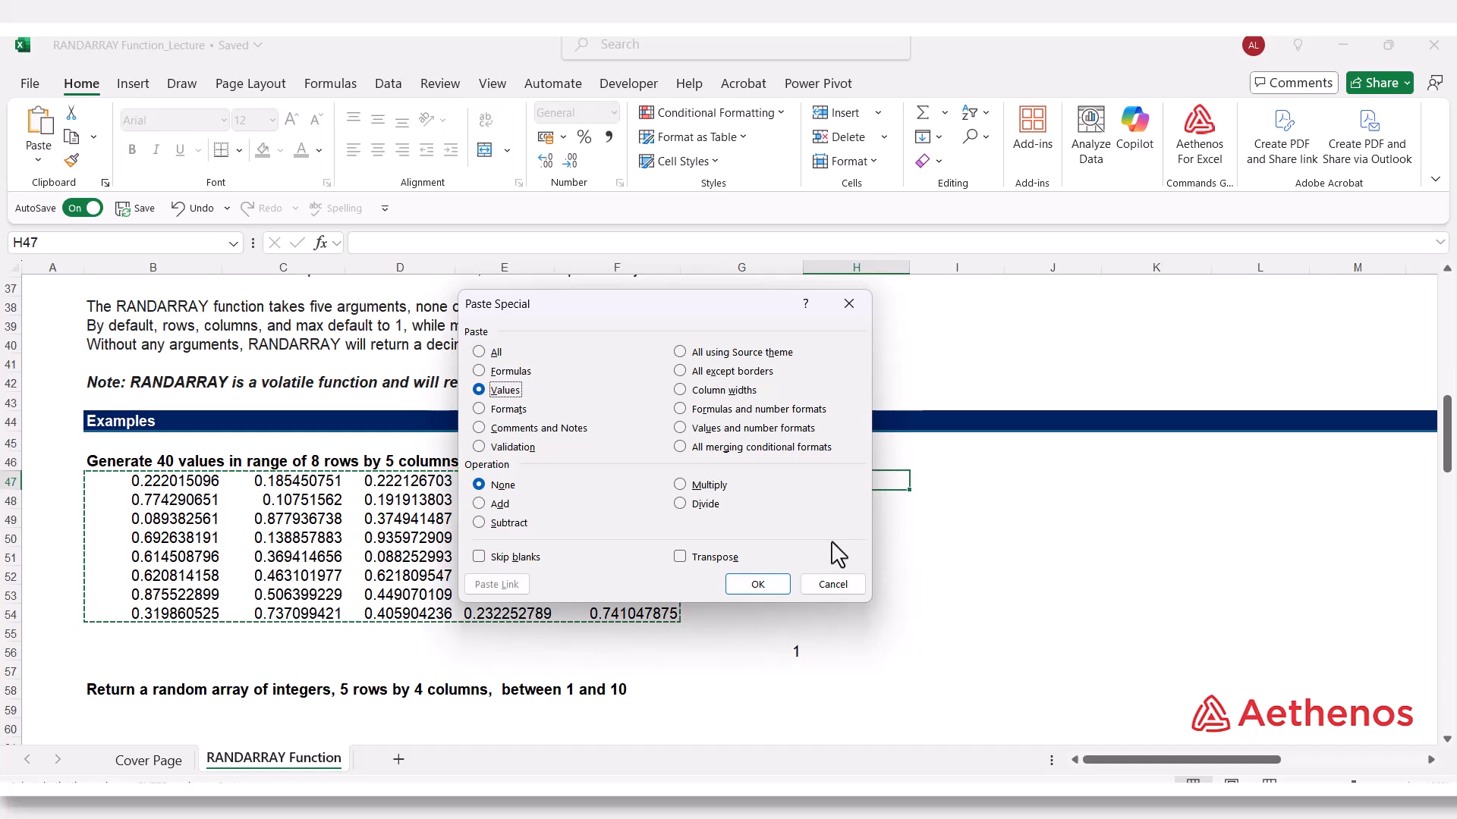
key(Return)
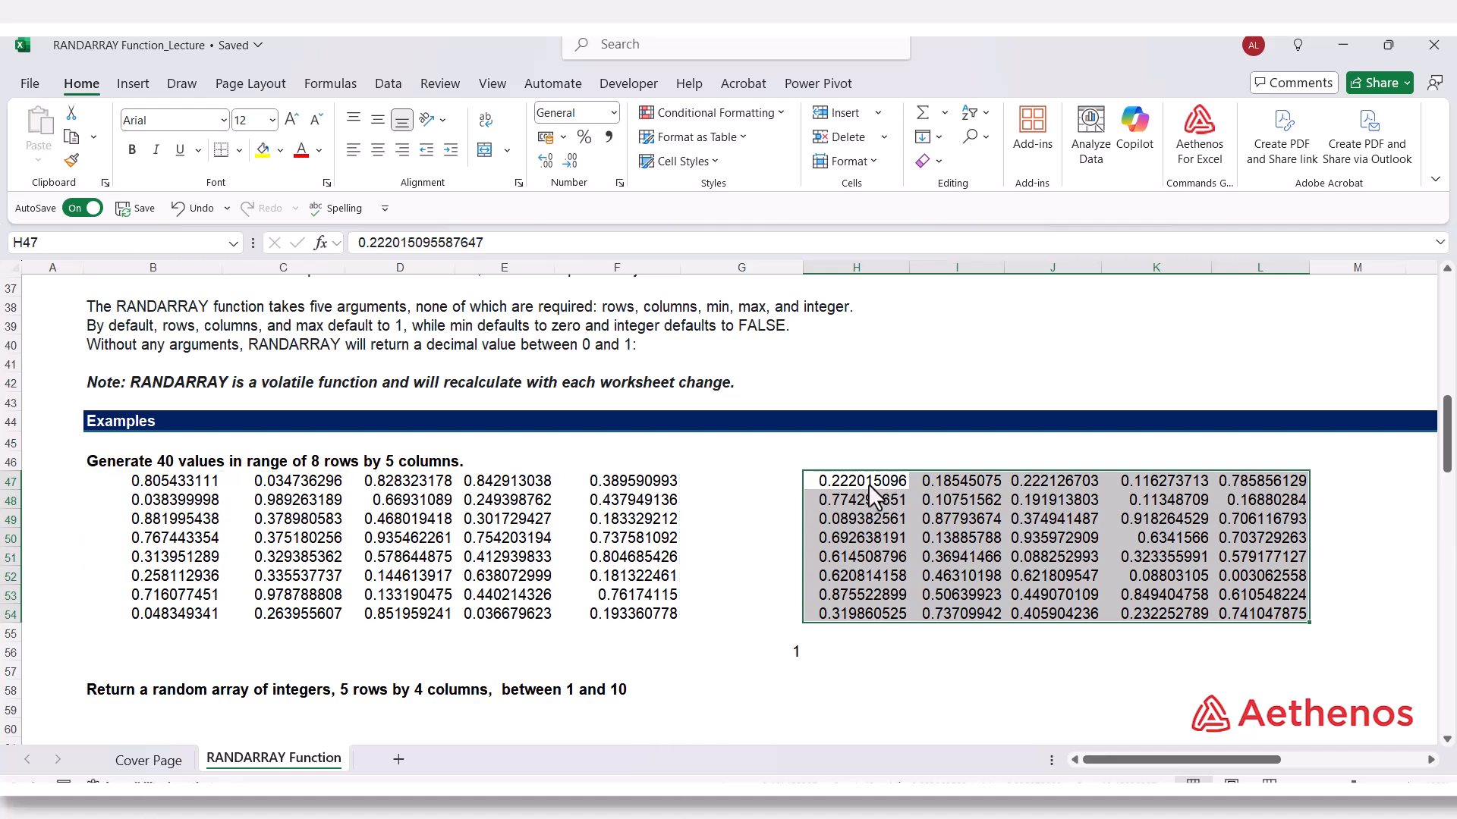
drag(873, 489, 1252, 619)
click(876, 506)
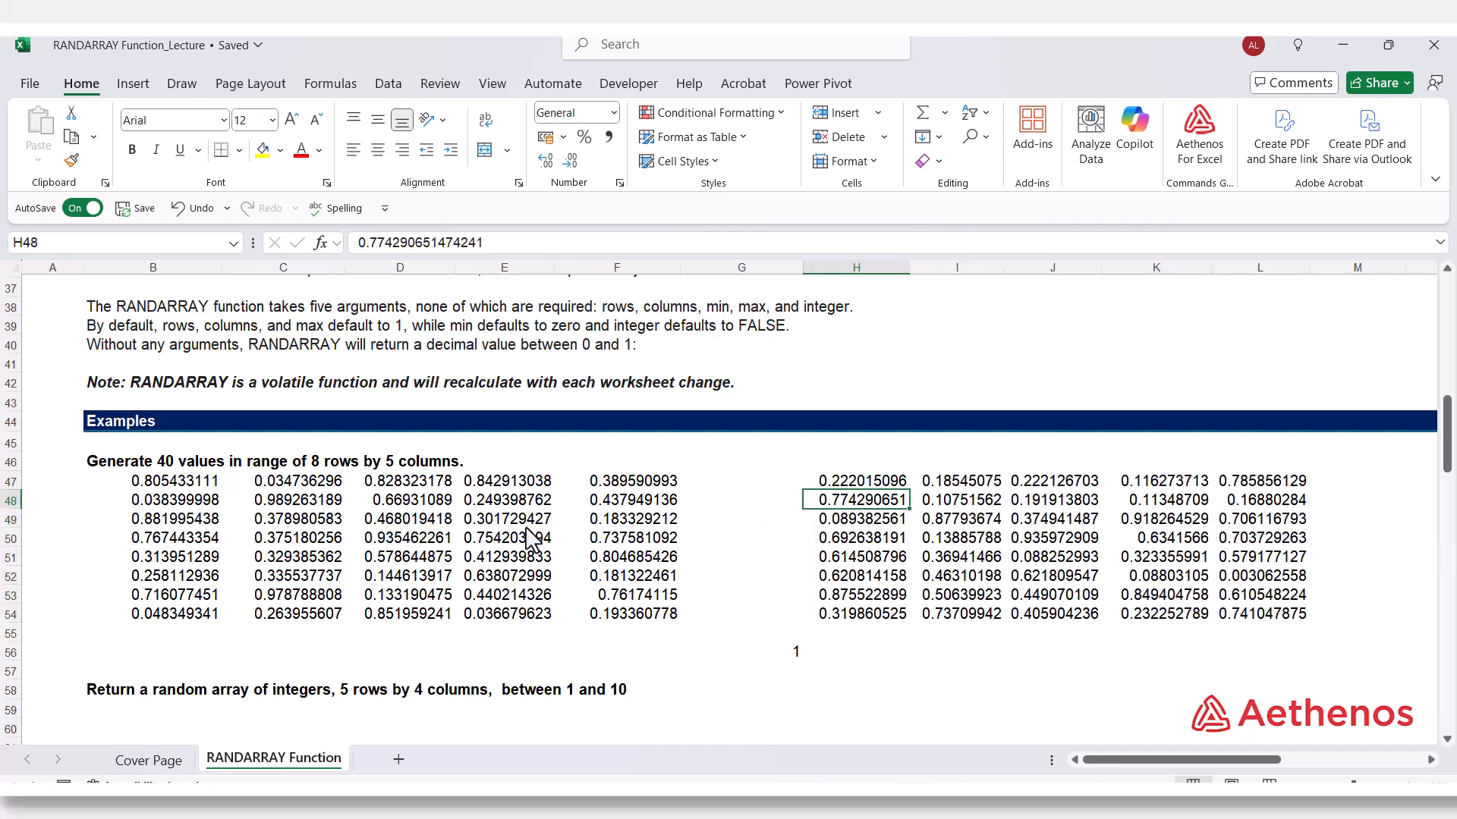
click(789, 558)
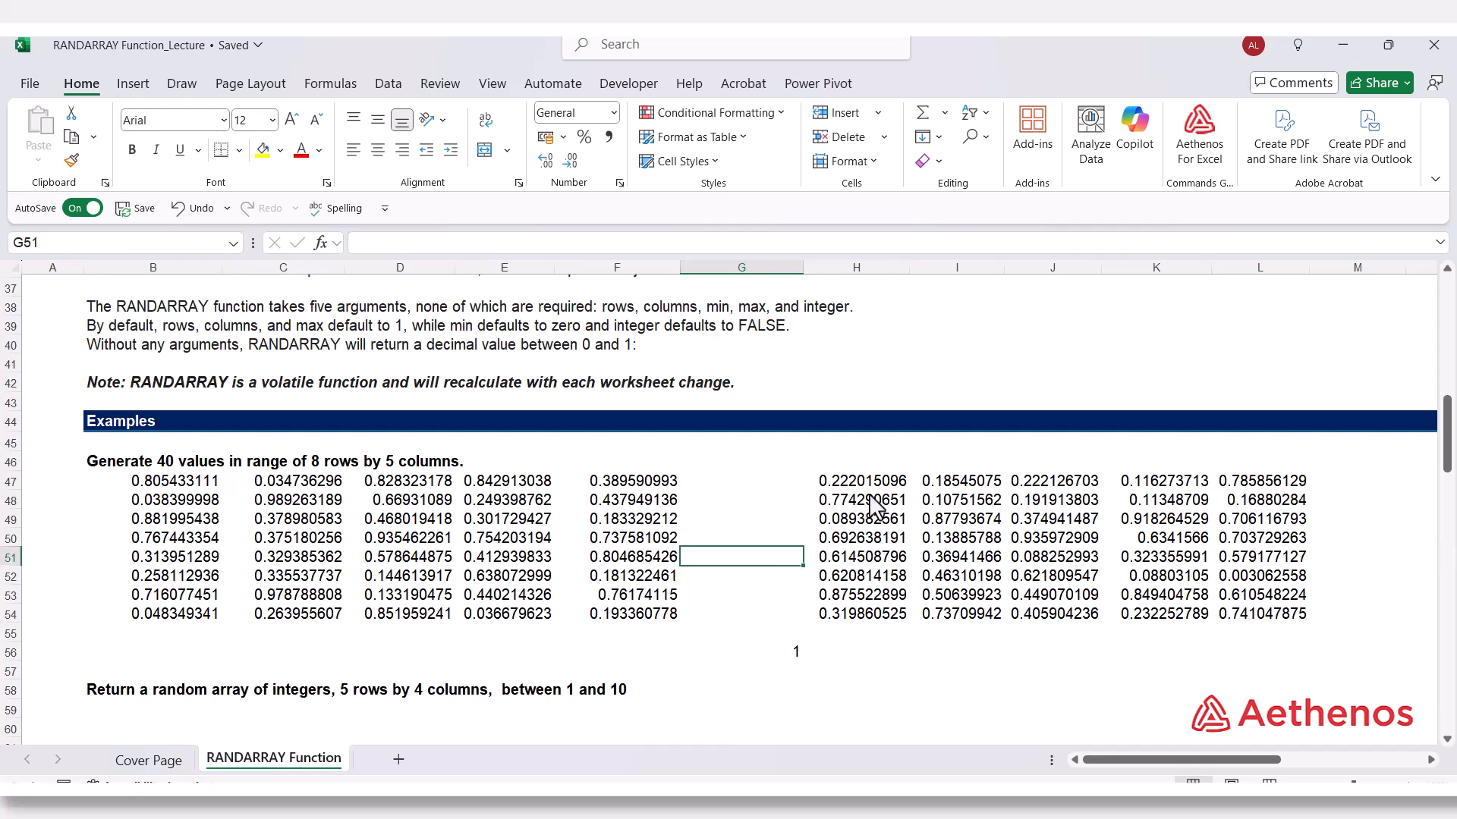
drag(851, 487, 1213, 613)
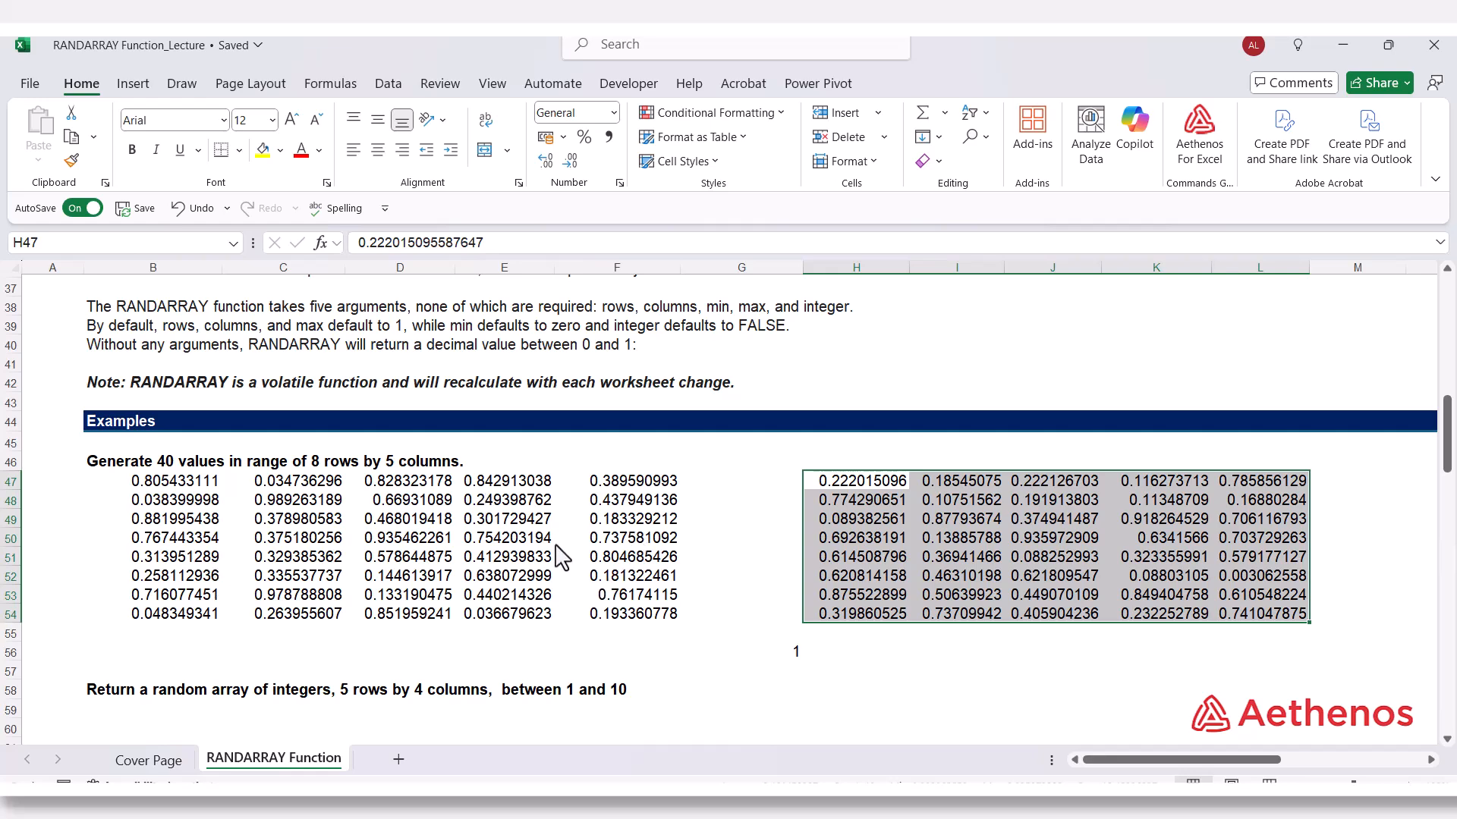
Enter =RANDARRAY(5,4,1,10,TRUE) in cell B59, under the heading for random integers in 5 rows by 4 columns.
scroll(531, 558, down, 4)
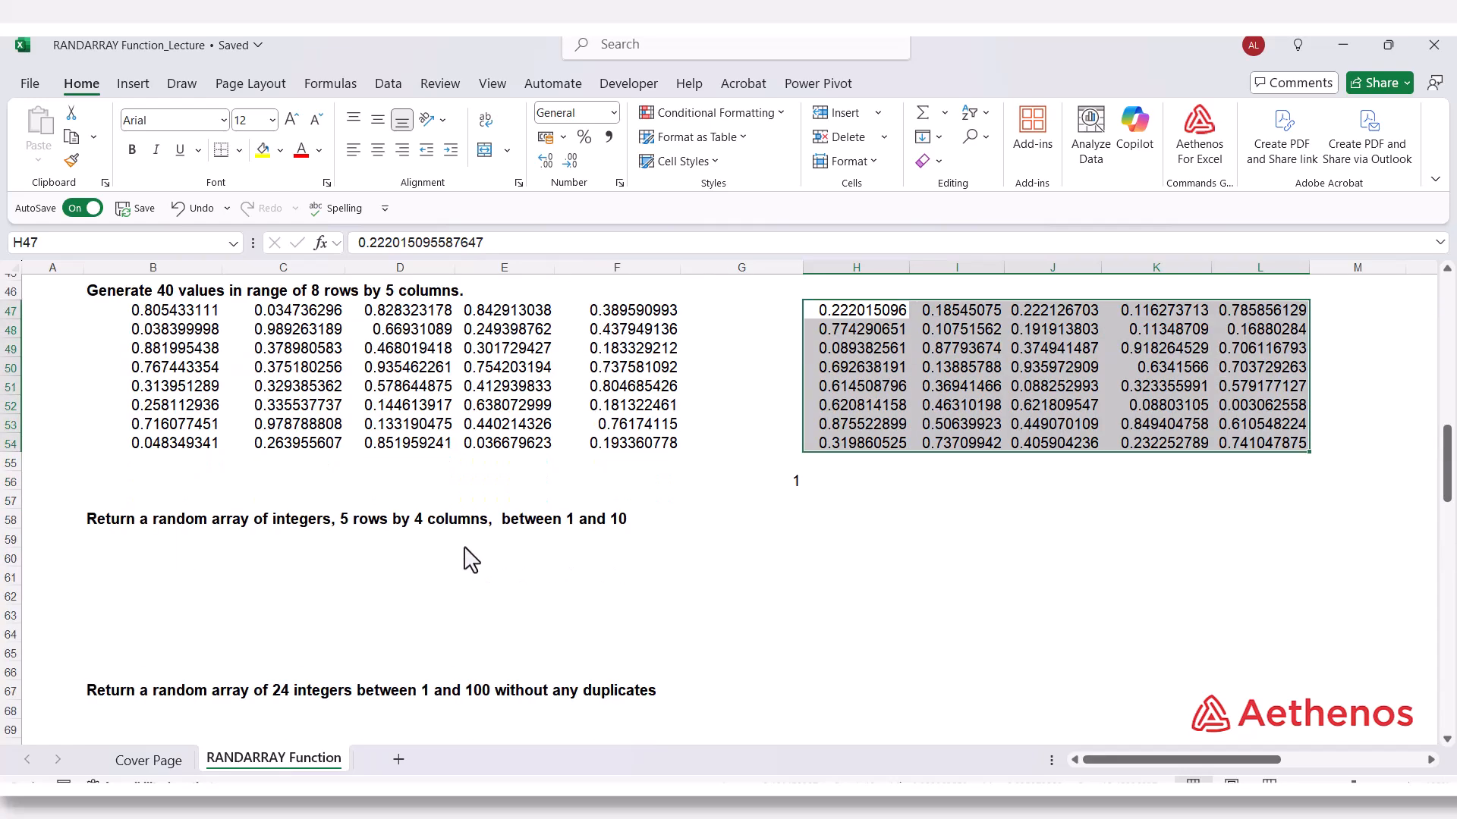
click(144, 482)
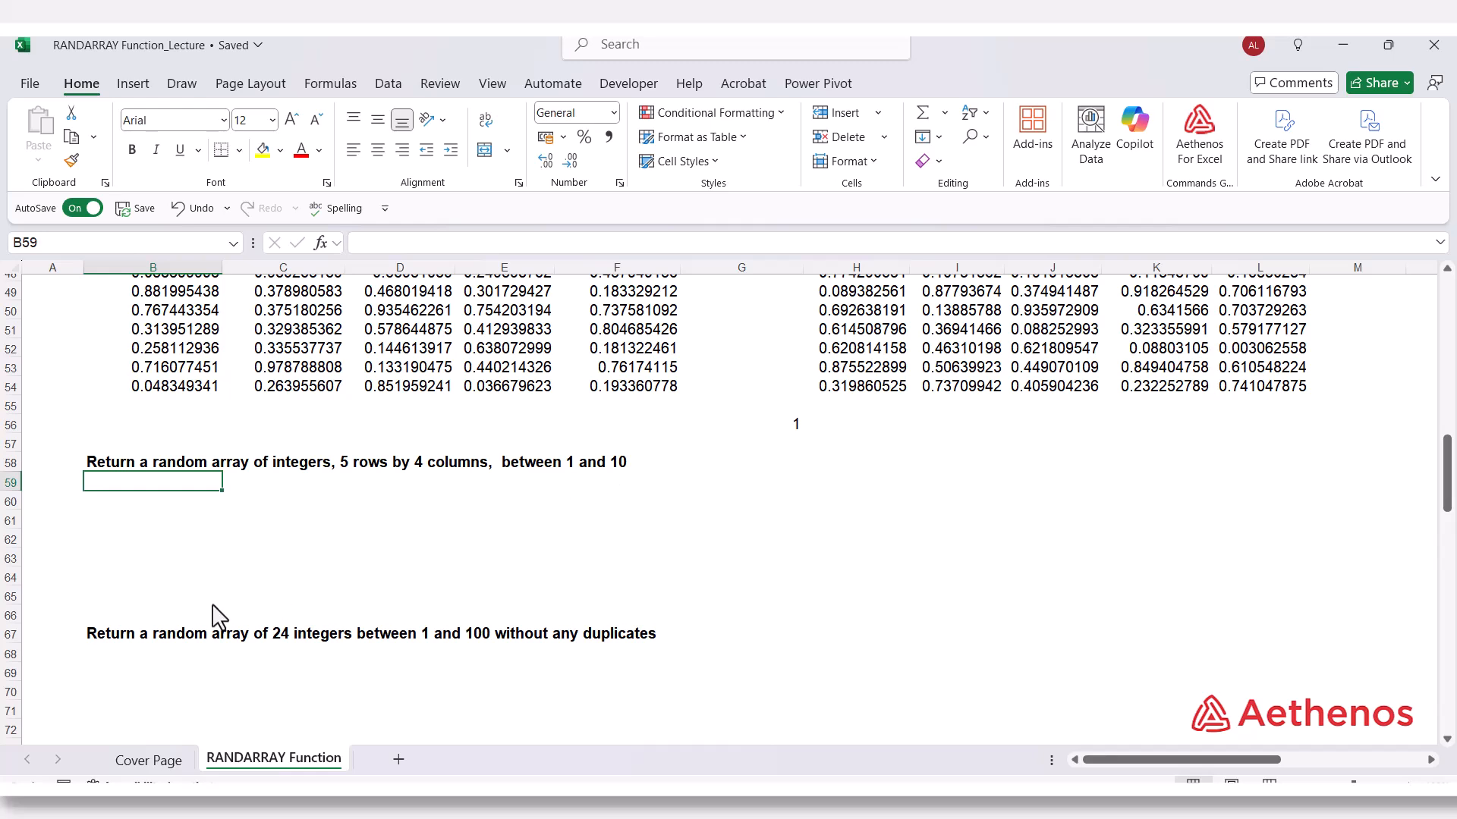
text(=)
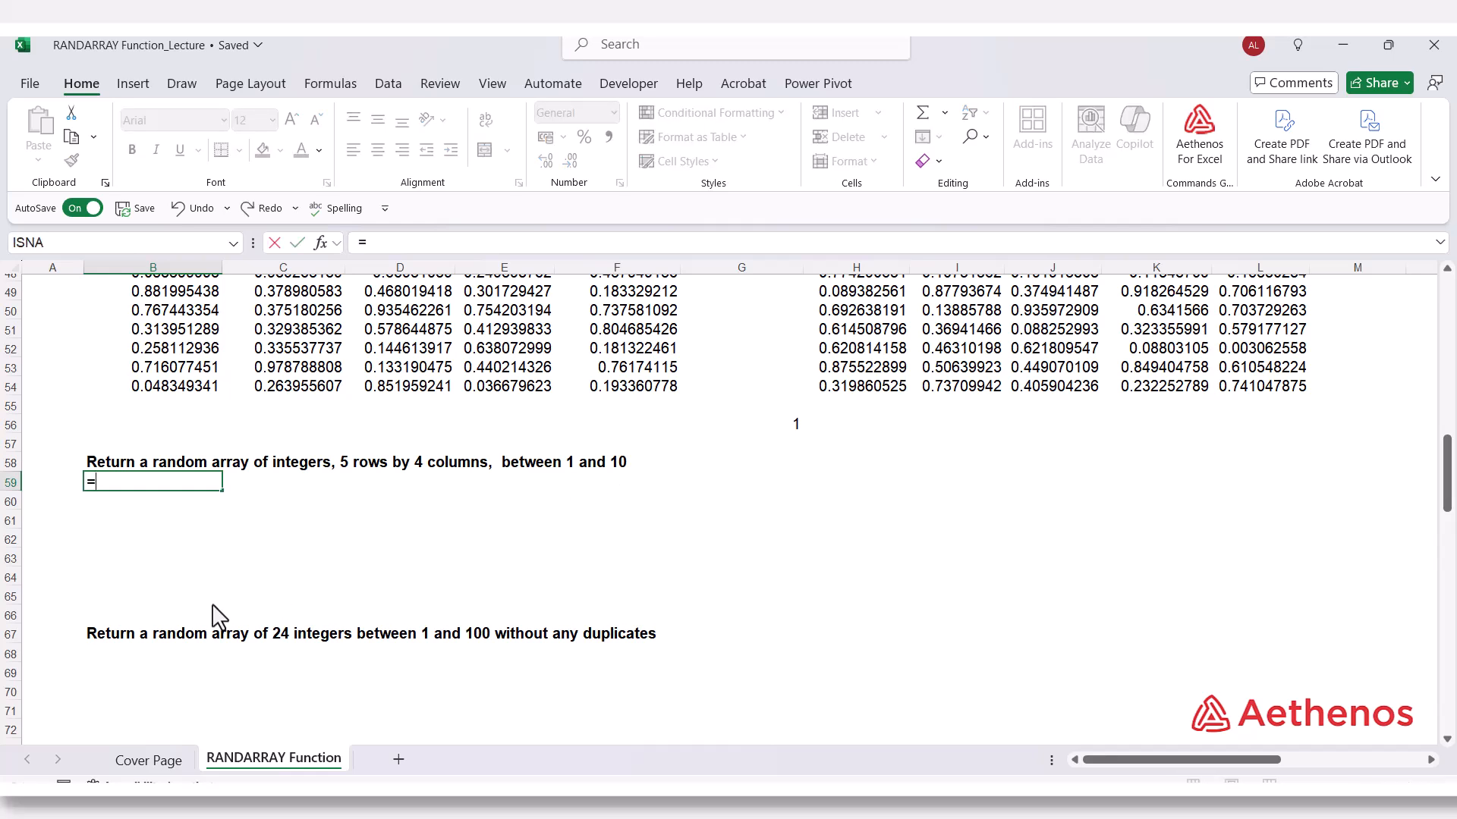
text(rand)
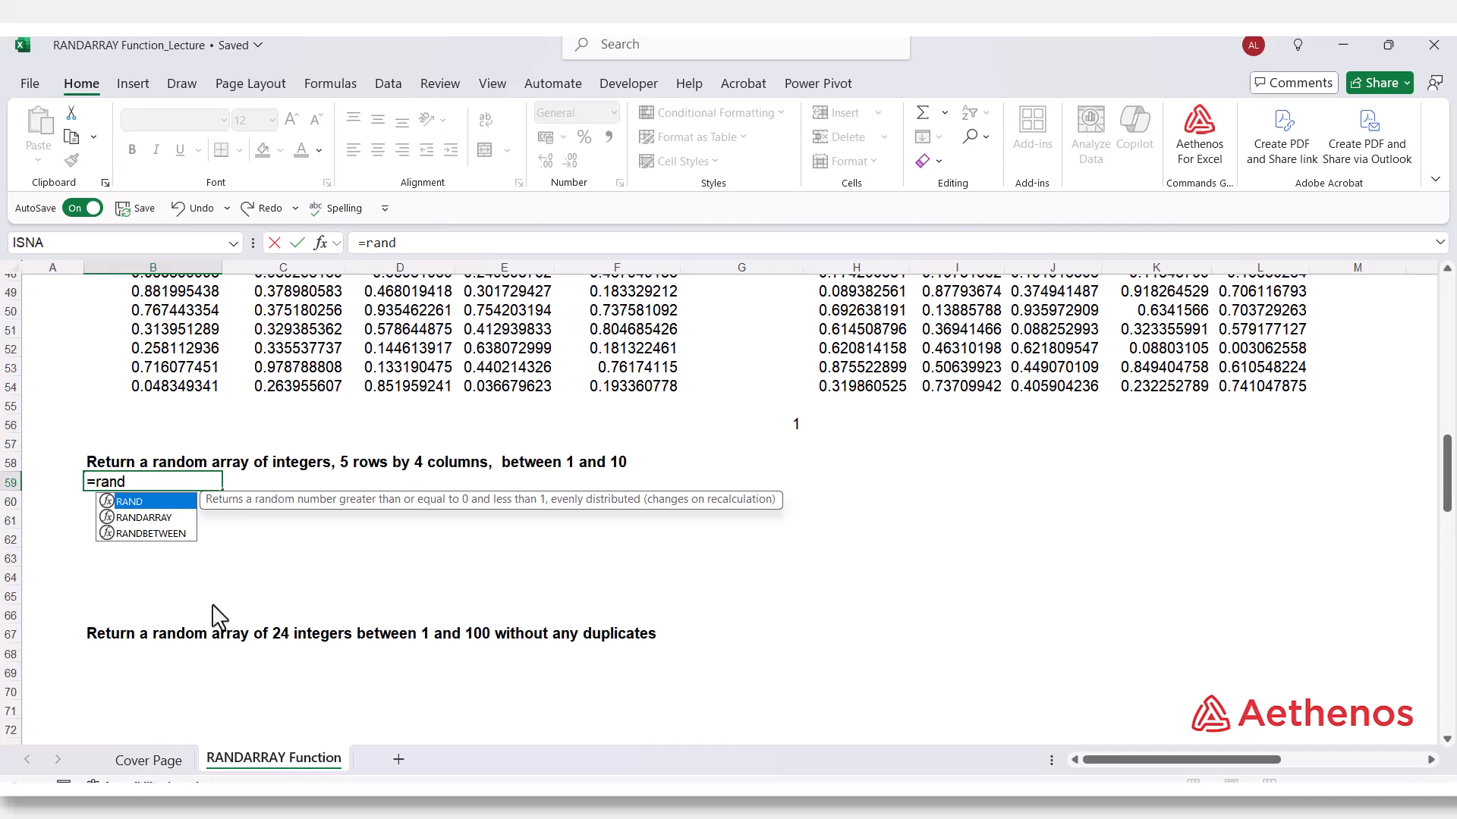
key(Down)
key(Tab)
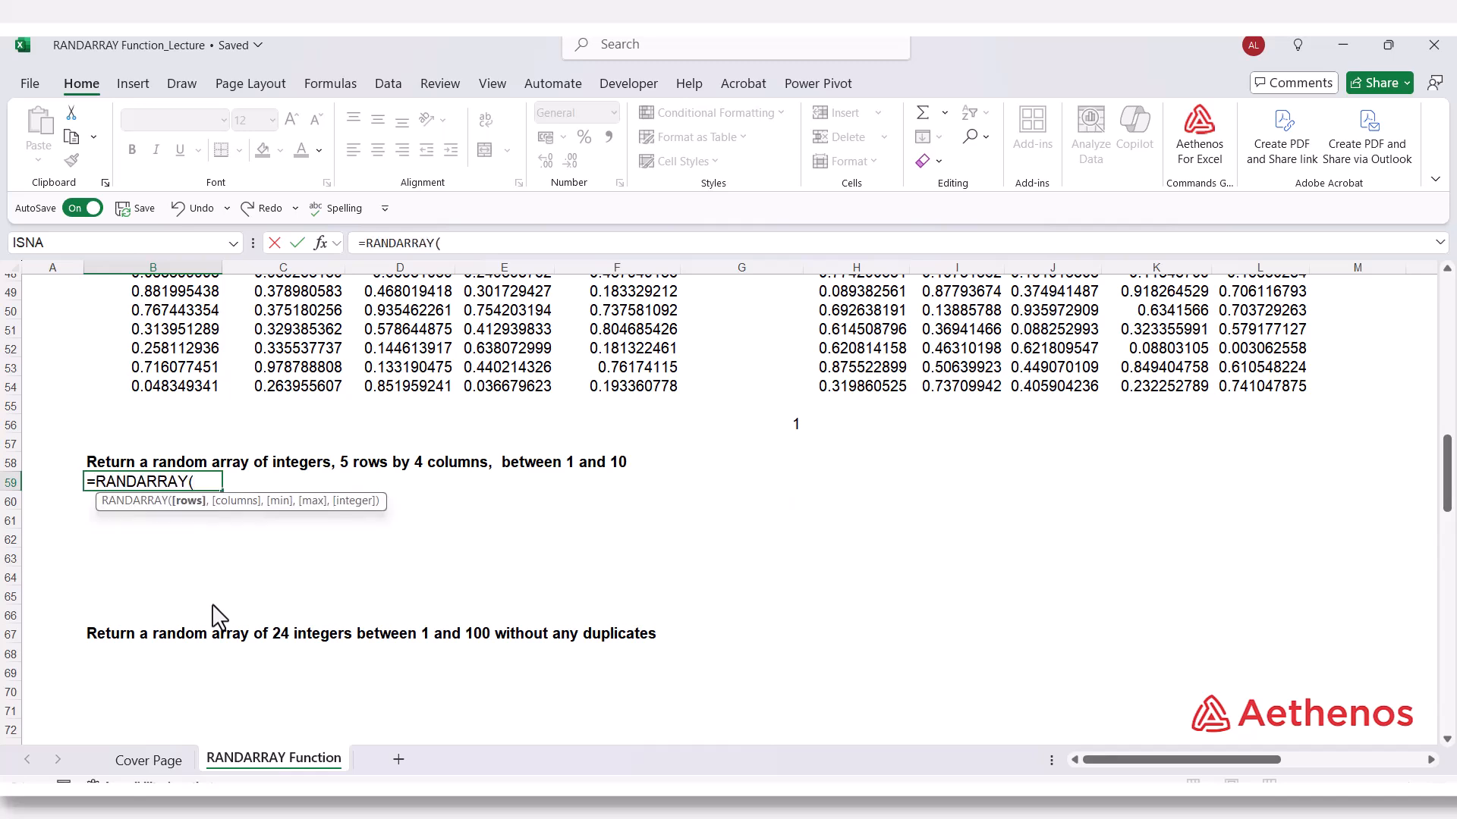
text(5,)
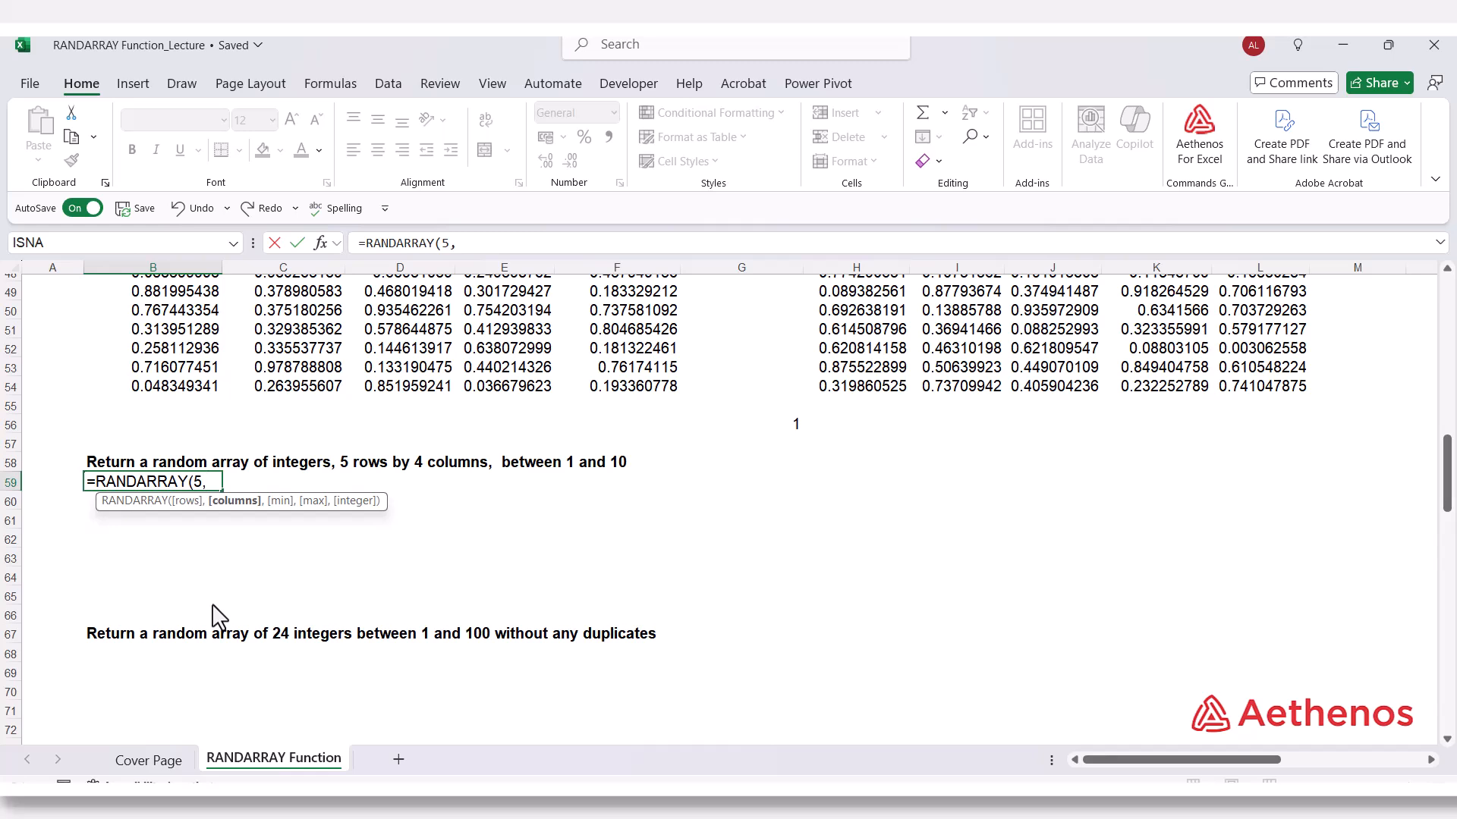
text(4,)
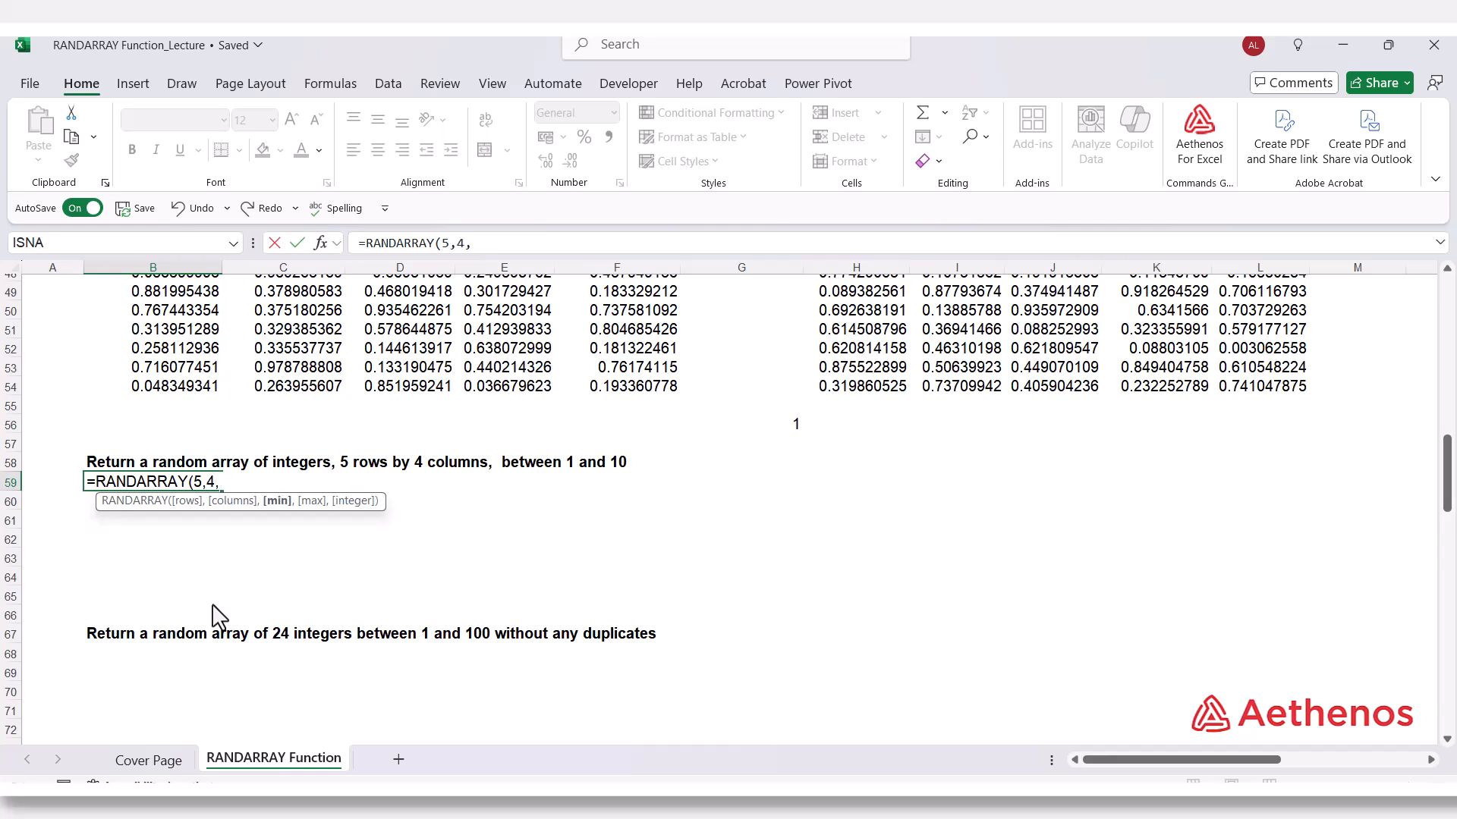
text(1,10,)
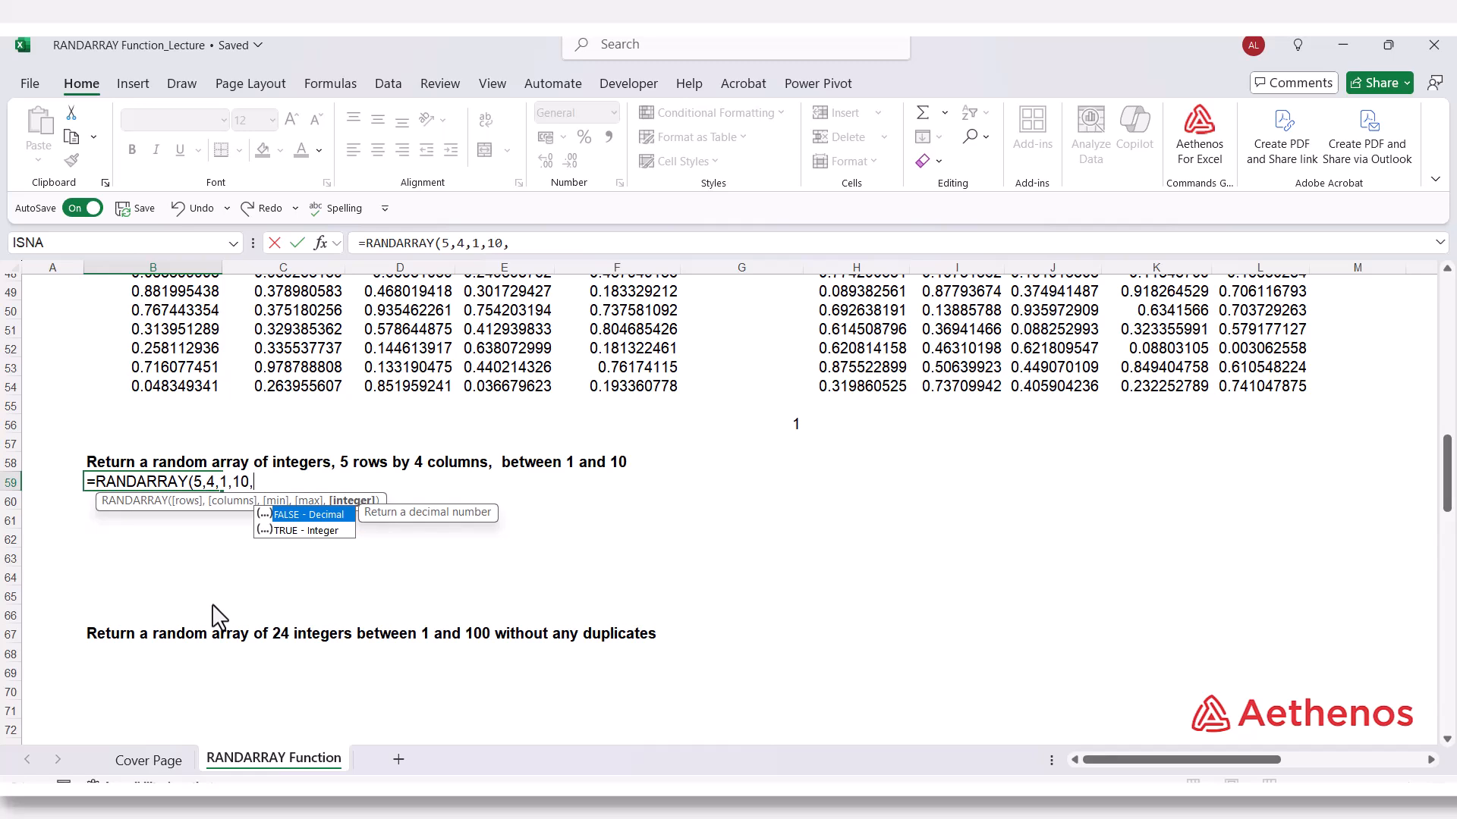
key(Down)
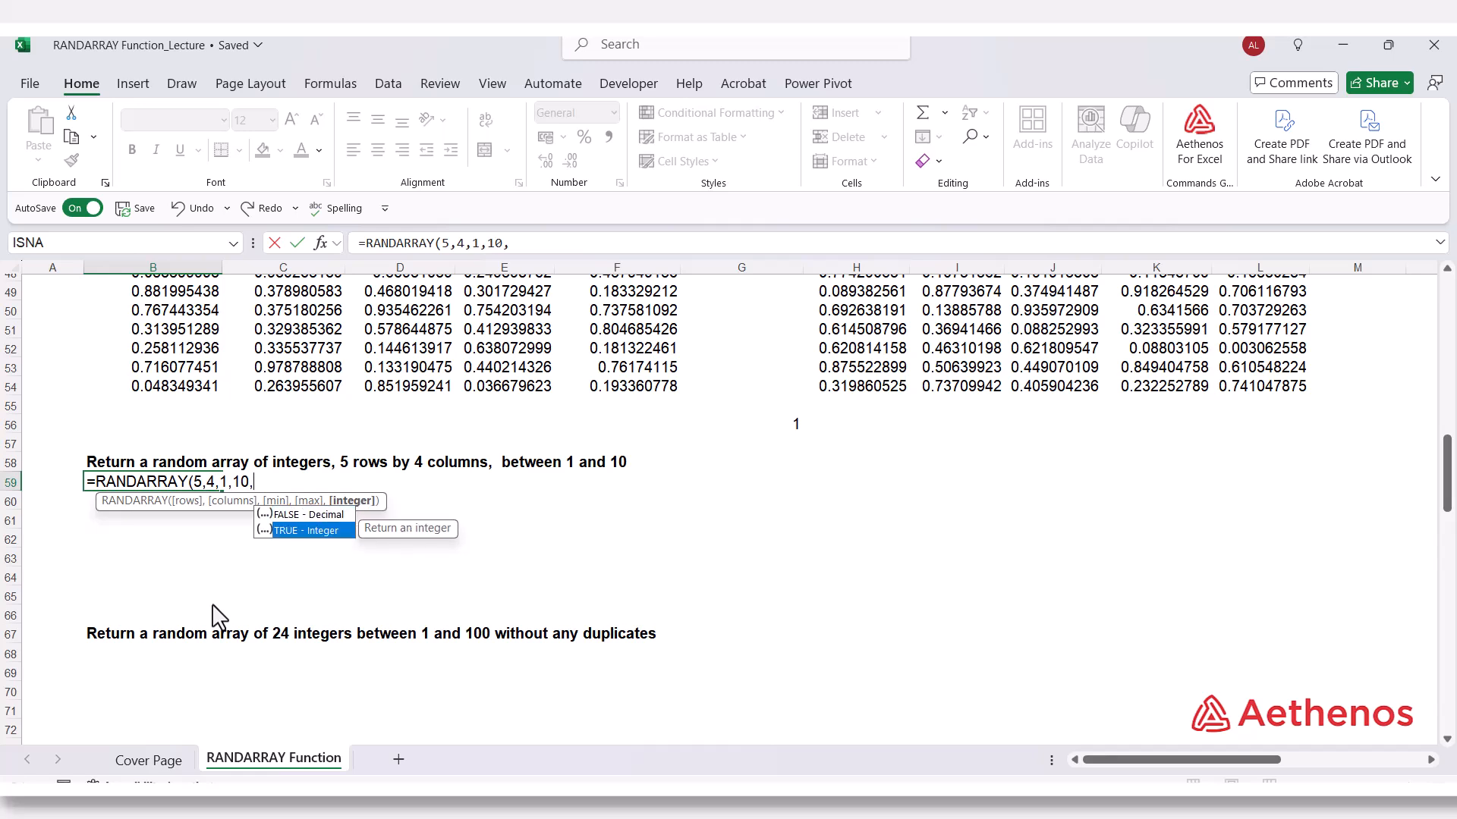
key(Tab)
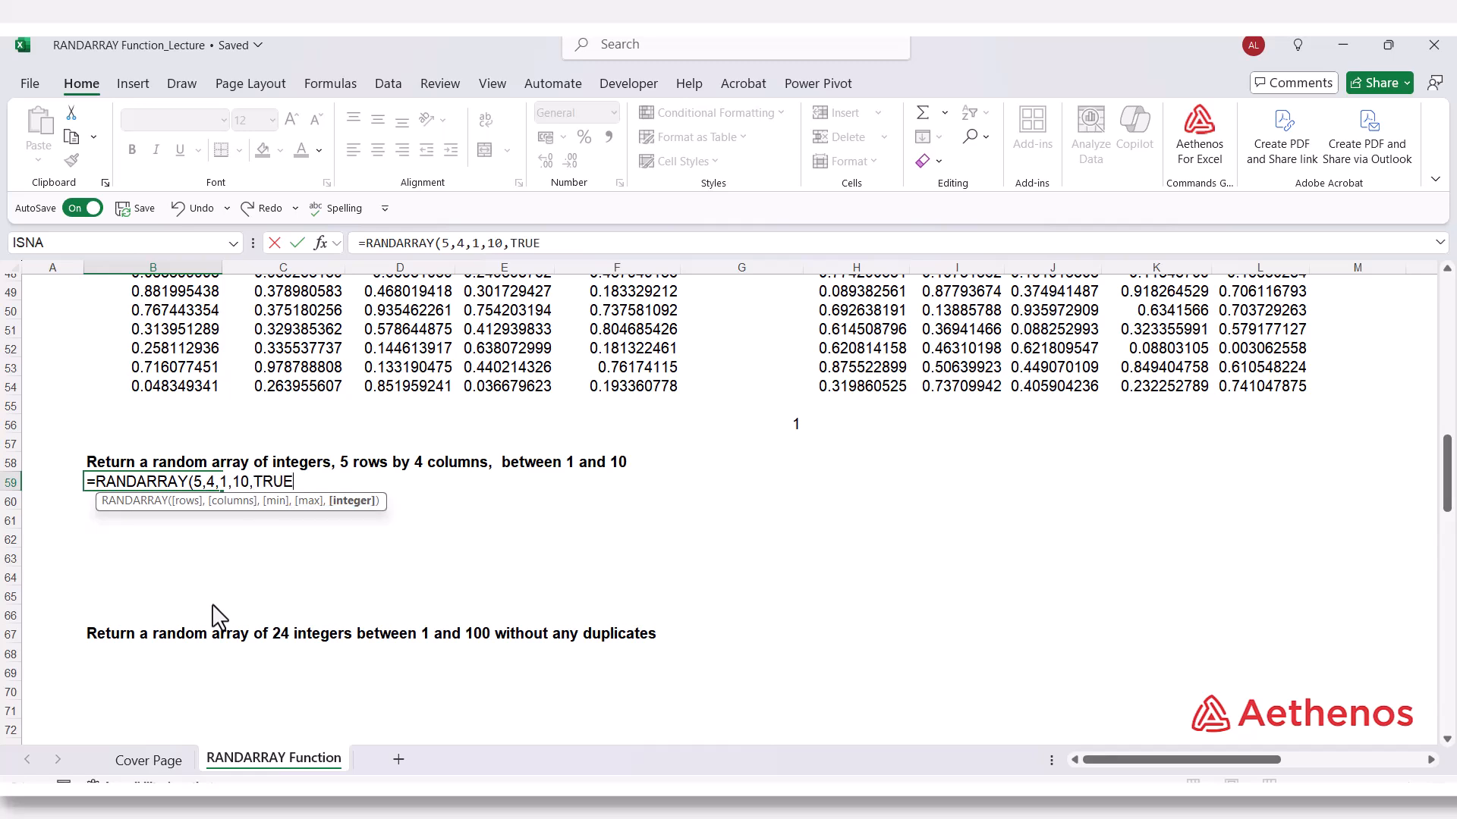
text())
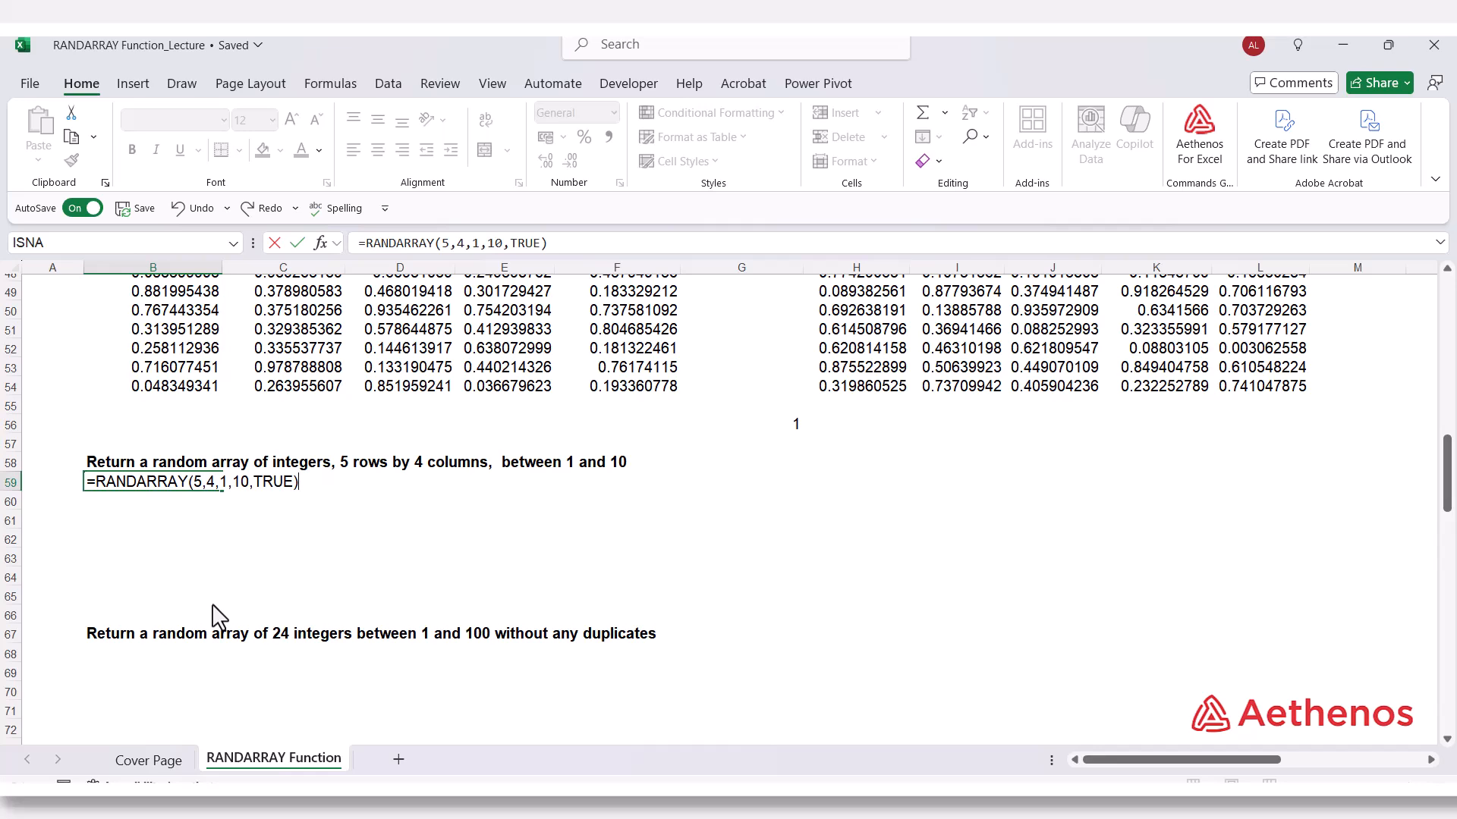
key(Return)
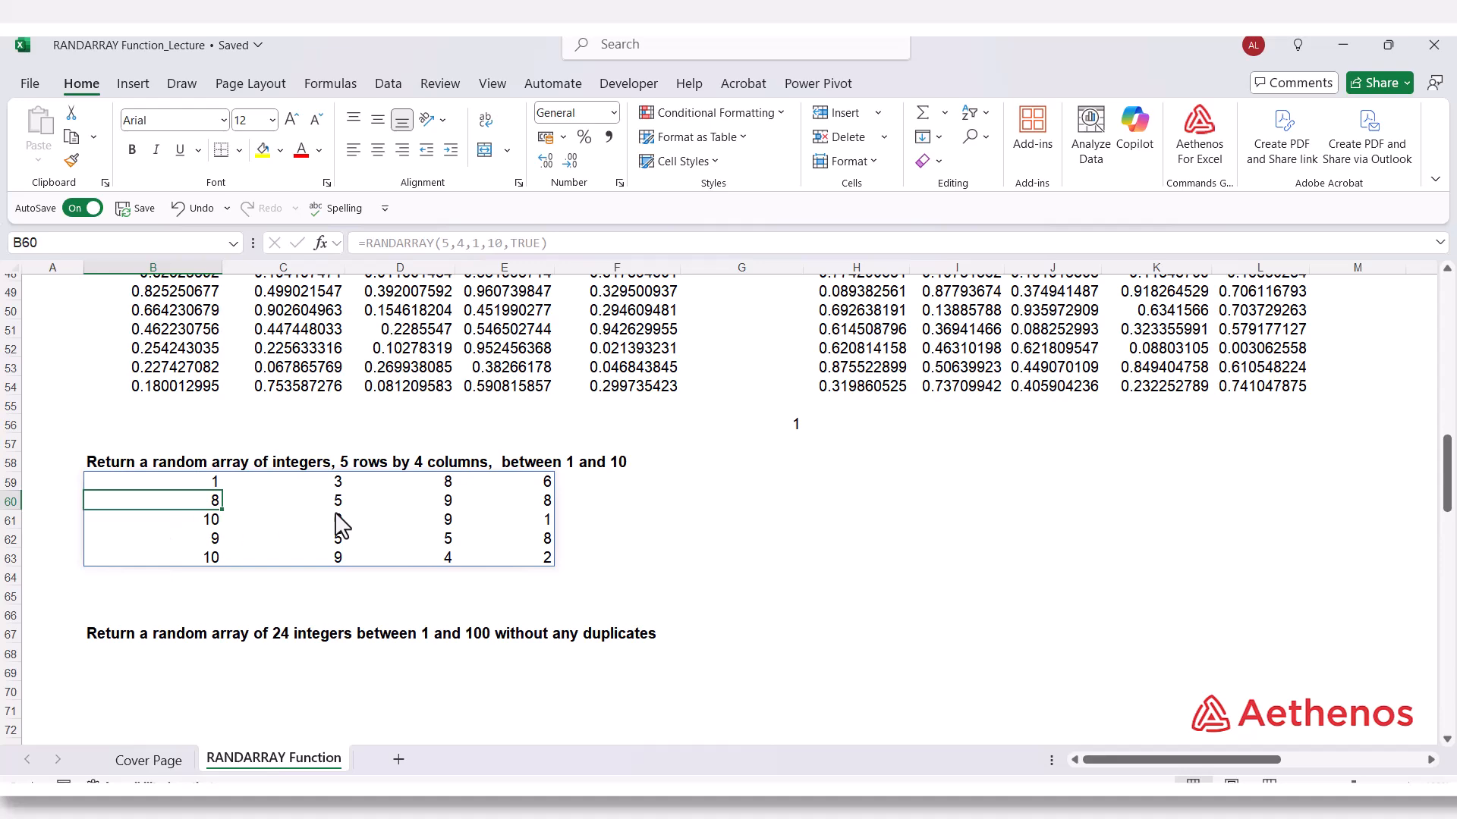
Enter =RANDARRAY(24,1,1,100,TRUE) in cell B68, under the heading for 24 integers between 1 and 100 without duplicates.
scroll(437, 548, down, 2)
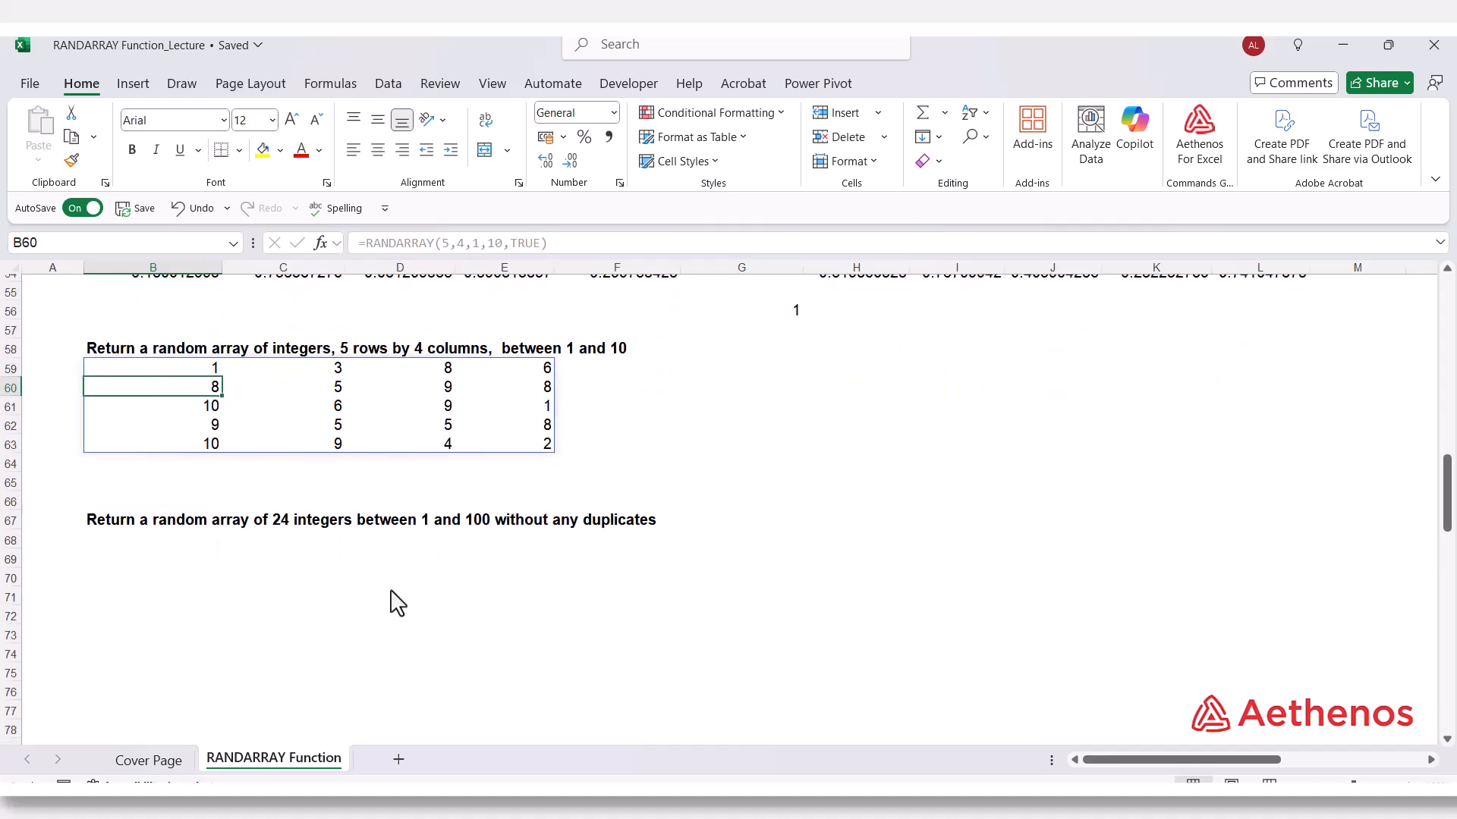
click(144, 540)
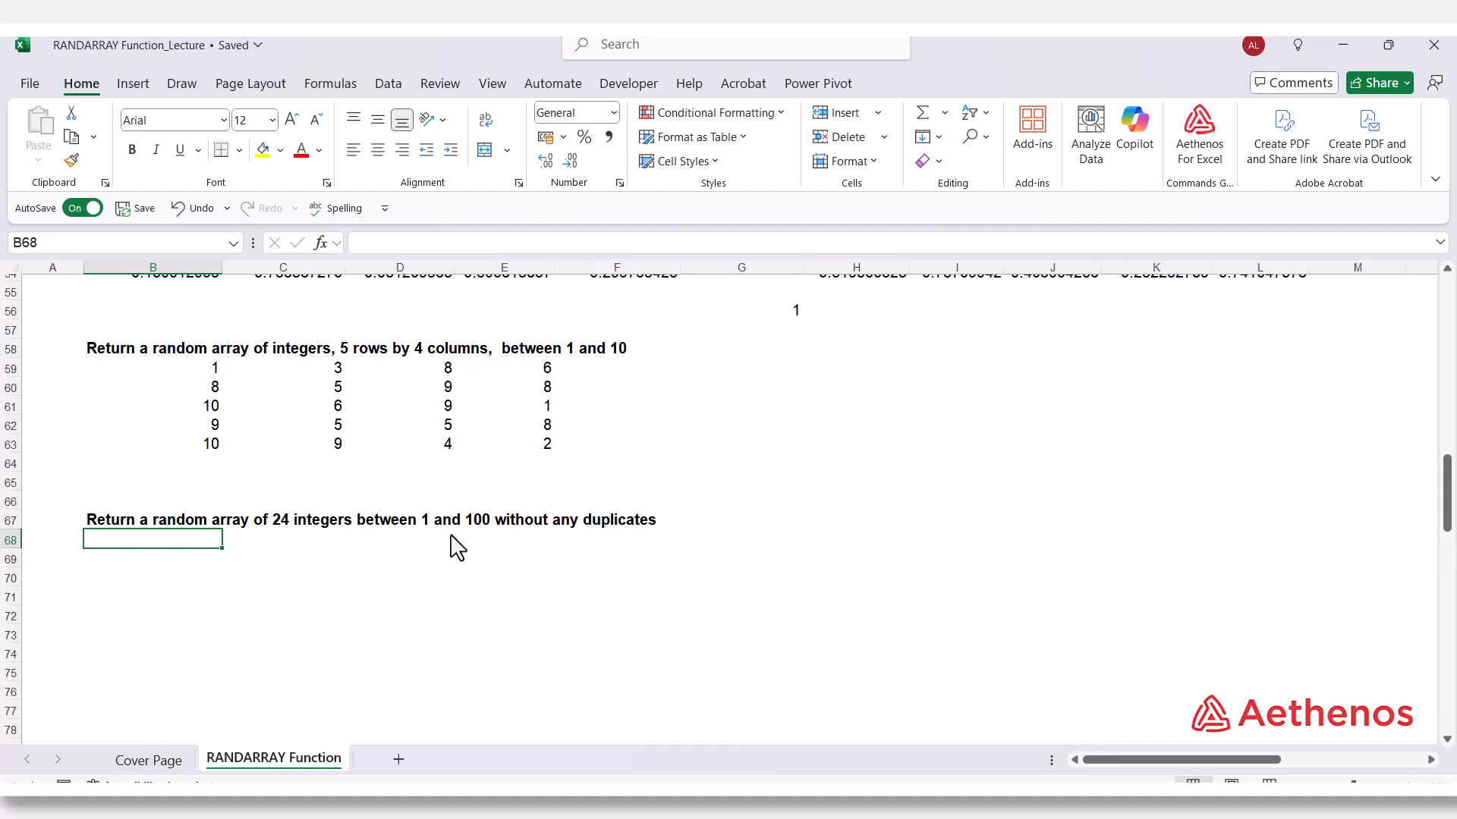
text(=)
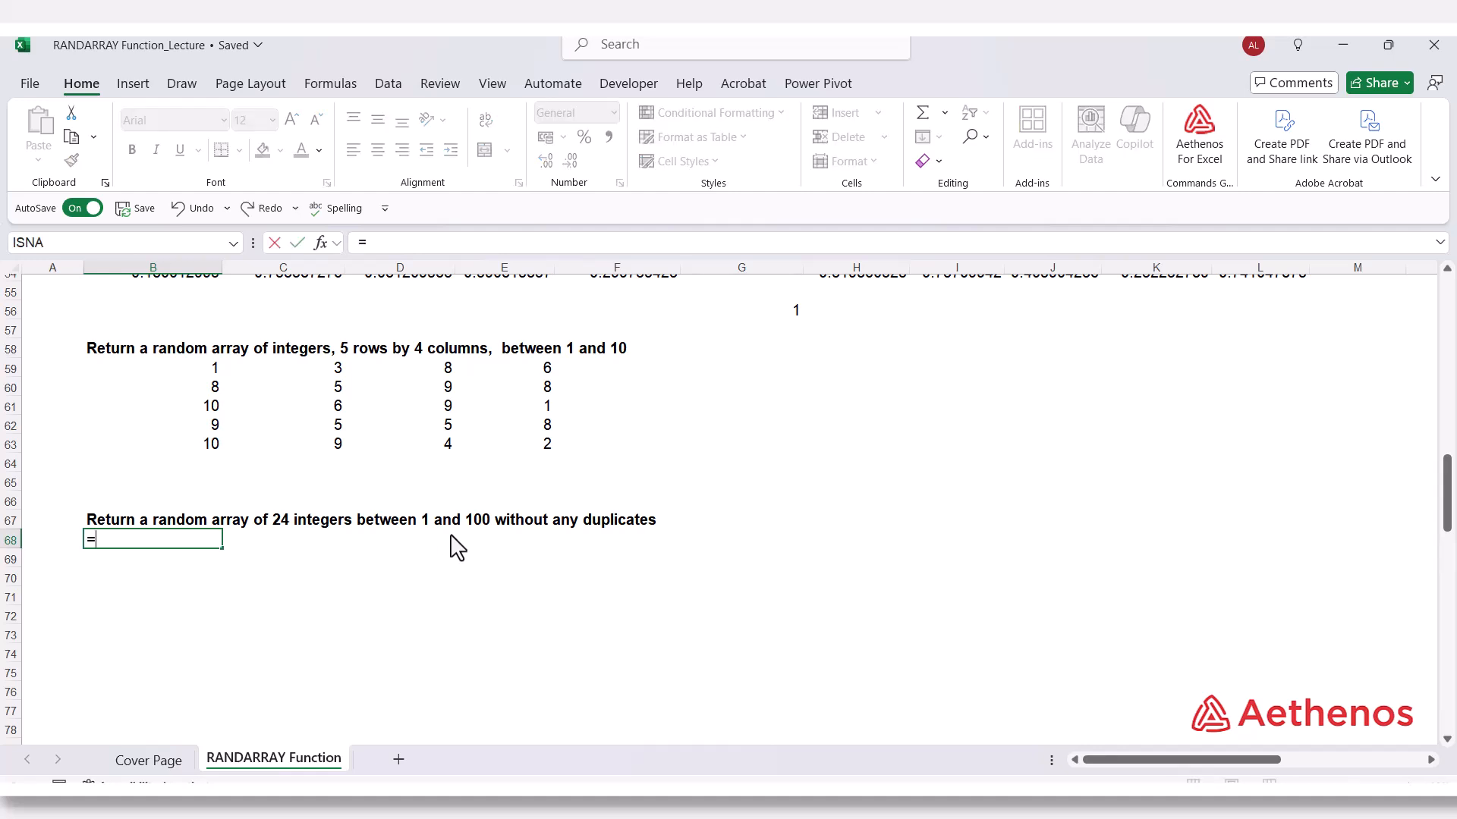
text(rand)
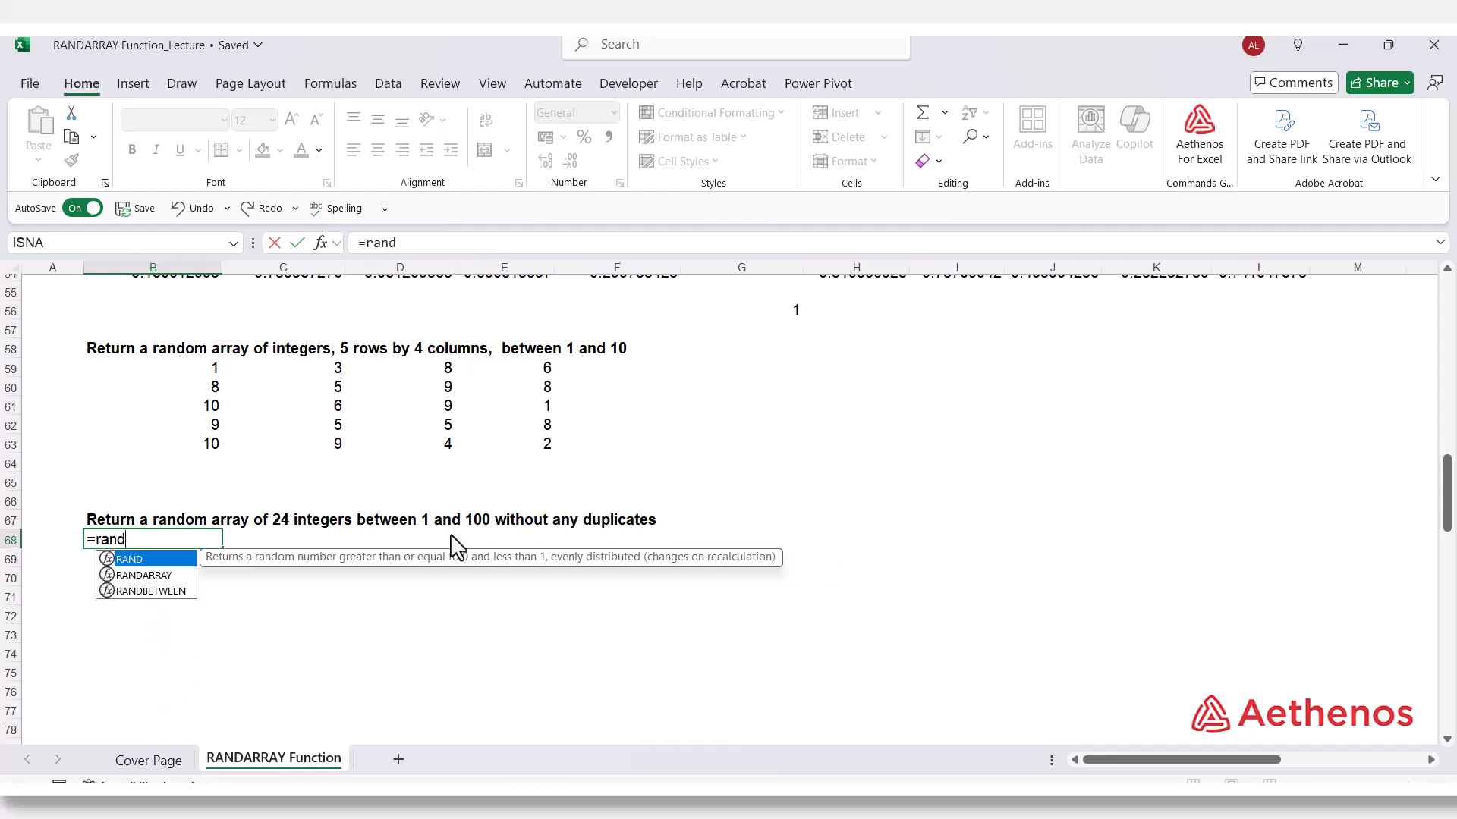
key(Down)
key(Tab)
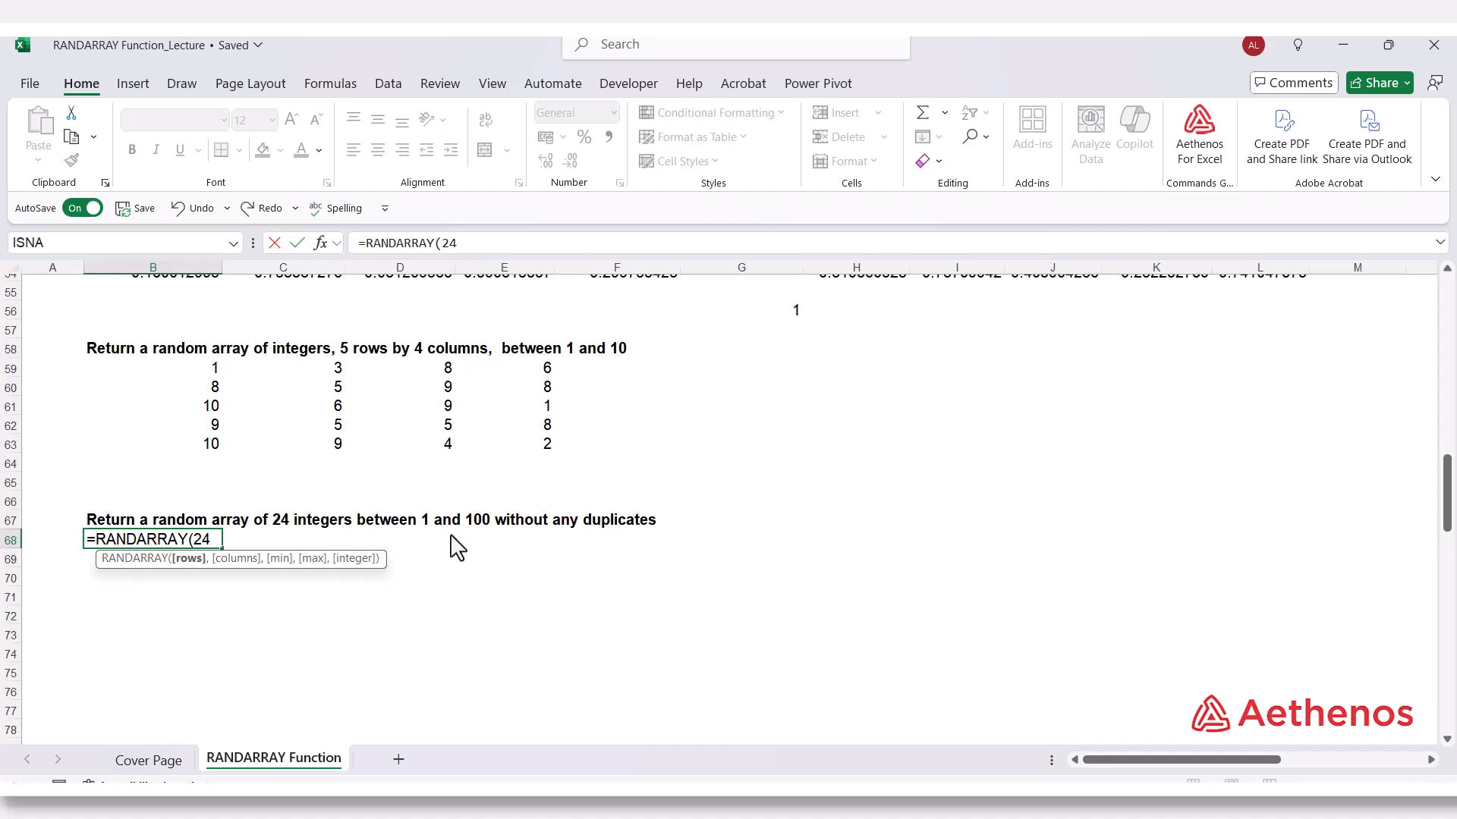
text(24,1,)
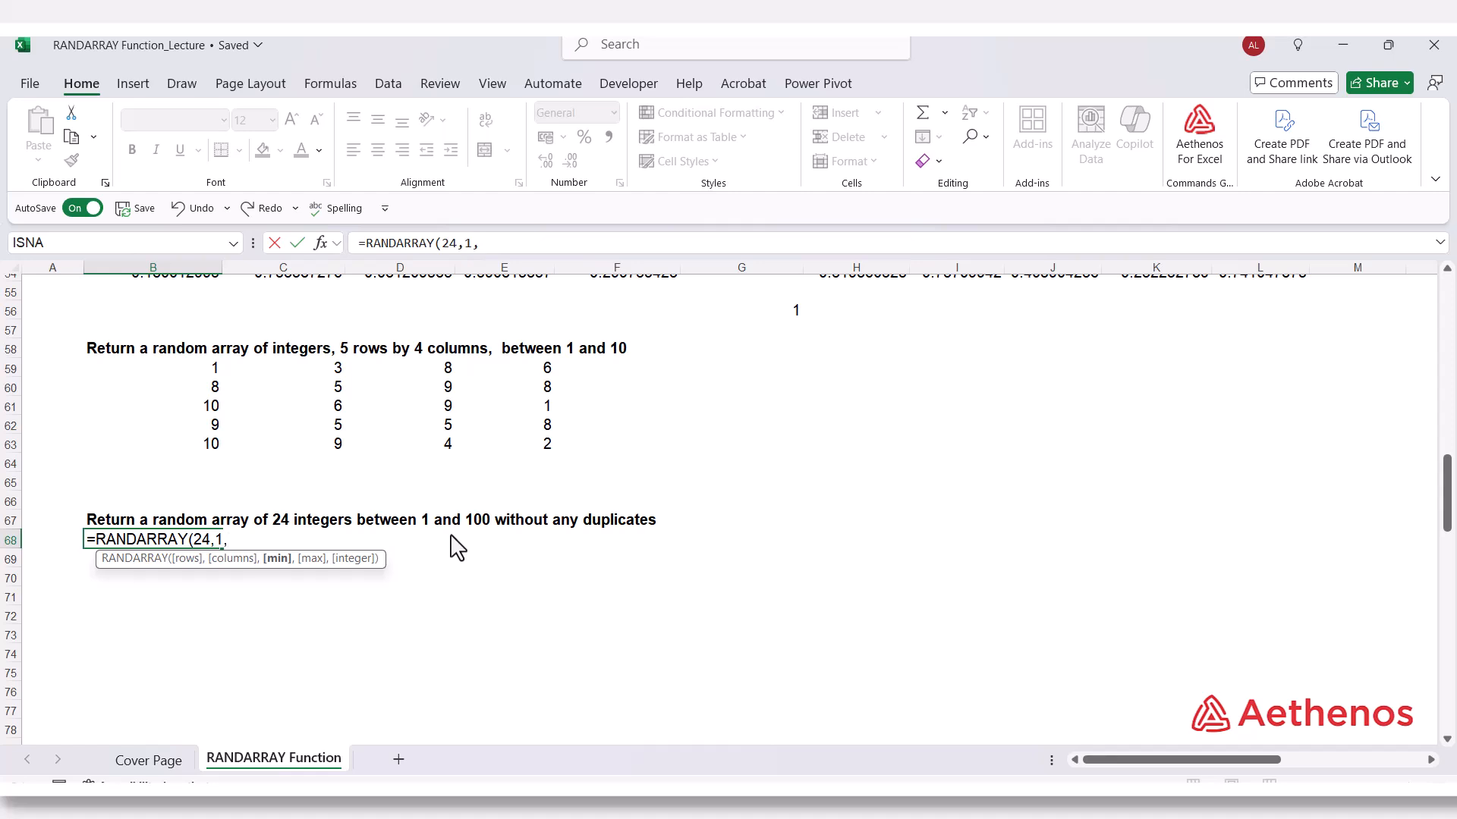
text(1,100,)
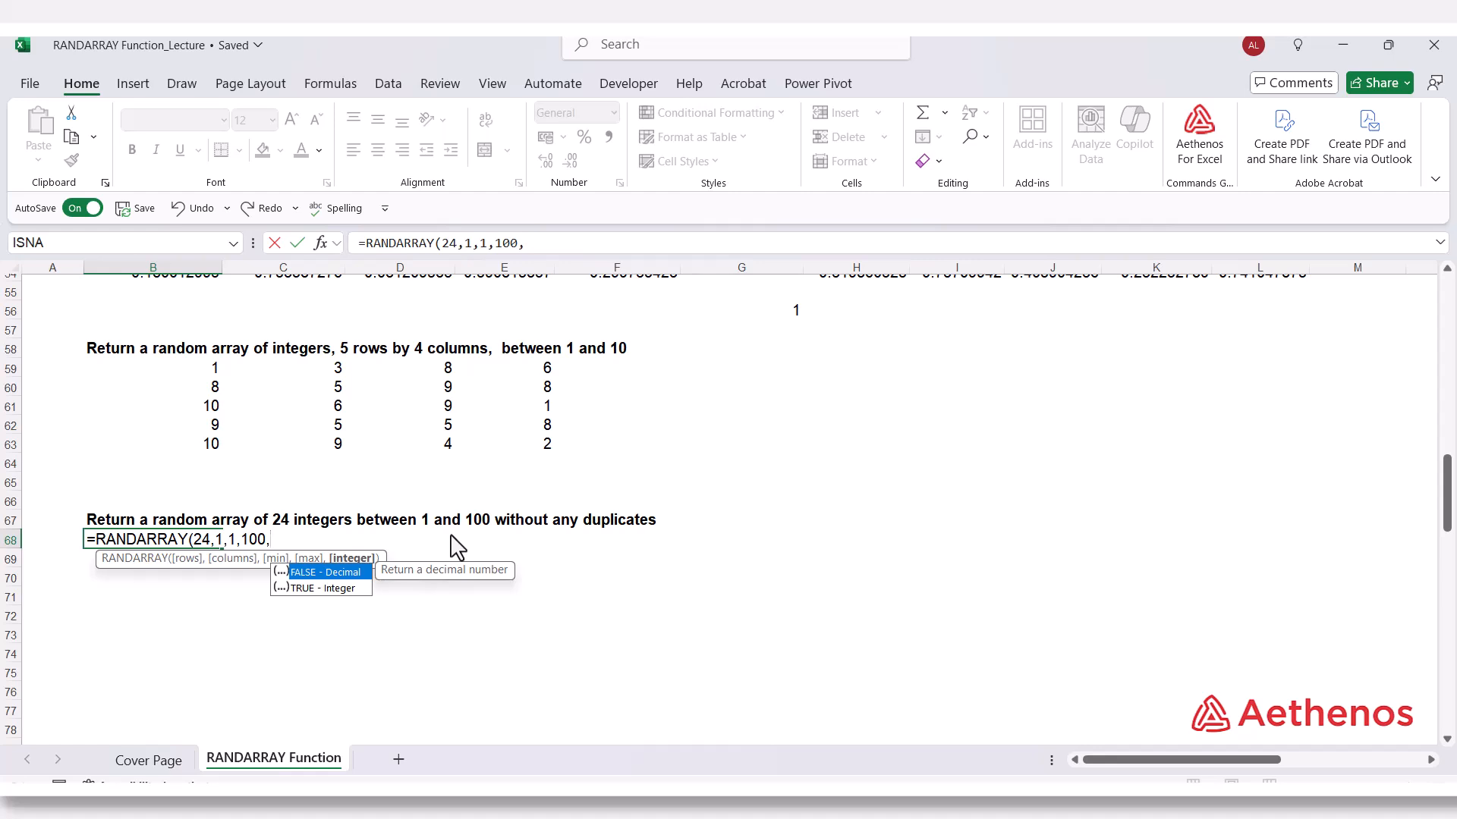
key(Tab)
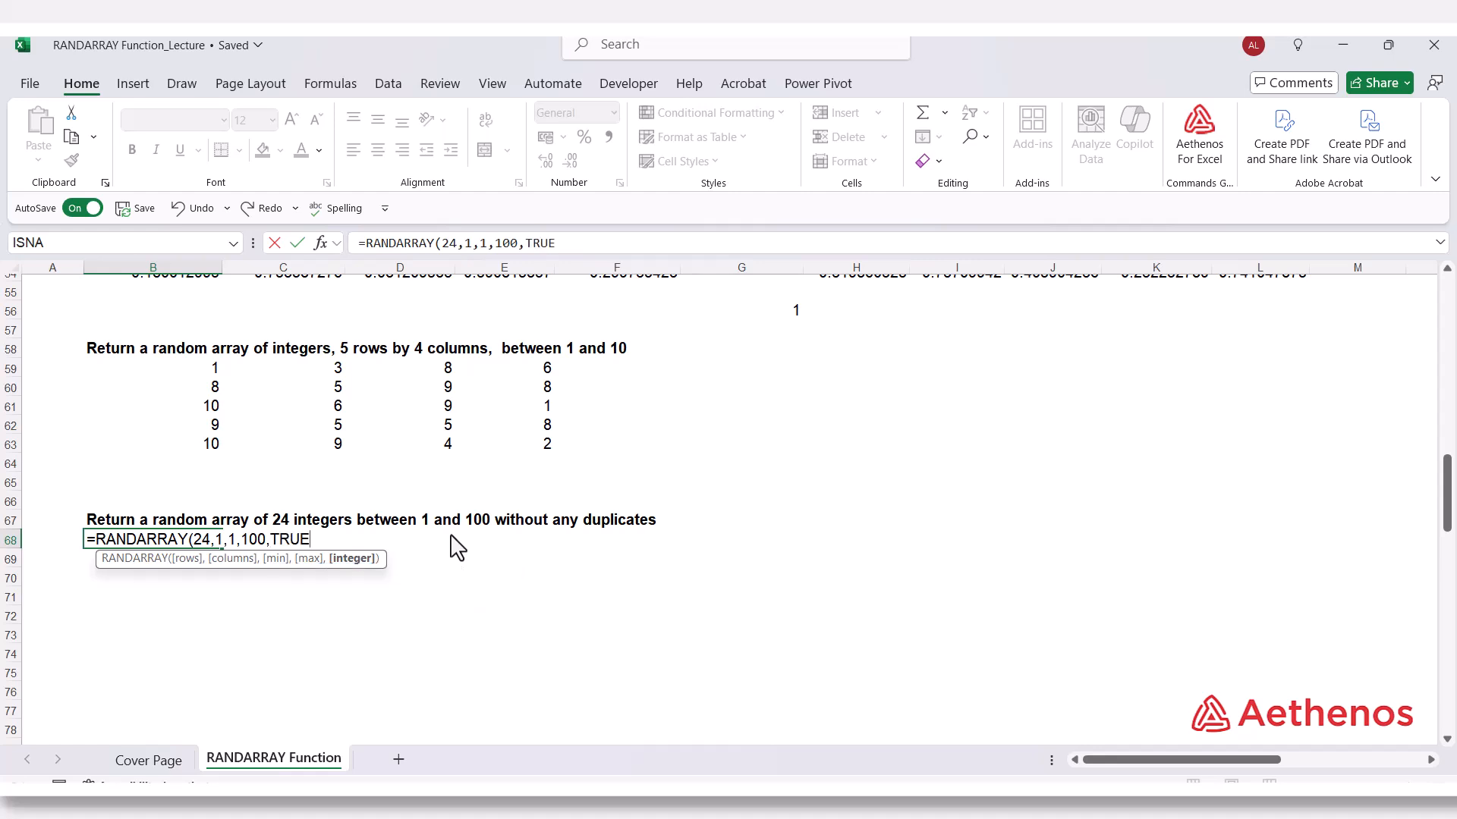
text())
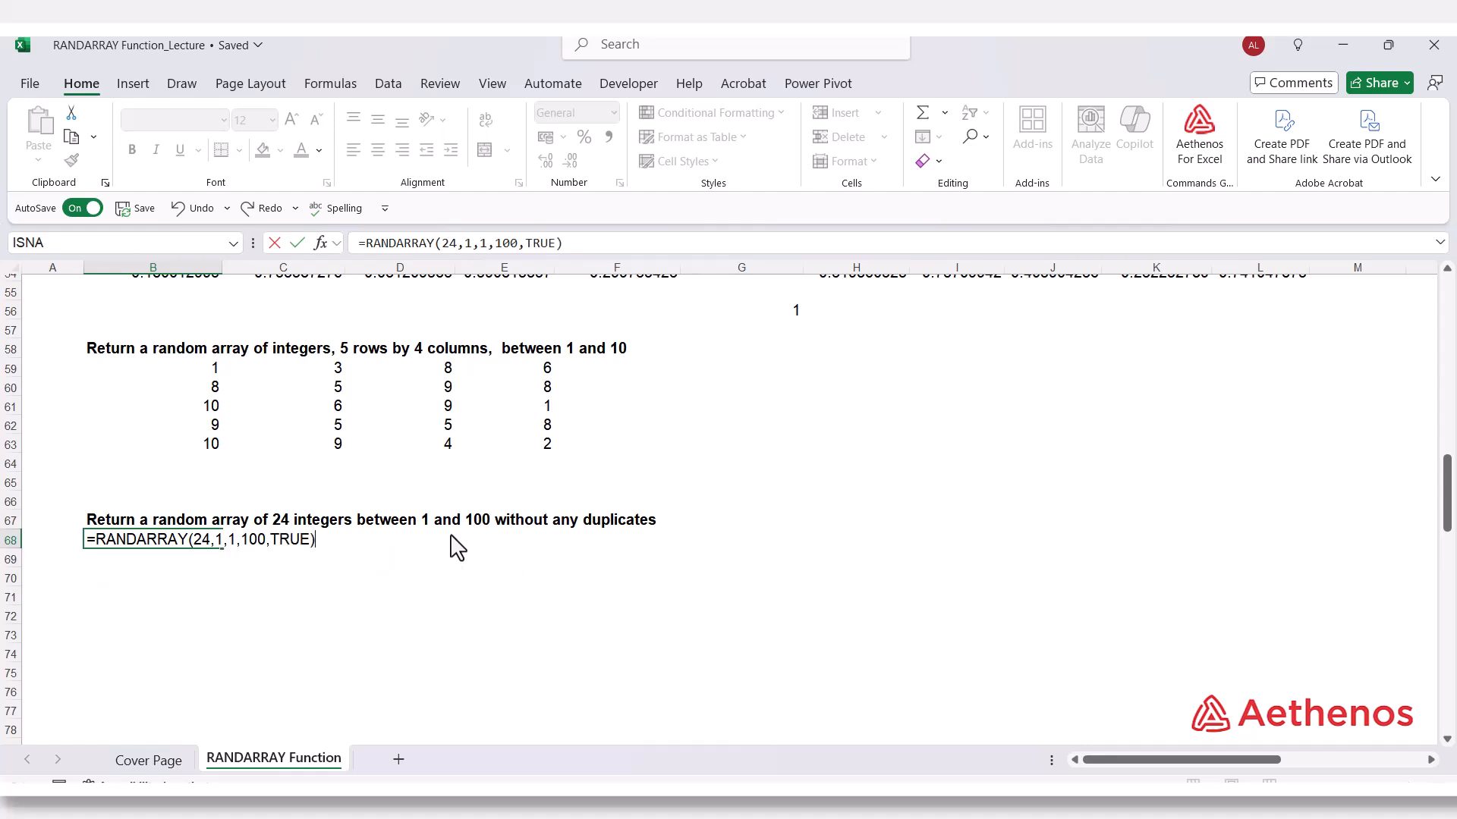
key(Return)
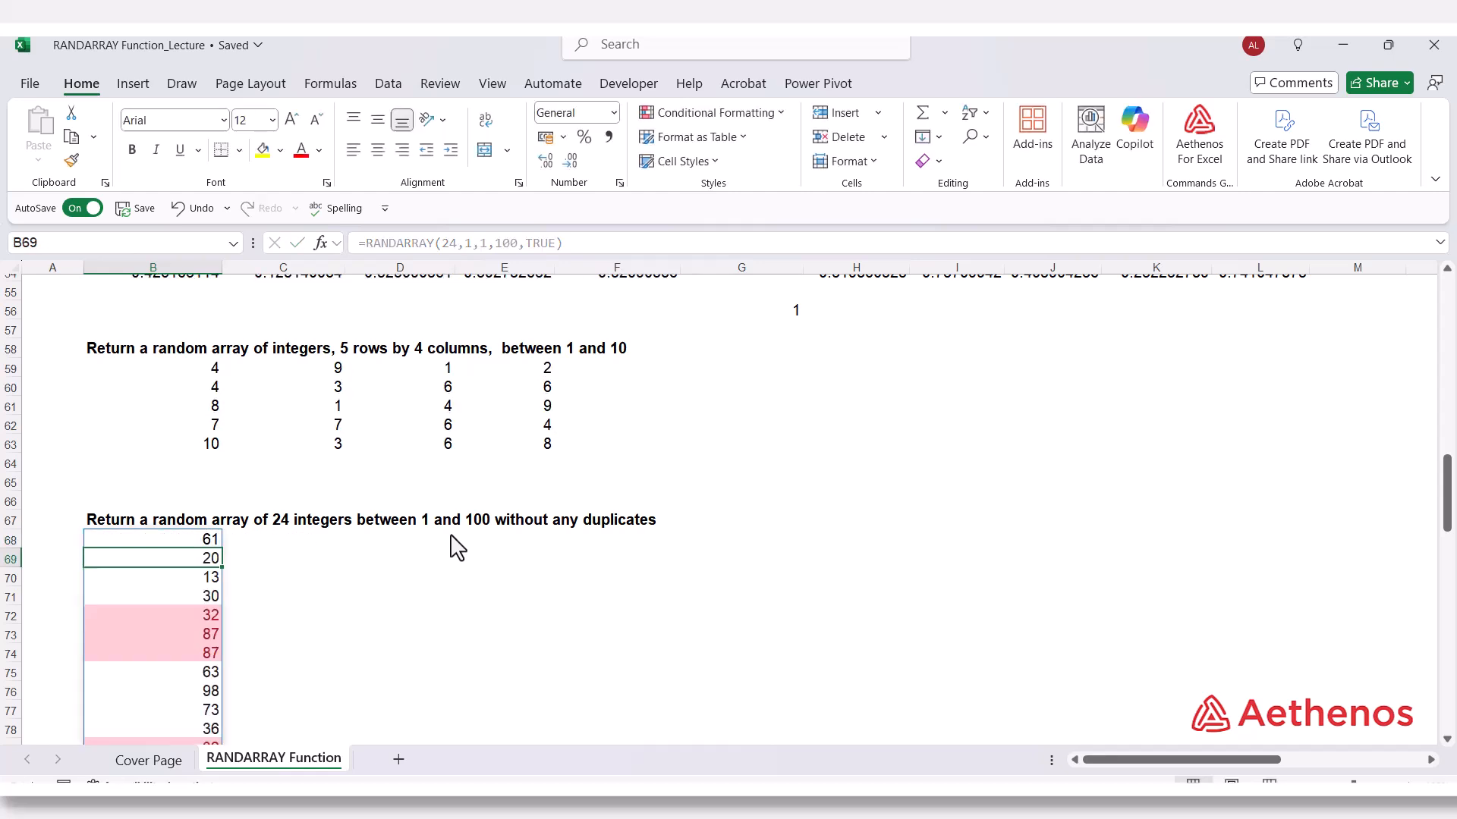
Examine the highlighted duplicate values in the random integer column starting at B68, and check the formula in B68.
scroll(476, 540, down, 1)
scroll(476, 541, down, 3)
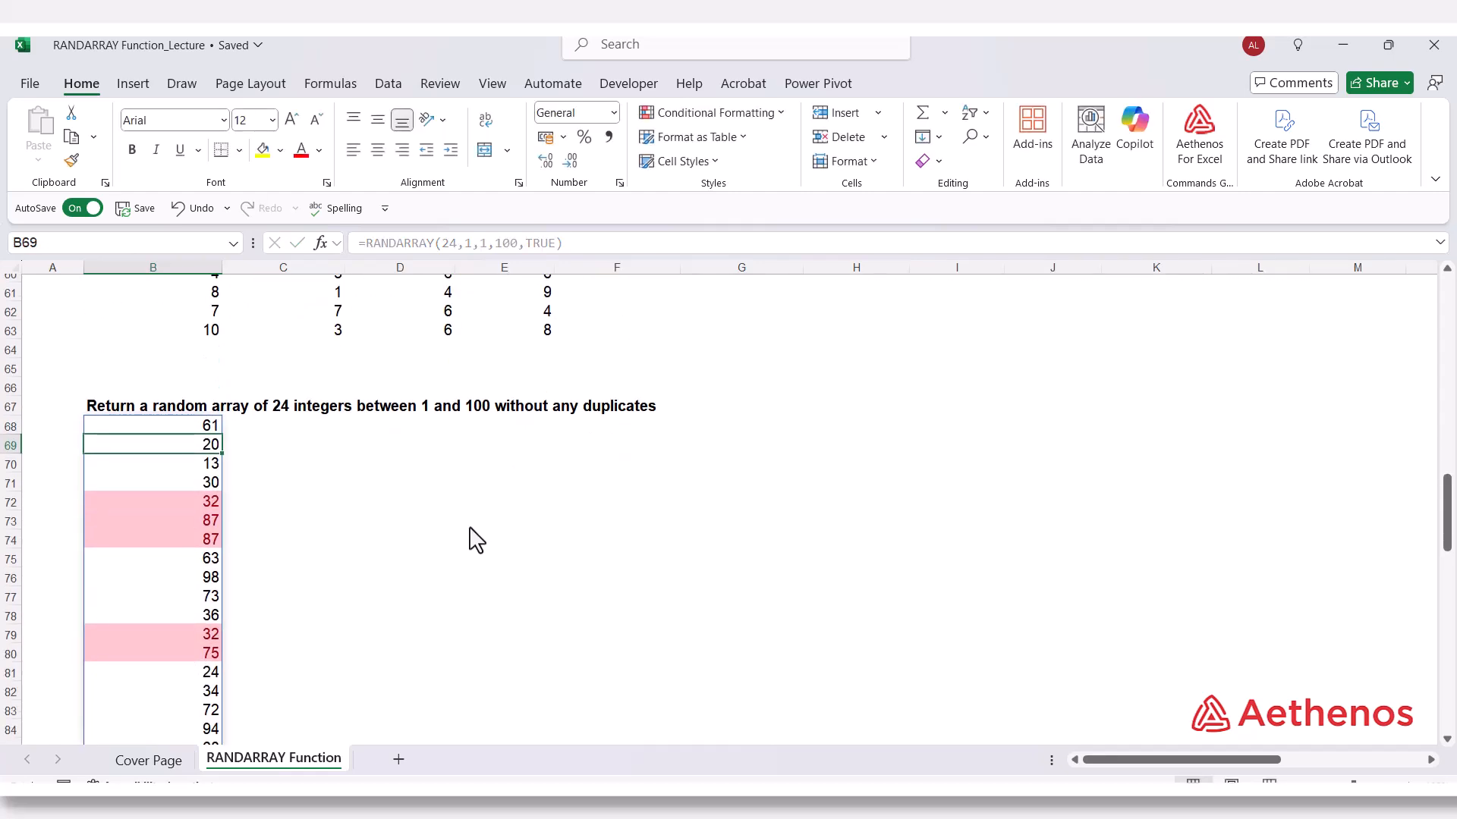
click(410, 406)
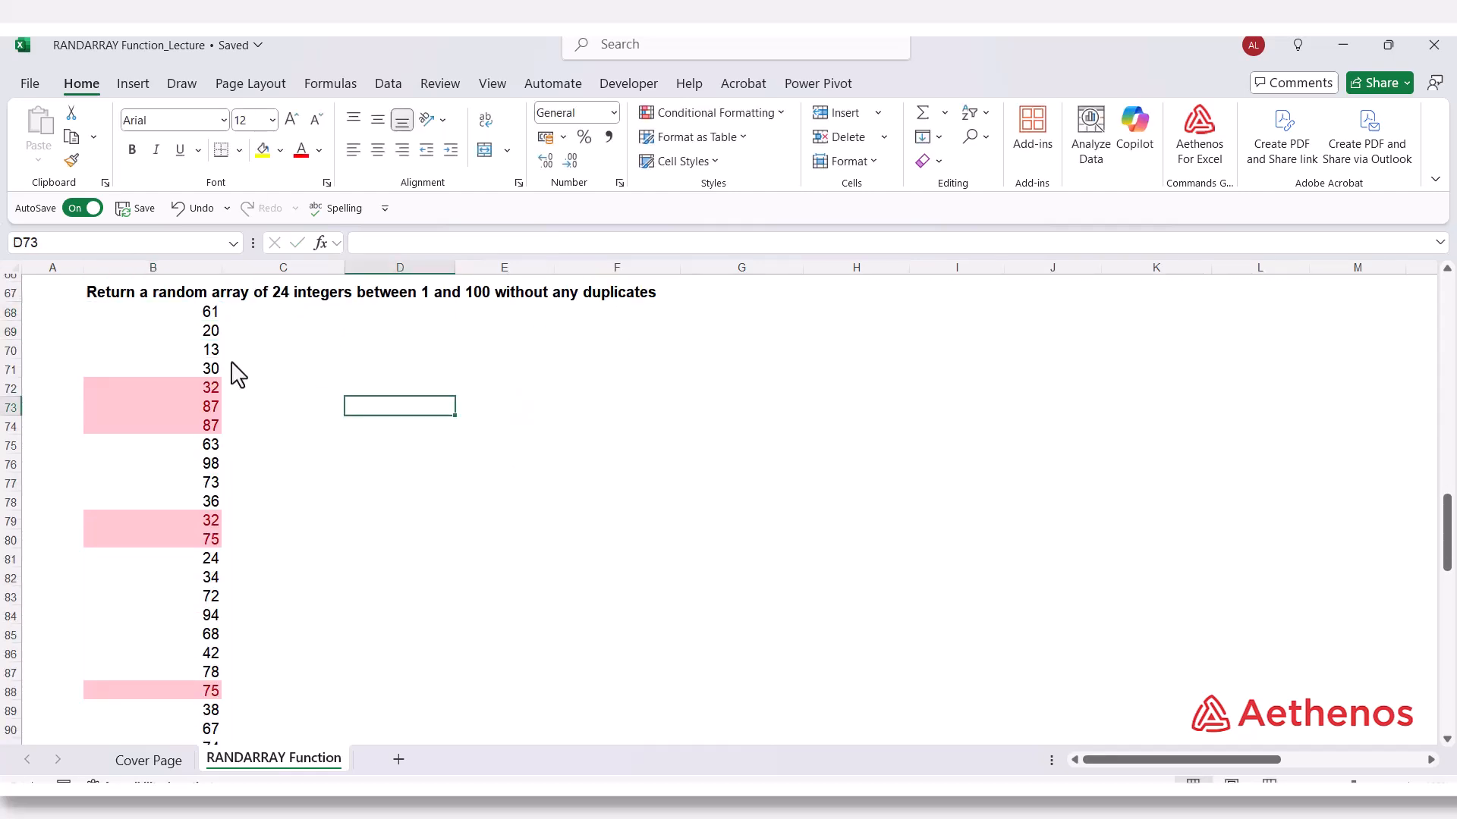
click(170, 315)
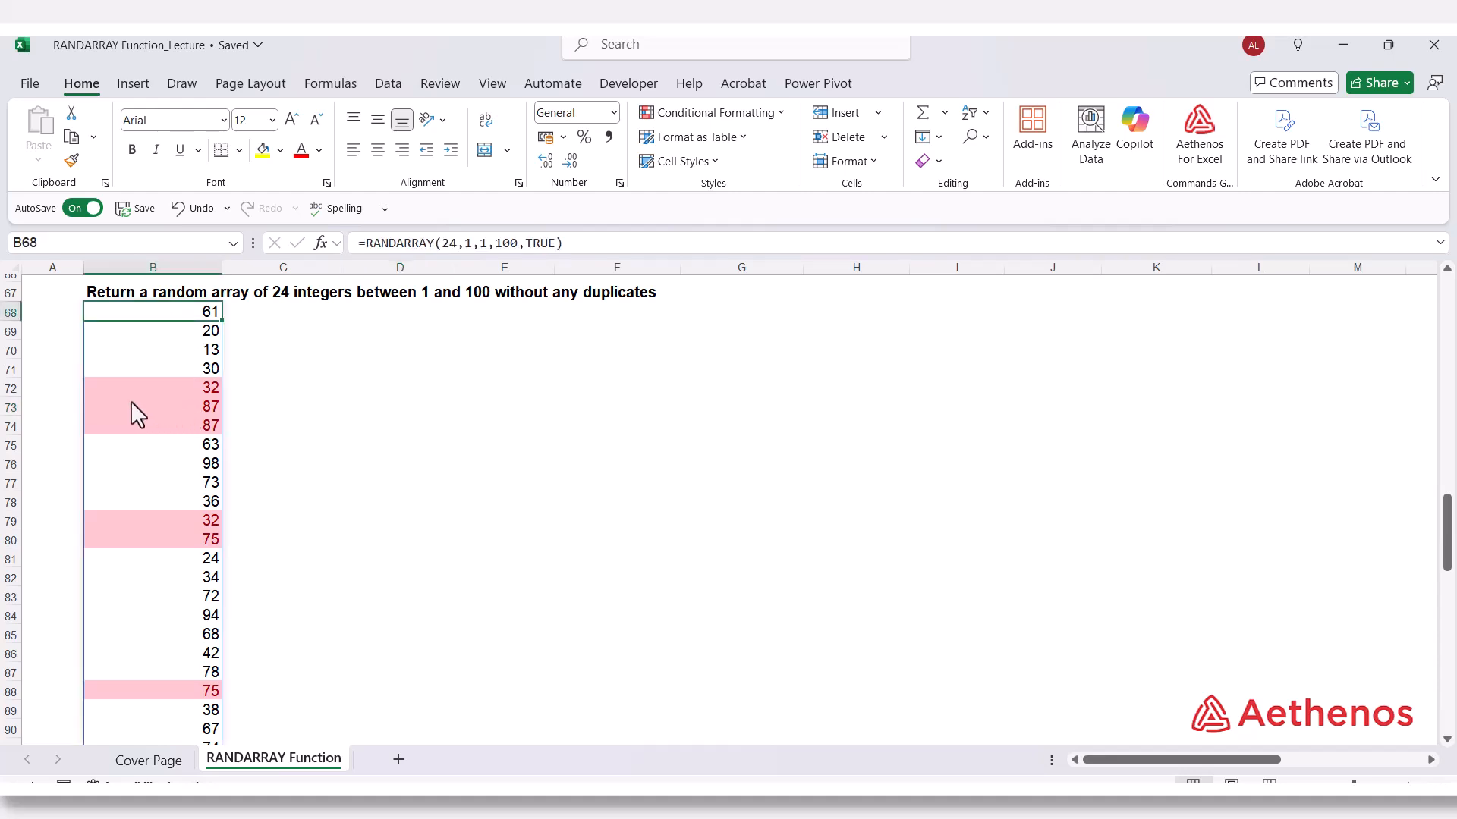
scroll(157, 411, down, 2)
scroll(157, 412, up, 2)
click(198, 389)
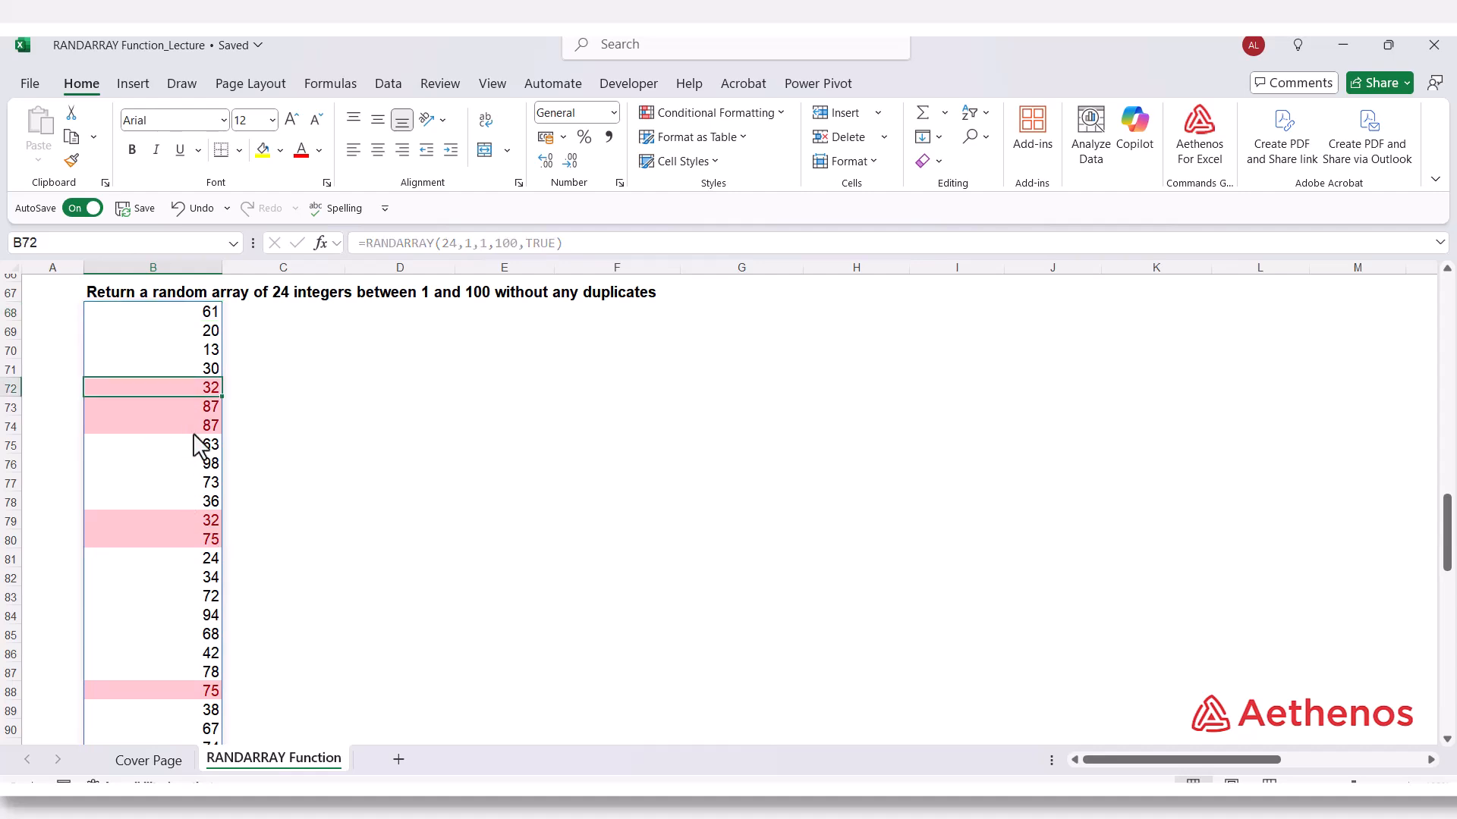
click(209, 524)
click(176, 415)
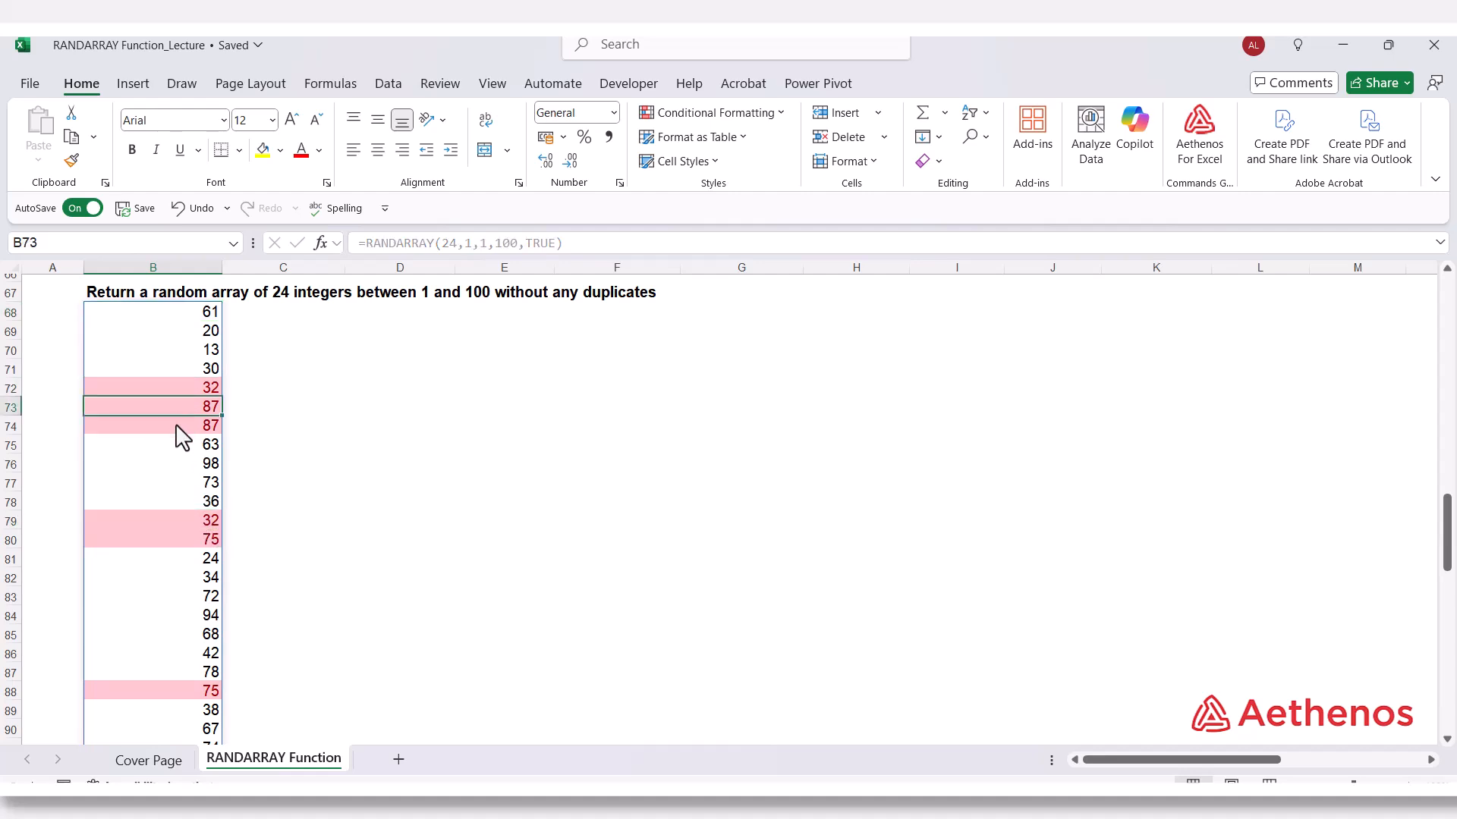
click(175, 429)
click(192, 540)
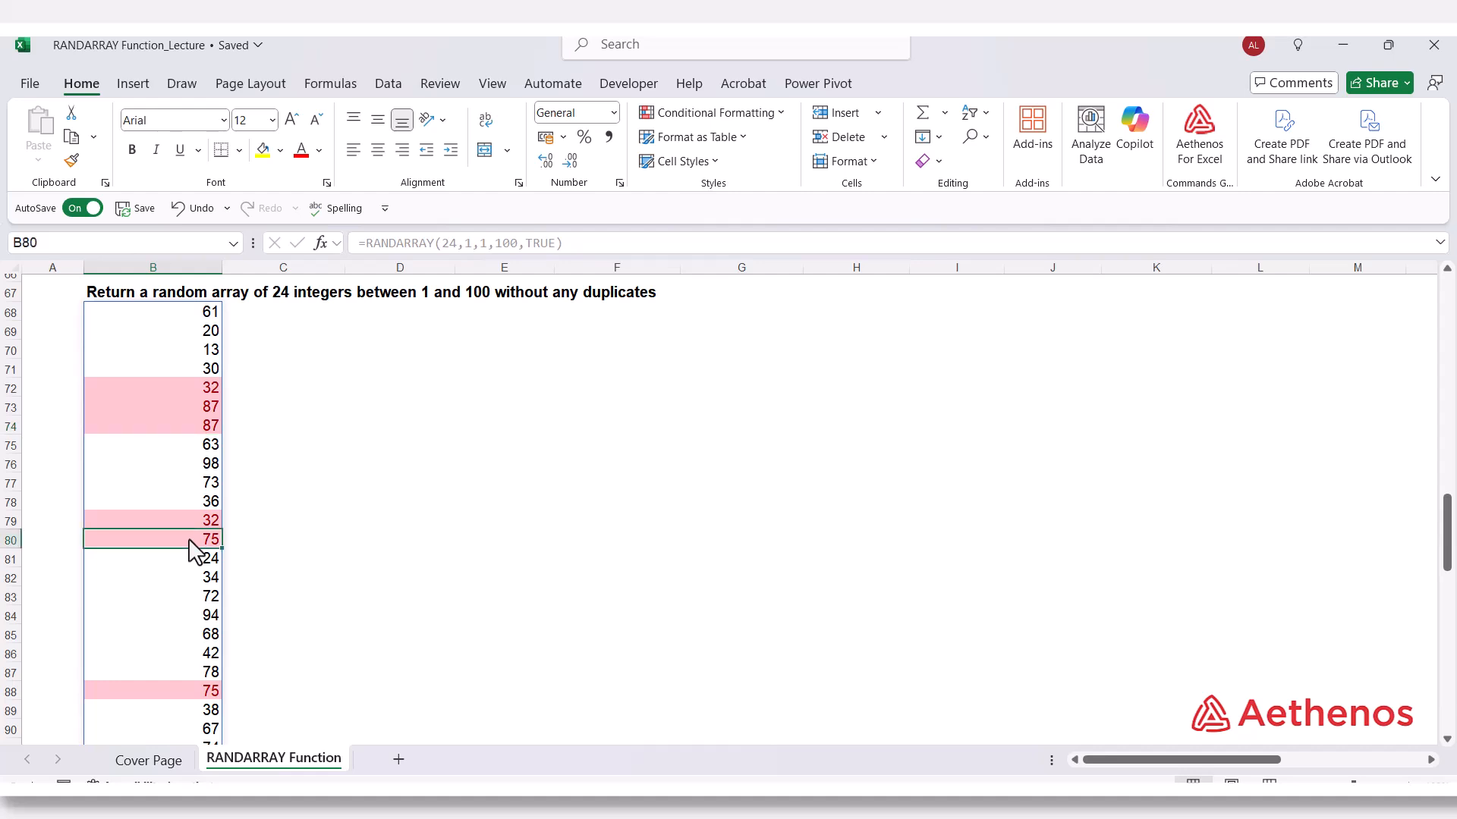
scroll(190, 544, down, 2)
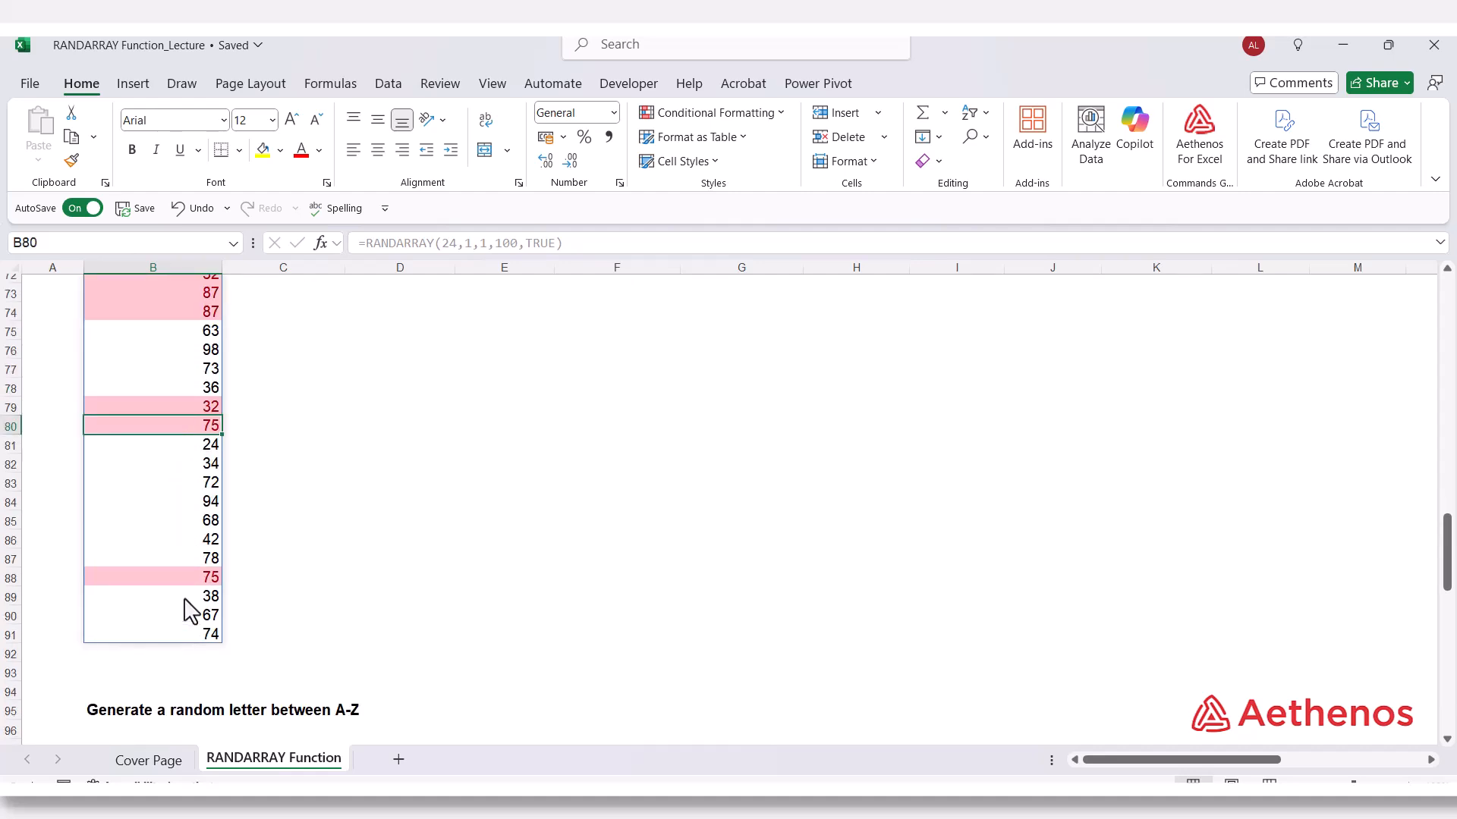
click(182, 570)
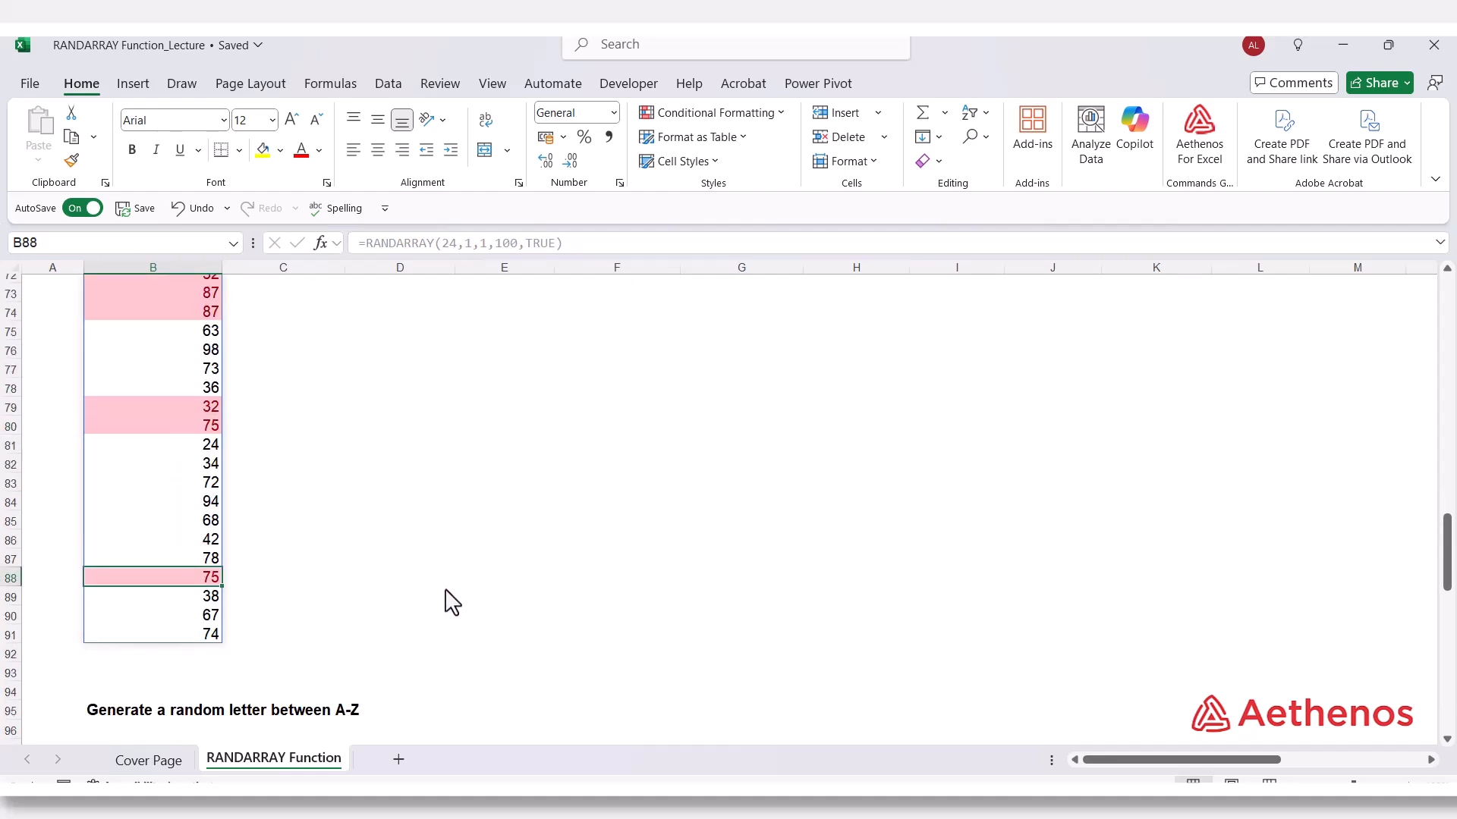
scroll(447, 602, up, 2)
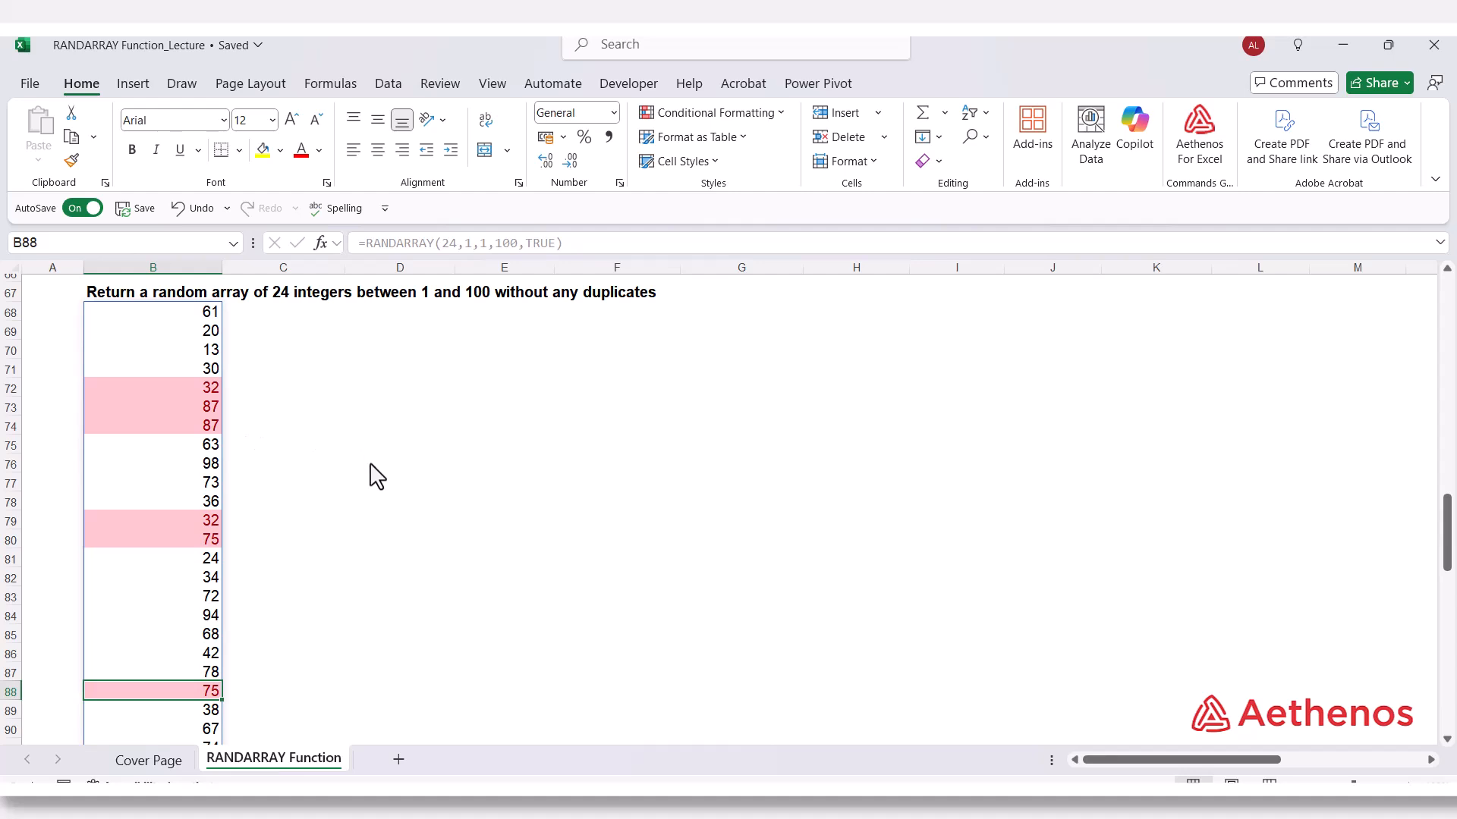
scroll(370, 482, up, 1)
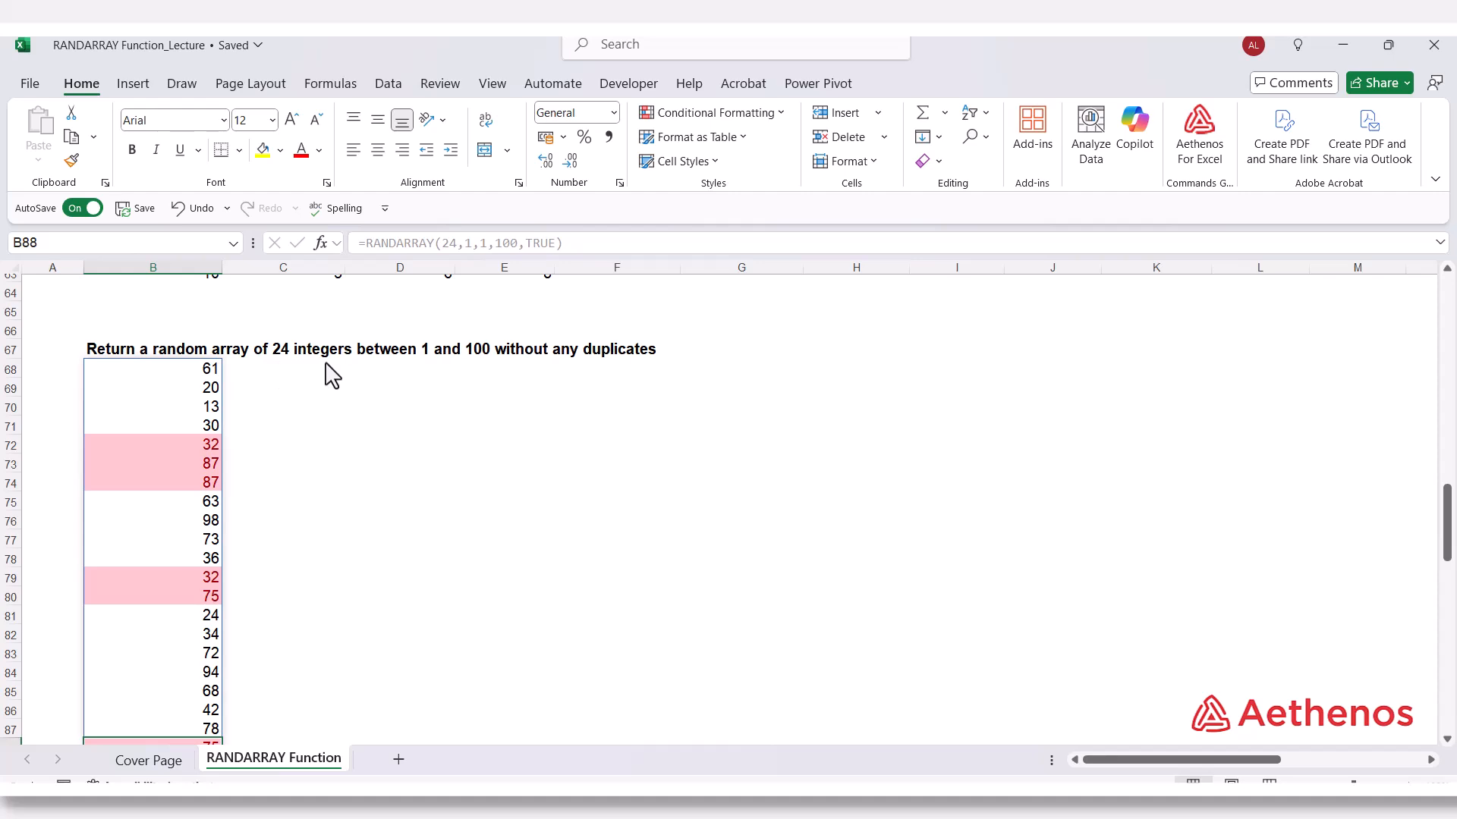
click(339, 411)
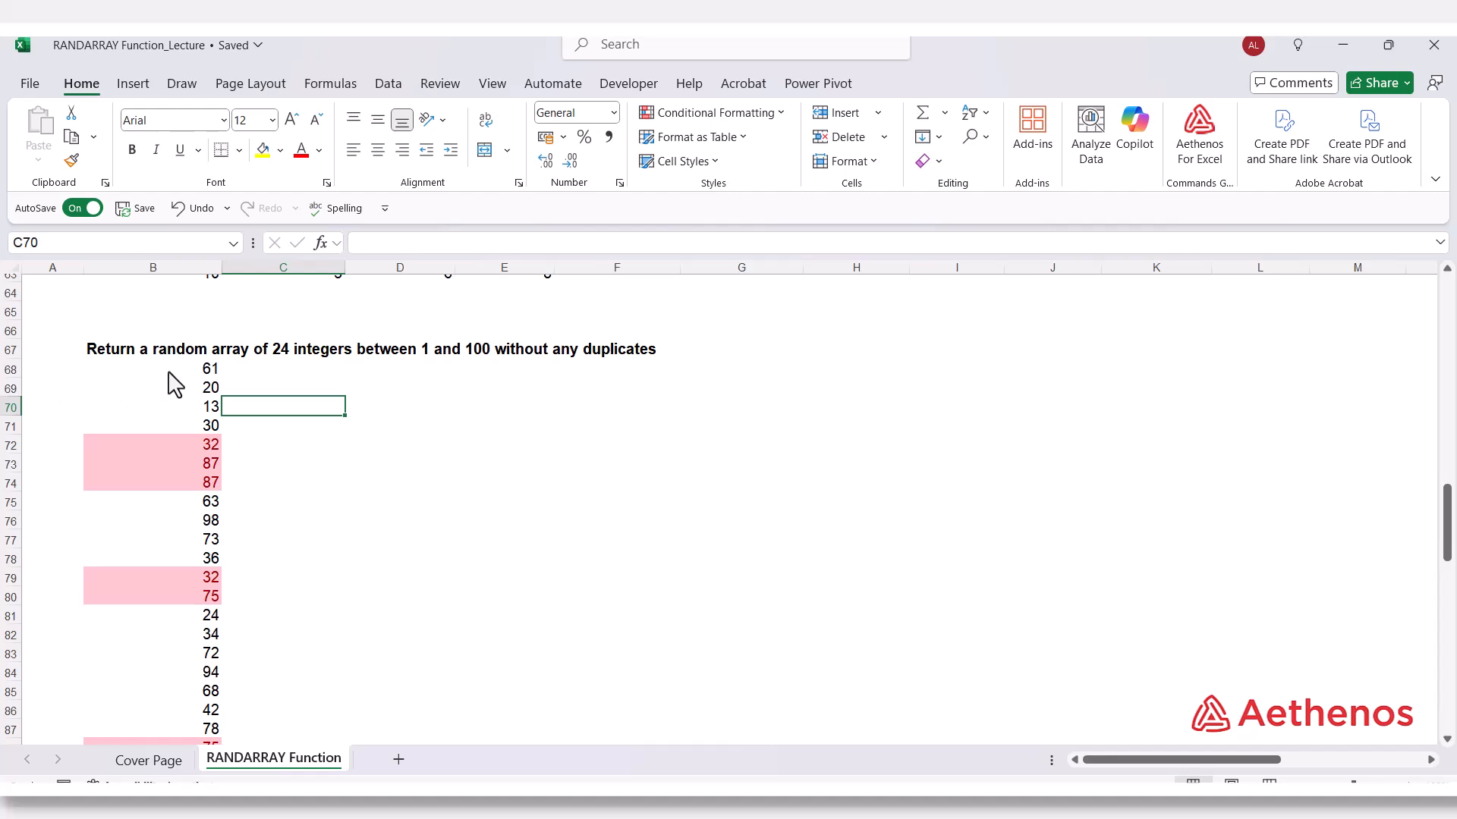
click(259, 370)
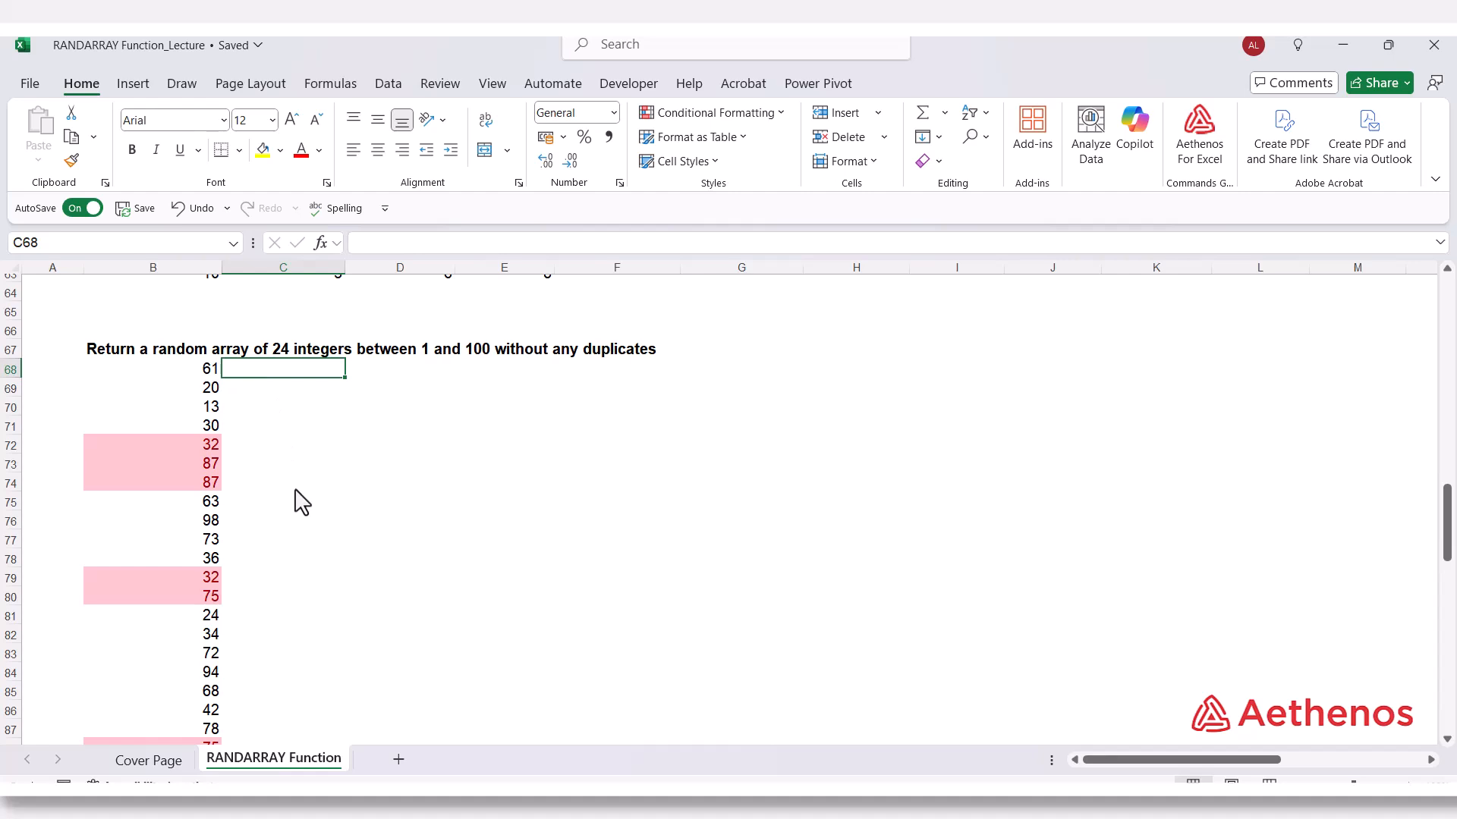
click(172, 372)
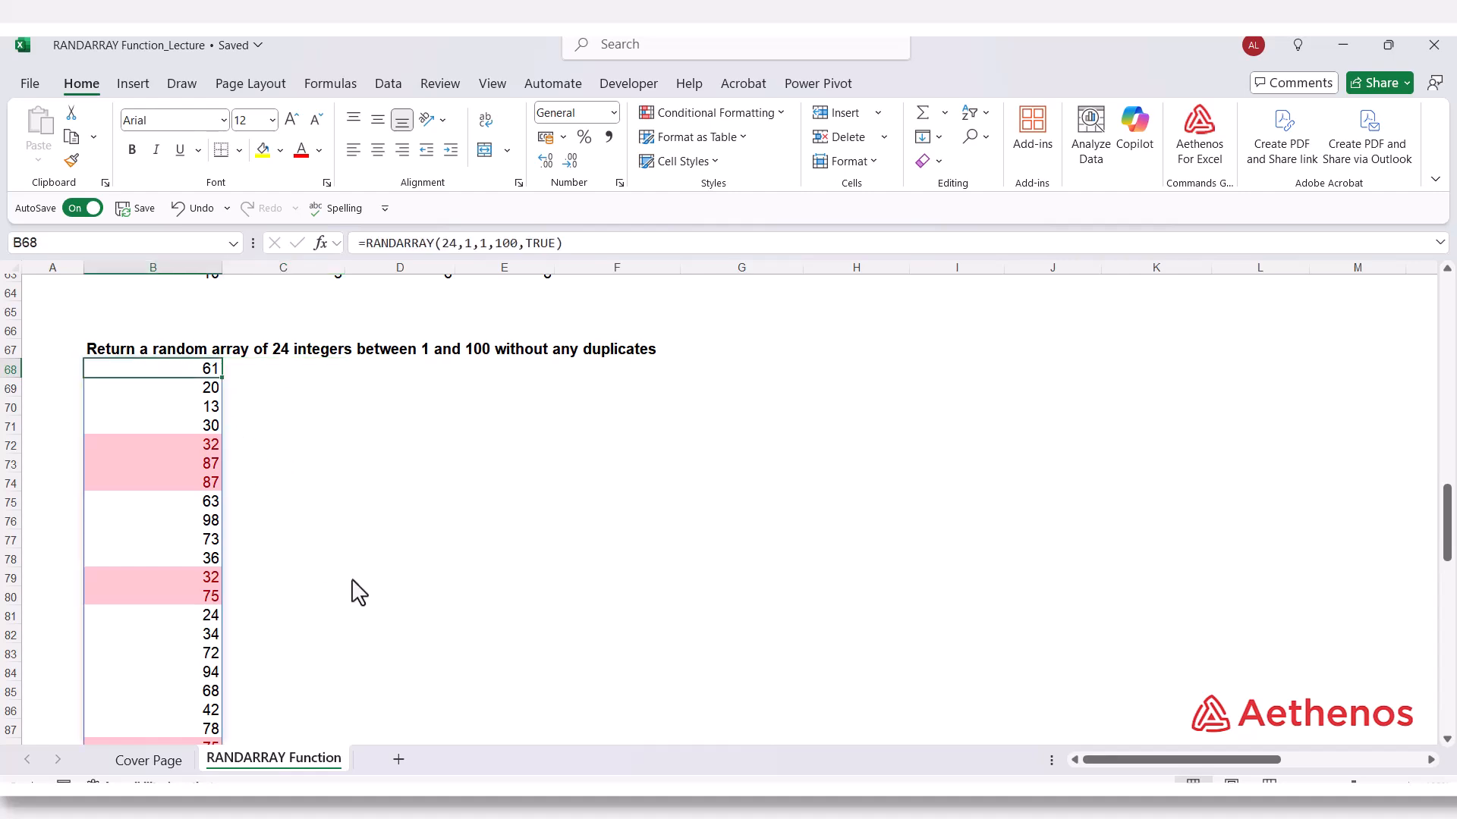
Copy the RANDARRAY formula text from cell B68 and paste it into cell C68.
drag(358, 243, 604, 257)
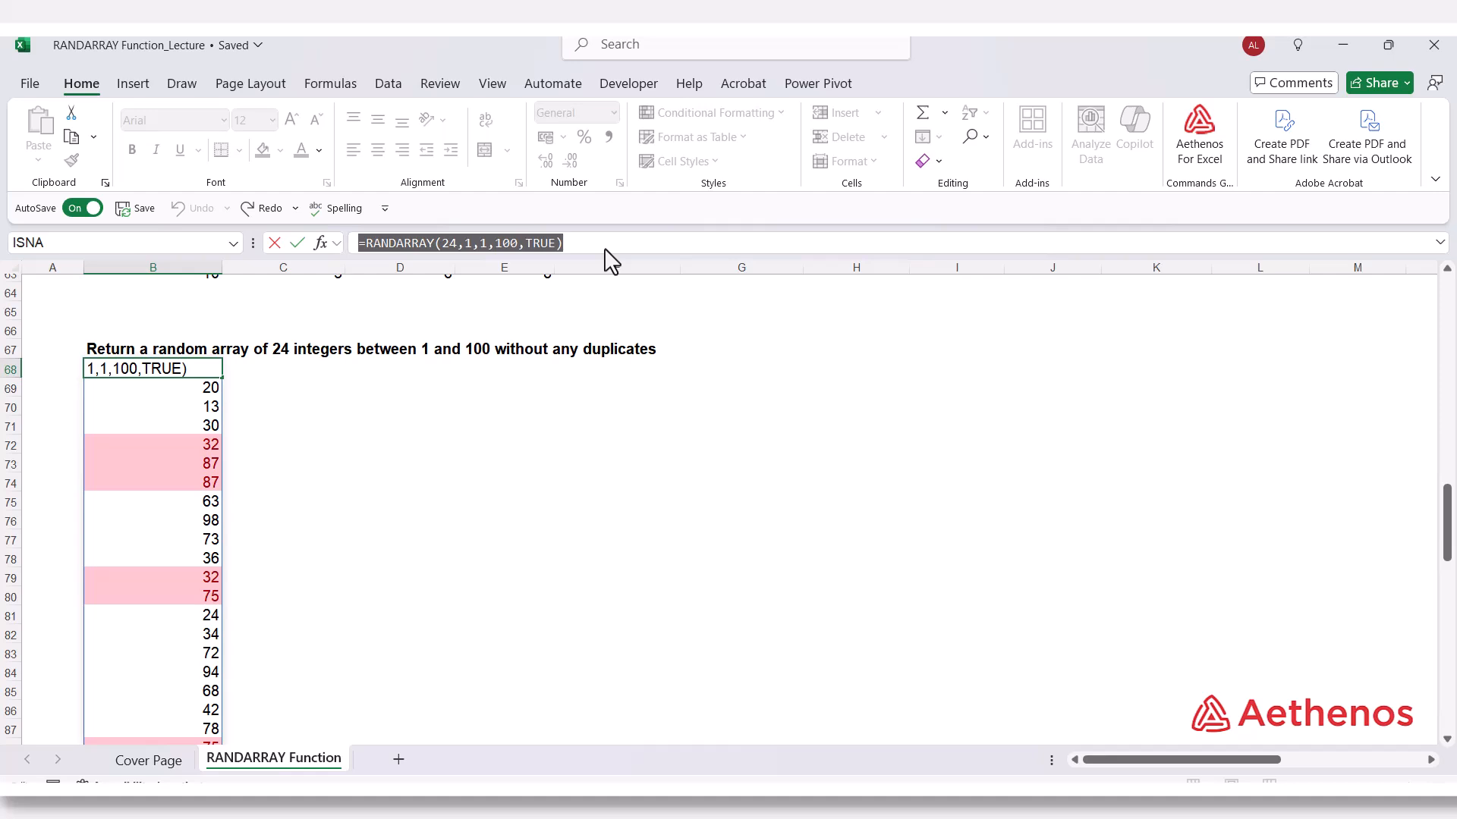
key(ctrl+c)
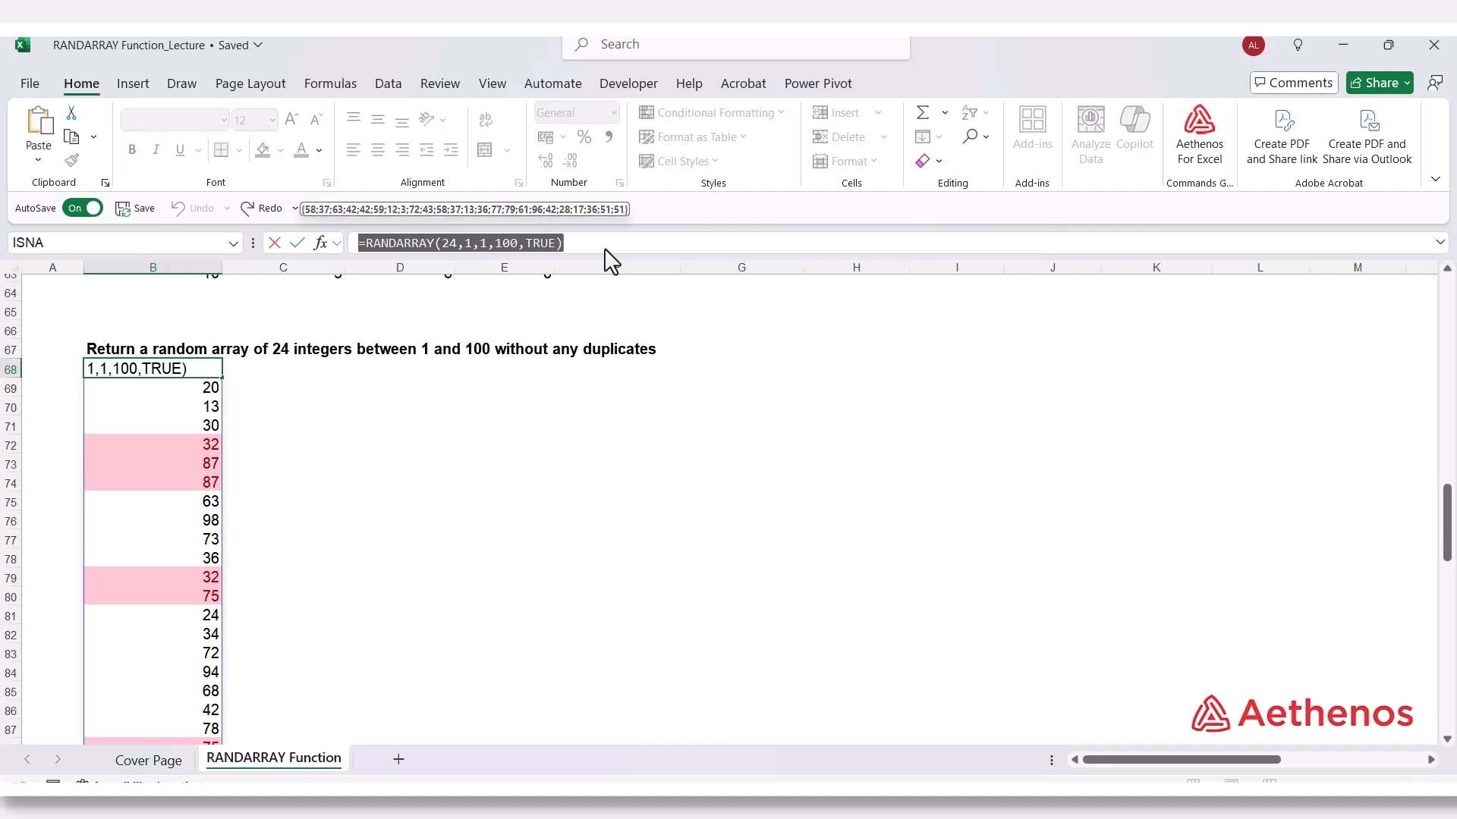
key(Escape)
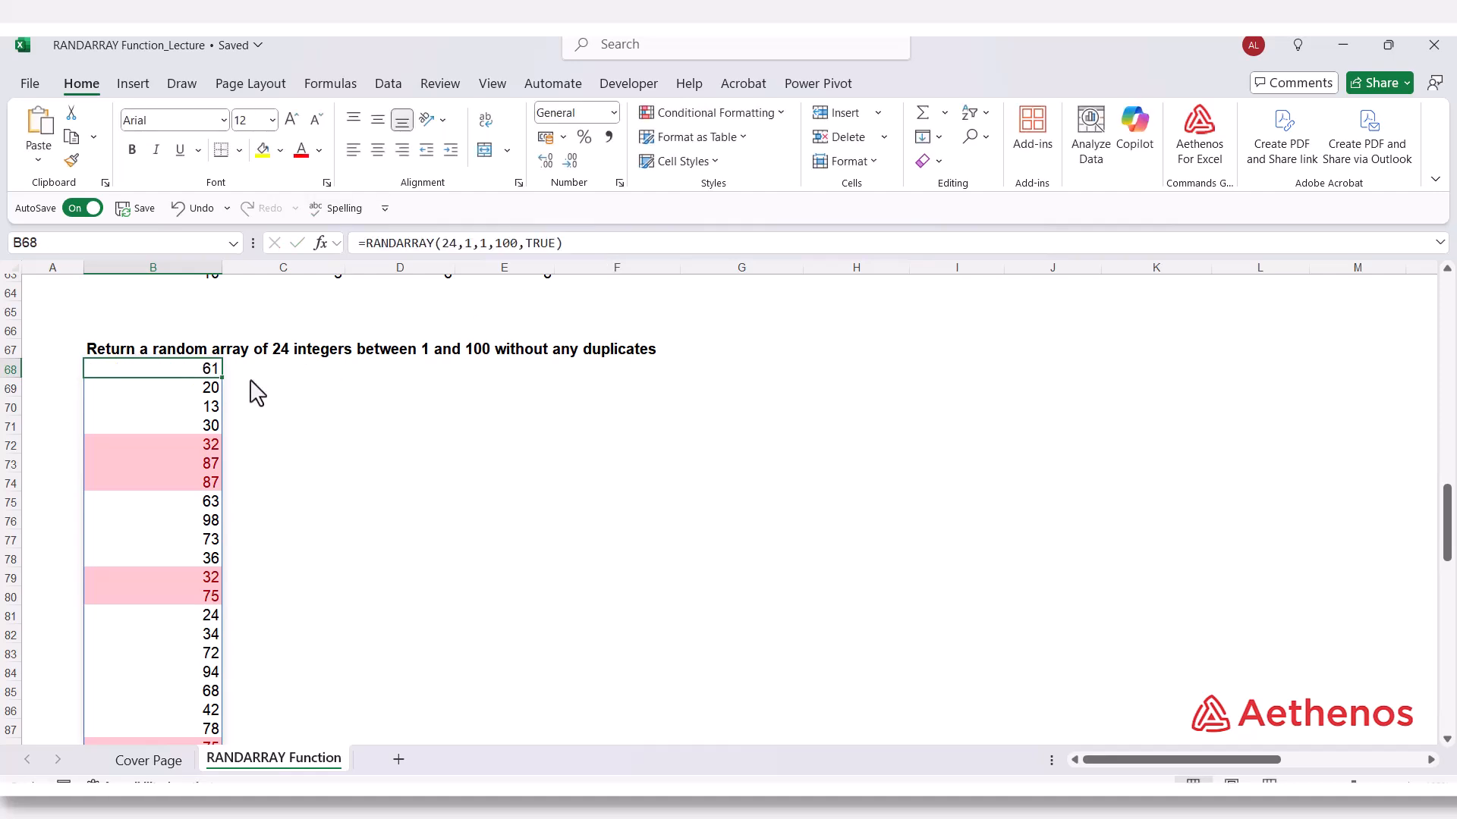
click(284, 374)
click(385, 243)
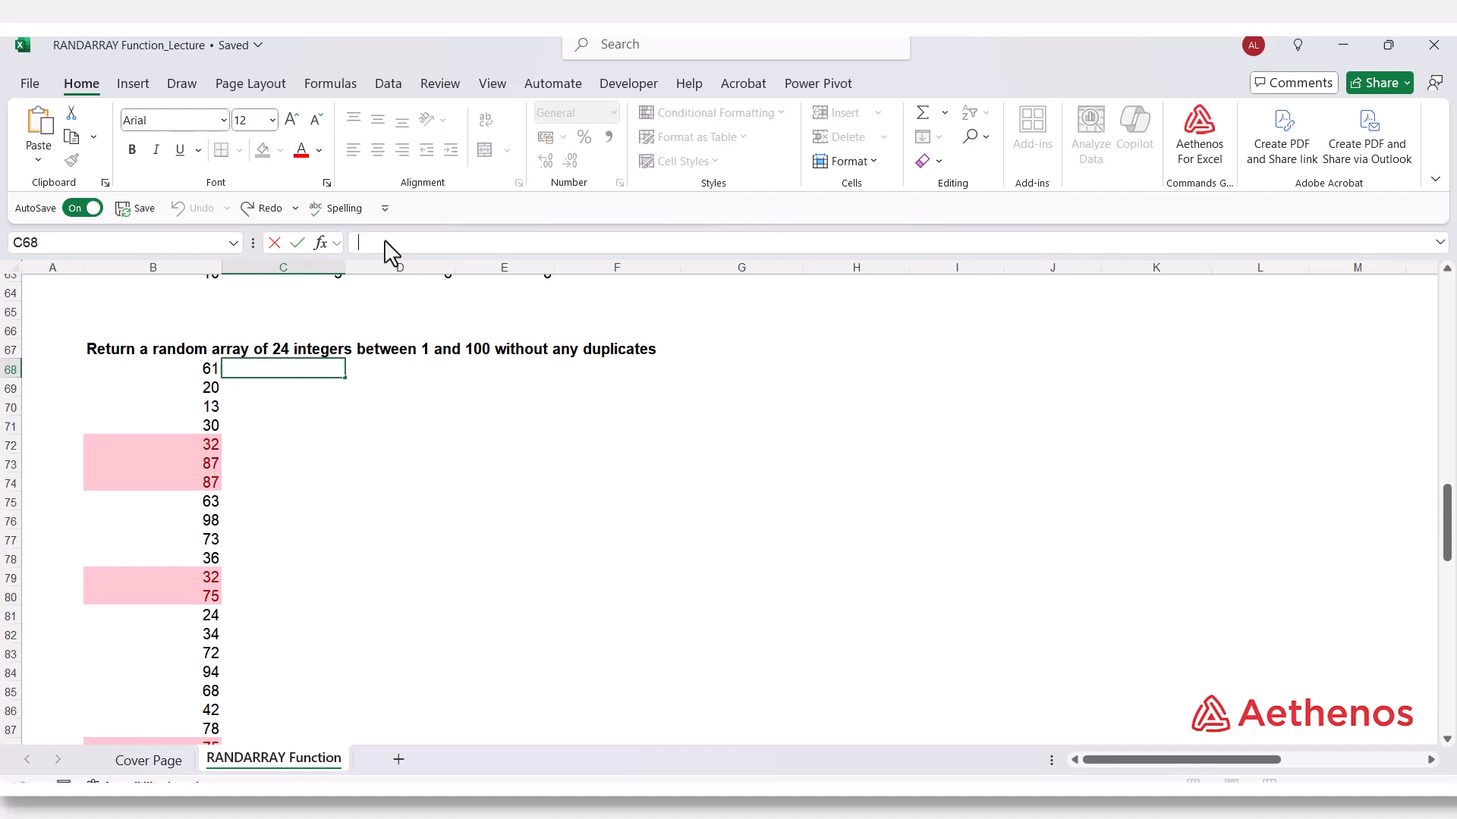
key(ctrl+v)
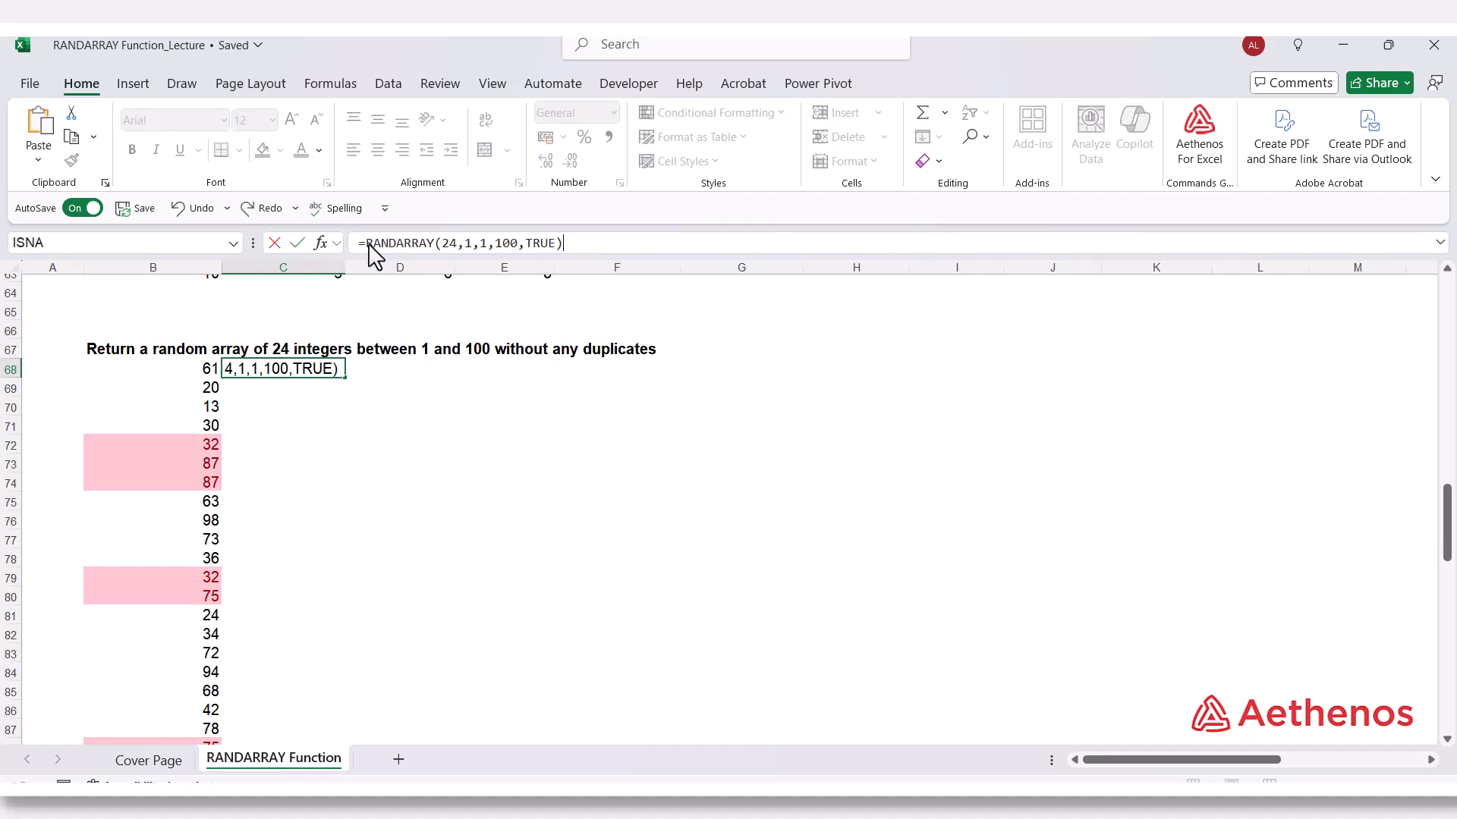
Wrap the formula in C68 in UNIQUE and enter it as =UNIQUE(RANDARRAY(24,1,1,100,TRUE)).
click(367, 243)
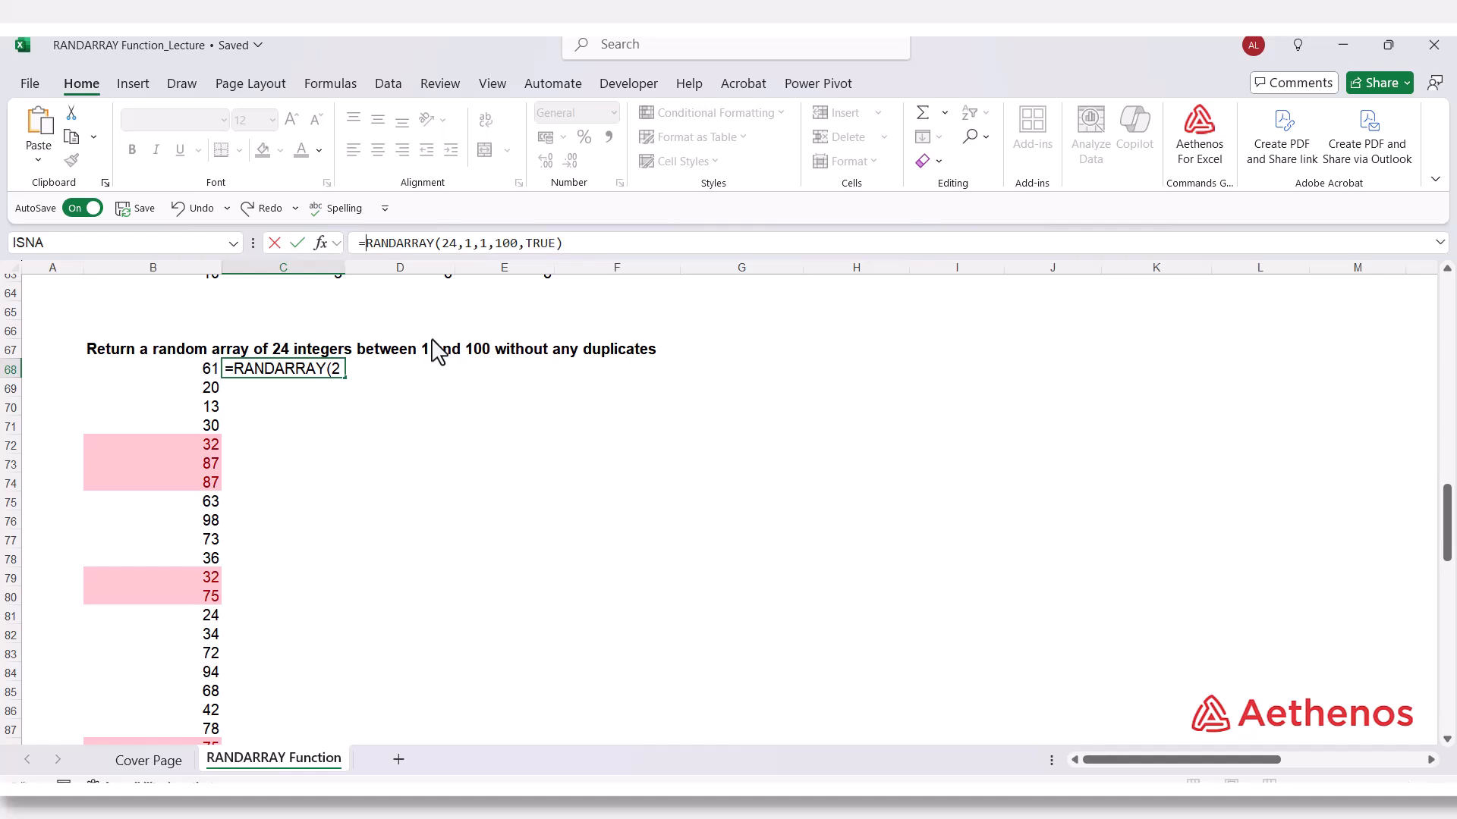
text(UNI)
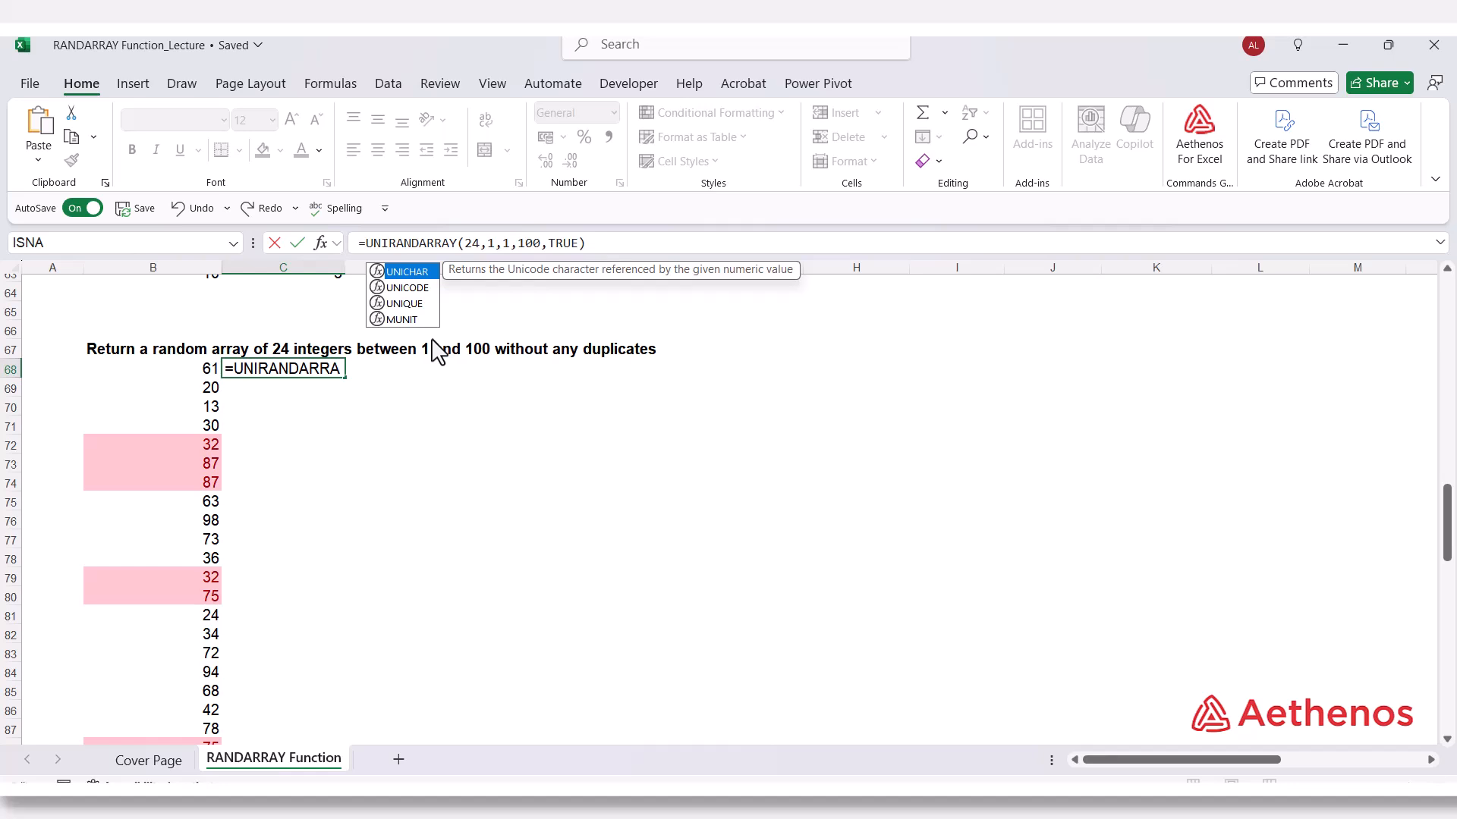
text(Q)
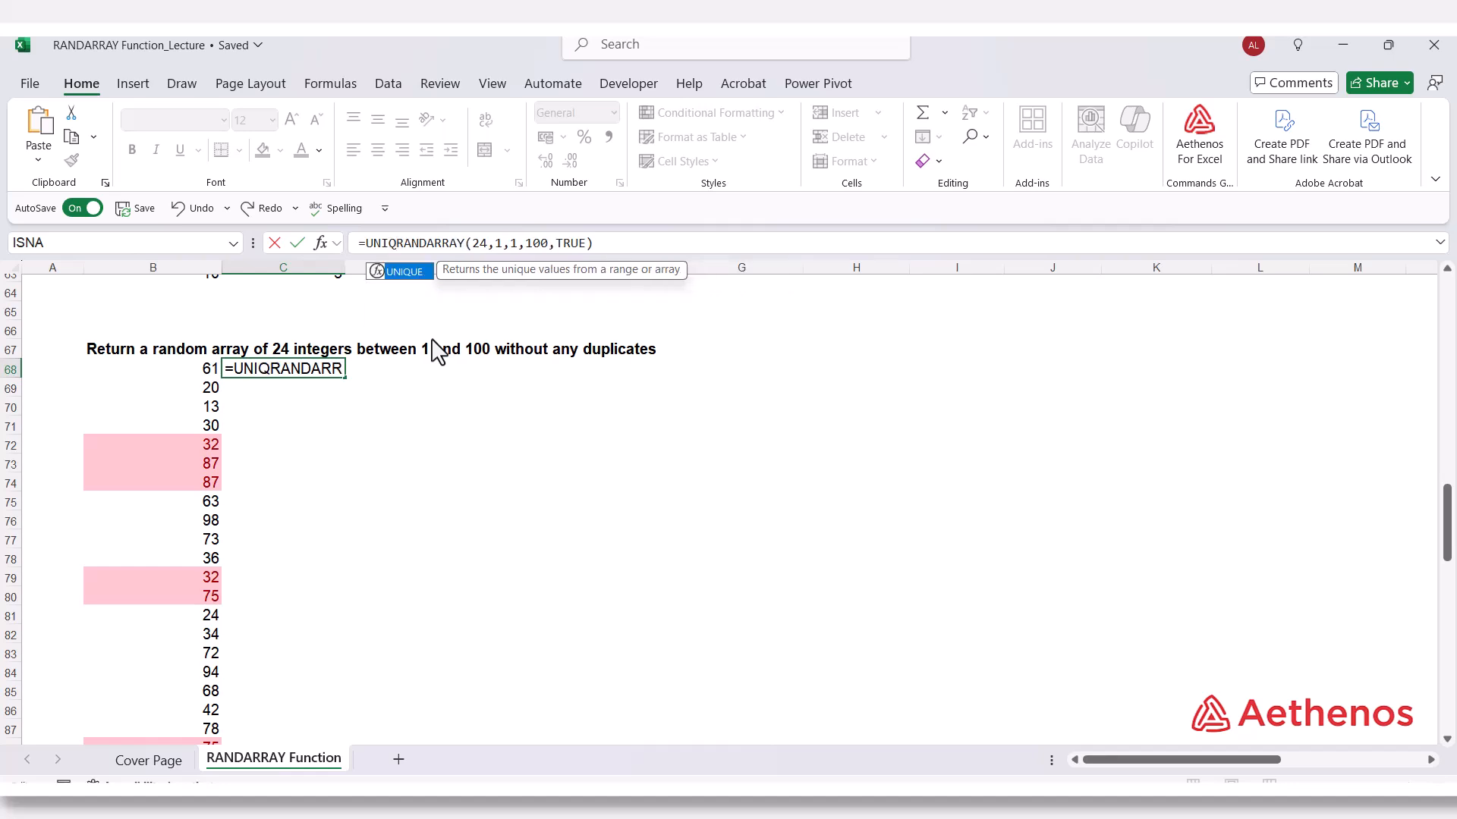
key(Tab)
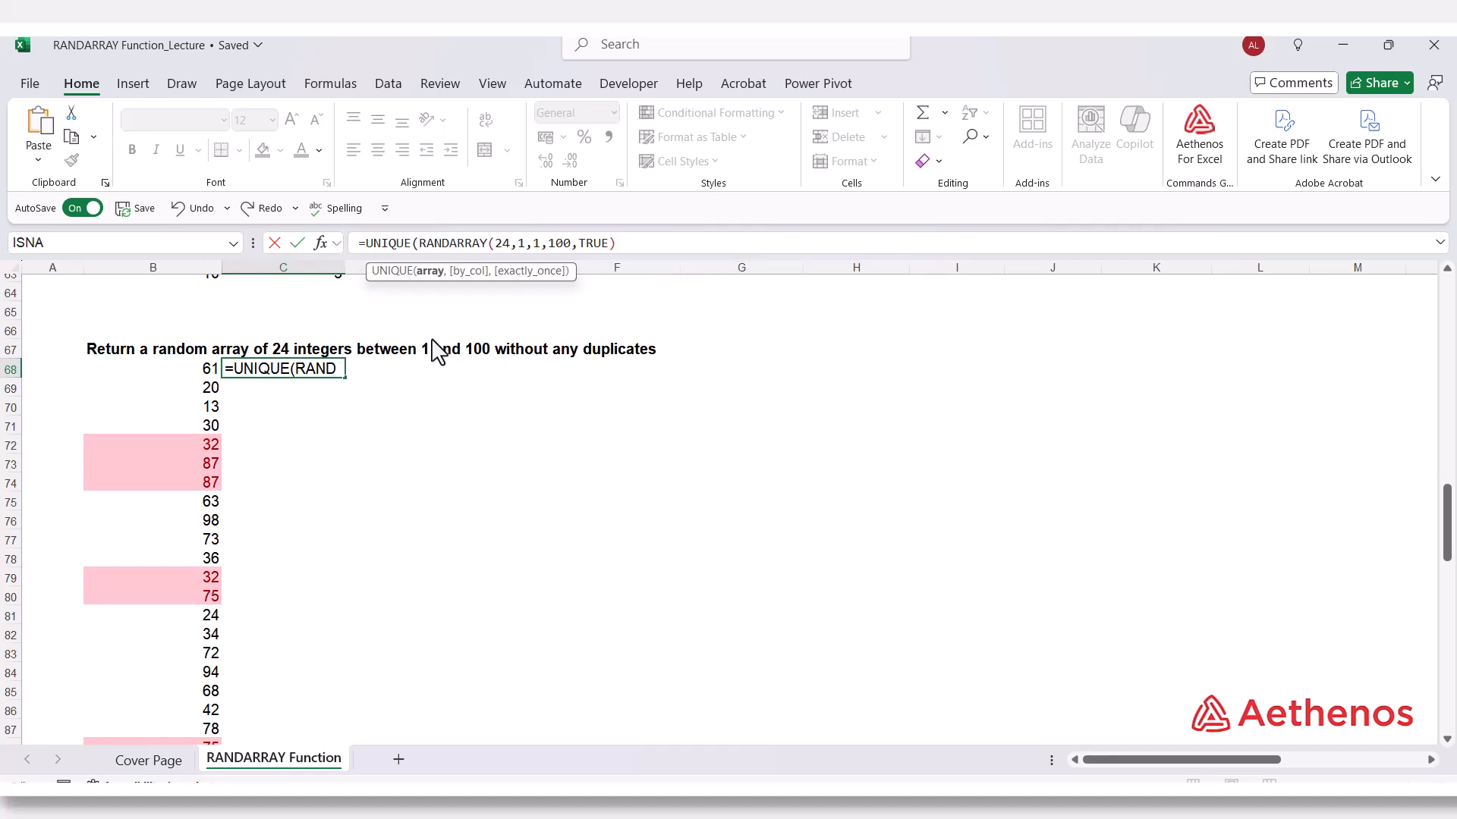
click(623, 242)
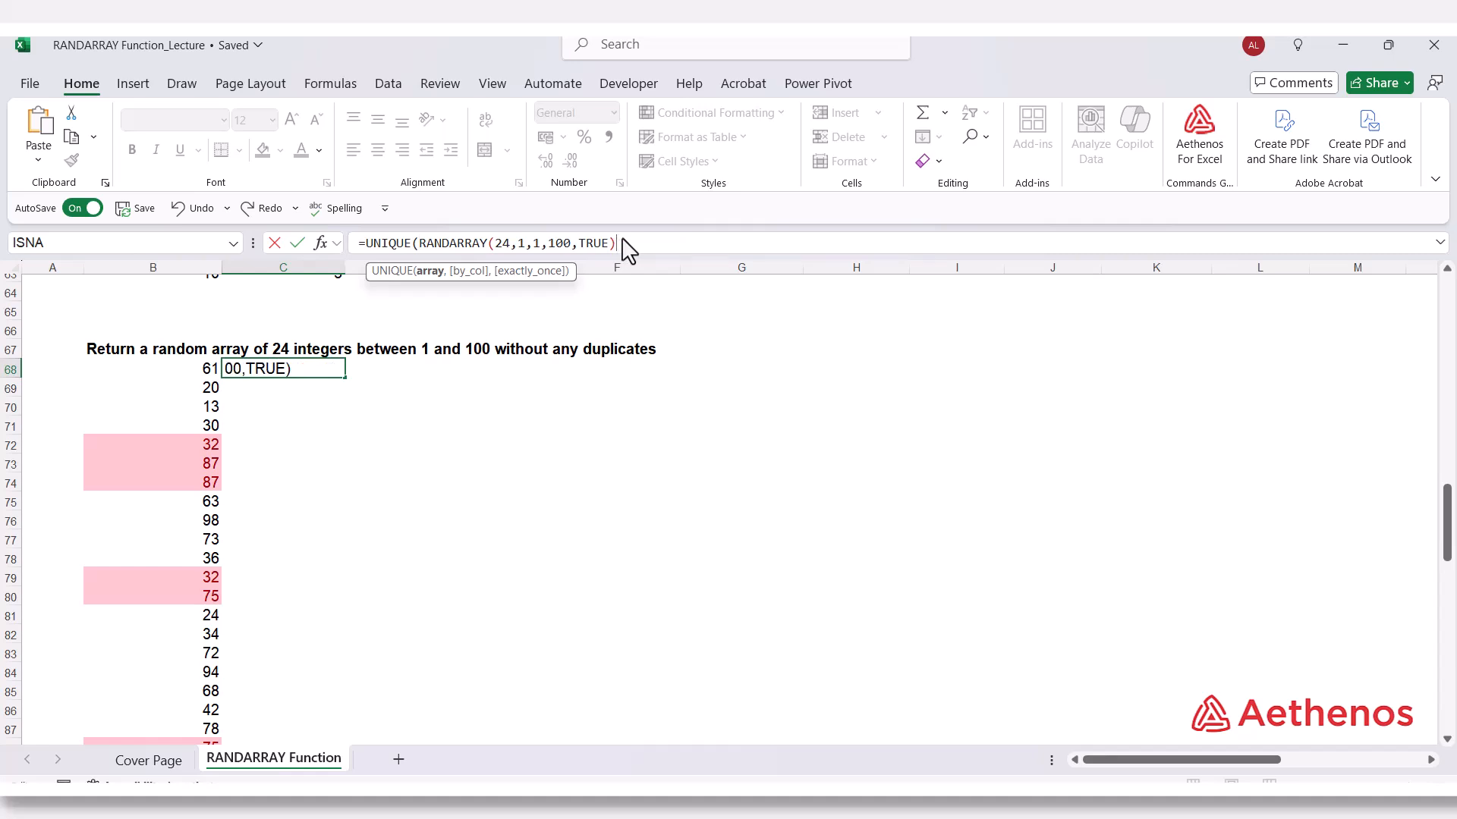
text())
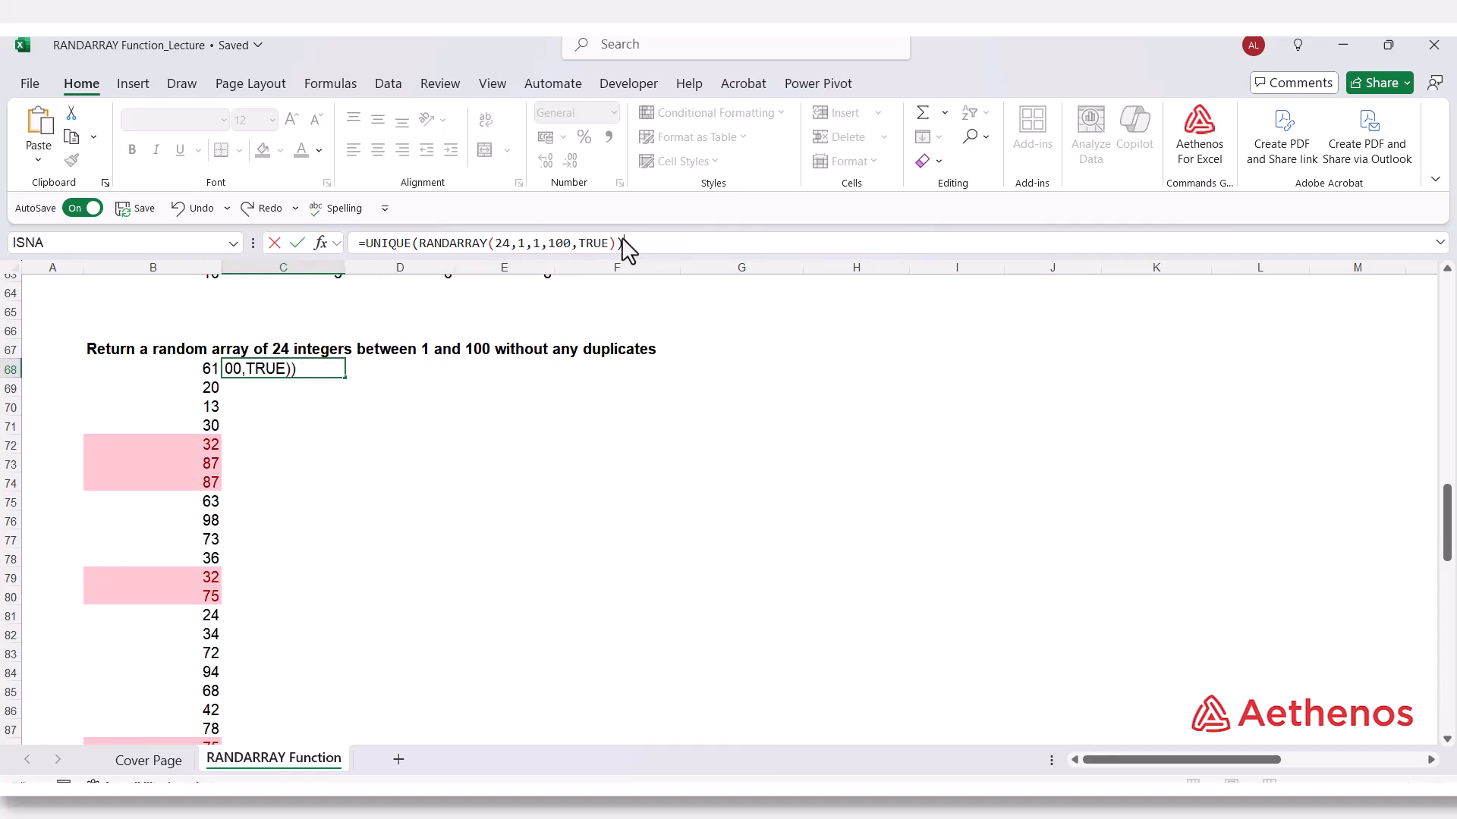
key(Return)
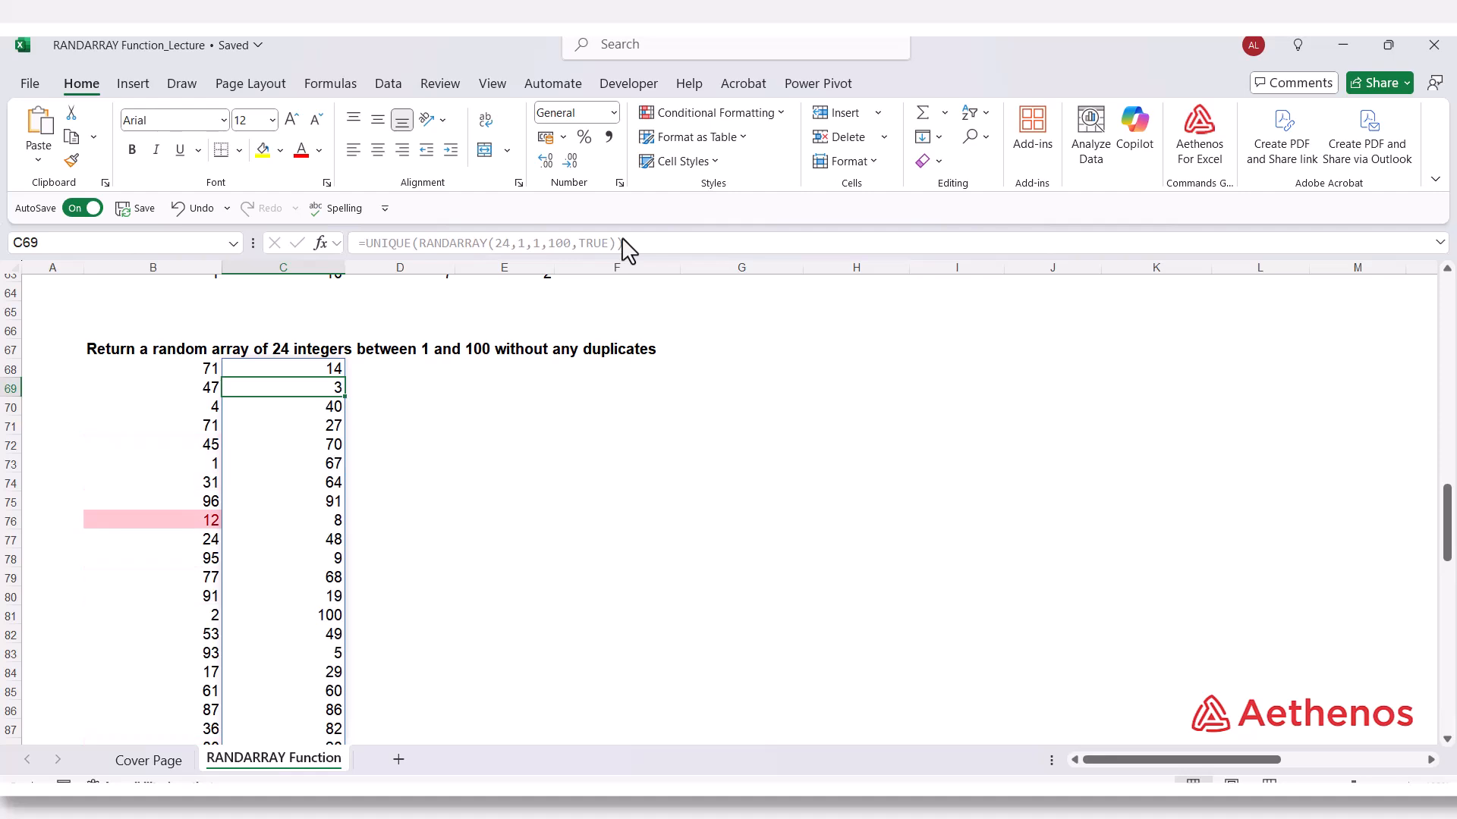
scroll(489, 438, down, 3)
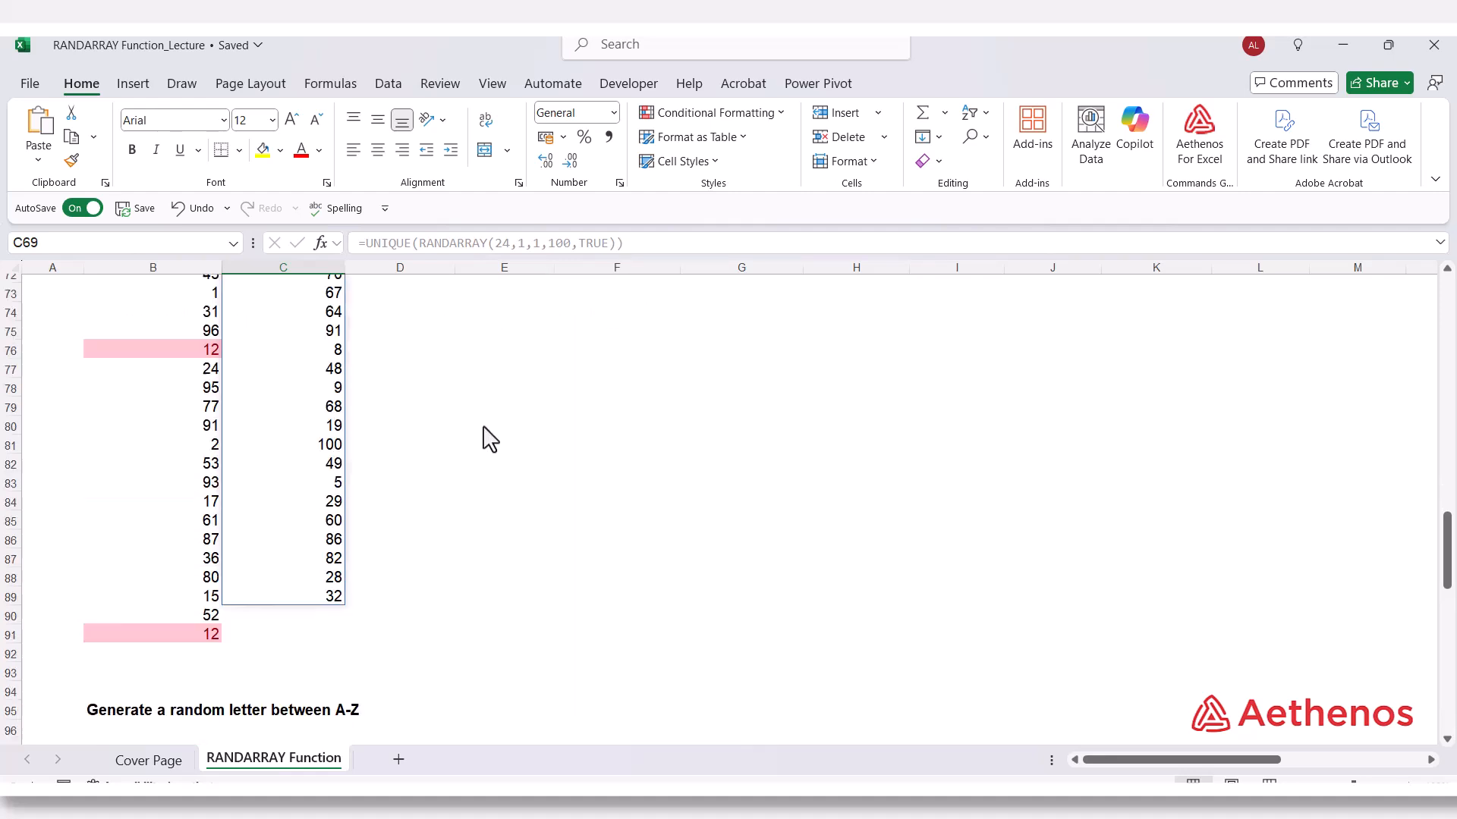
scroll(485, 437, up, 2)
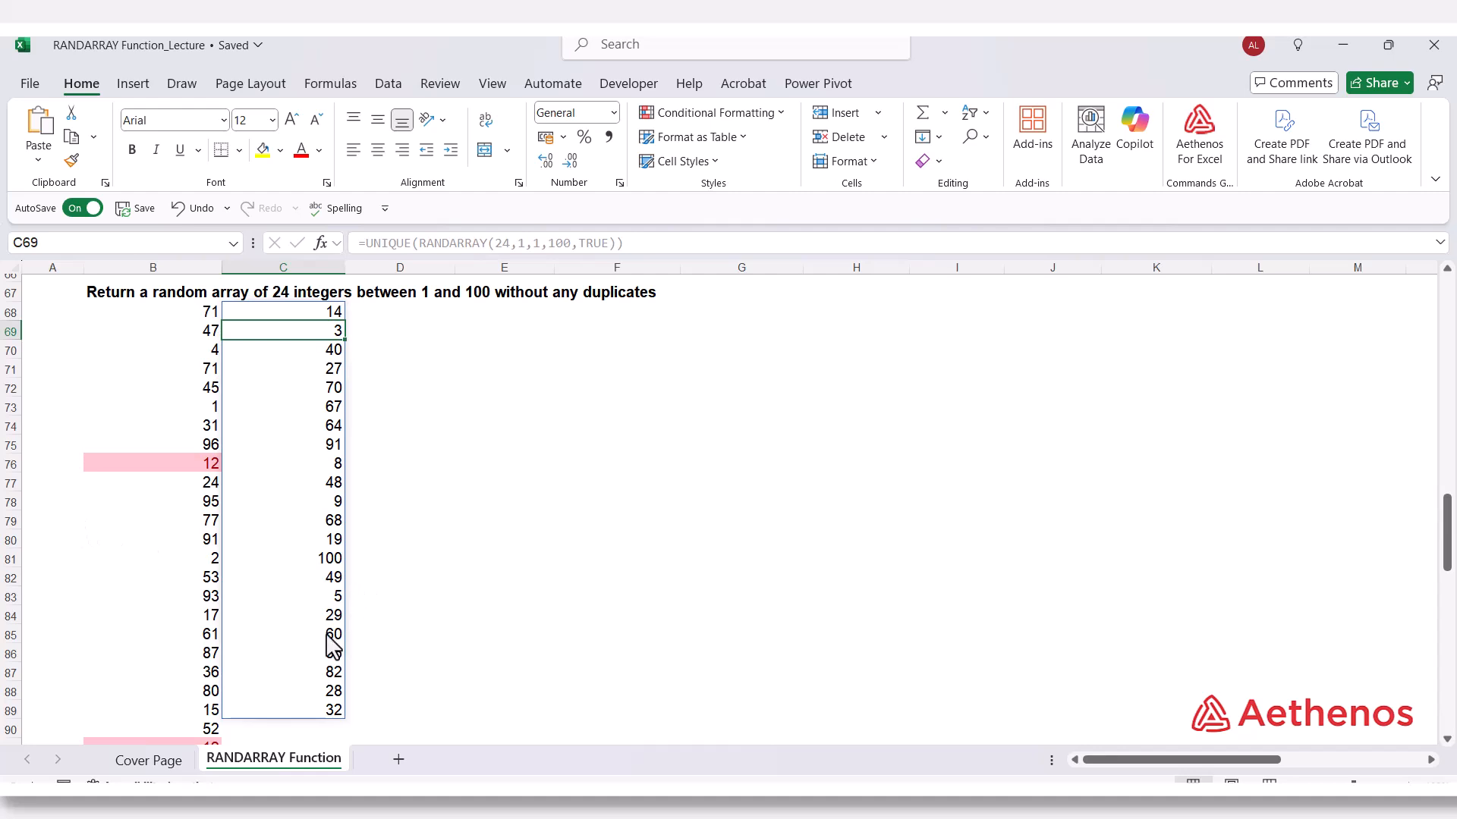
Number the rows beside the random integers with a series from 1 to 24 in cells A68:A91.
click(69, 314)
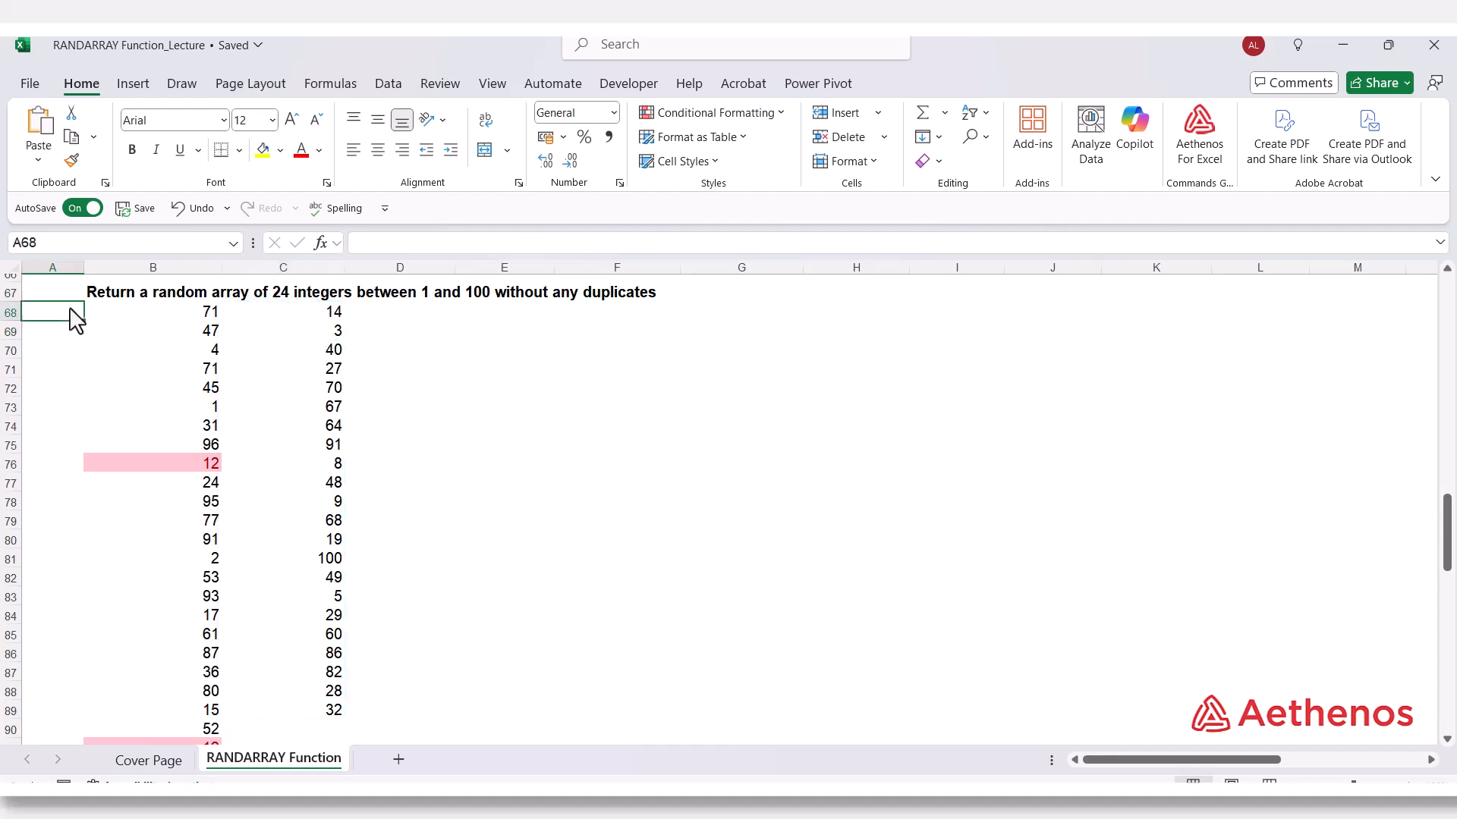
text(1)
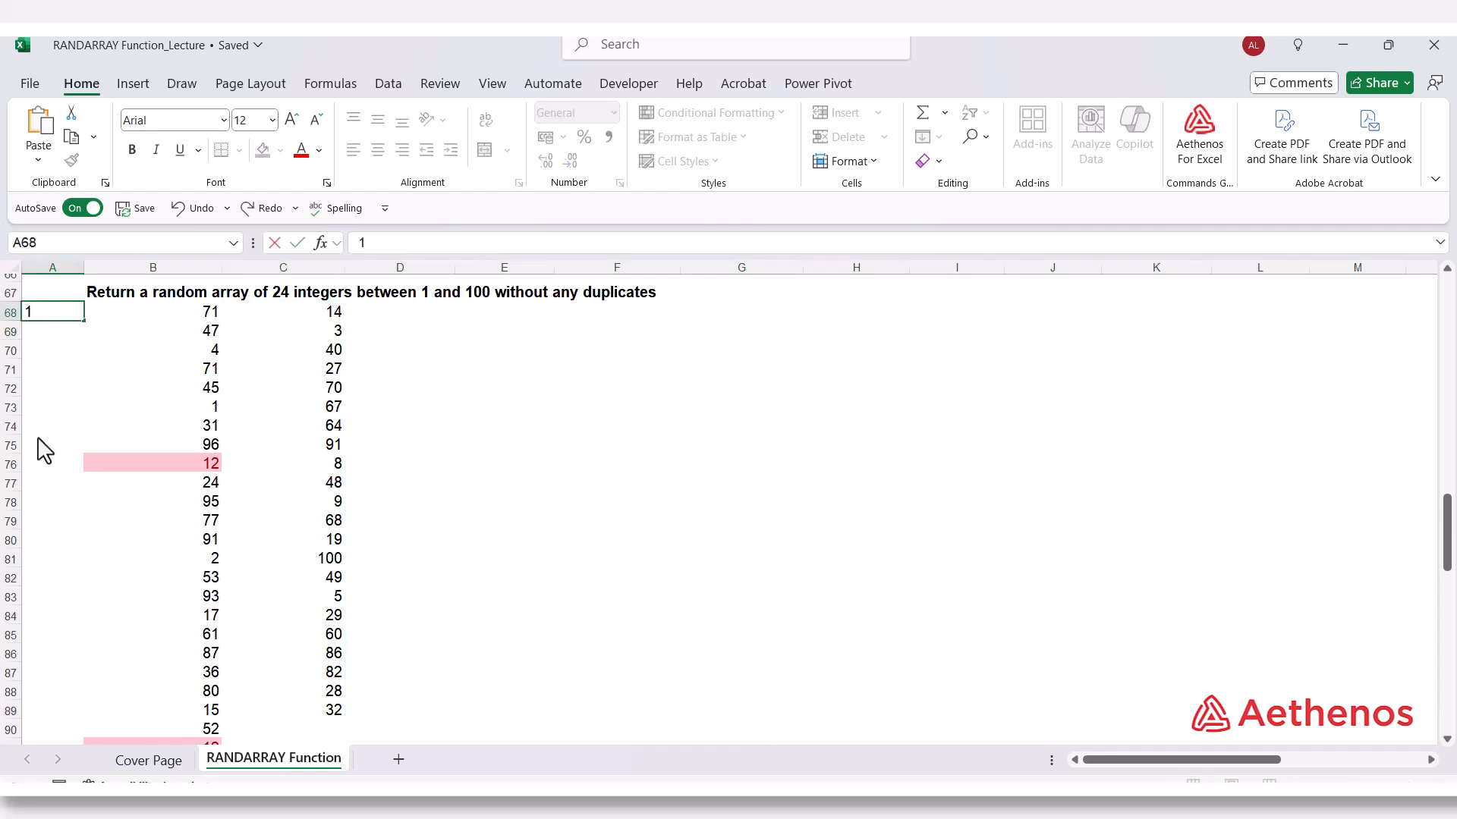
key(Return)
text(25)
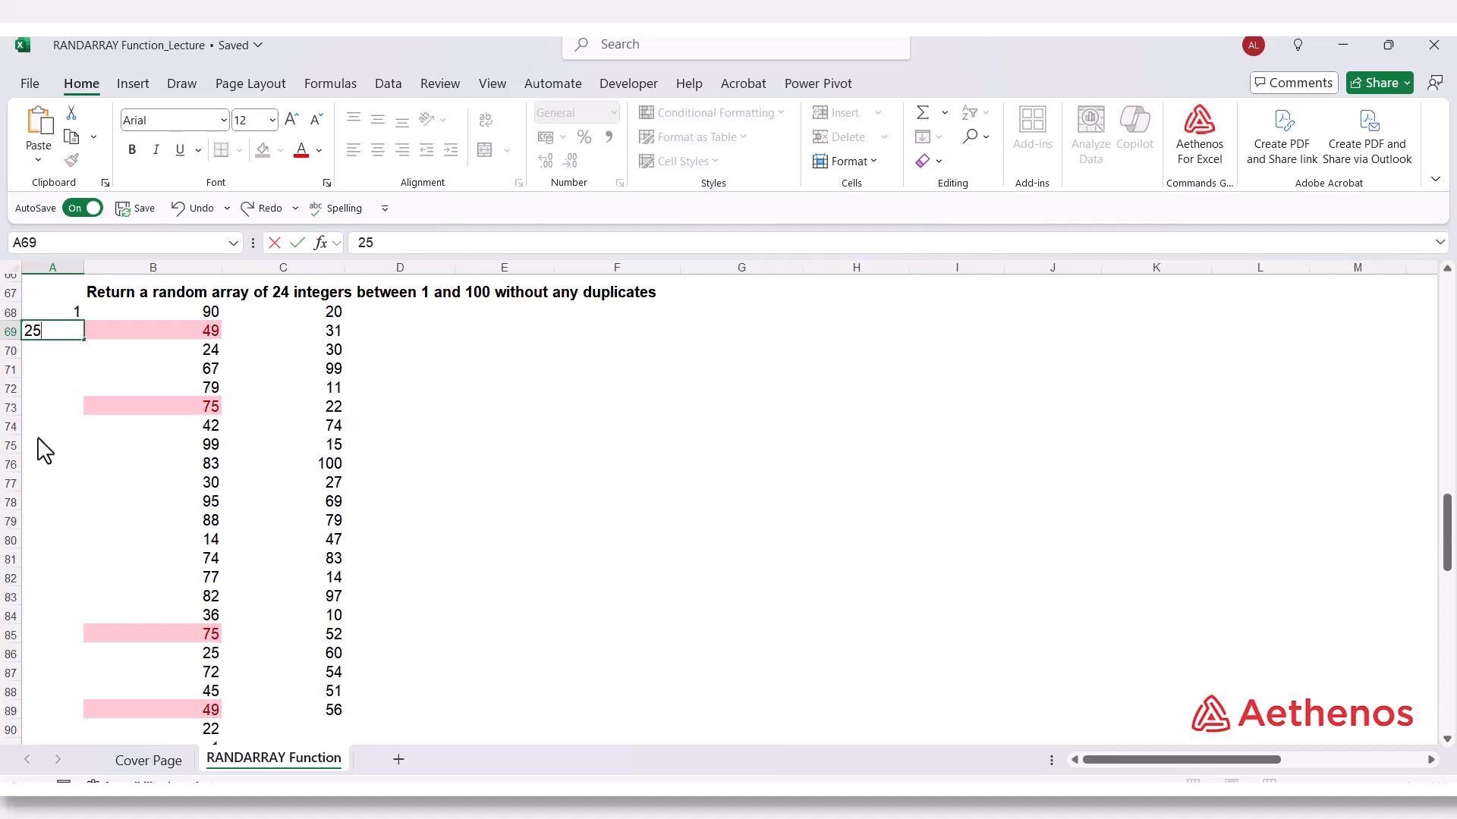
key(Return)
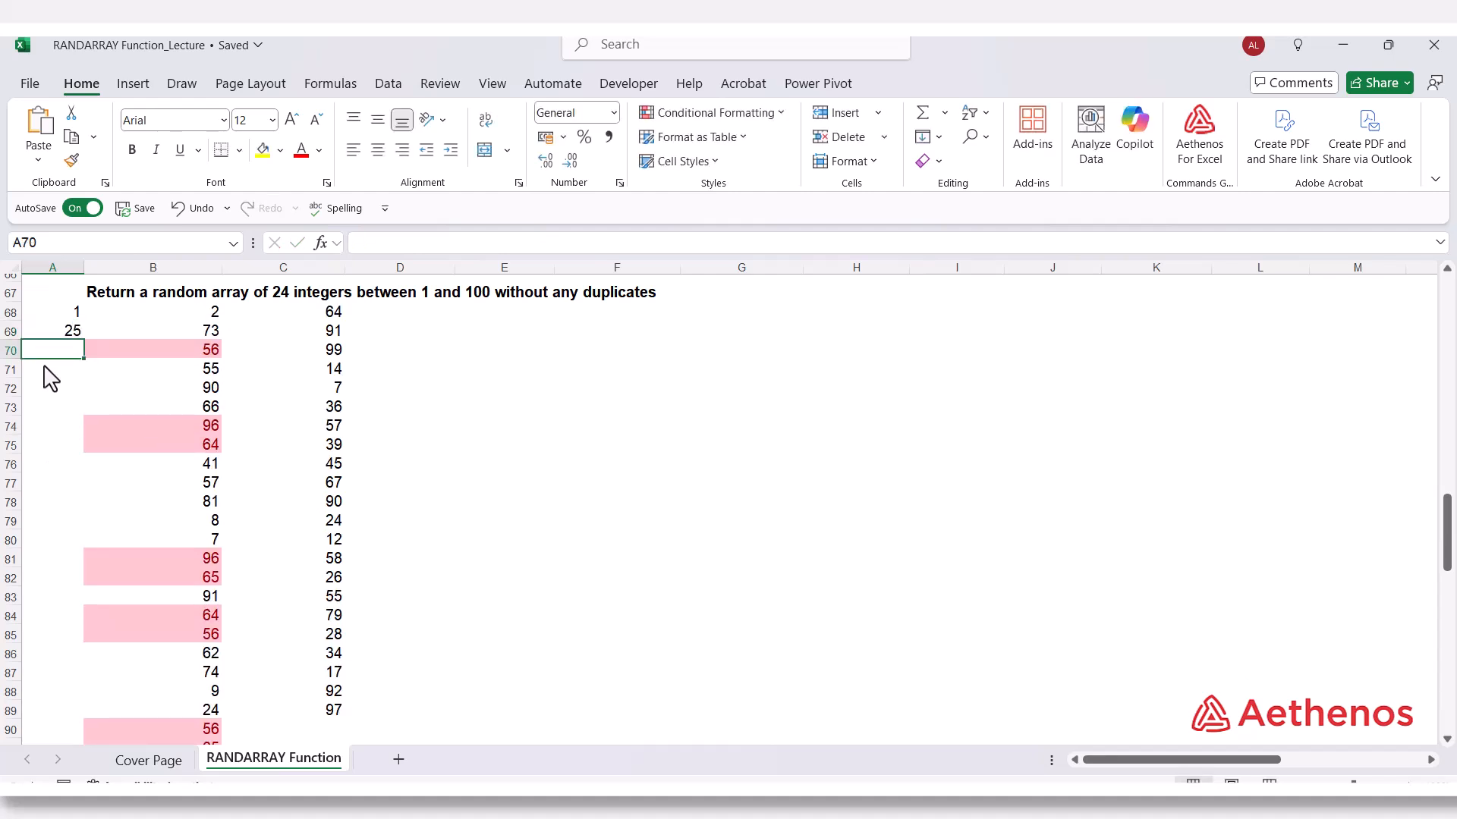
click(66, 314)
click(60, 332)
text(2)
key(Return)
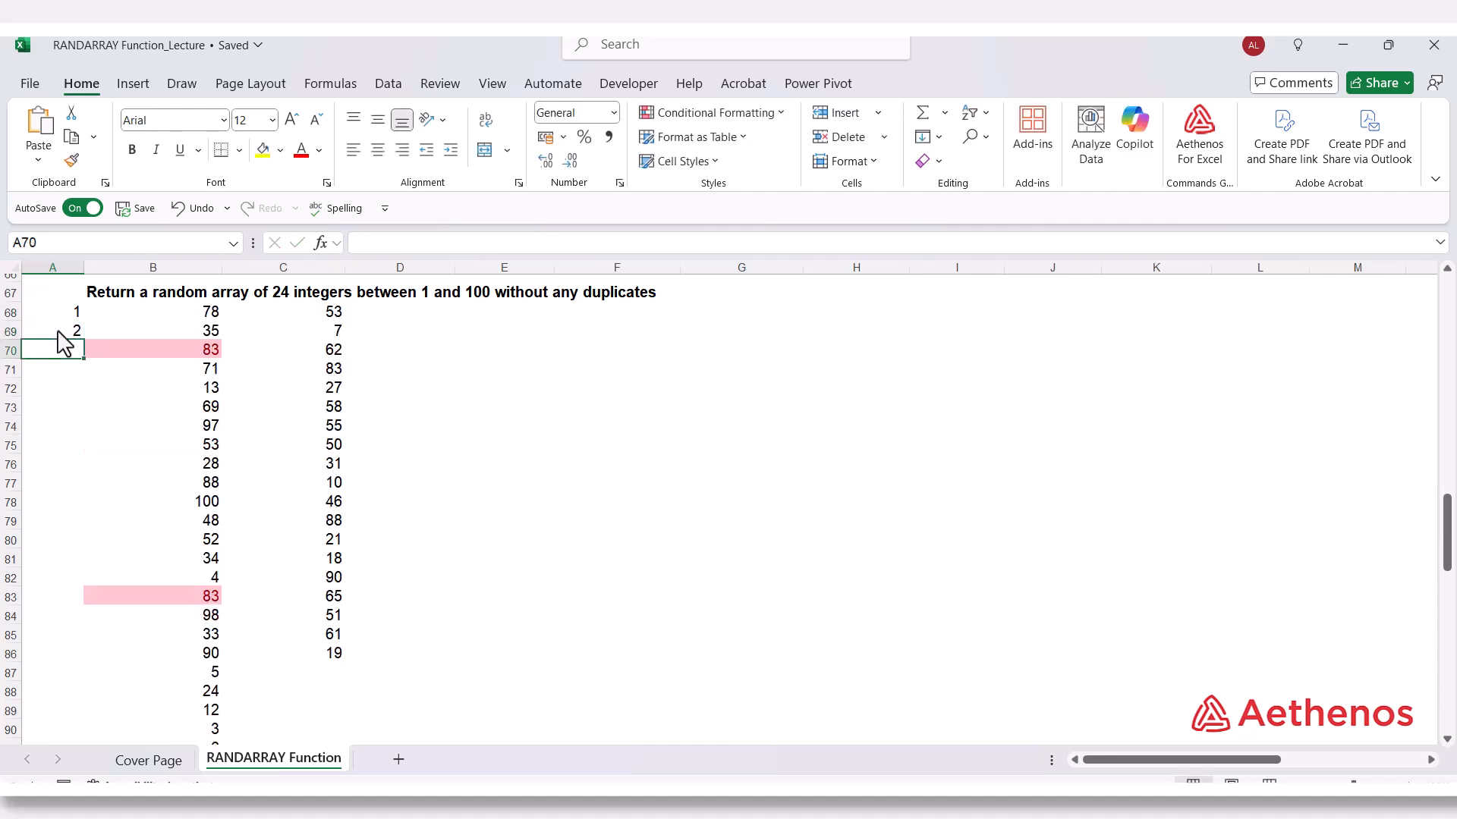
drag(61, 313, 78, 637)
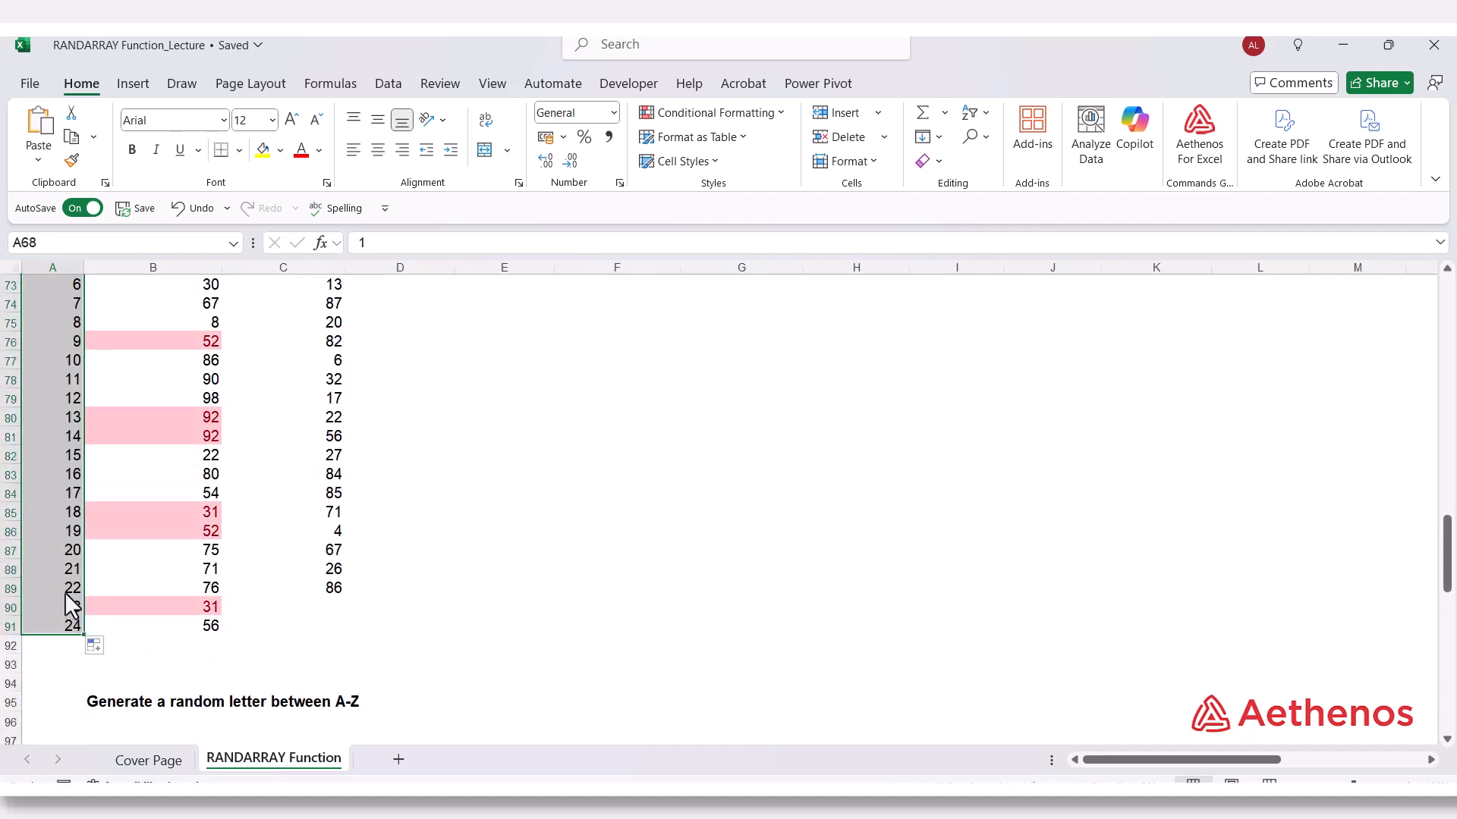
Compare the length of the UNIQUE results in column C with the row numbers in column A and the integers in column B.
click(329, 590)
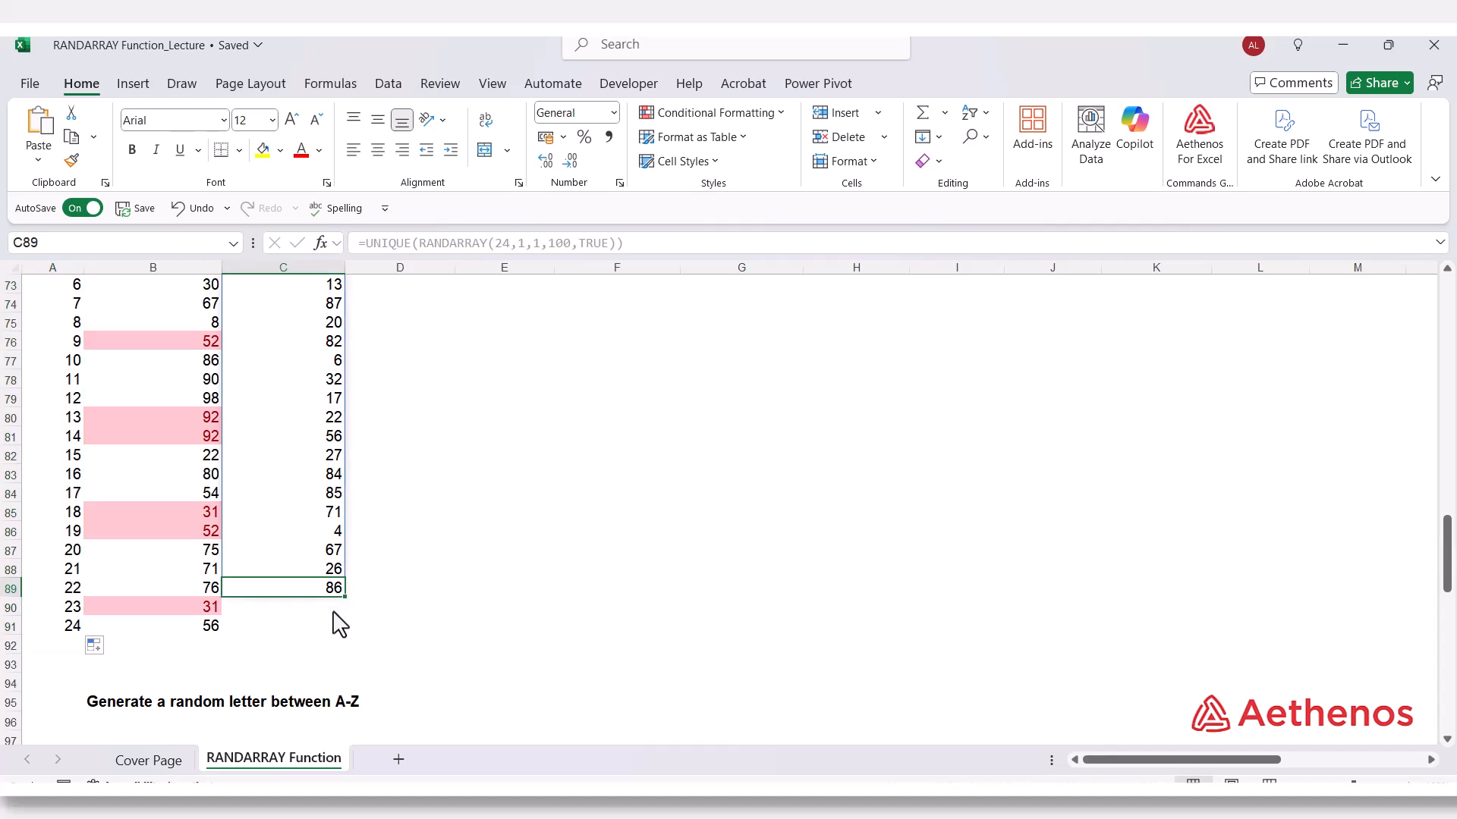
scroll(338, 637, up, 3)
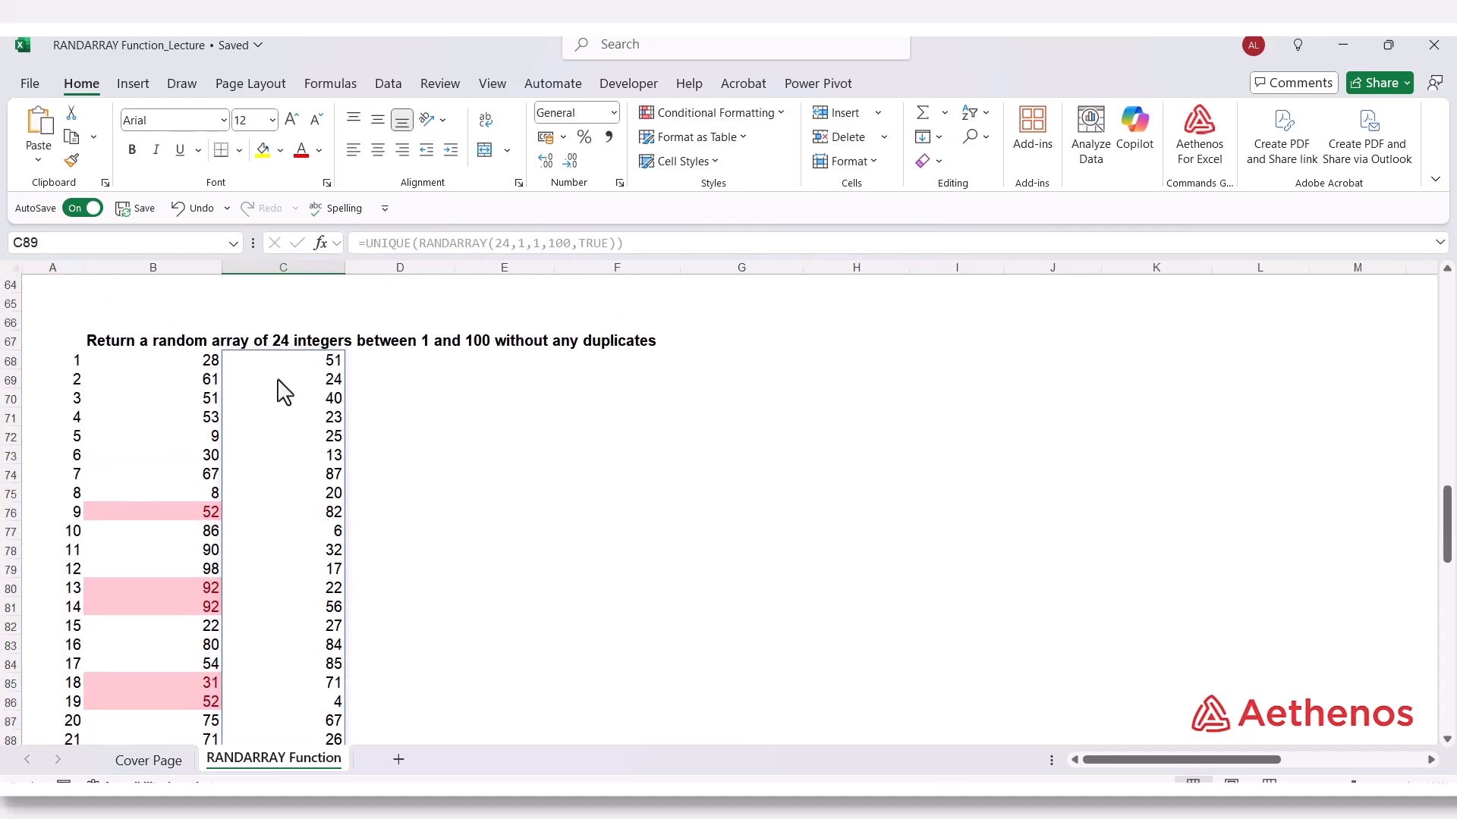
scroll(288, 440, down, 3)
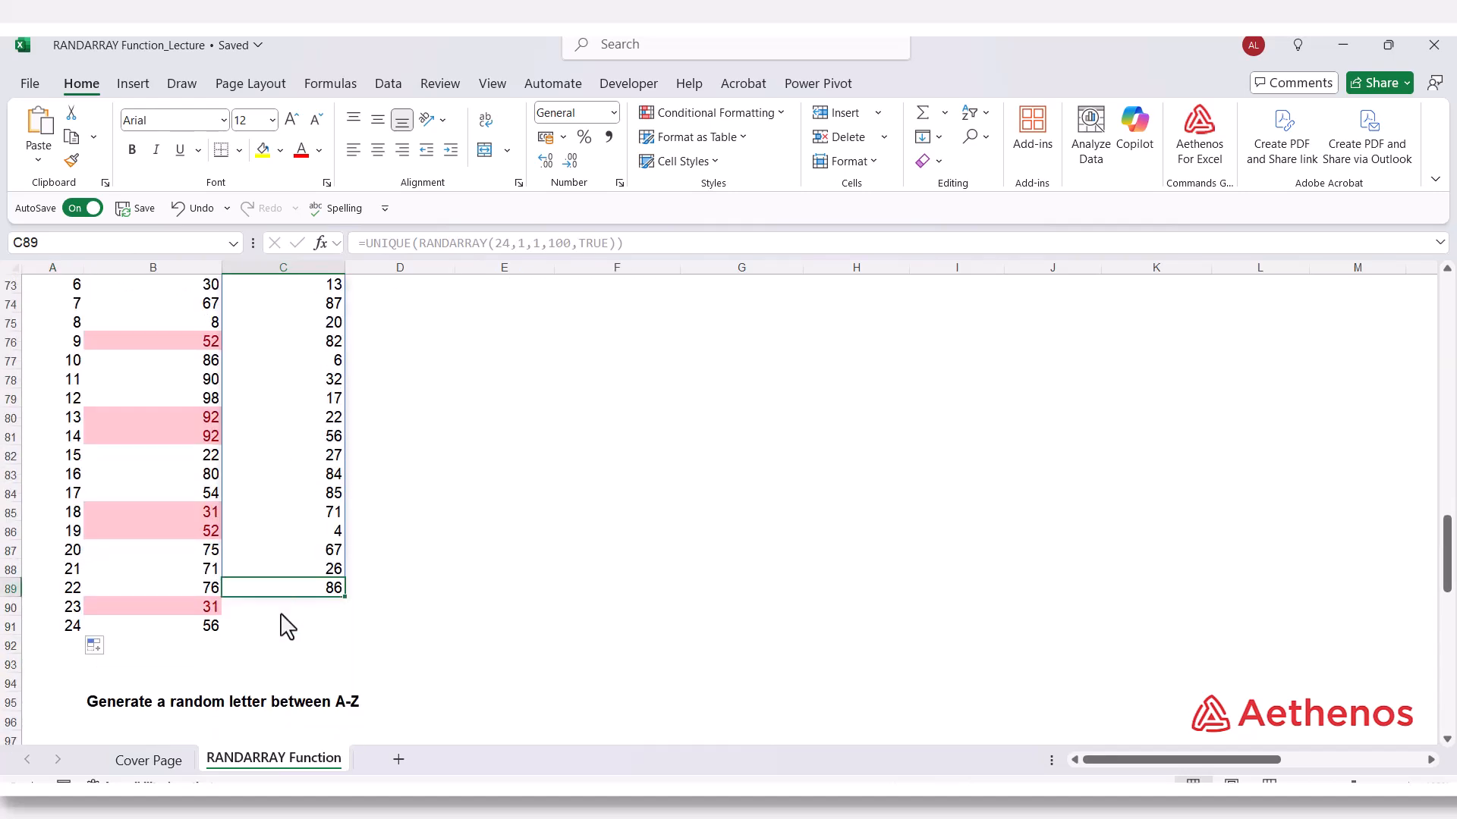
click(76, 590)
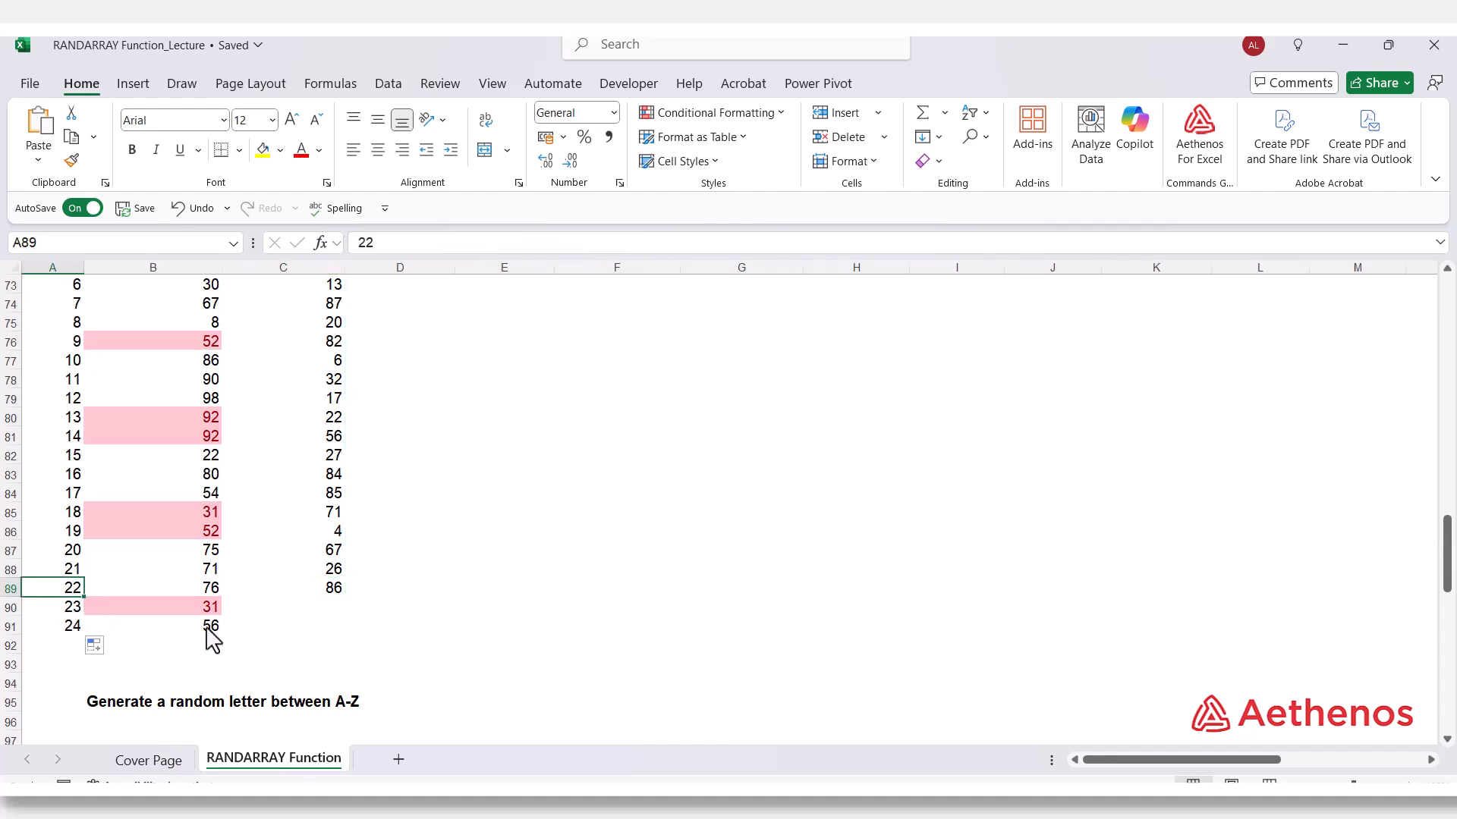
scroll(334, 622, up, 1)
scroll(336, 622, up, 2)
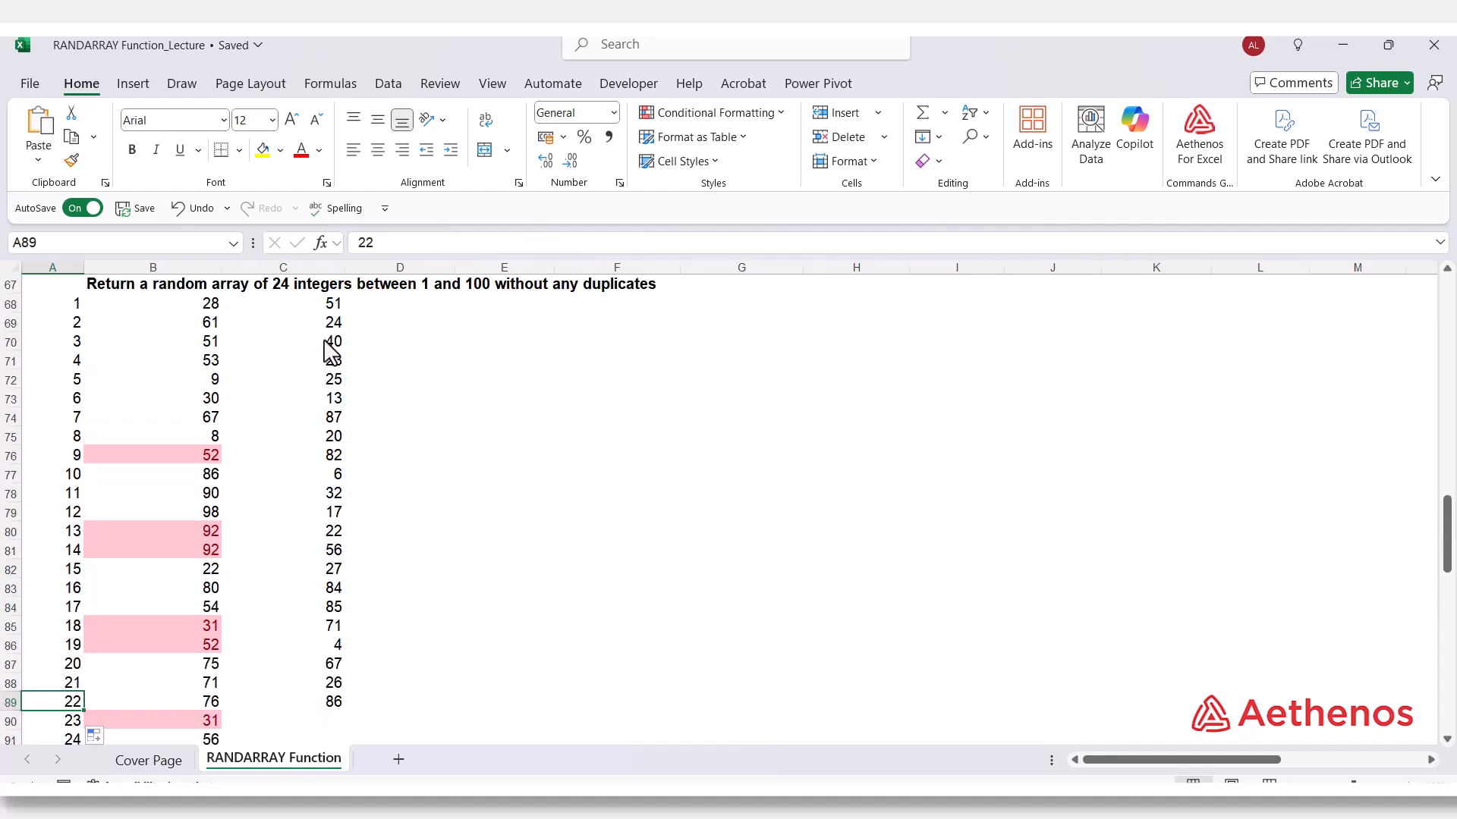
scroll(309, 605, down, 2)
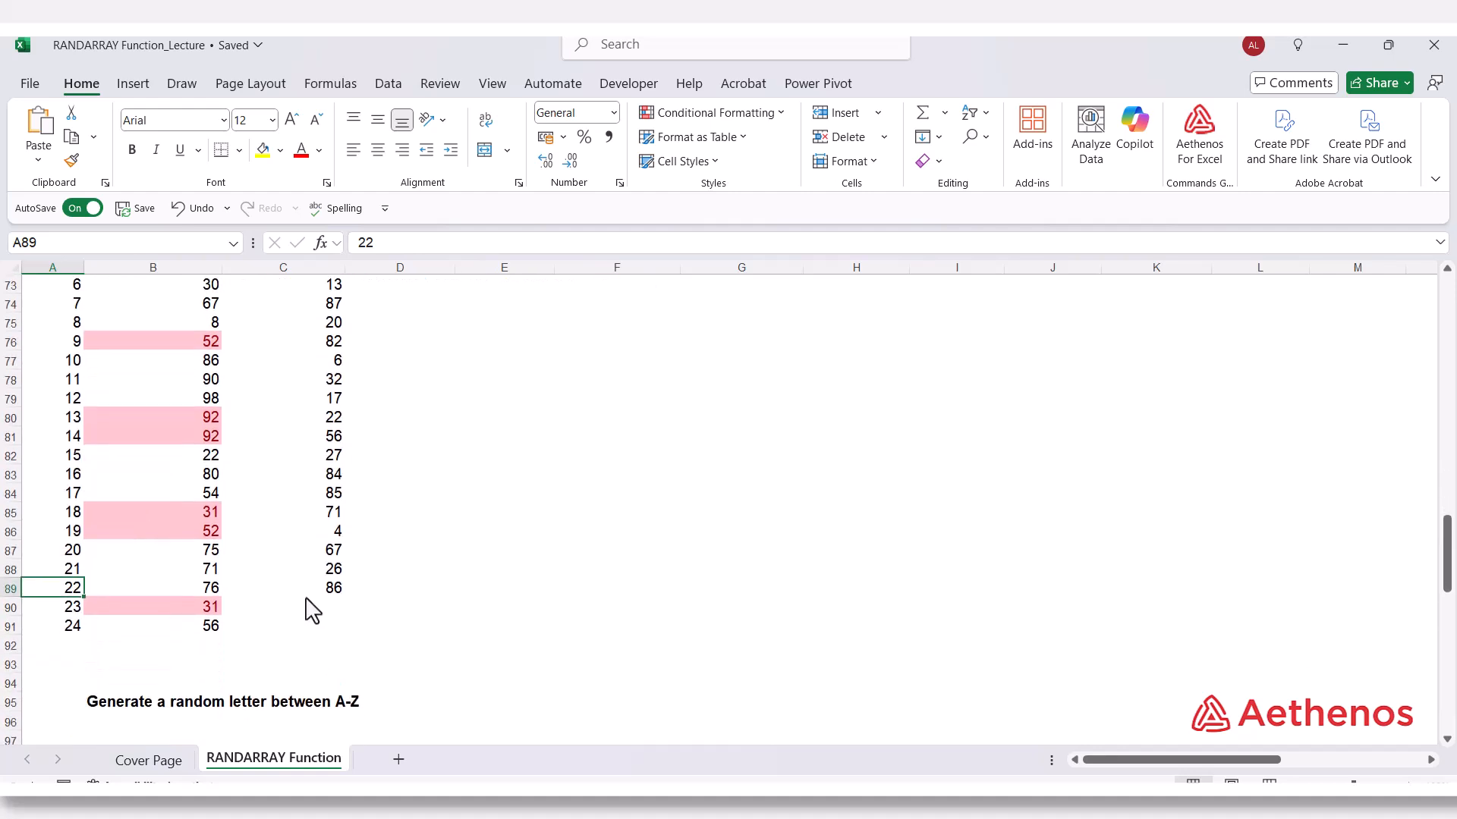
click(306, 593)
scroll(351, 575, up, 2)
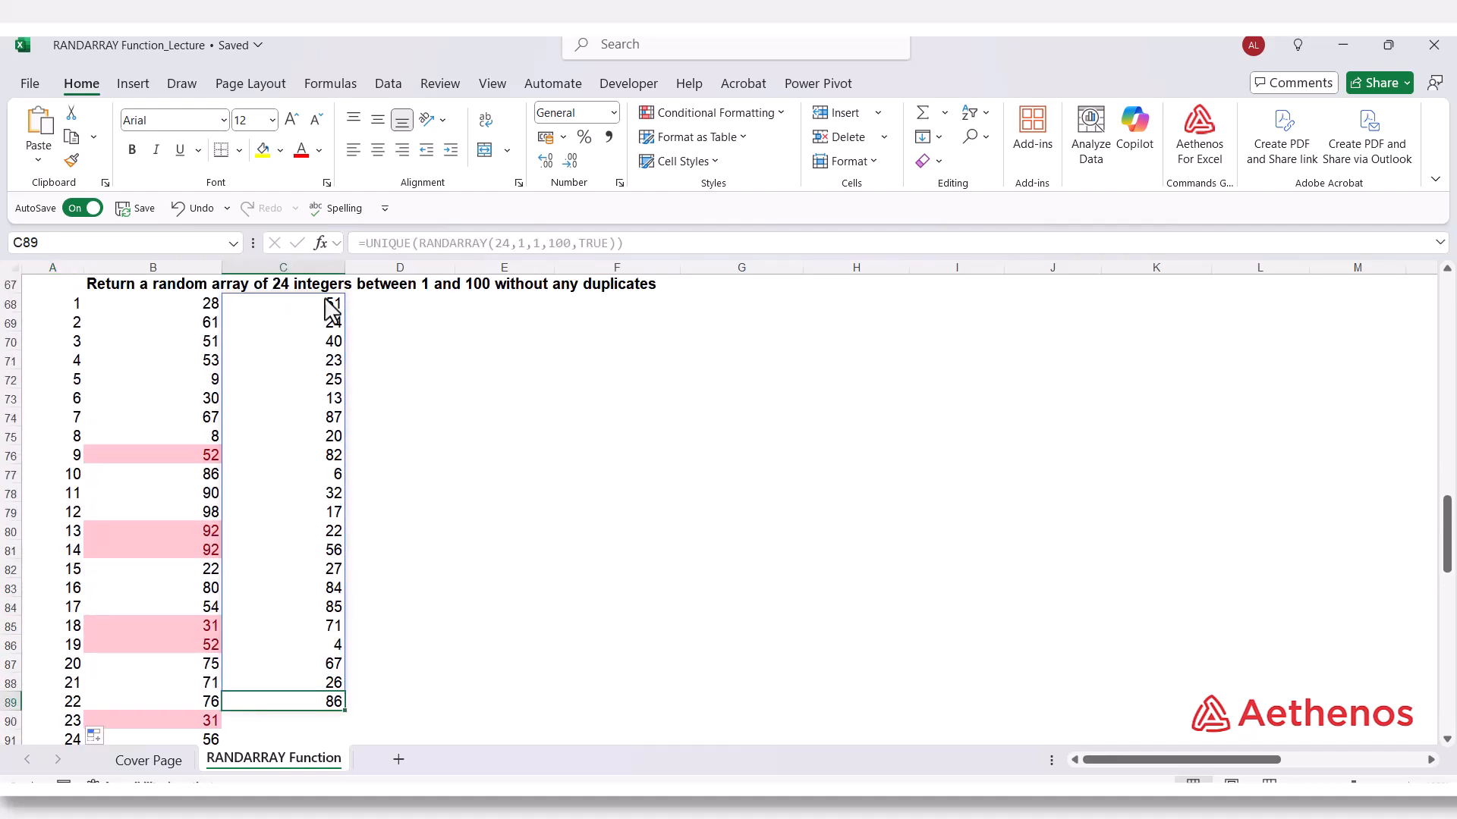
scroll(402, 355, up, 1)
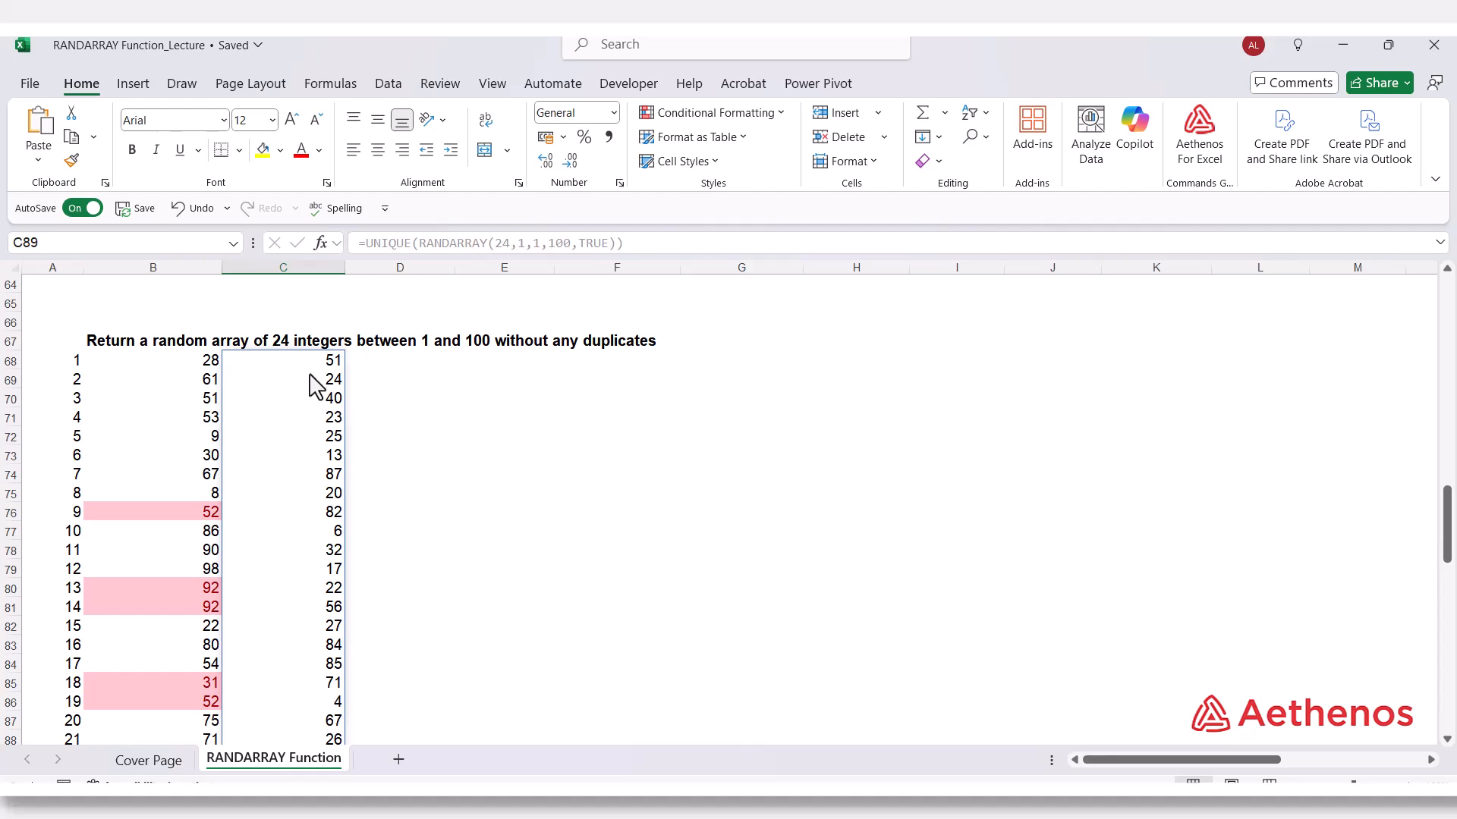
scroll(300, 365, down, 2)
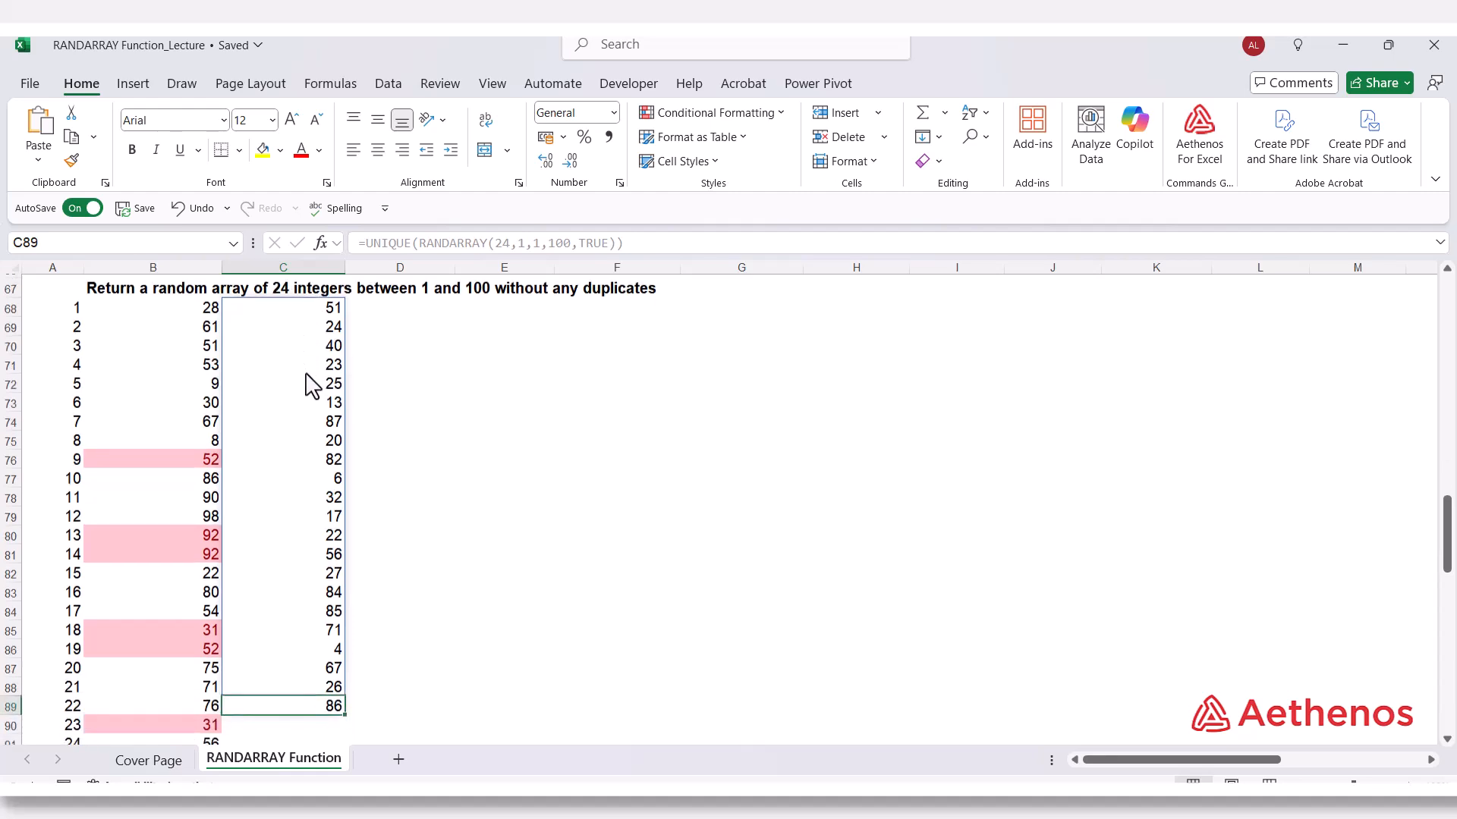
click(308, 667)
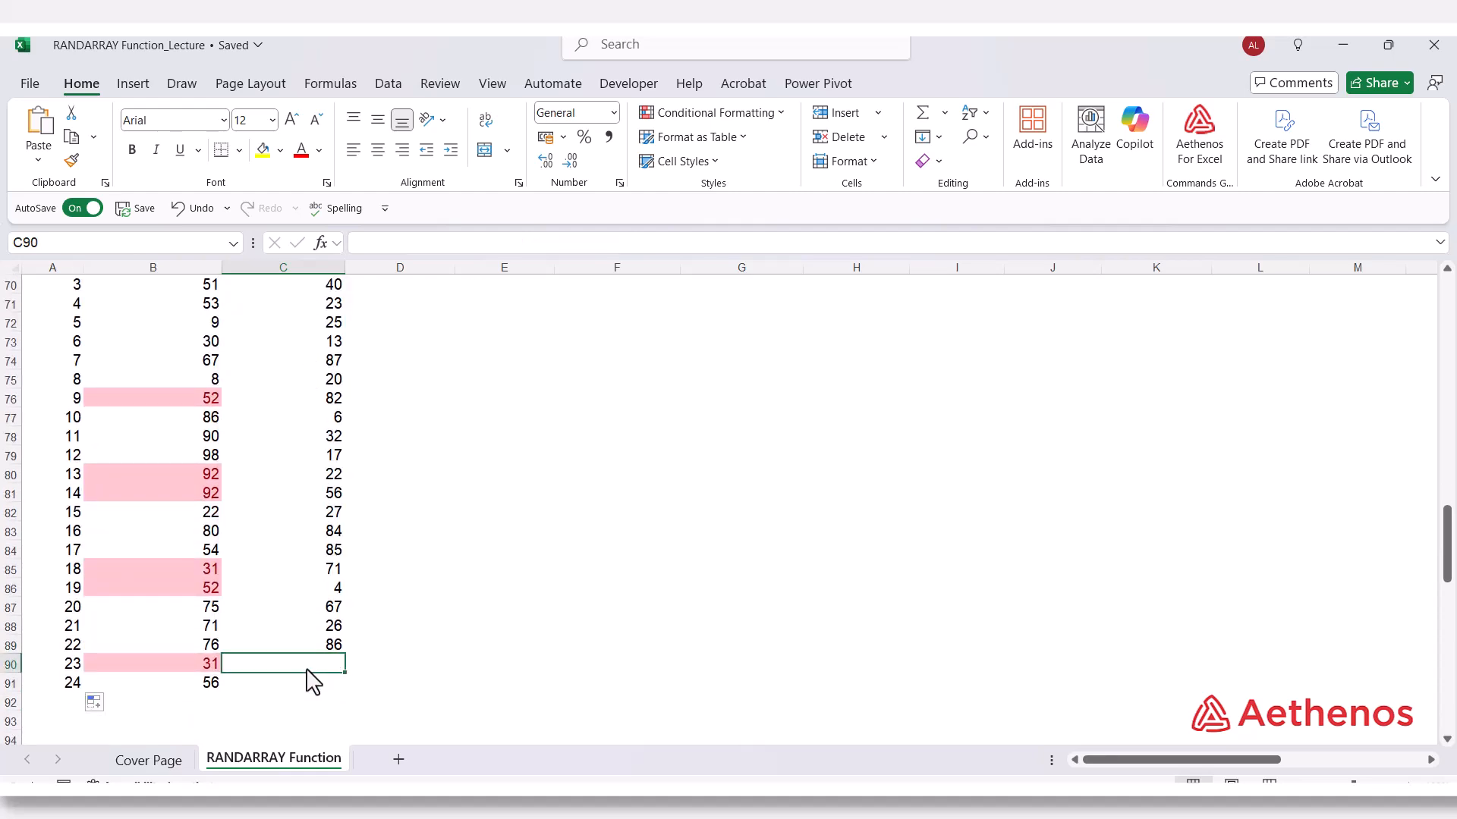
click(300, 685)
Set the RANDARRAY rows argument in C68 to 26, giving =UNIQUE(RANDARRAY(26,1,1,100,TRUE)), and check its output range.
scroll(338, 584, up, 3)
click(314, 422)
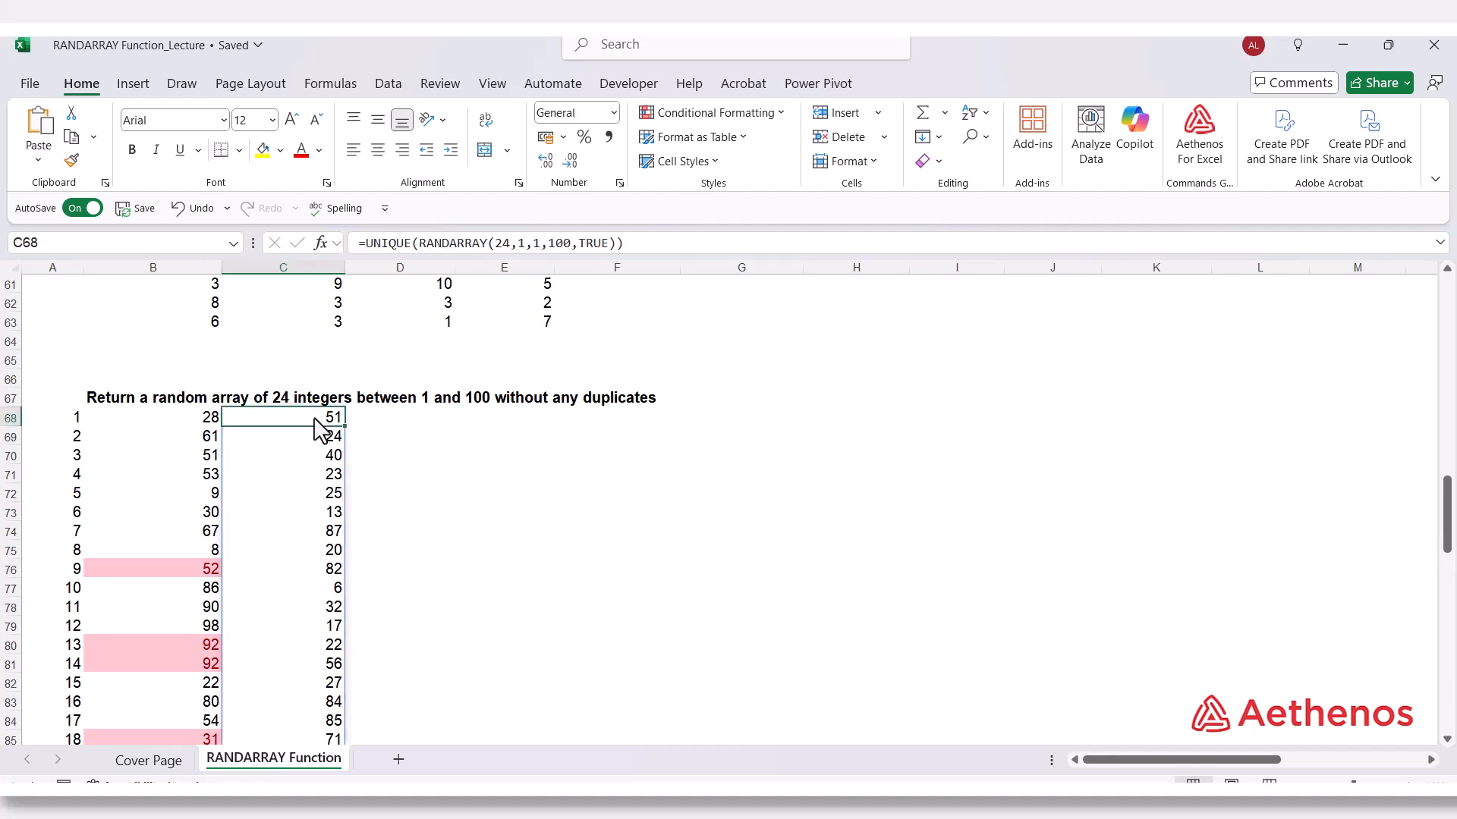
double_click(502, 243)
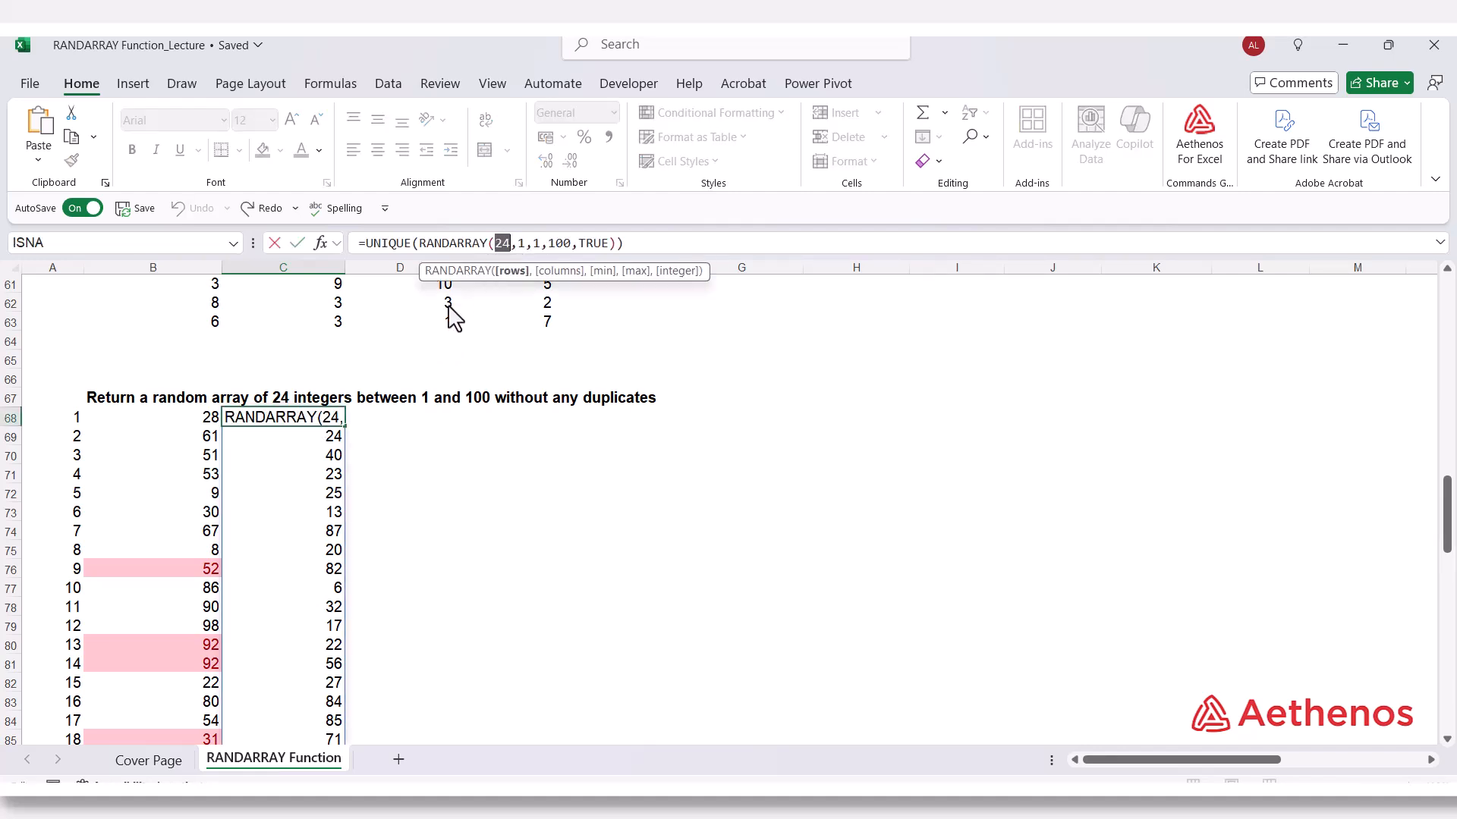
text(26)
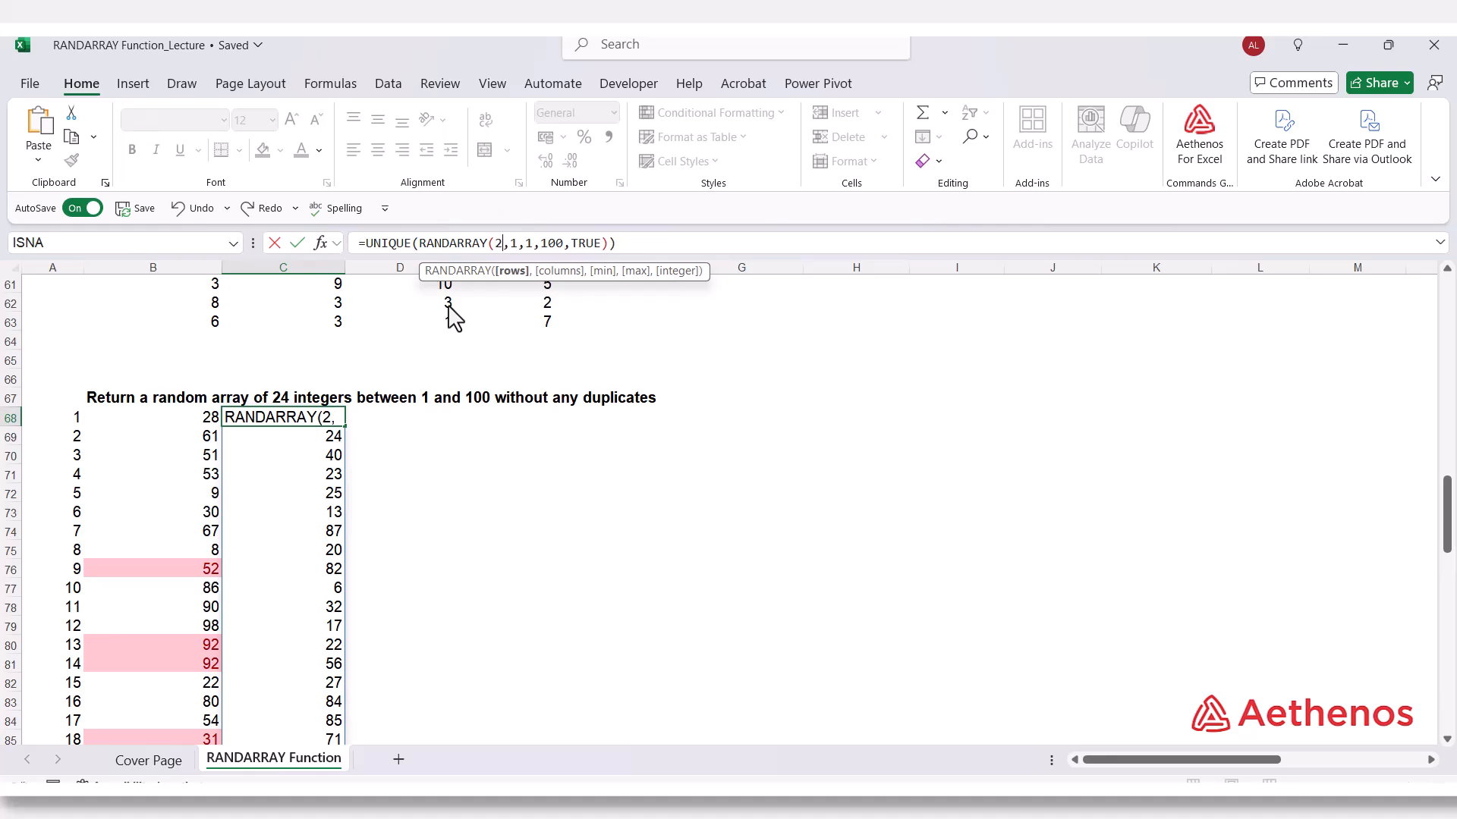
key(Return)
scroll(402, 371, down, 1)
click(256, 362)
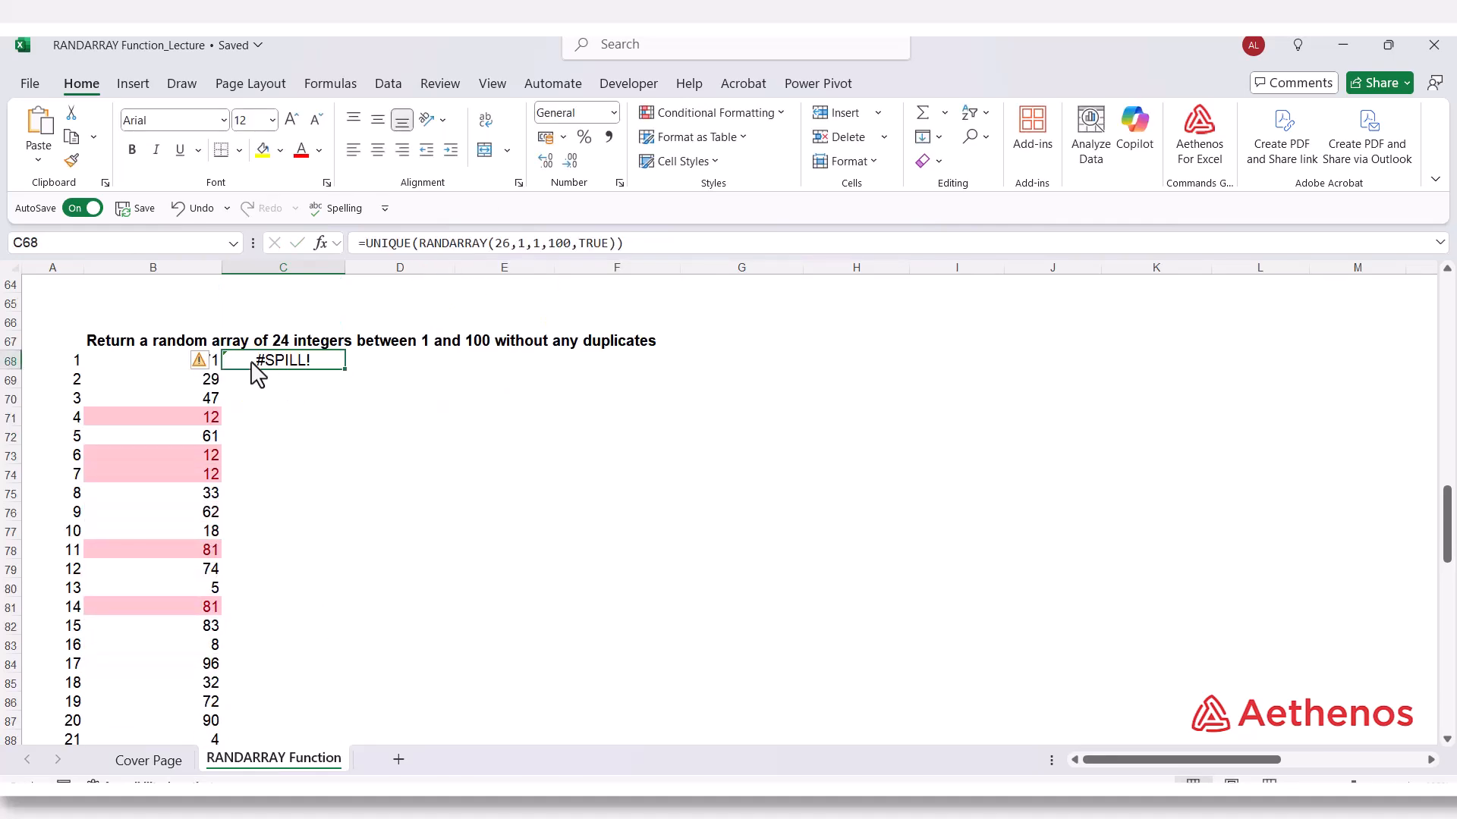
scroll(314, 478, down, 3)
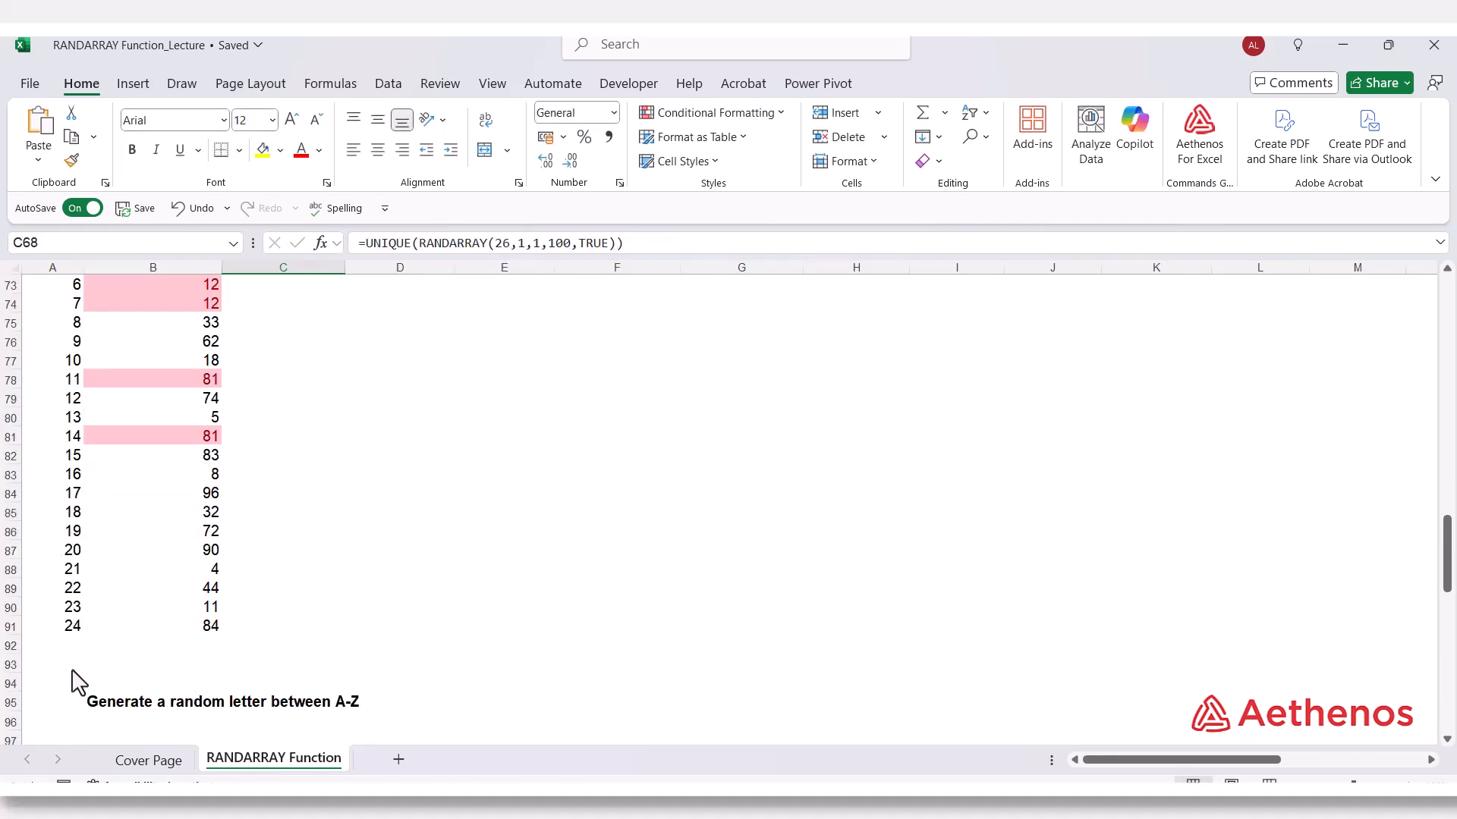
Insert five blank rows at 92:96, directly below the numbered integer lists.
click(9, 646)
drag(8, 652, 9, 728)
right_click(10, 728)
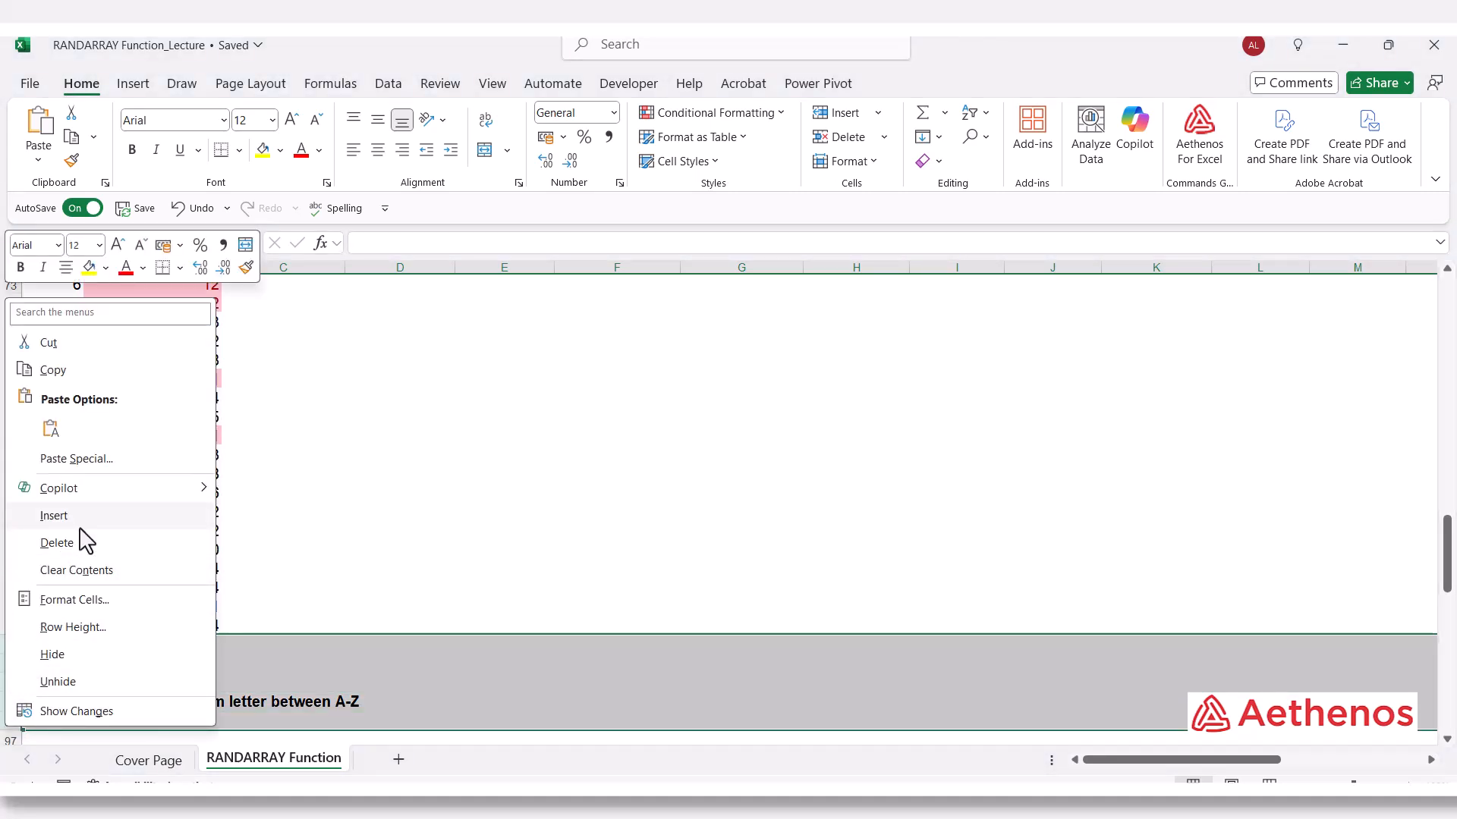
click(57, 543)
Check how far the UNIQUE results in column C extend compared with the row numbers in column A.
scroll(379, 599, up, 4)
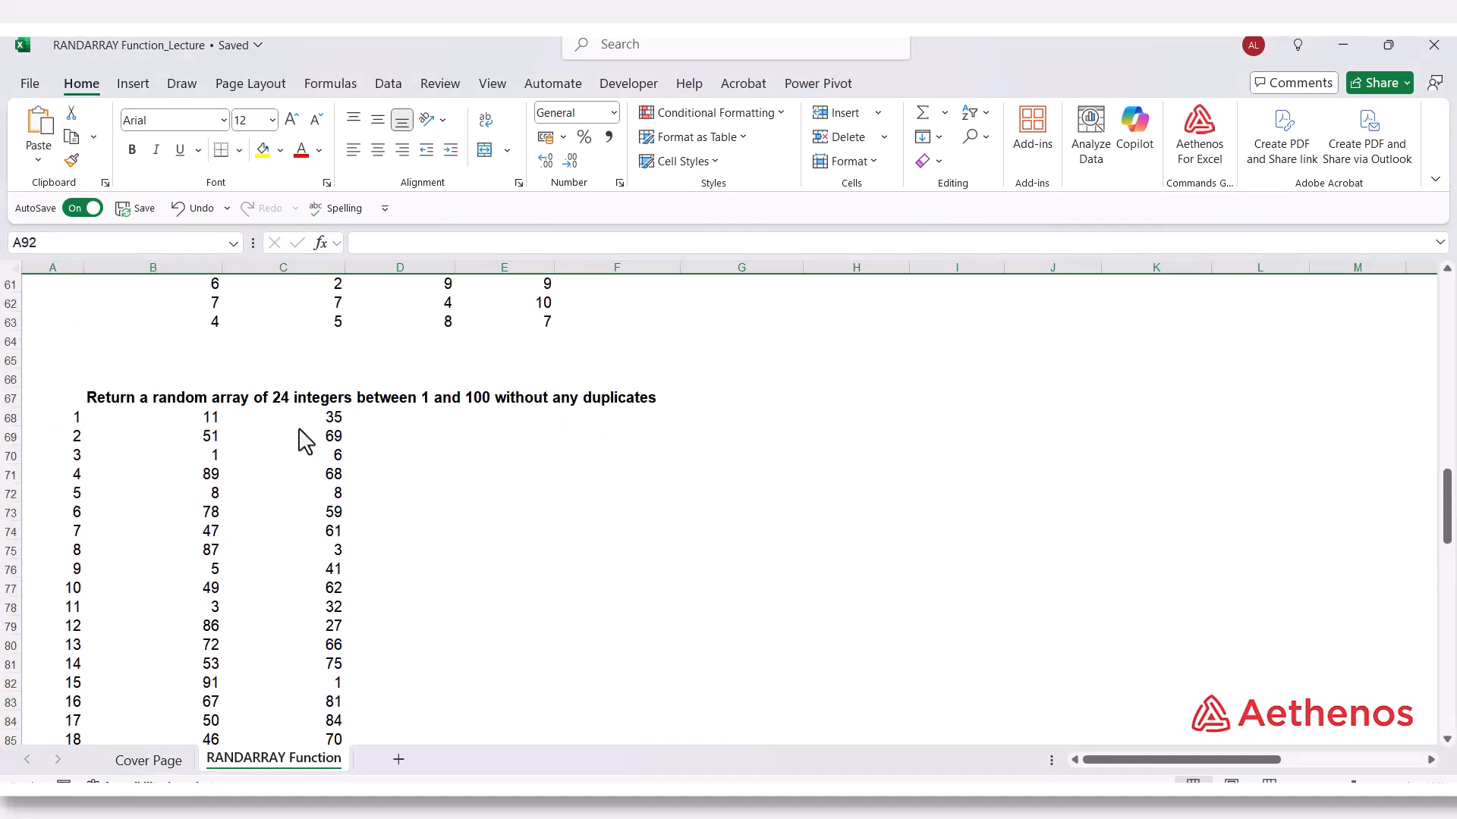
scroll(302, 436, down, 2)
scroll(302, 434, up, 1)
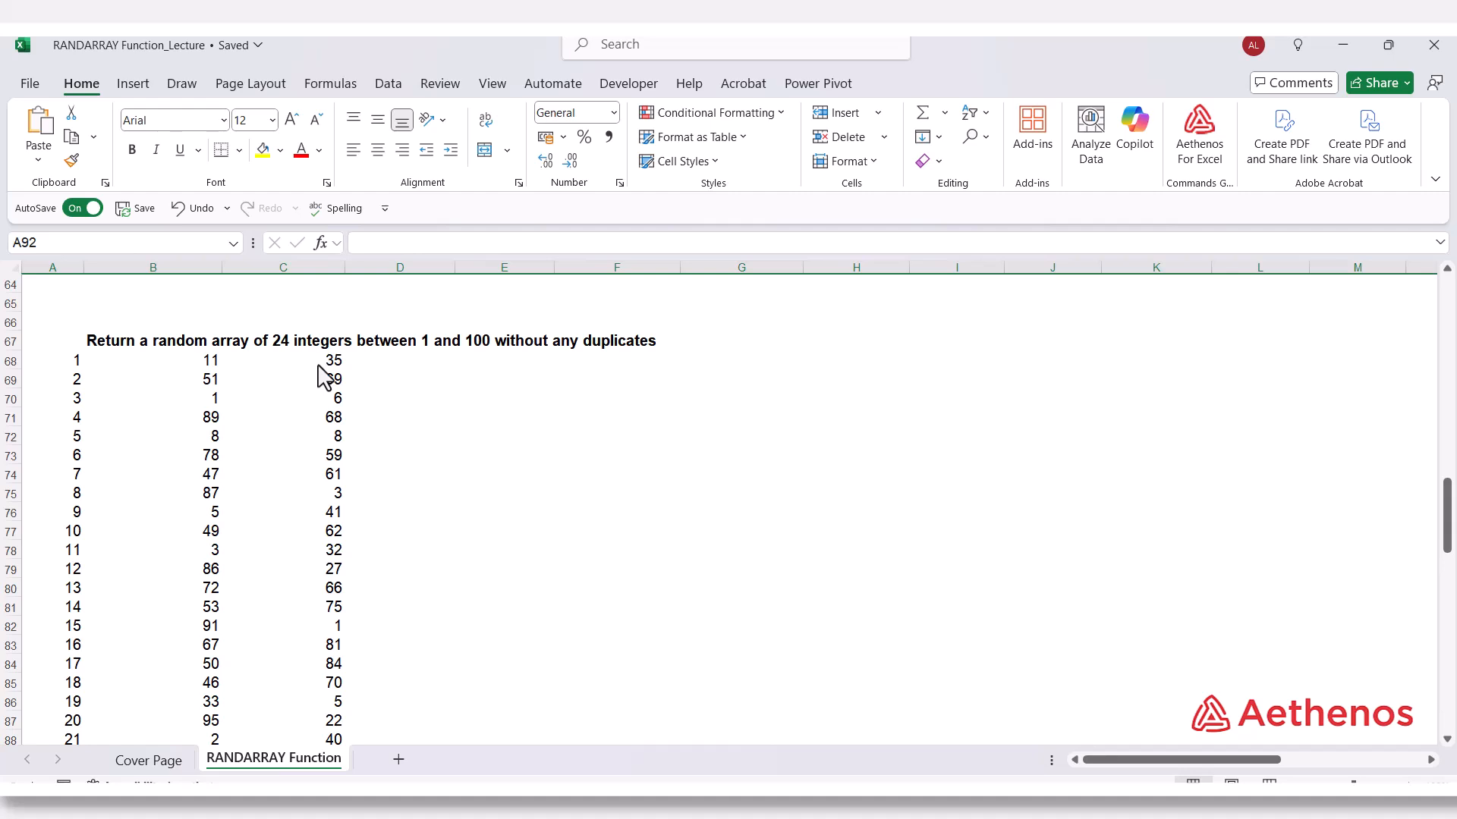
scroll(326, 455, down, 2)
click(289, 670)
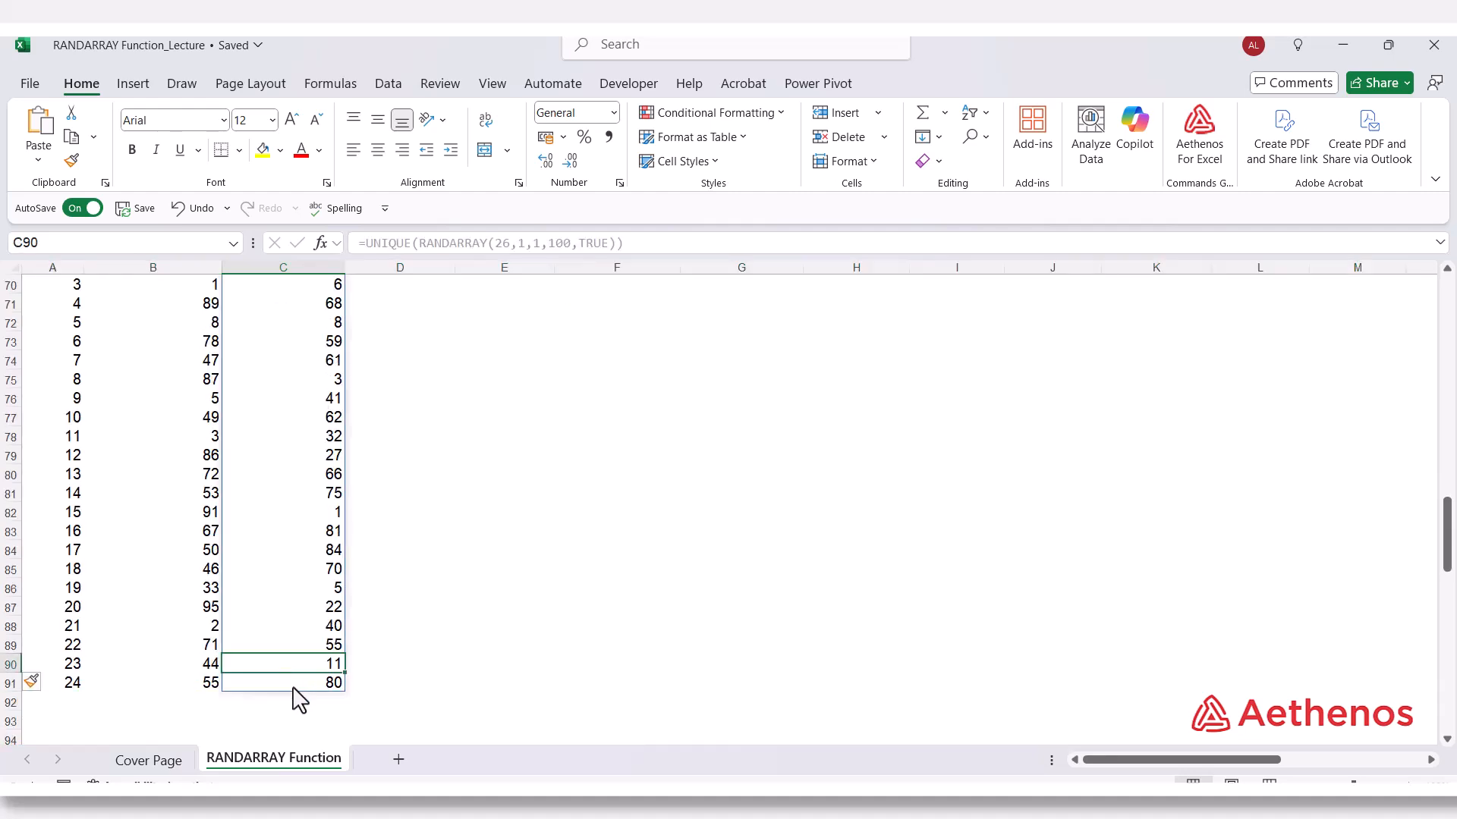
click(293, 687)
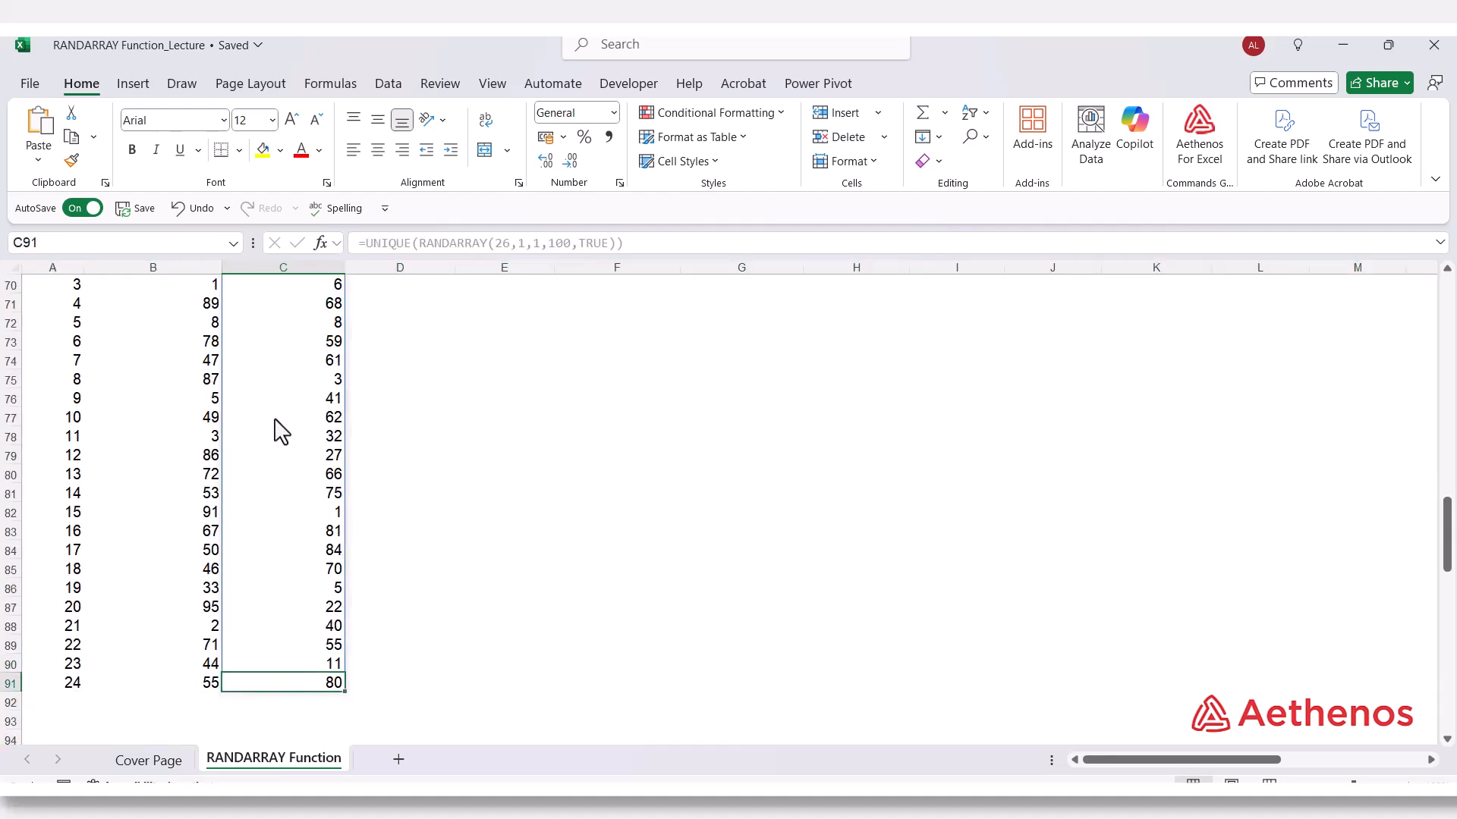
scroll(296, 394, up, 1)
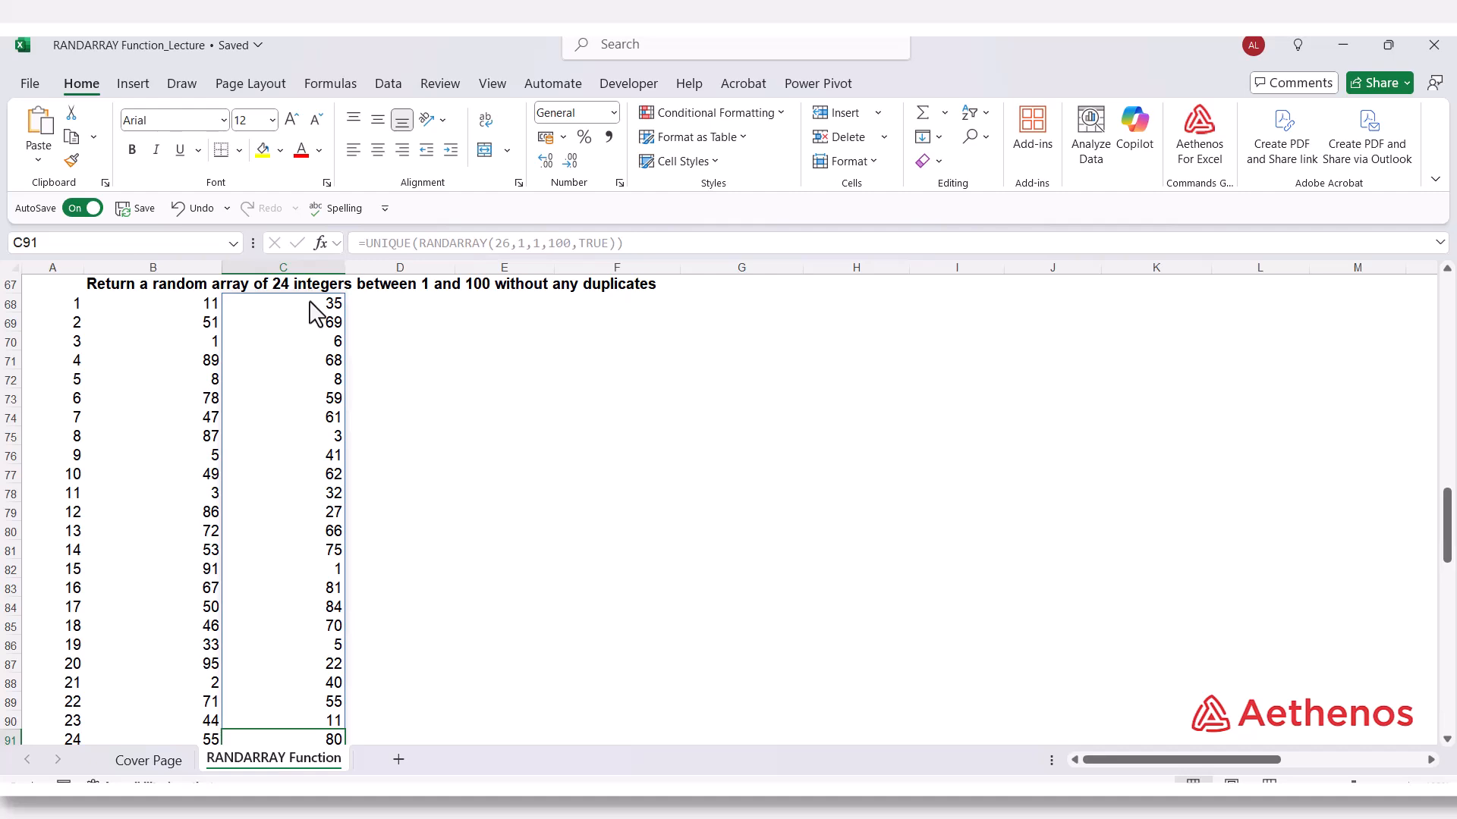
Apply a duplicate-values highlight with Light Red Fill with Dark Red Text to C68:C91 and check the column for repeats.
drag(312, 304, 324, 687)
drag(322, 716, 324, 718)
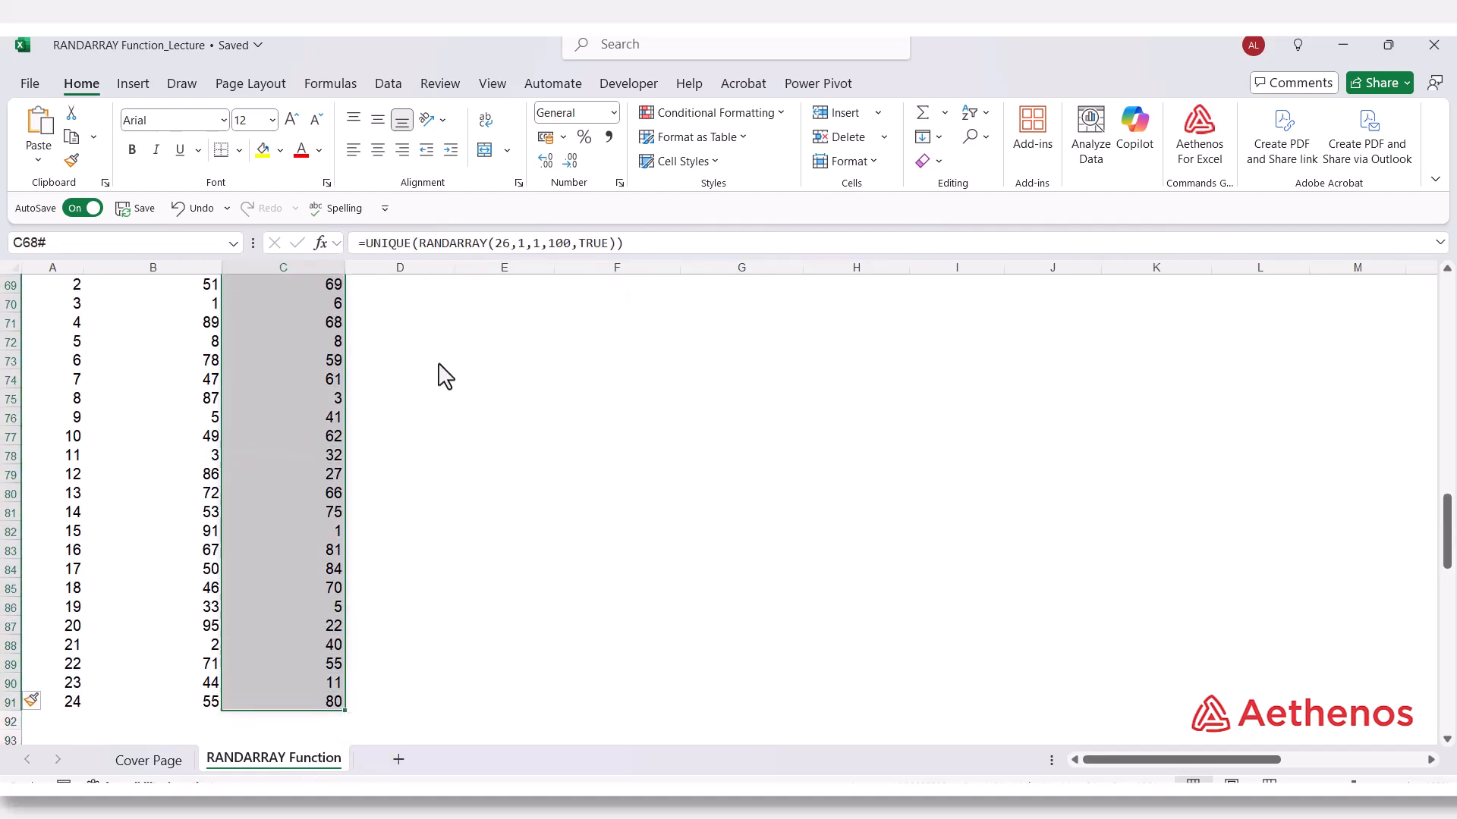
scroll(456, 341, up, 3)
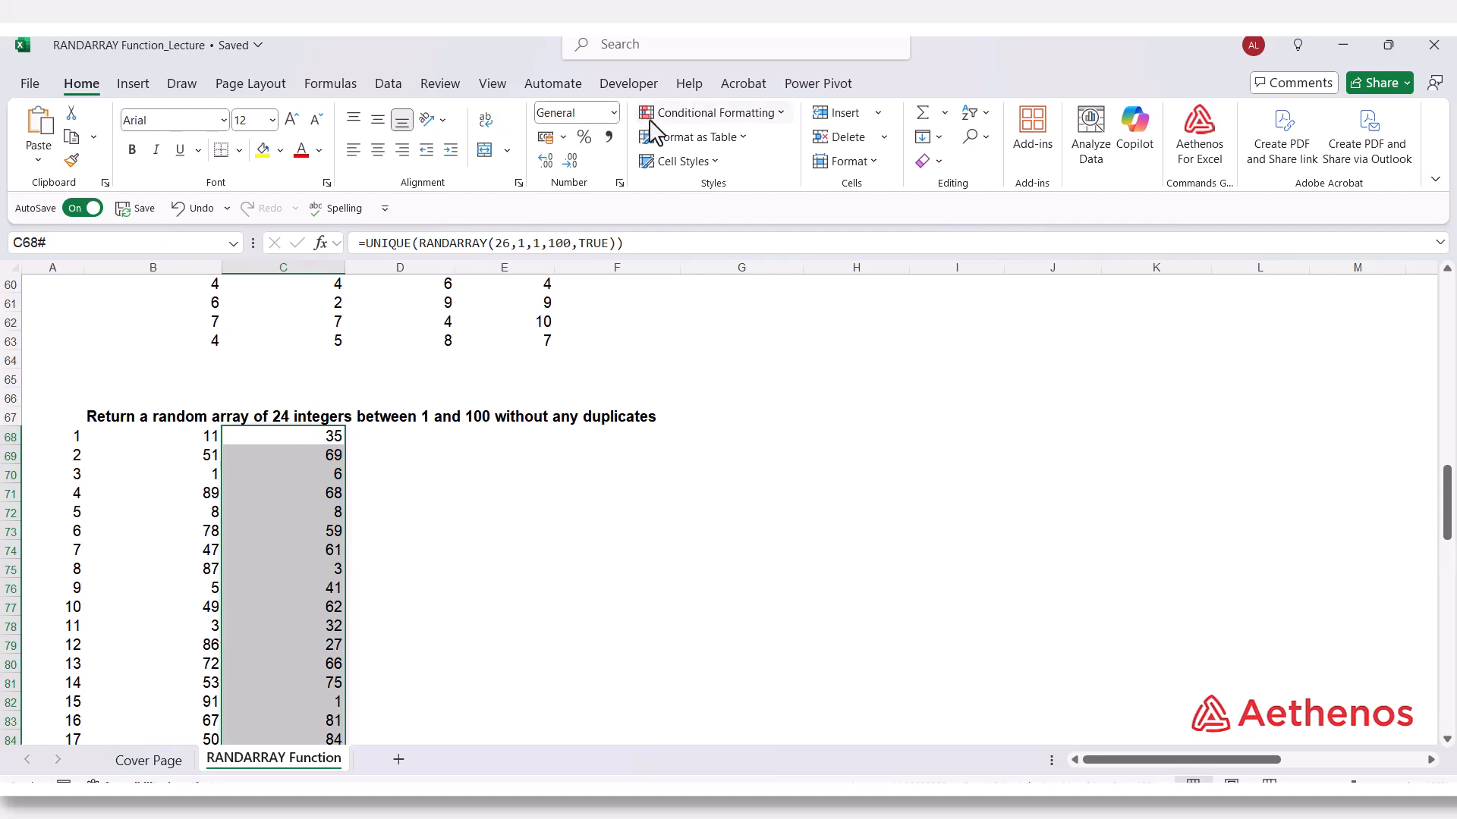
click(781, 113)
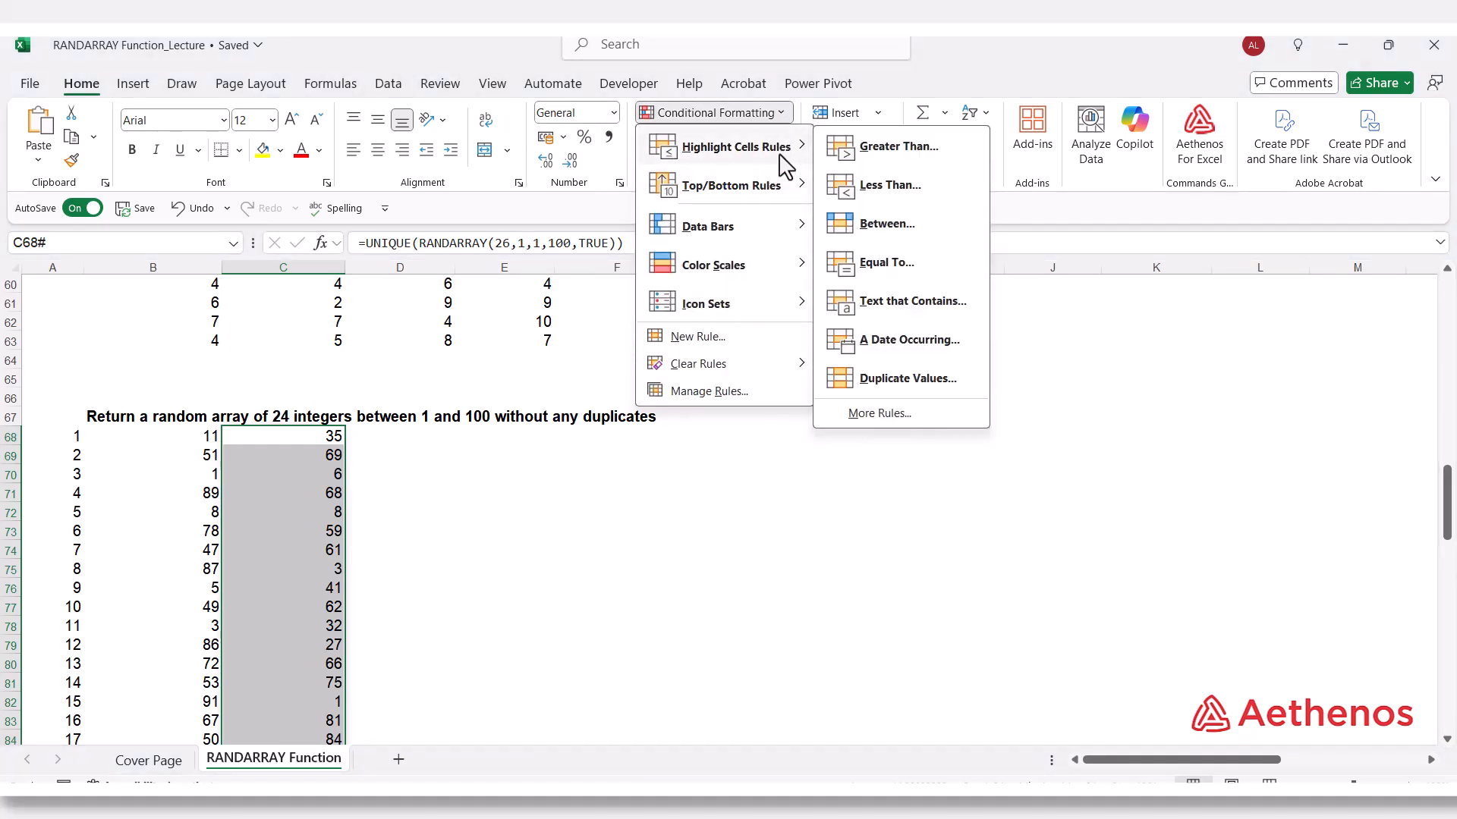
click(908, 380)
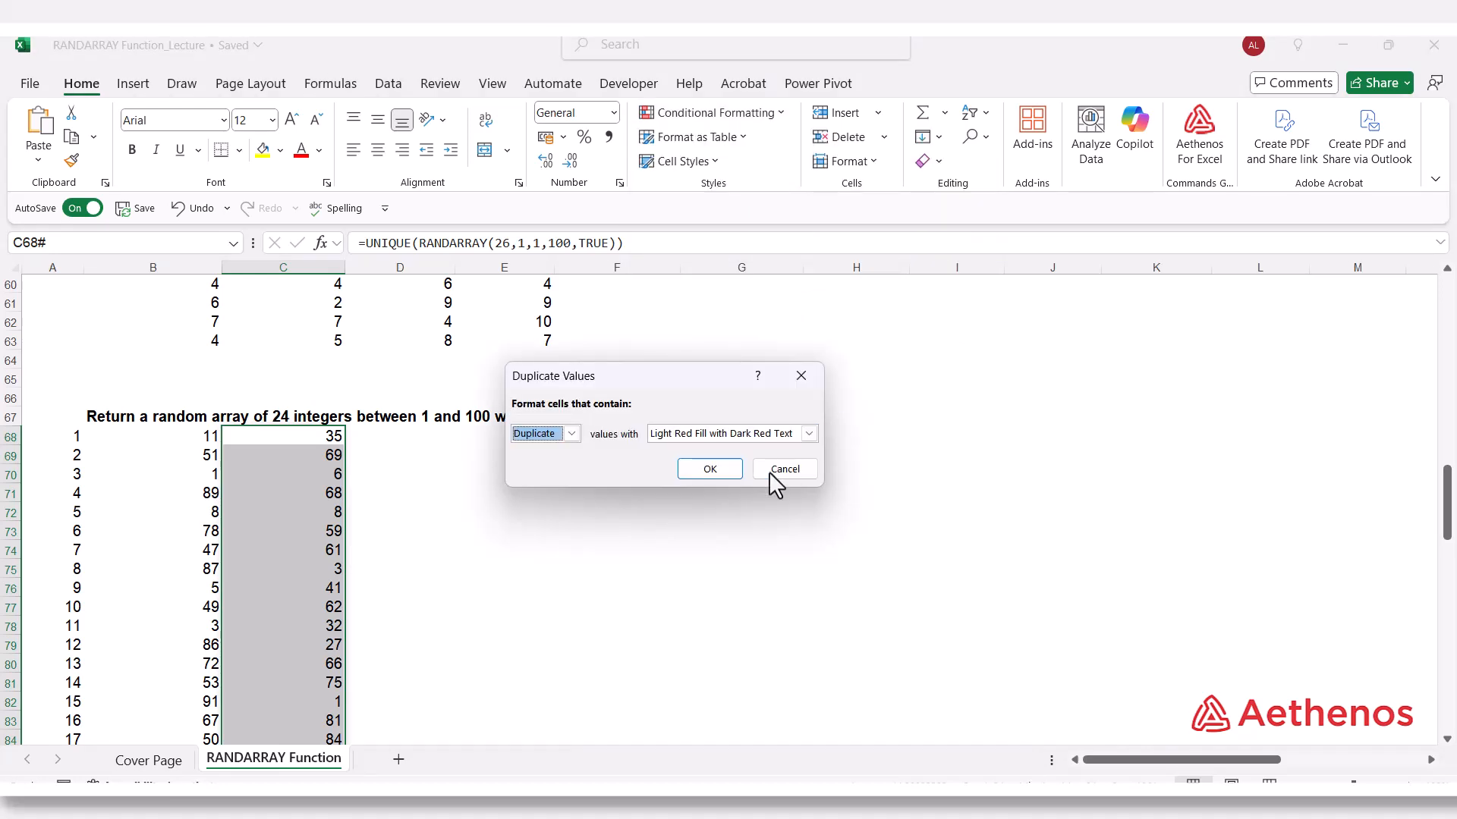
click(709, 469)
scroll(458, 485, down, 3)
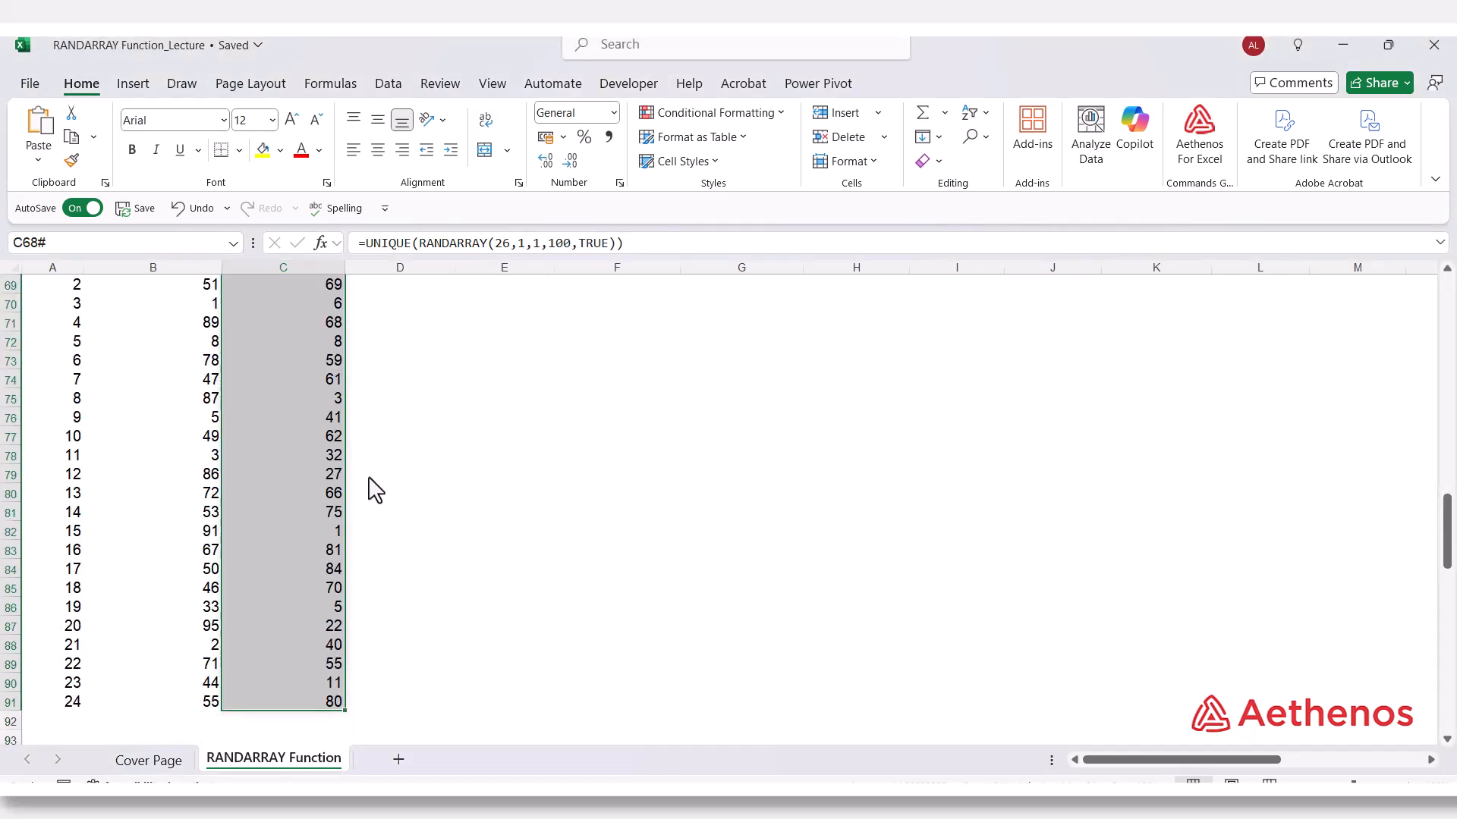
scroll(296, 683, down, 2)
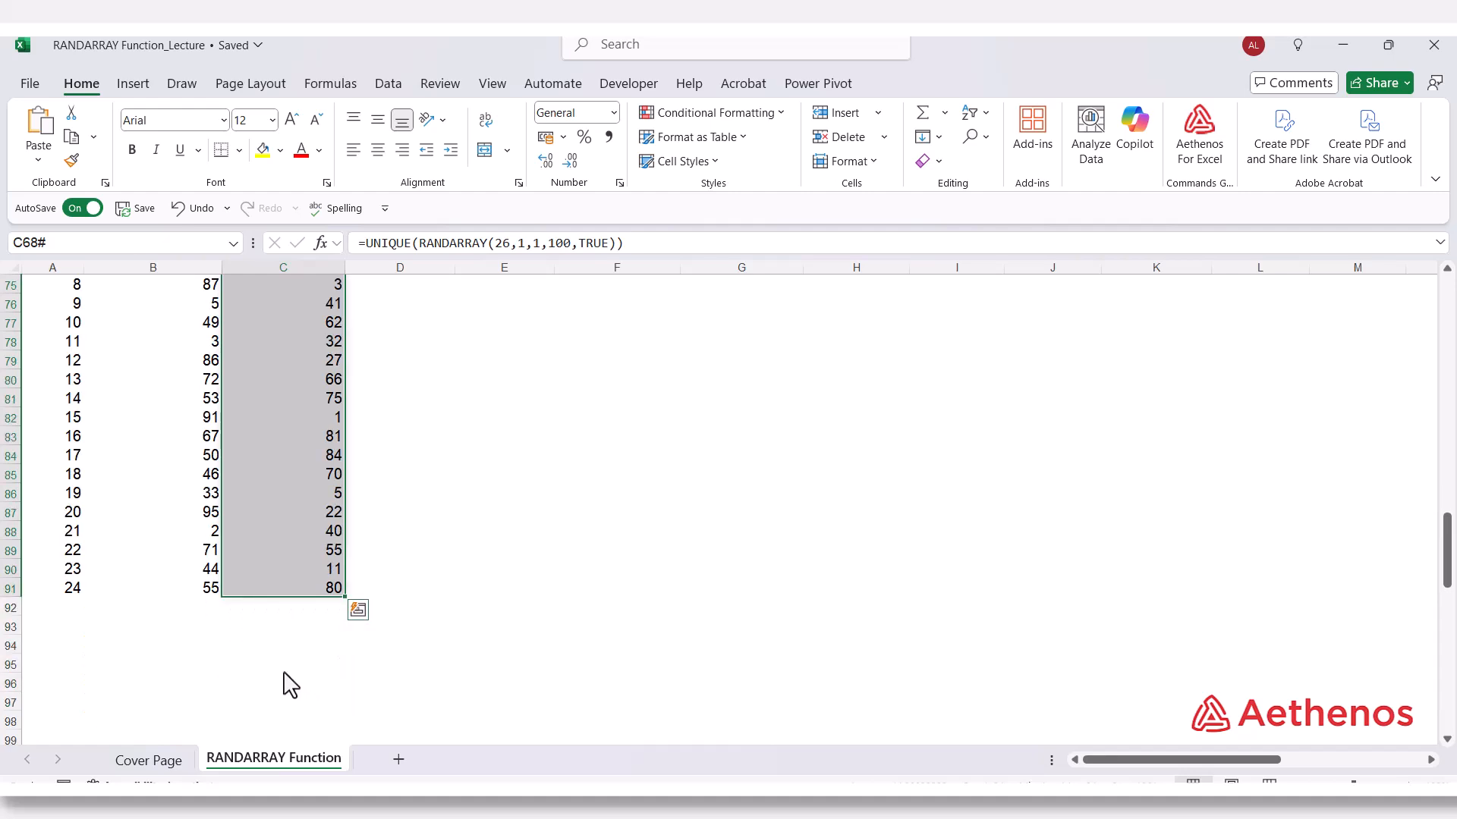
scroll(258, 596, up, 4)
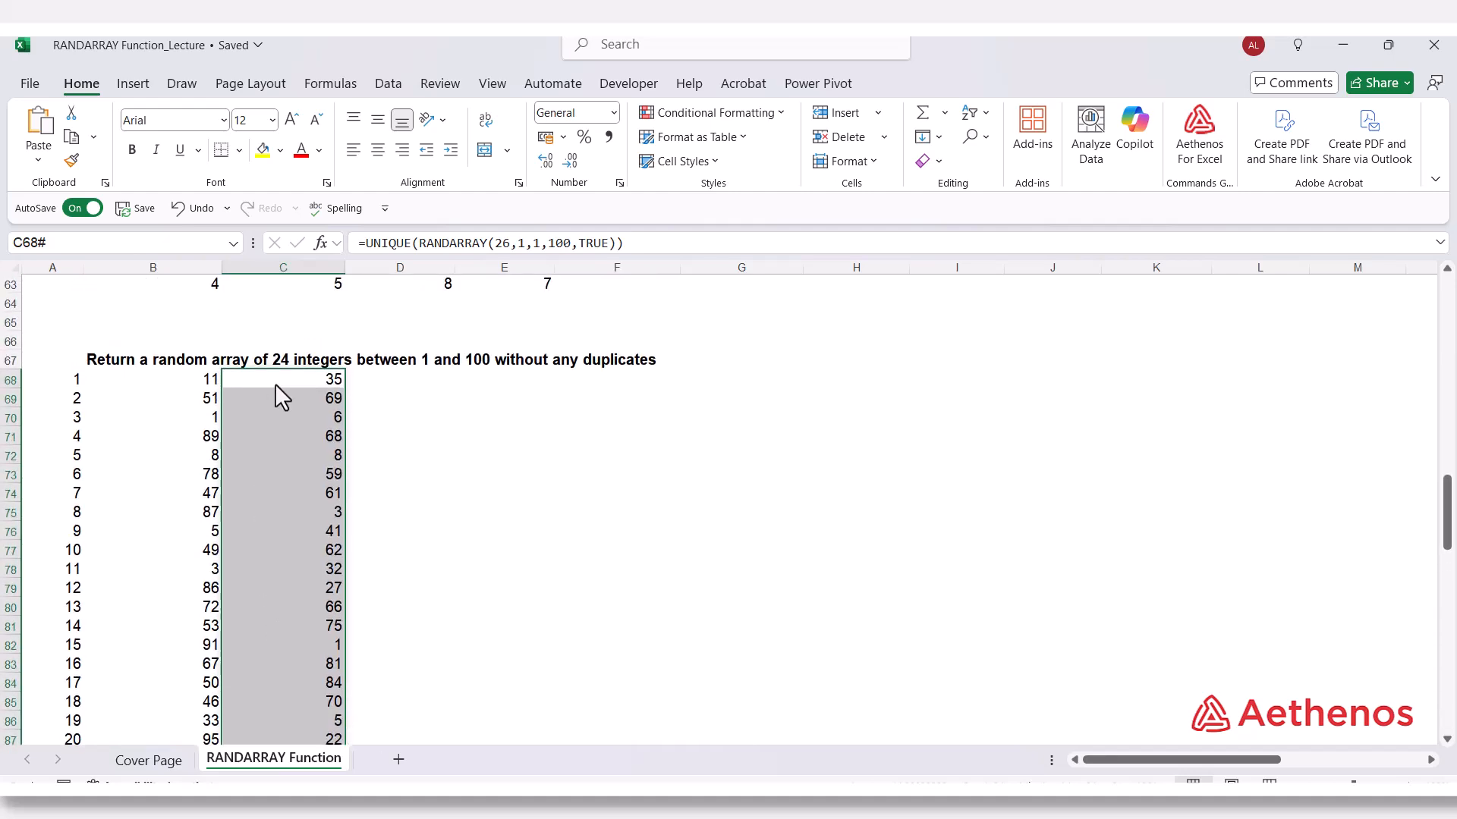
scroll(274, 383, down, 1)
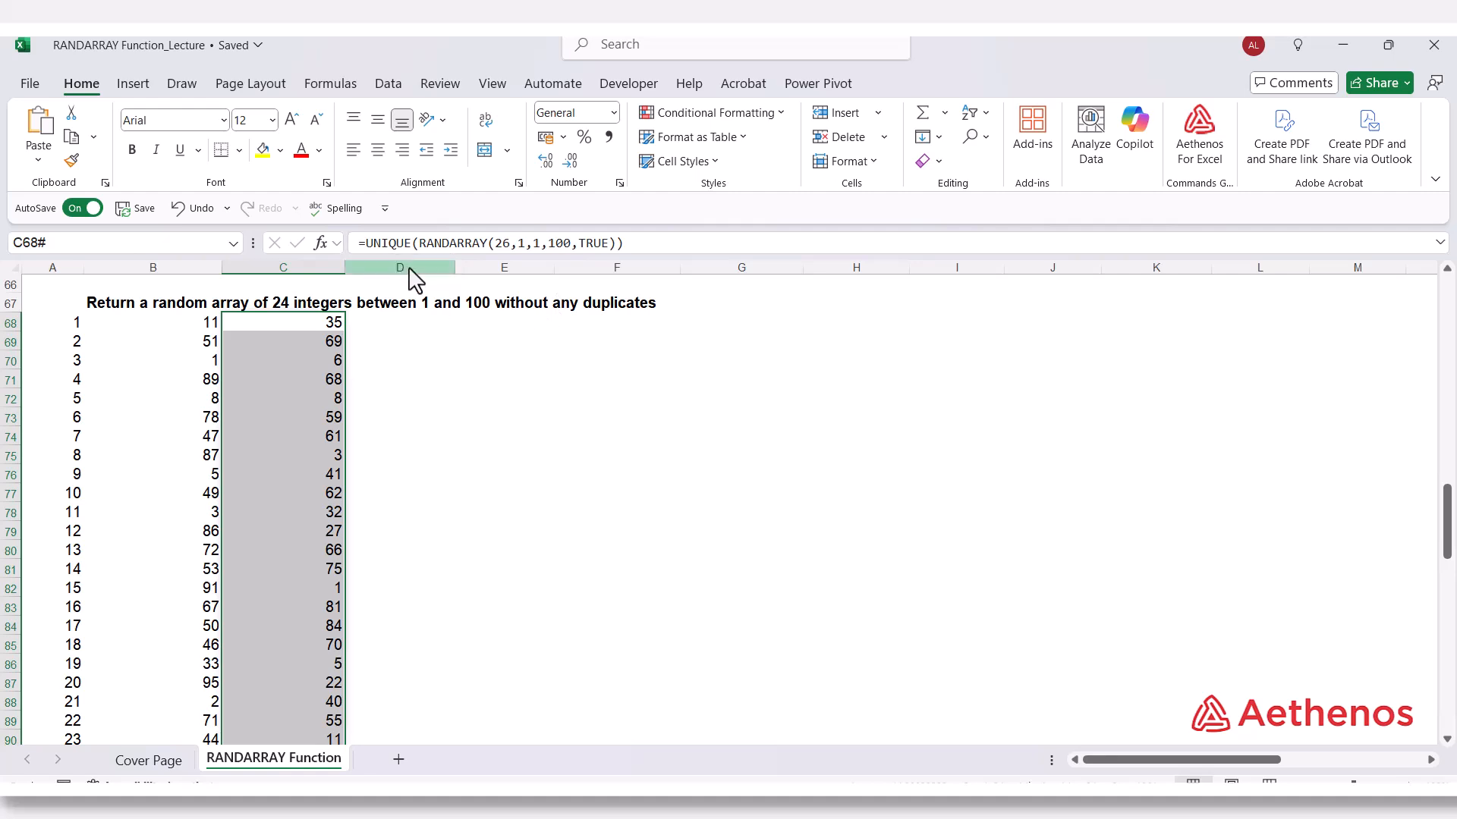
Compare the RANDARRAY formula and integers in column B with the UNIQUE formula in C68, inspecting its rows argument.
click(182, 329)
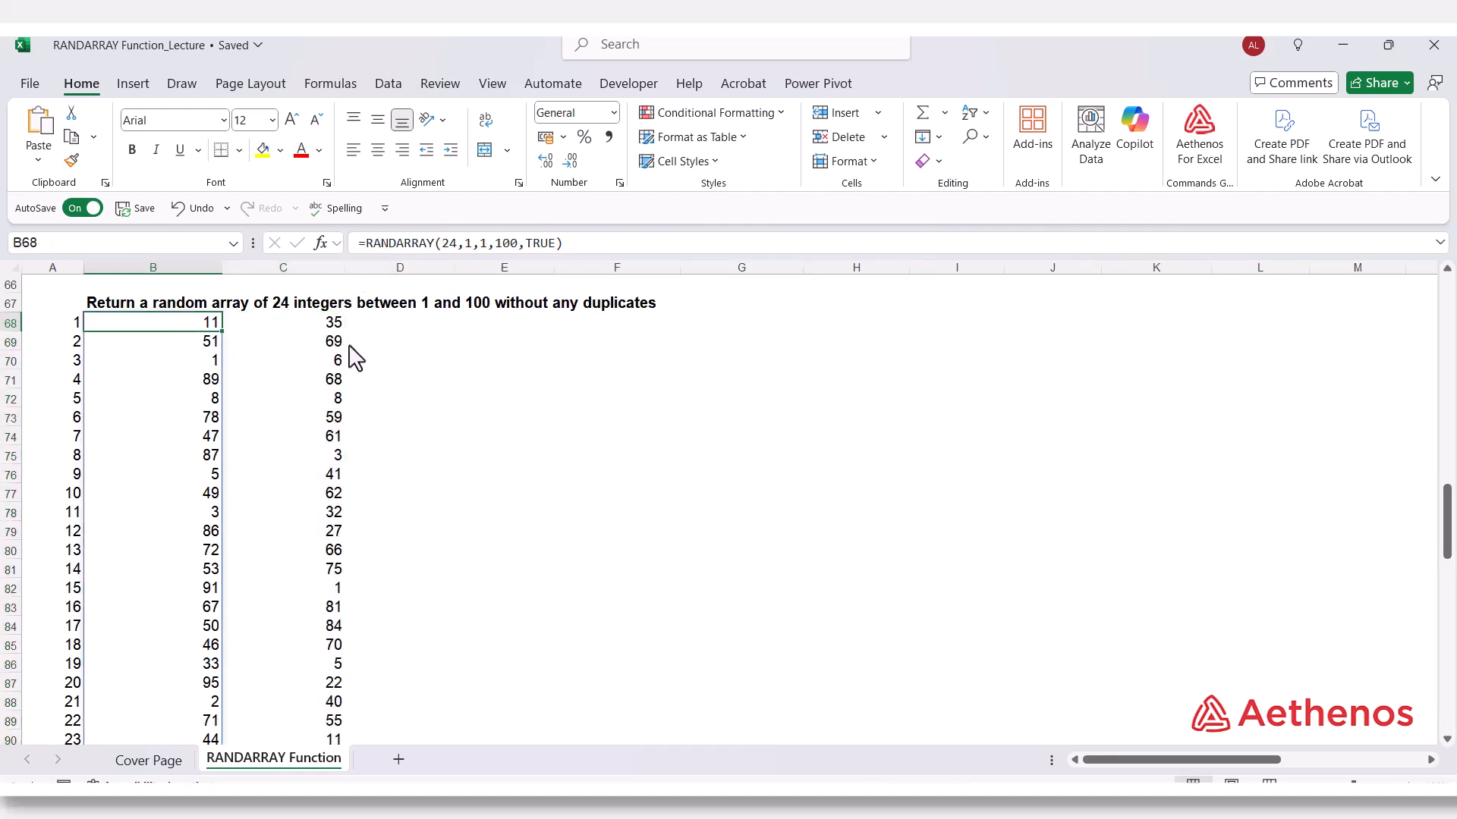
scroll(365, 426, down, 1)
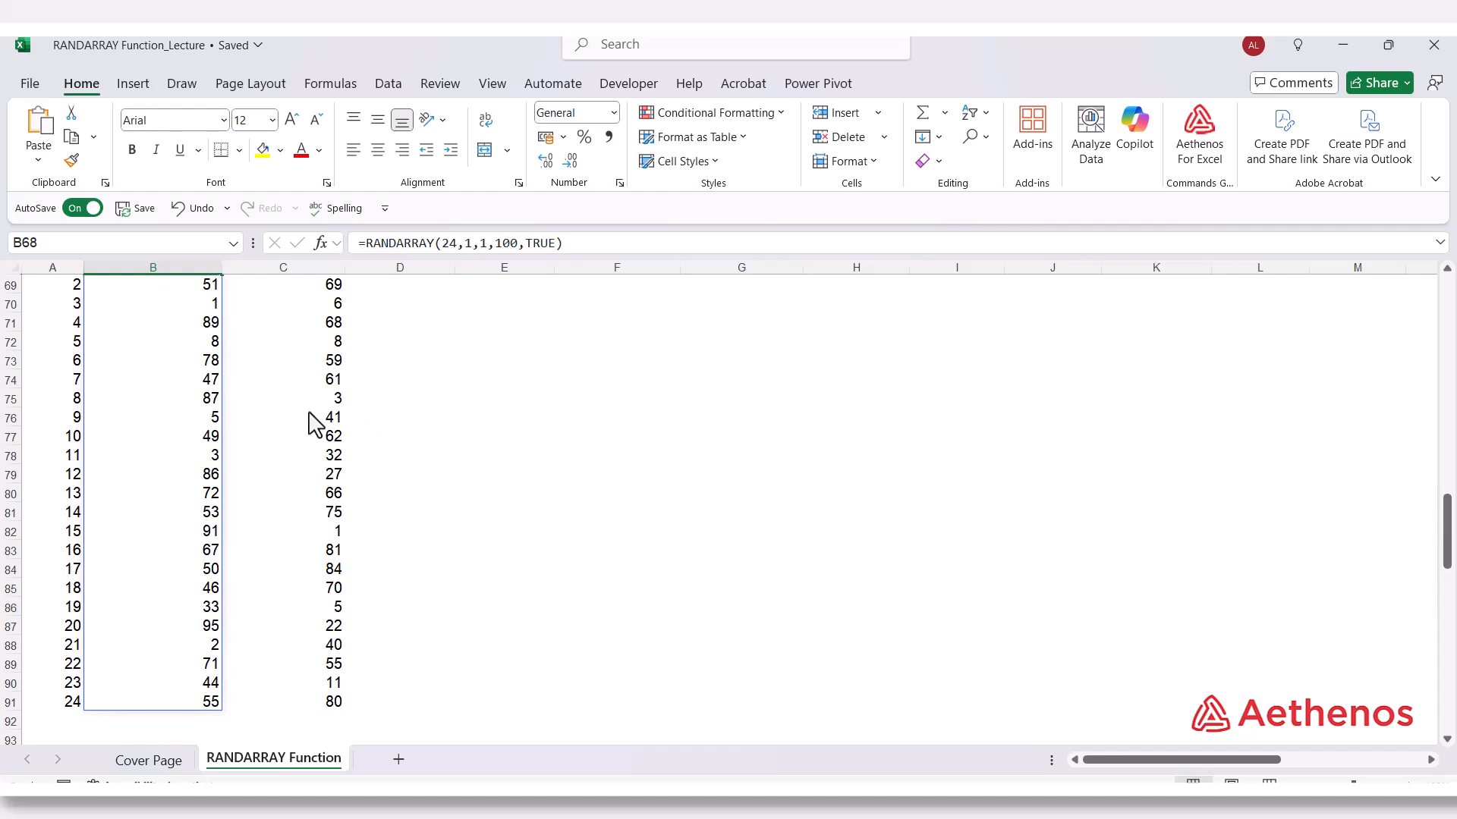
scroll(307, 421, up, 1)
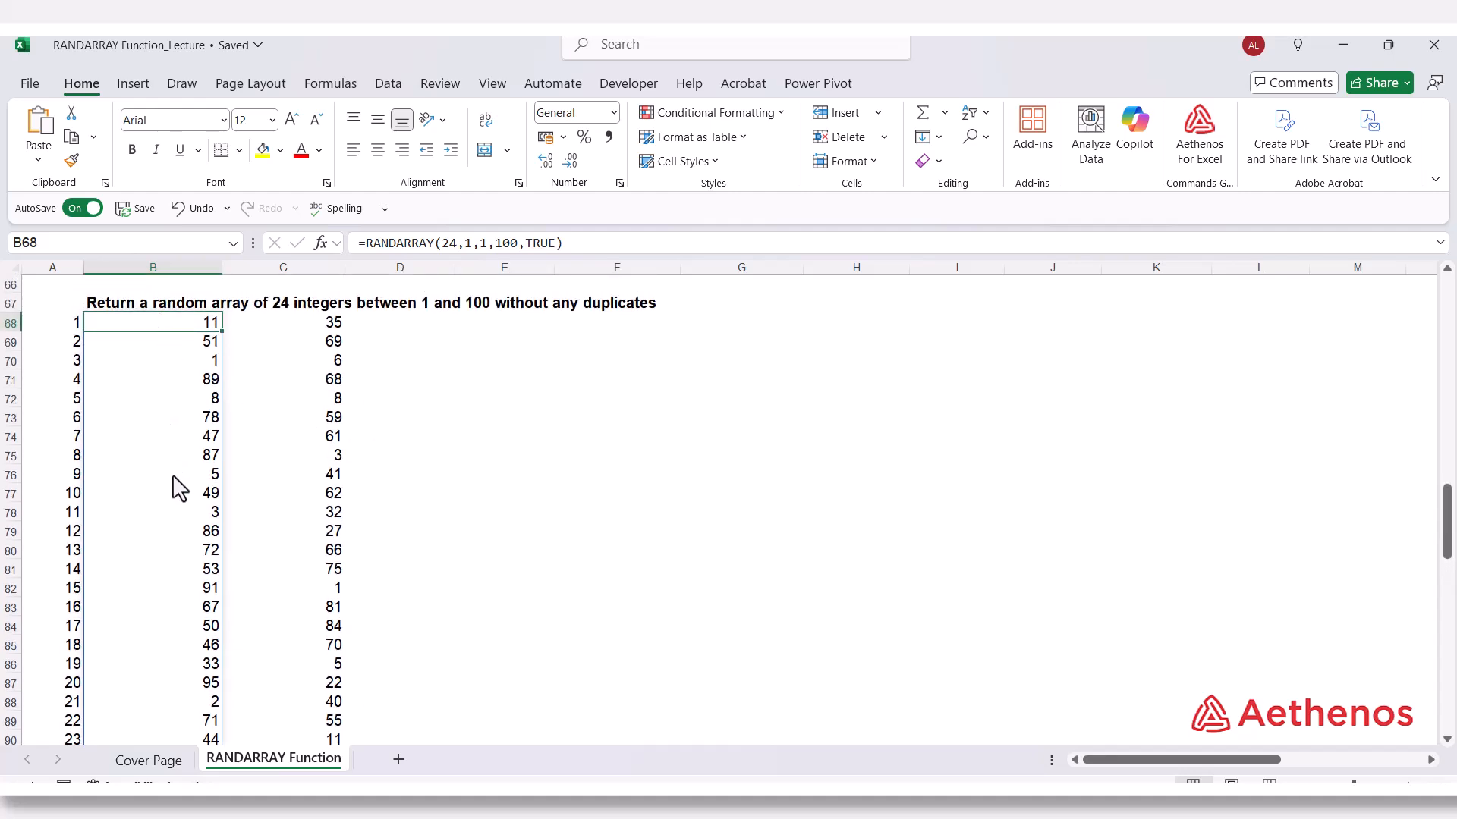
scroll(178, 523, down, 1)
scroll(174, 399, up, 2)
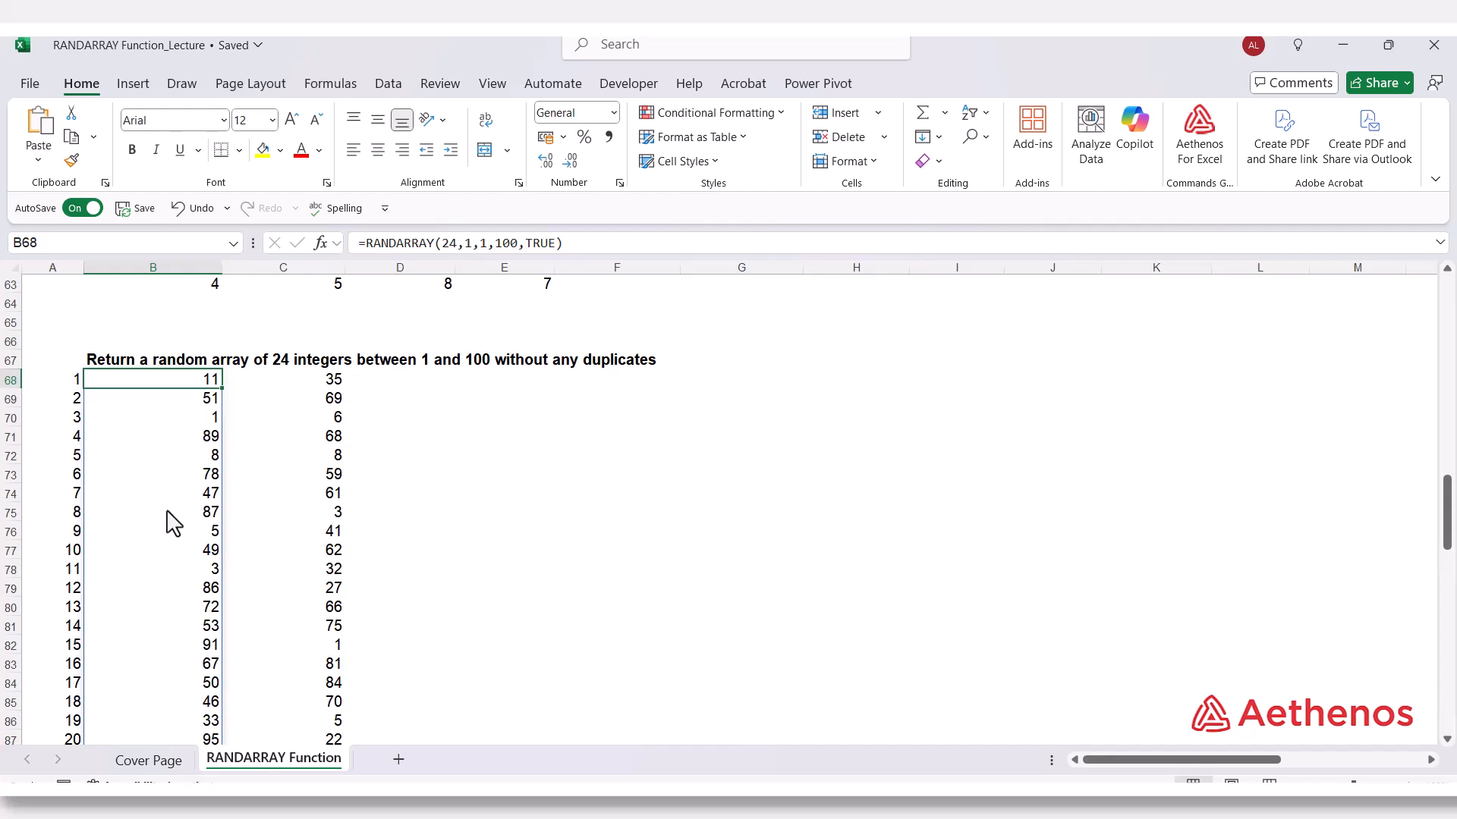
scroll(171, 522, down, 2)
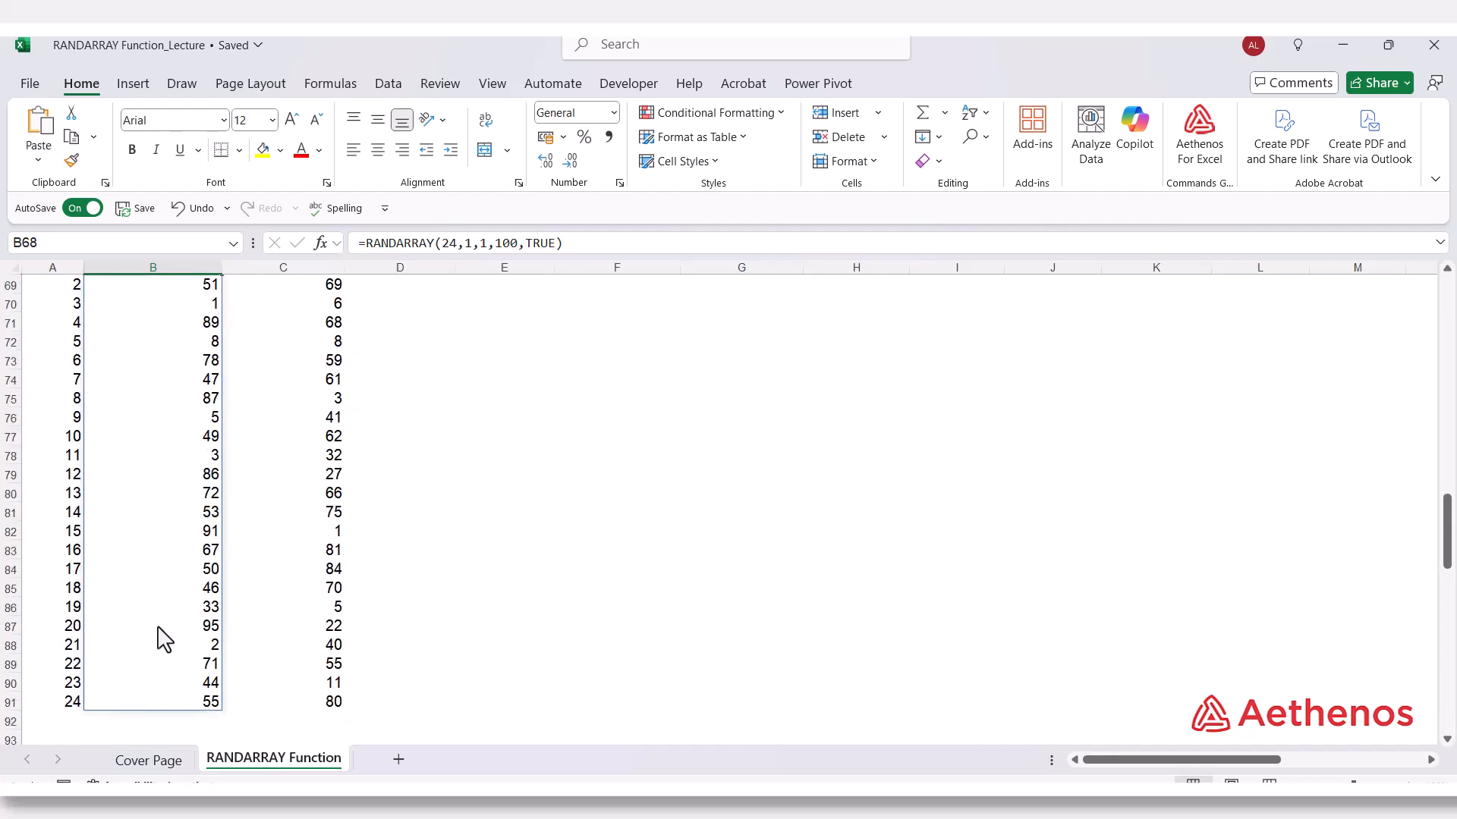
scroll(166, 675, up, 2)
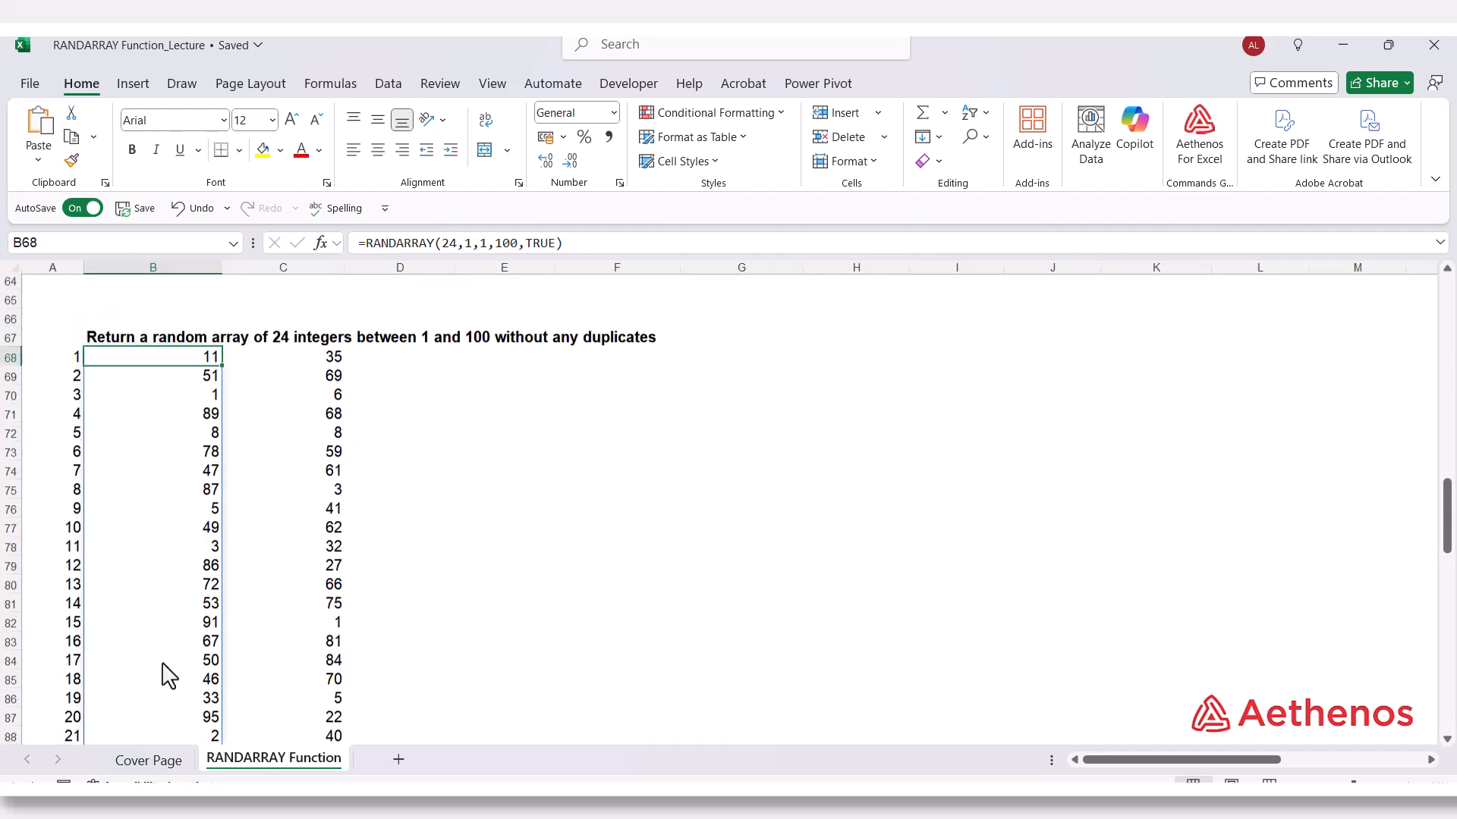
click(263, 384)
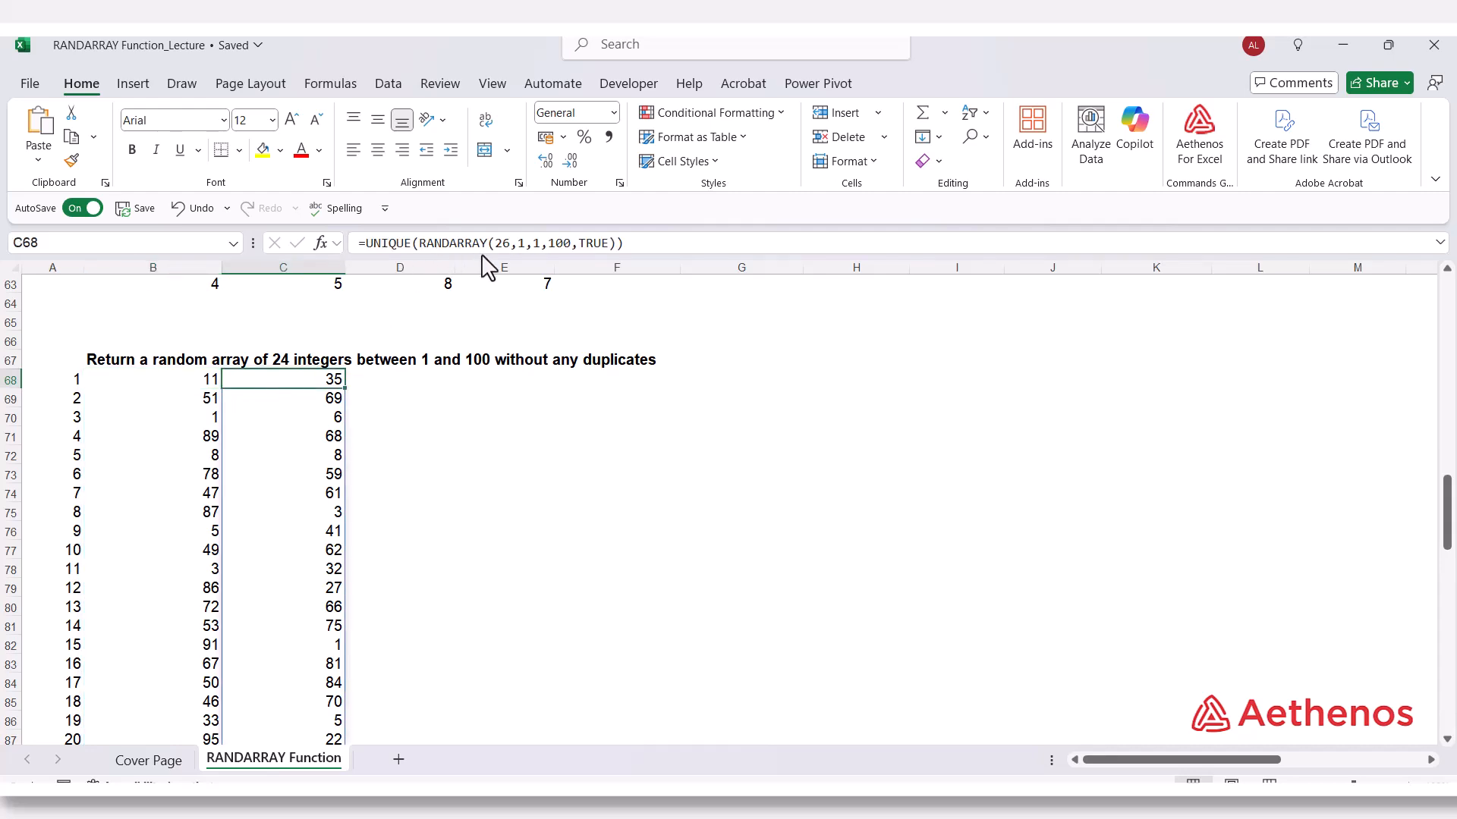
click(501, 244)
double_click(503, 244)
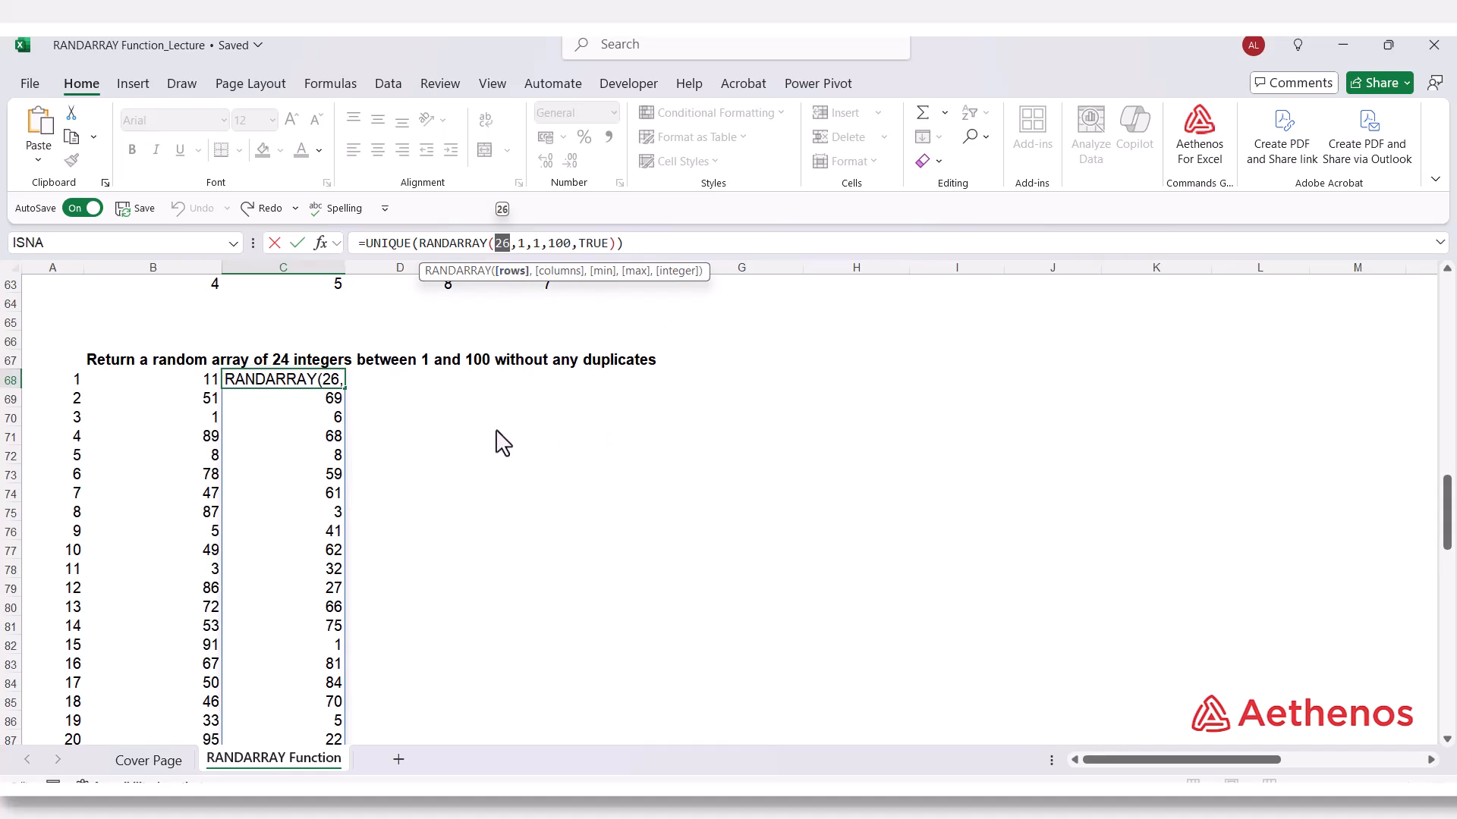
key(Escape)
In the random letter A-Z section, enter 65 in G100 and =CHAR(G100) beside it in H100.
scroll(432, 448, down, 3)
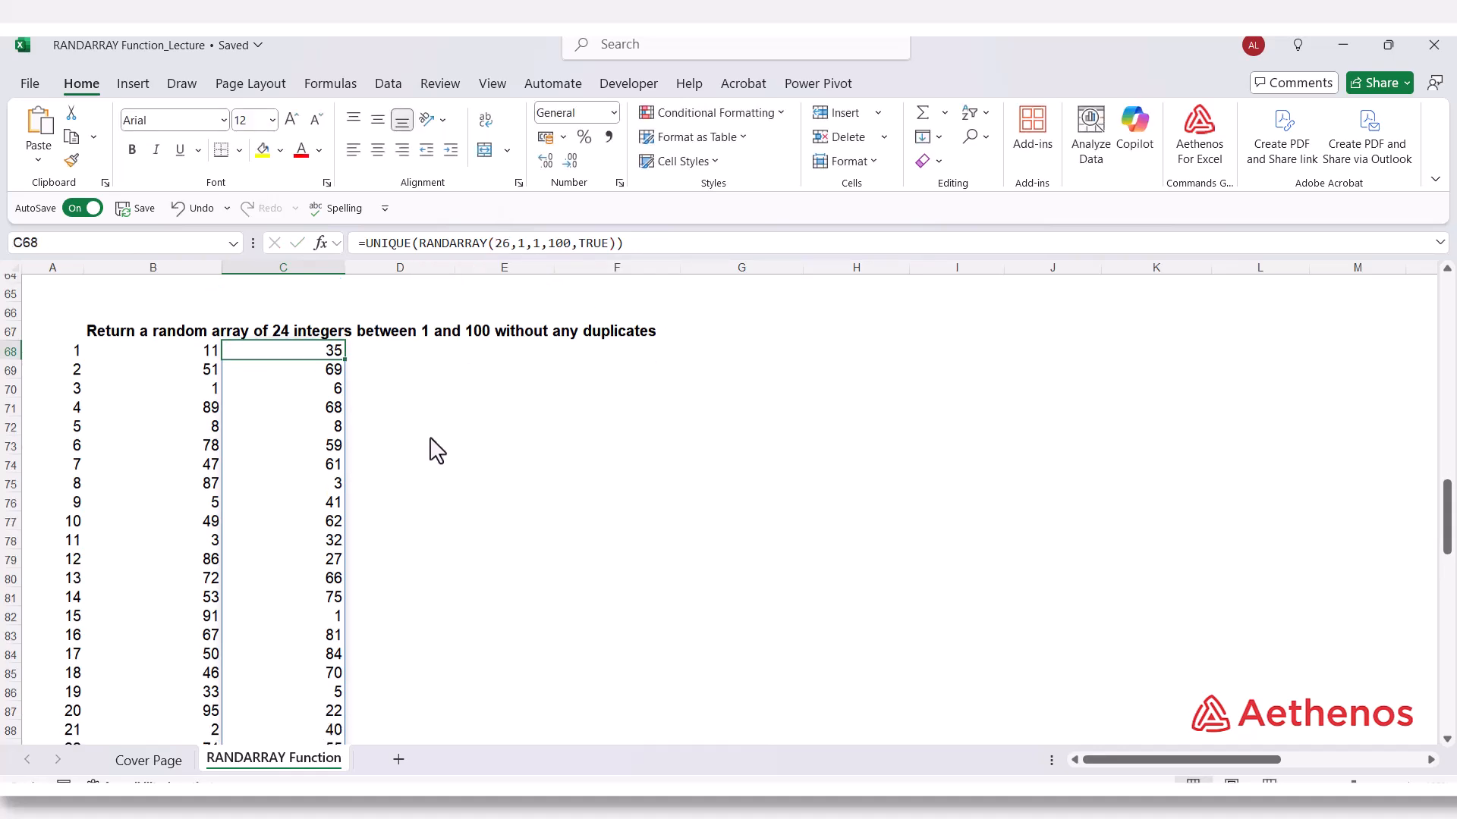
scroll(372, 518, down, 7)
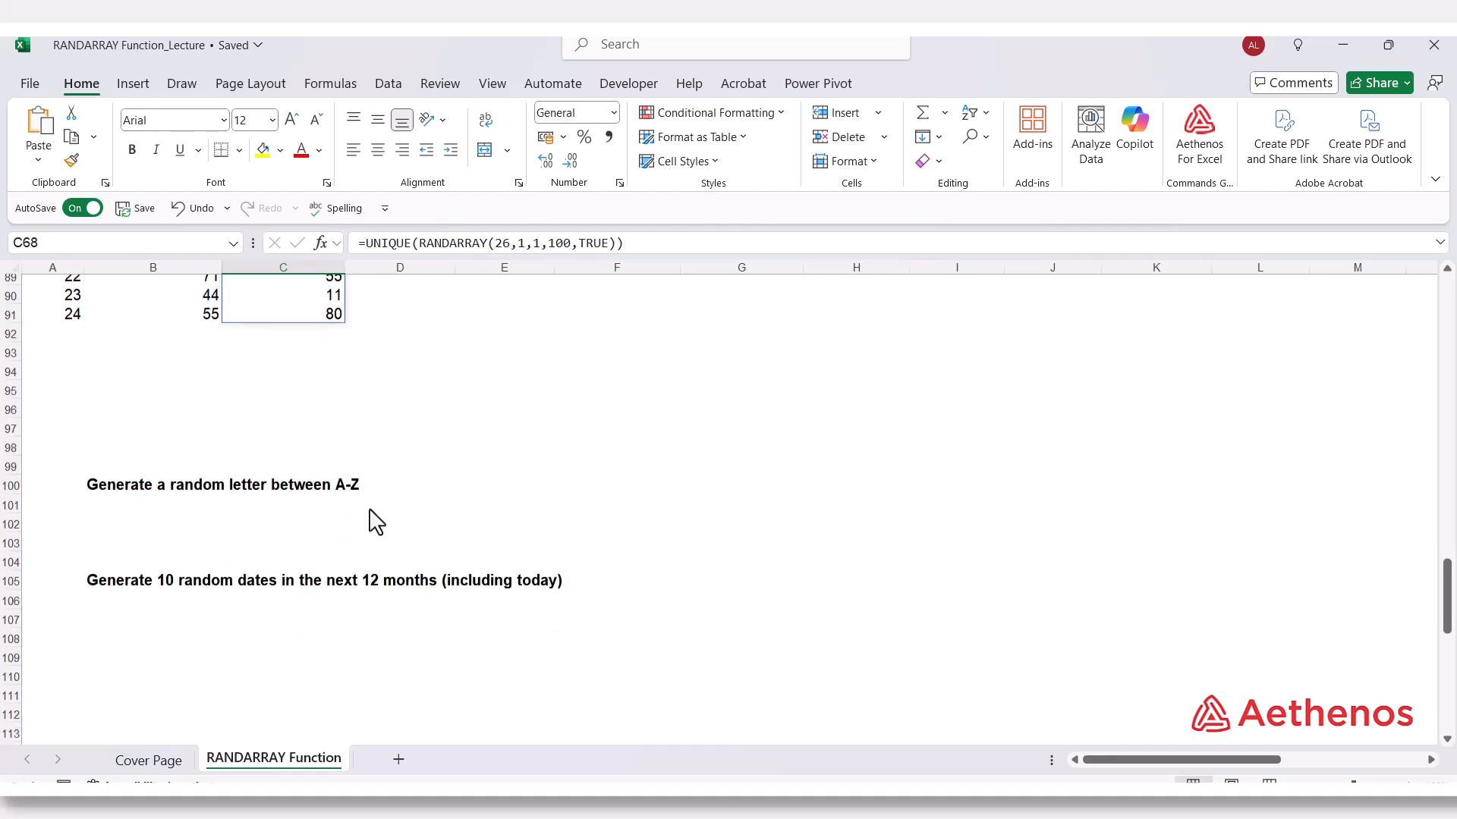
scroll(228, 455, down, 1)
scroll(107, 455, up, 1)
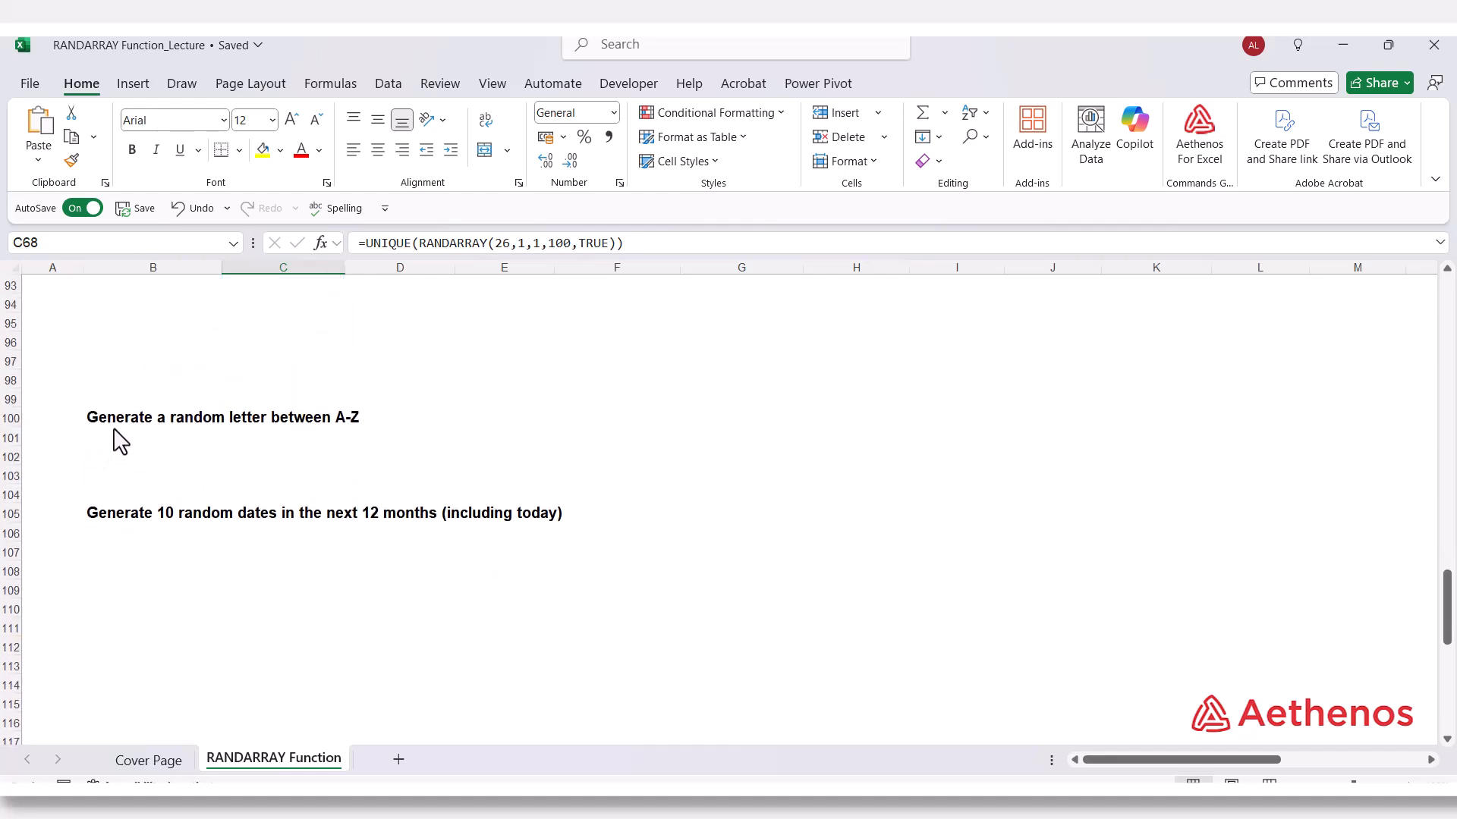
click(118, 420)
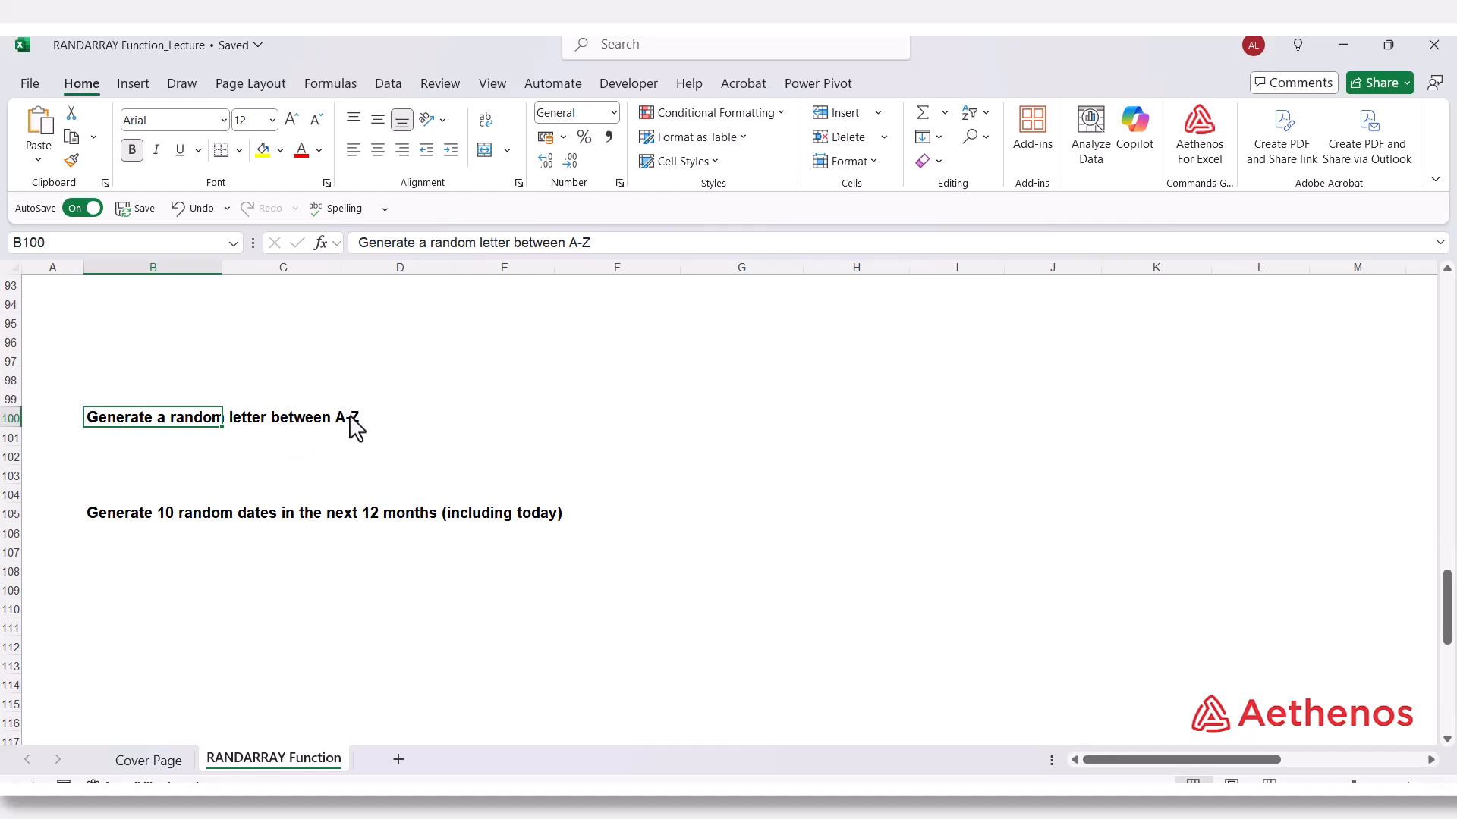
click(789, 427)
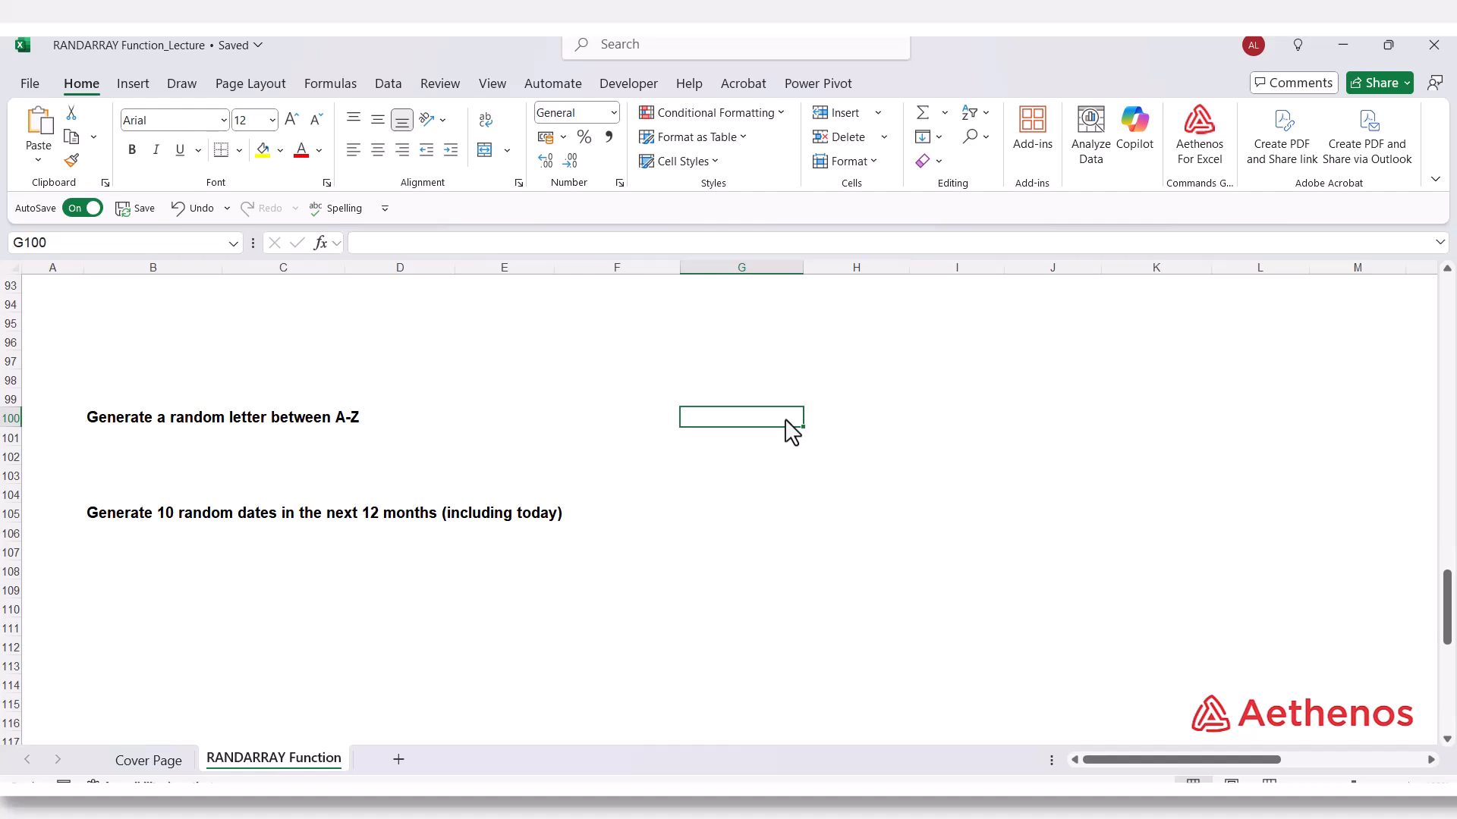
text(65)
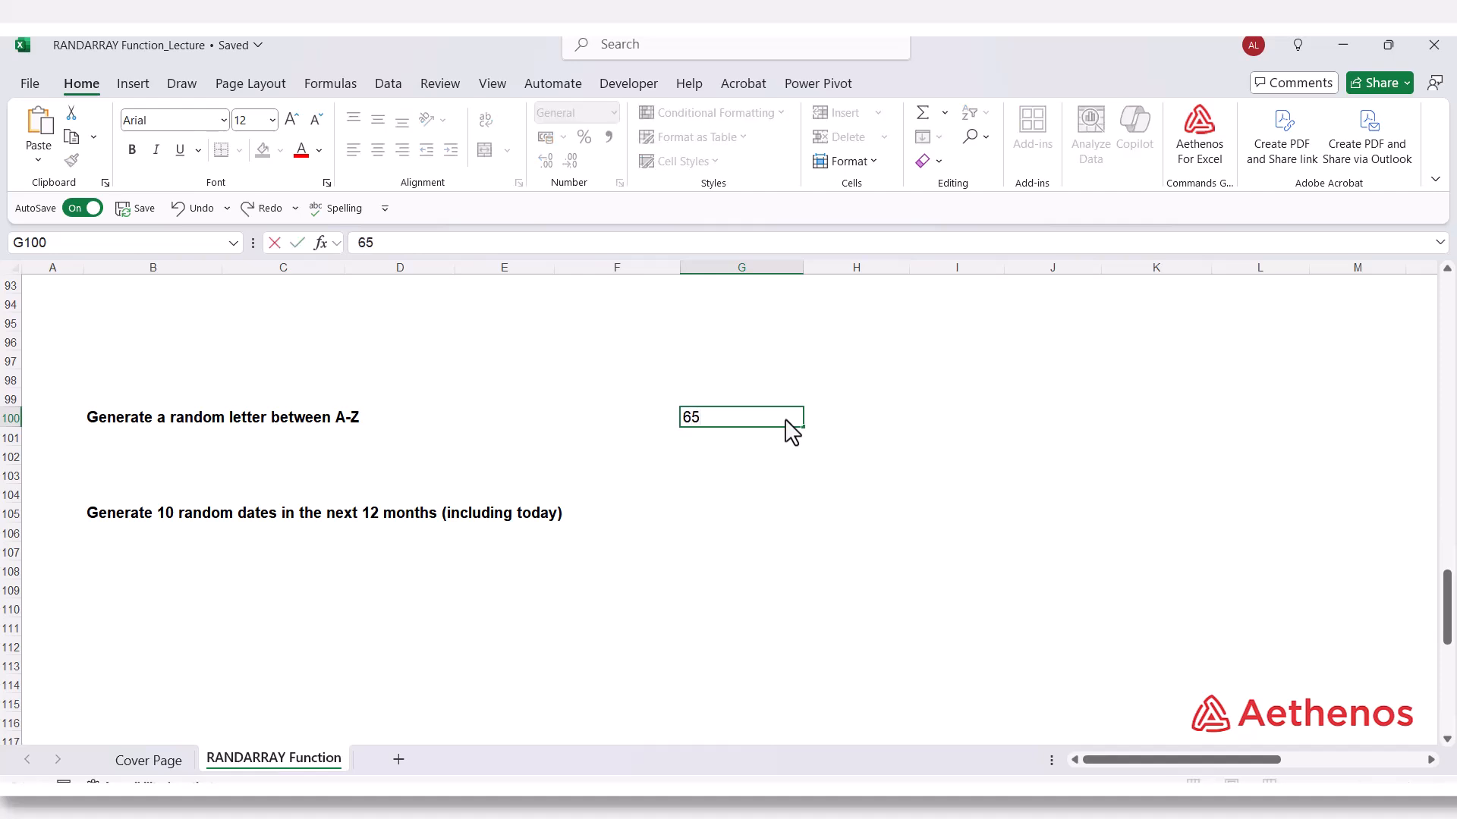
key(Tab)
text(=char)
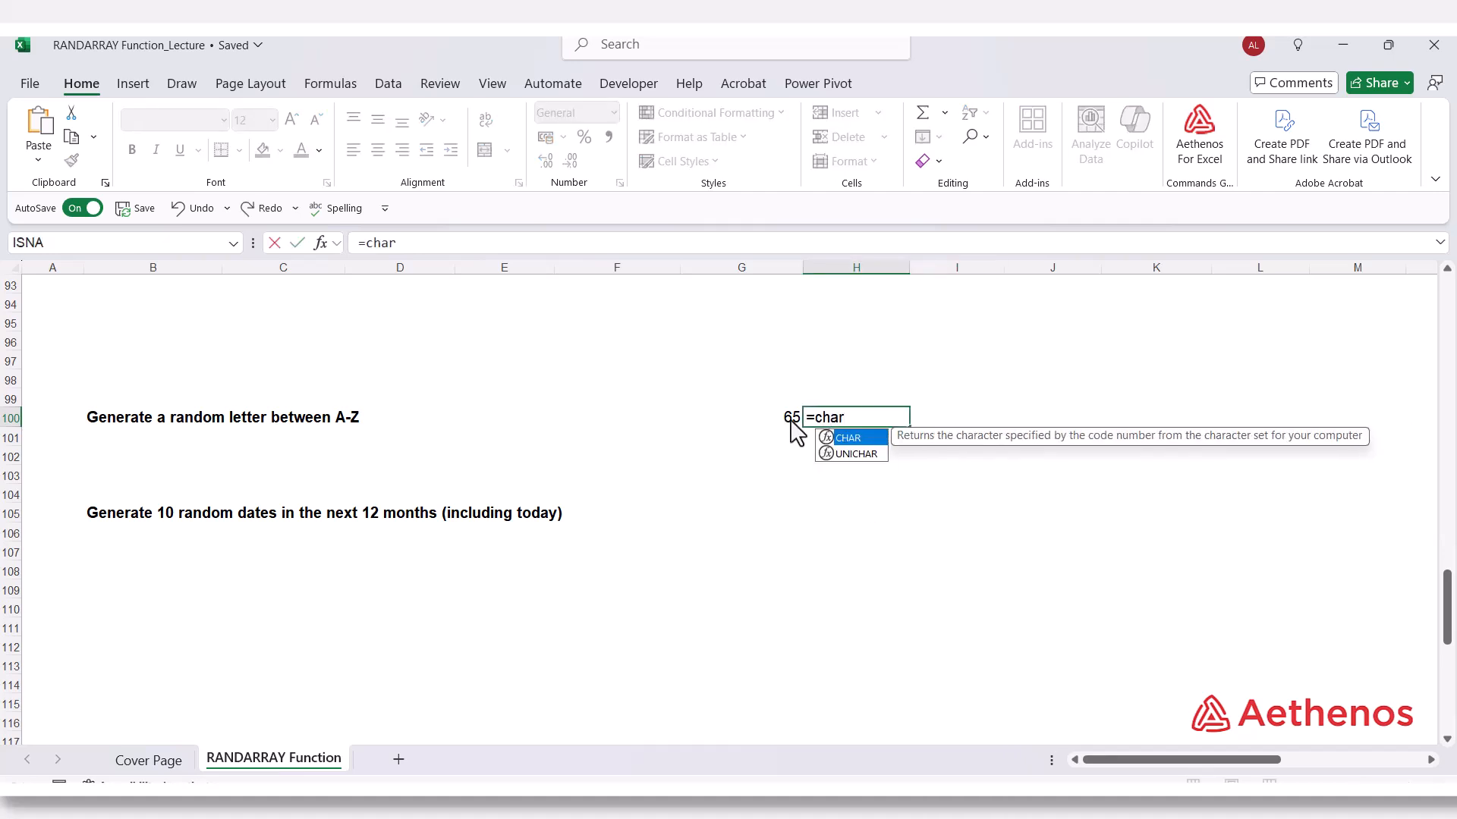
key(Tab)
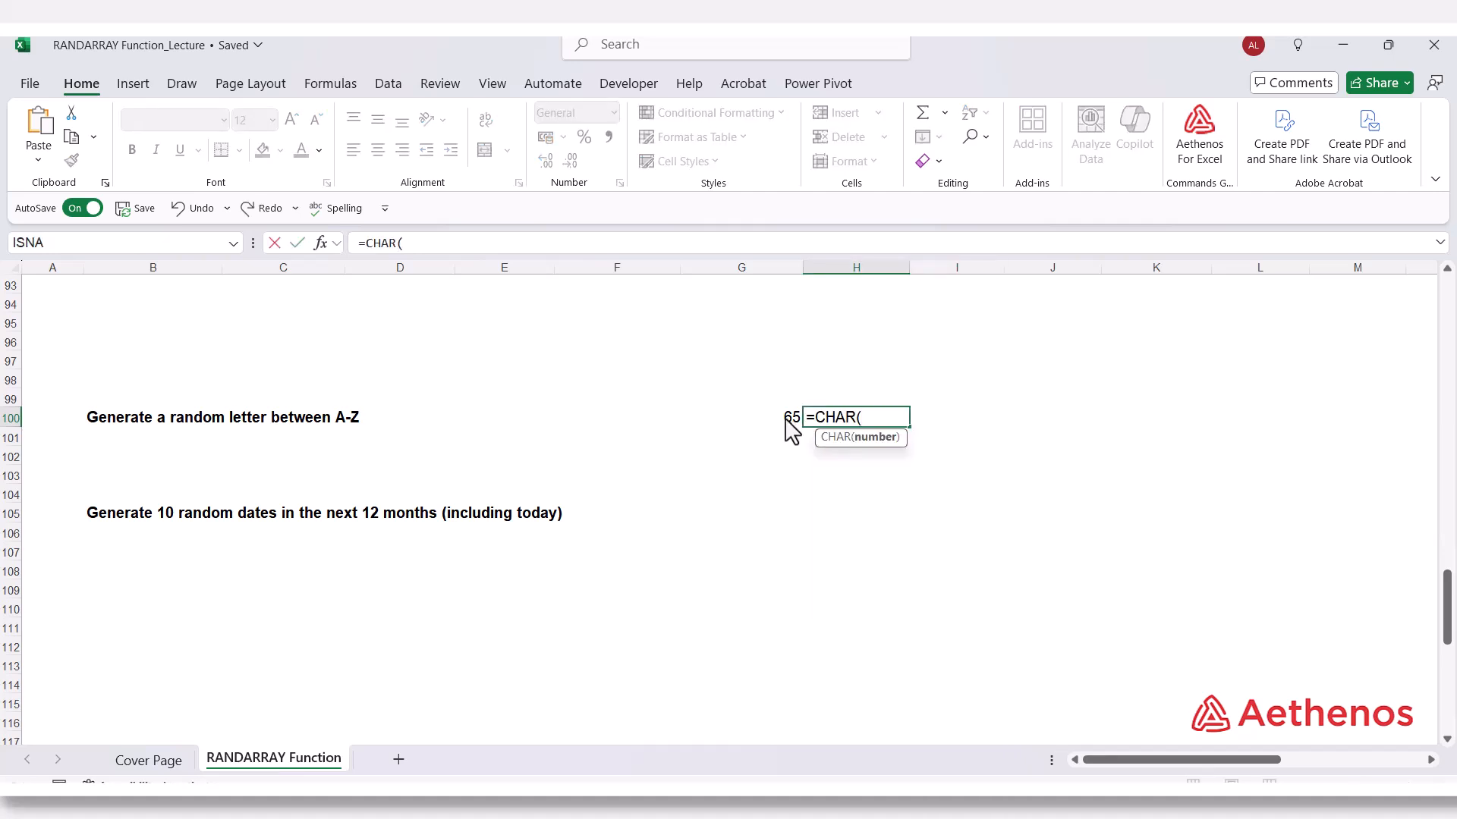
click(789, 421)
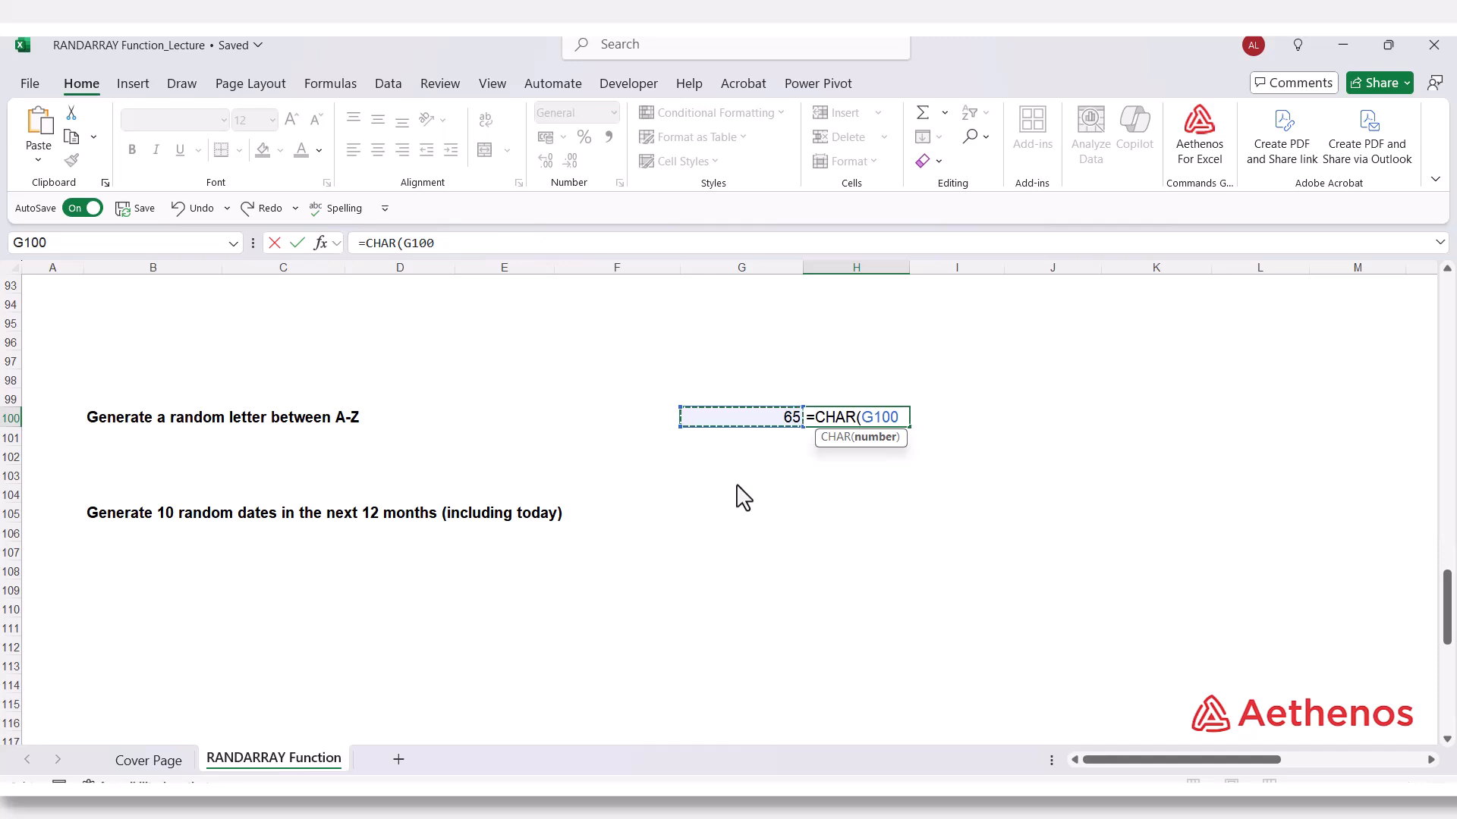
text())
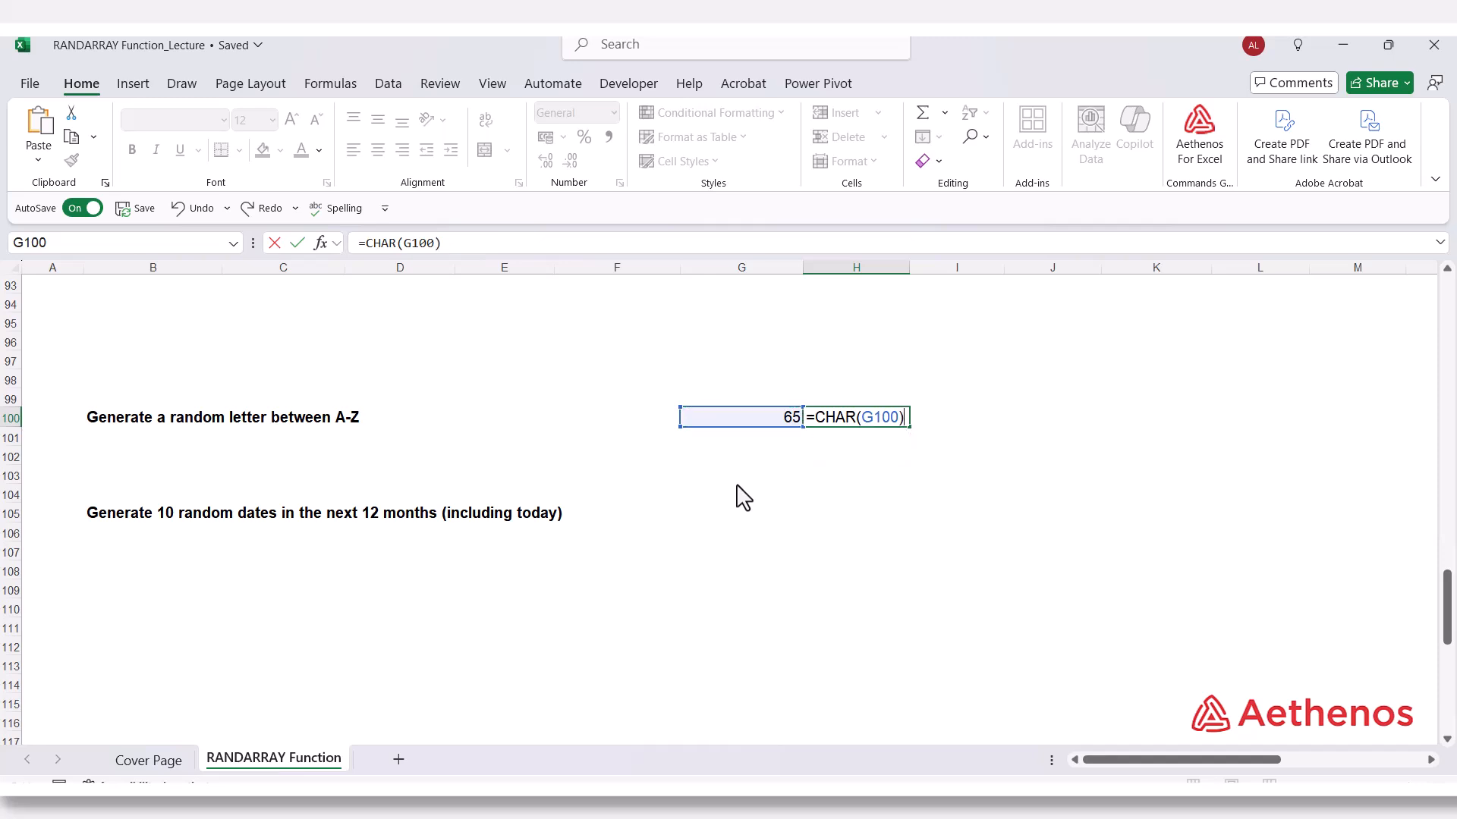
key(Return)
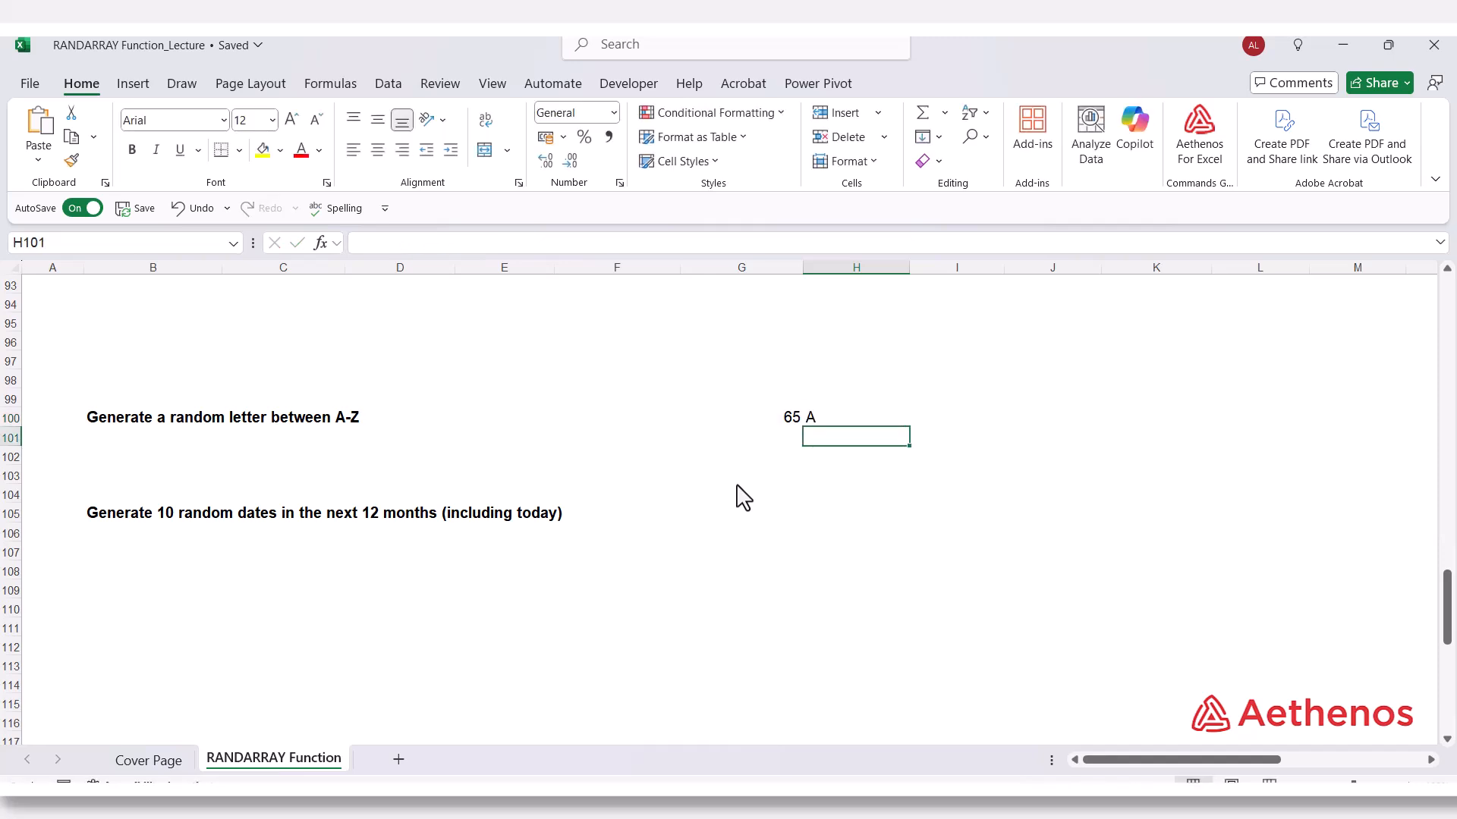
Enter 66 in G101 below the 65 and extend the number series down column G to 90 in G125.
click(789, 422)
click(784, 438)
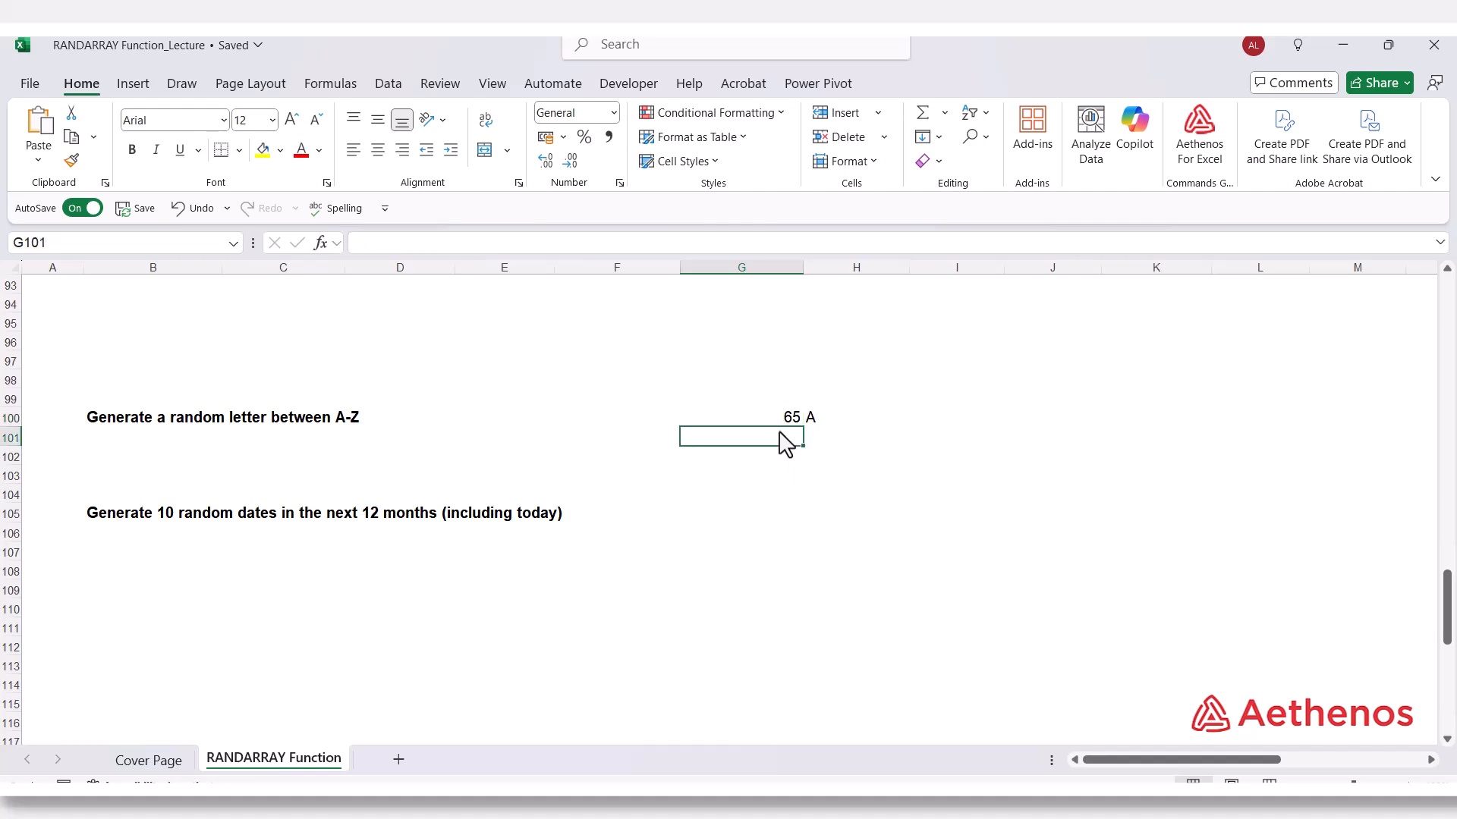
text(65)
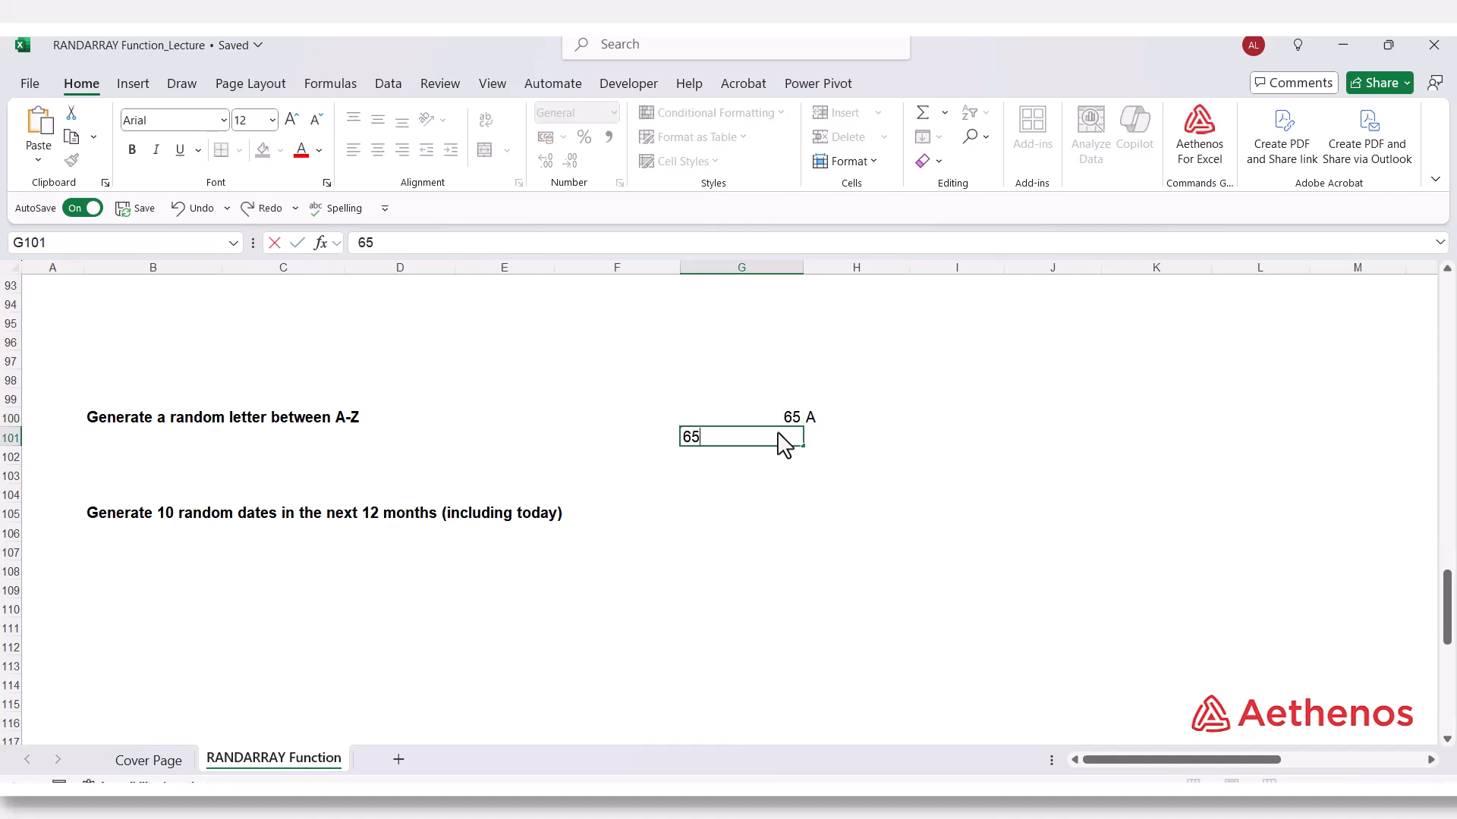
key(BackSpace)
text(6)
key(Return)
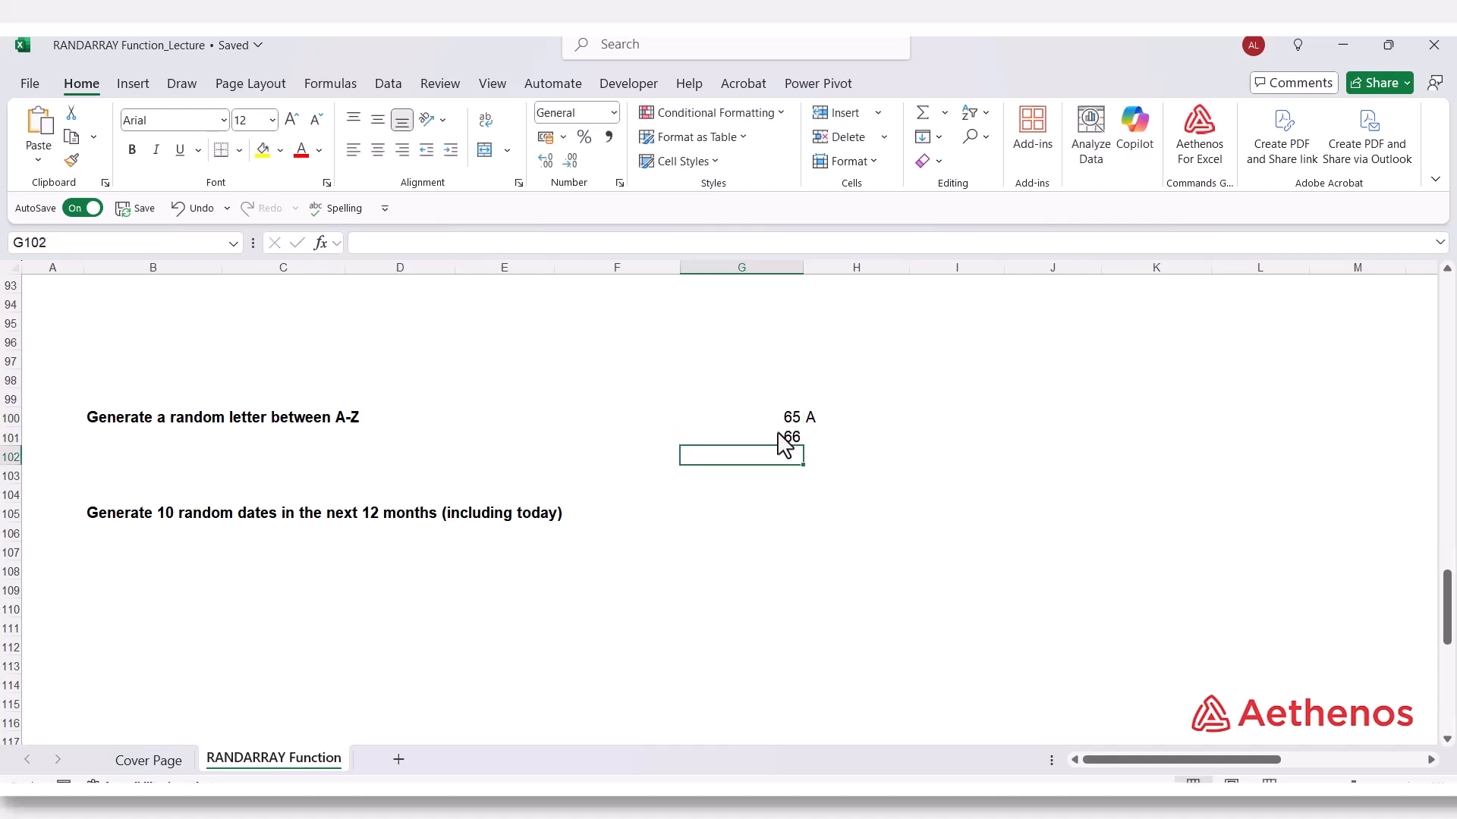
click(784, 424)
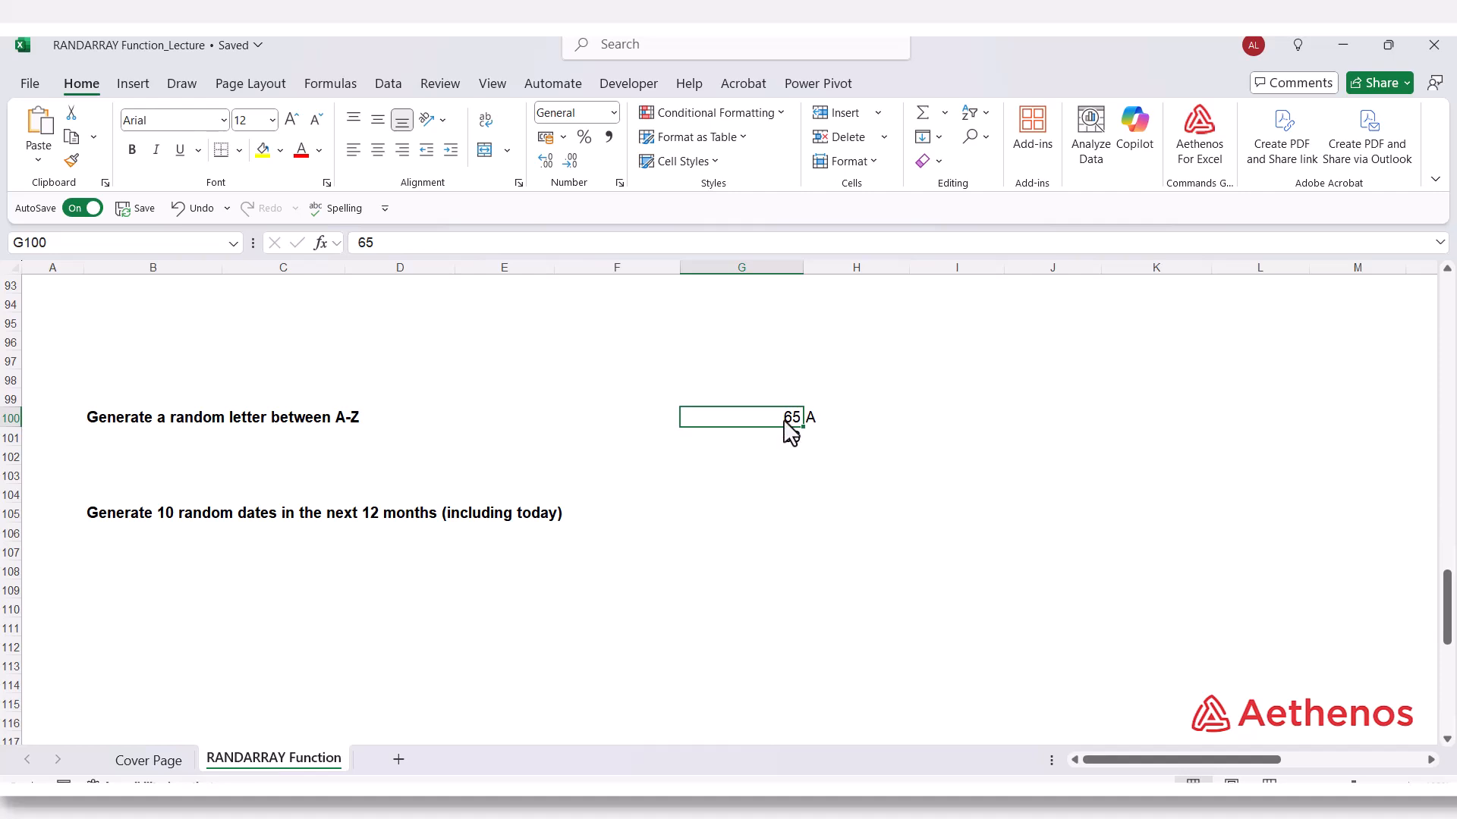
mouse_move(783, 427)
mouse_down()
mouse_move(781, 759)
mouse_move(781, 673)
mouse_up()
scroll(782, 673, up, 4)
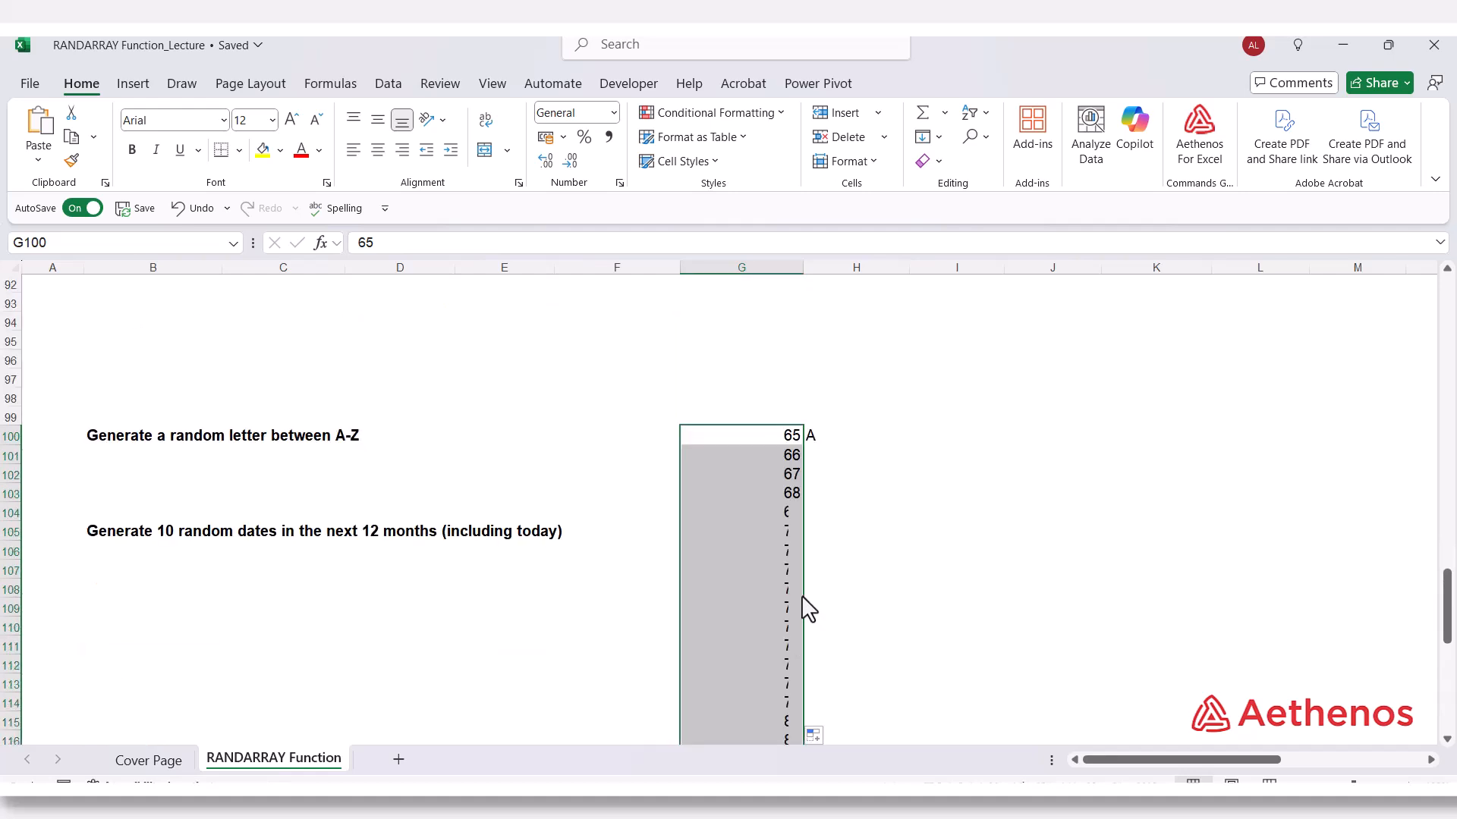
Fill the CHAR formula in H100 down column H alongside all the codes to H125.
click(831, 442)
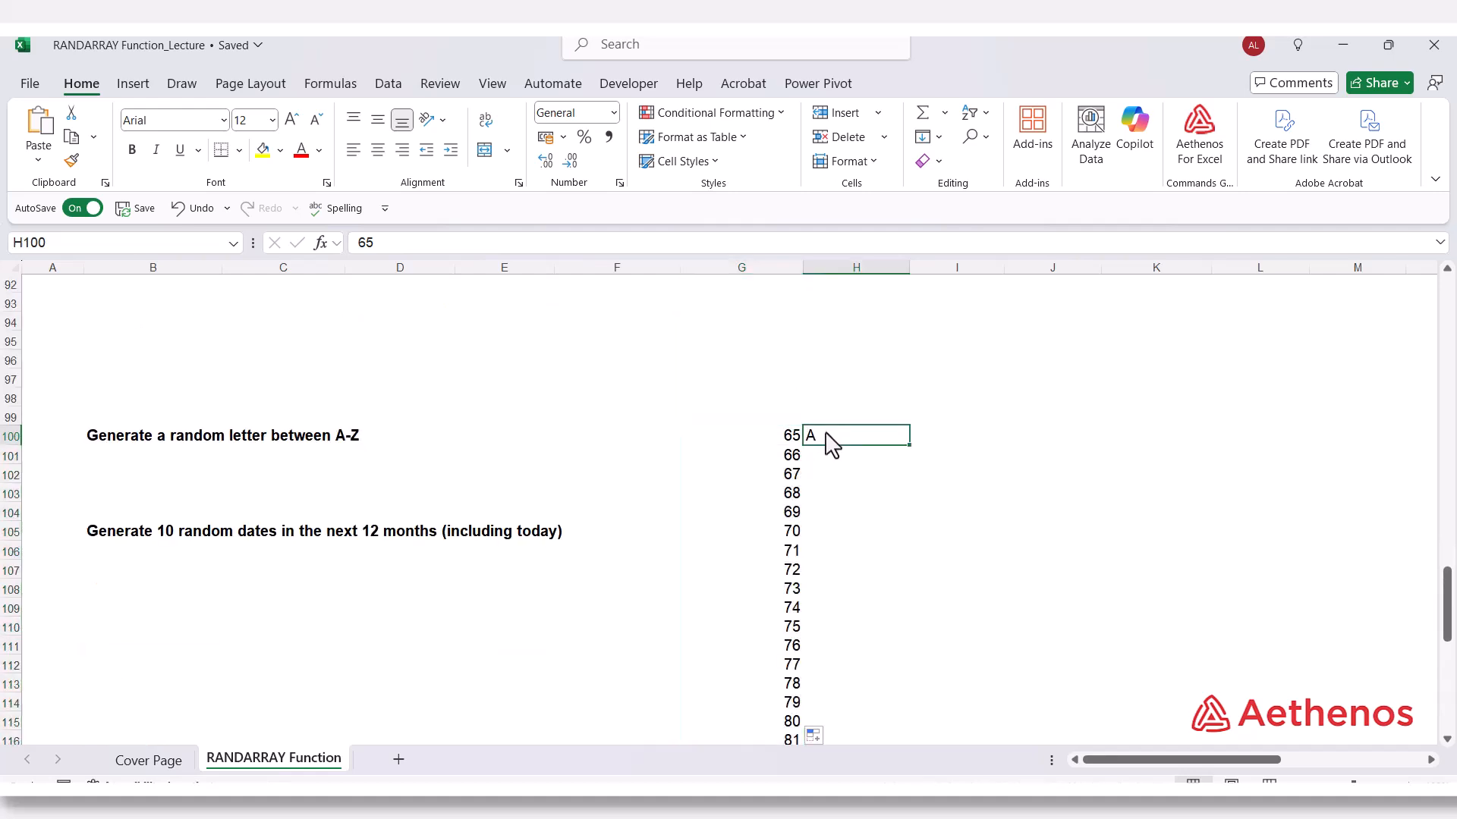
double_click(909, 446)
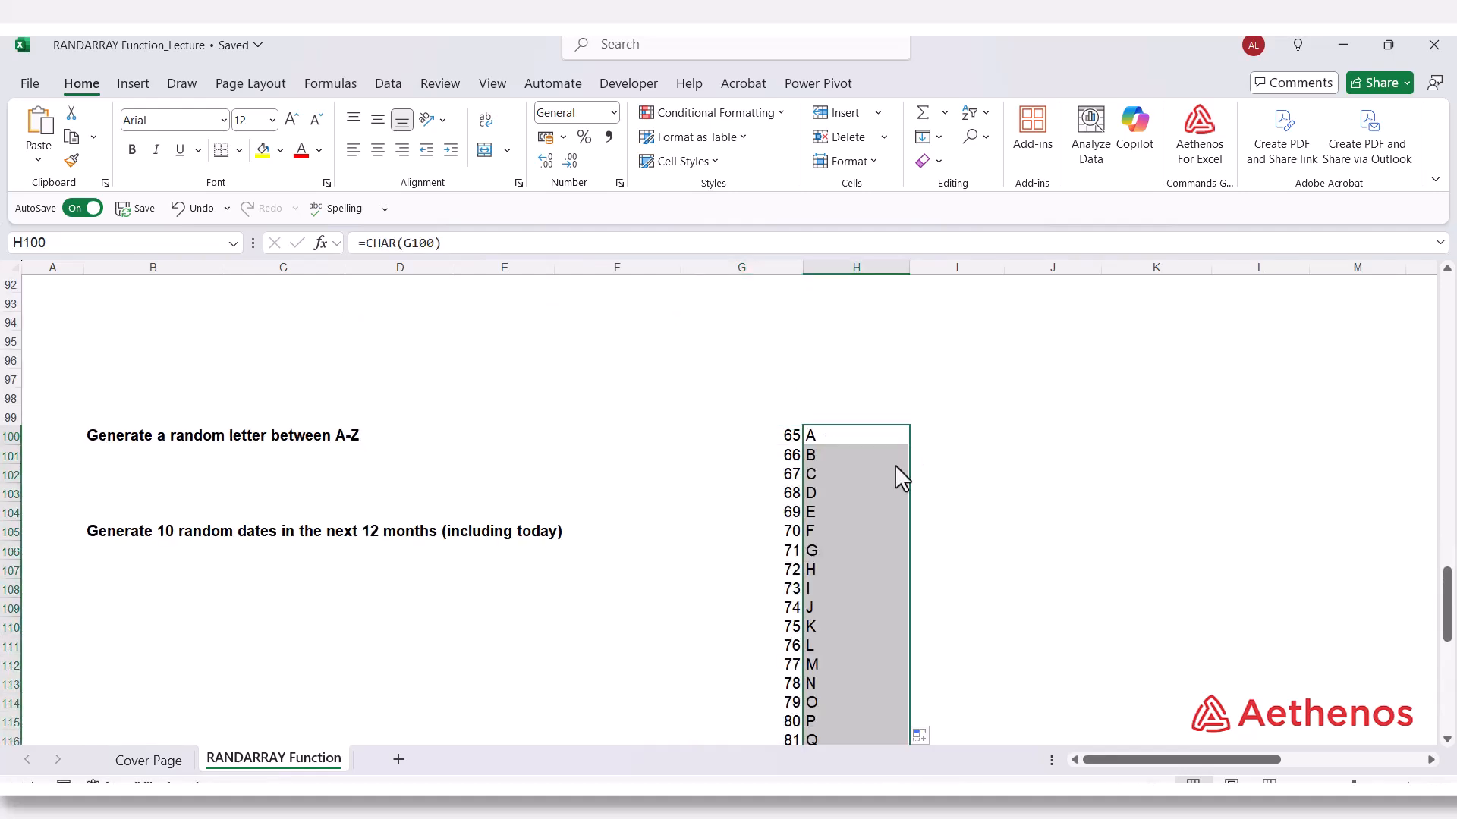
scroll(893, 470, down, 5)
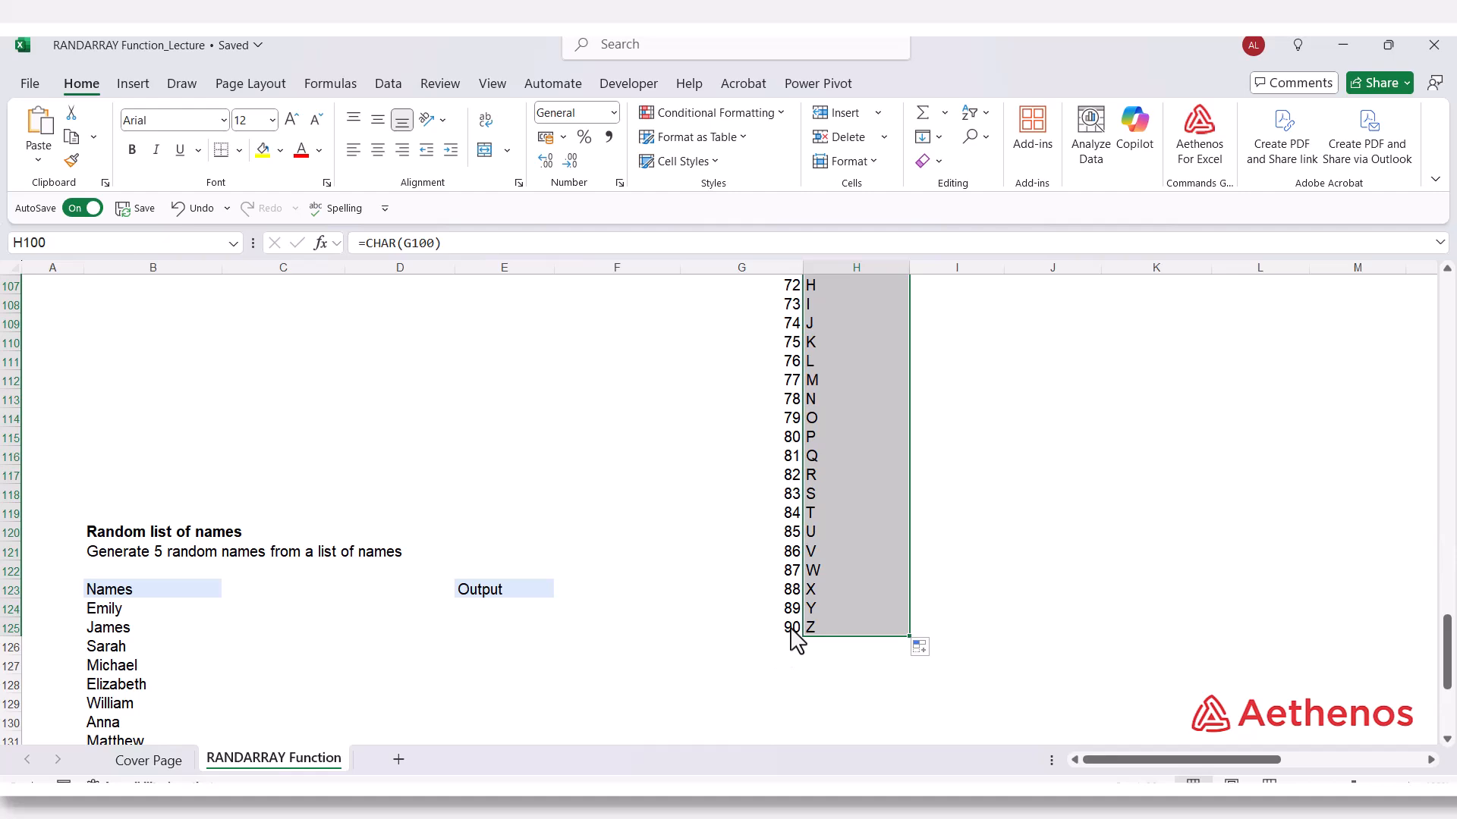
Compare the first and last codes in column G with their letters in column H, and inspect the CHAR formula in H100.
click(791, 631)
scroll(757, 455, up, 3)
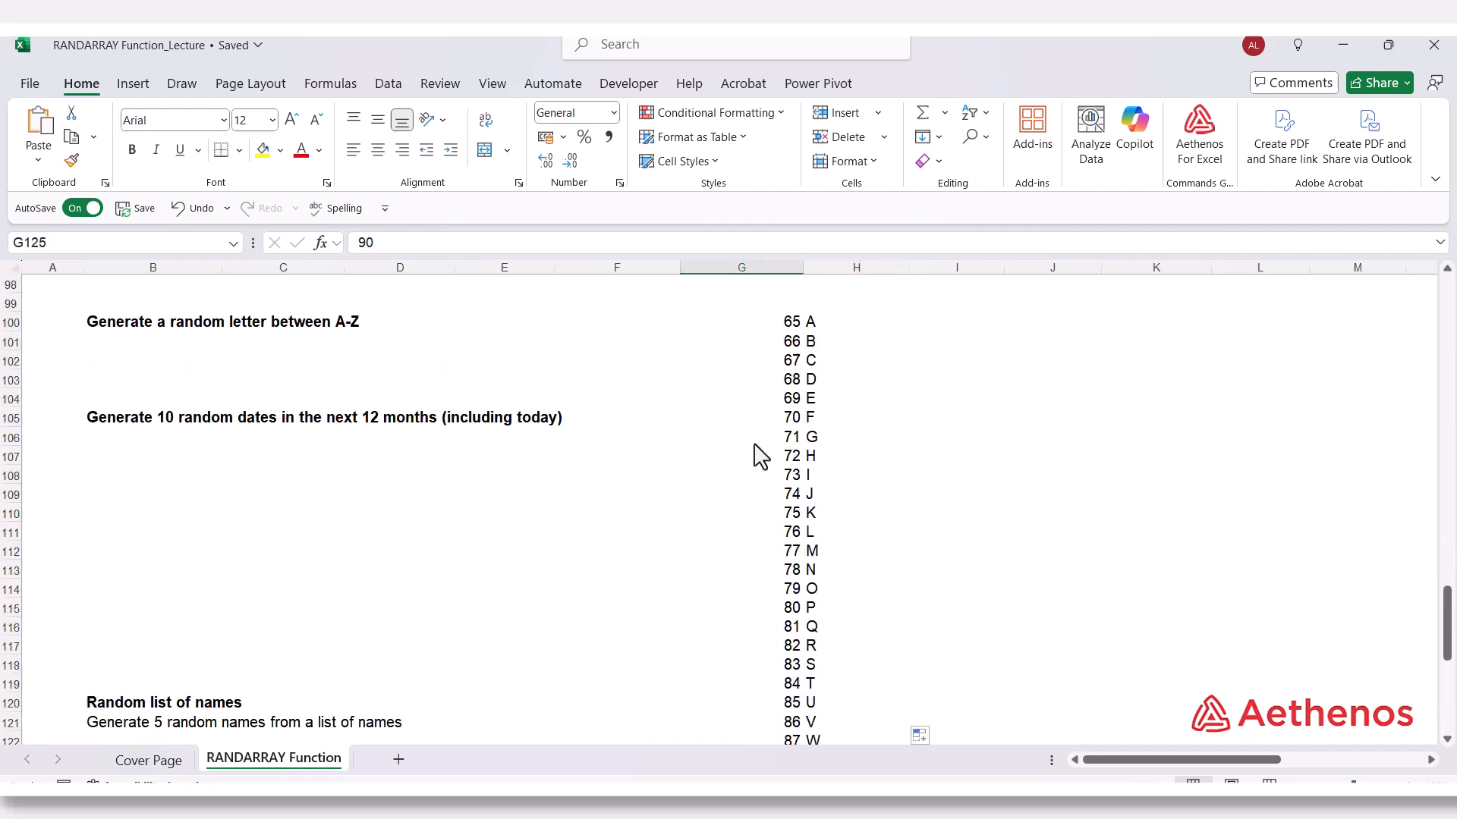
click(789, 325)
scroll(797, 638, down, 2)
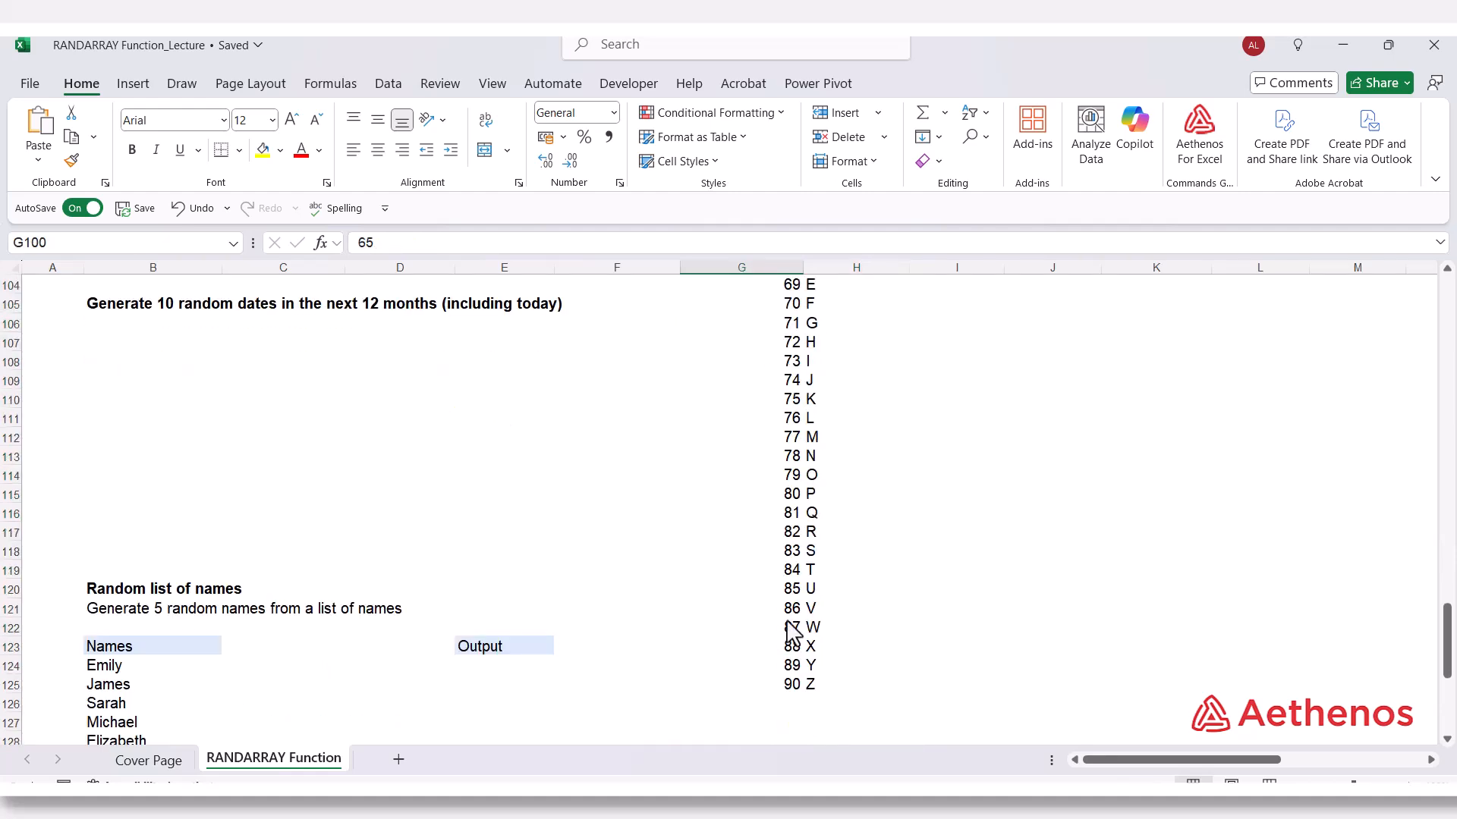
click(793, 691)
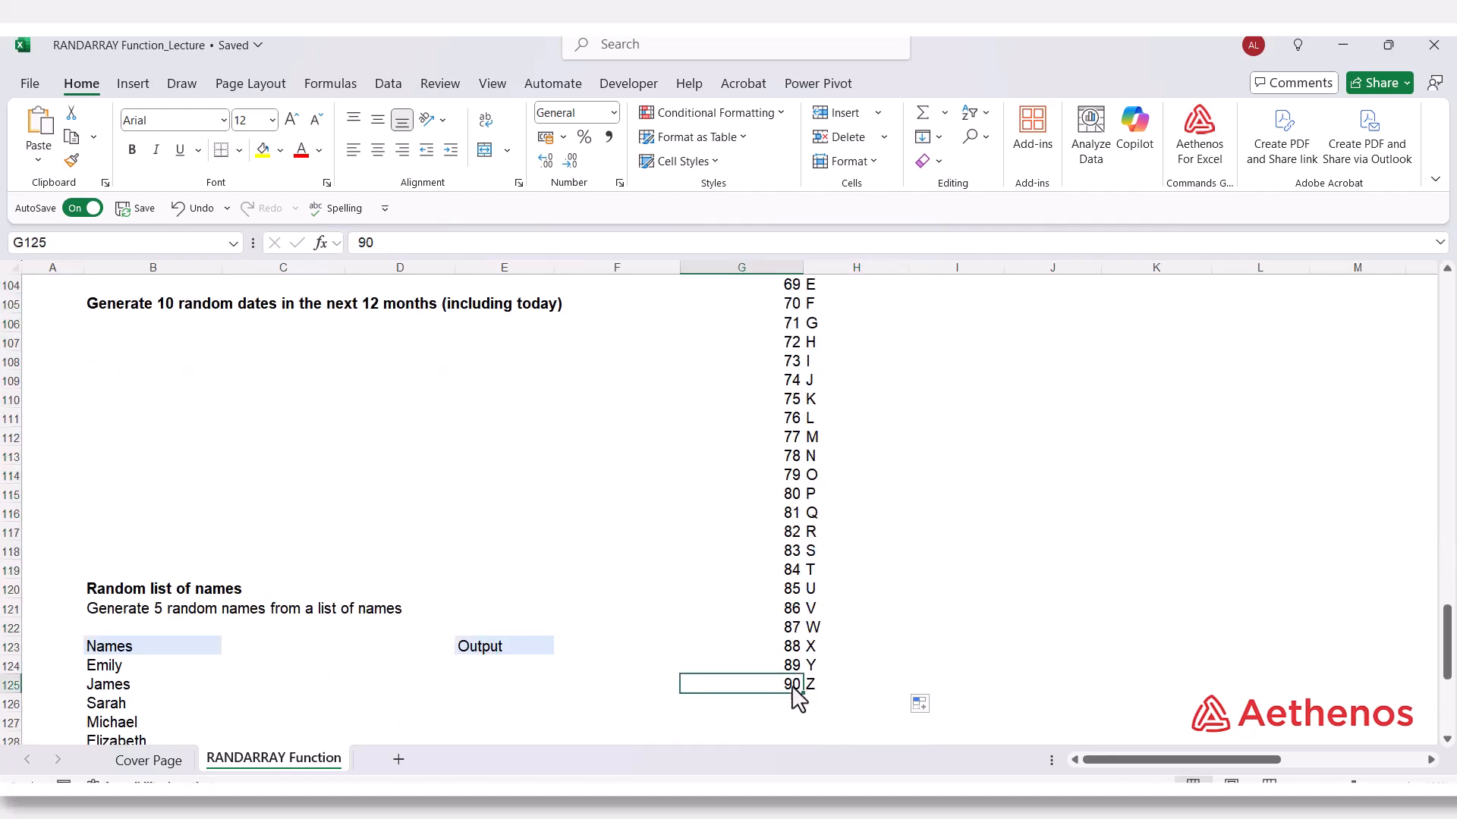
click(839, 691)
scroll(839, 683, up, 1)
scroll(840, 671, up, 4)
click(829, 438)
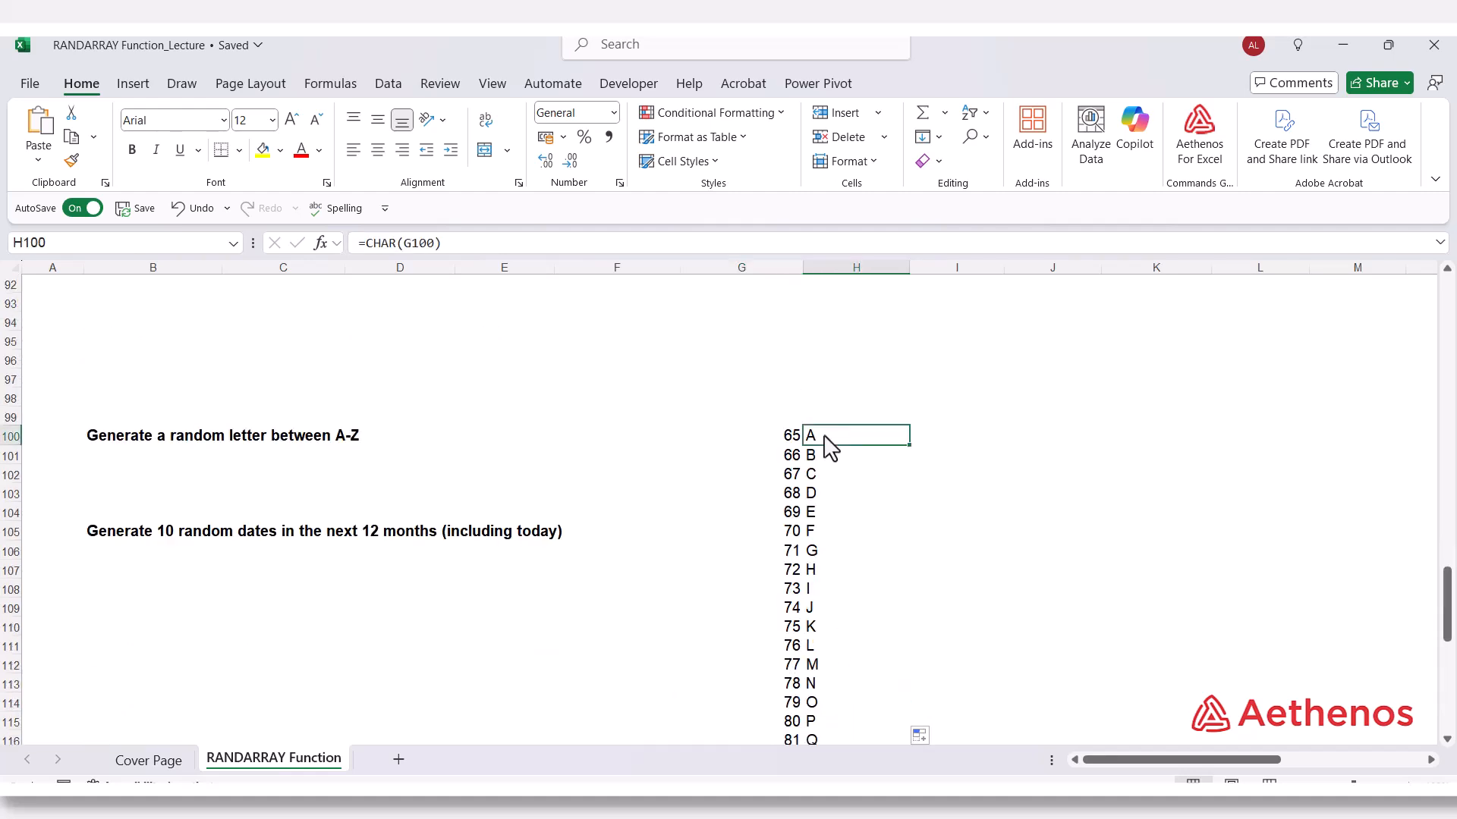
scroll(845, 559, down, 4)
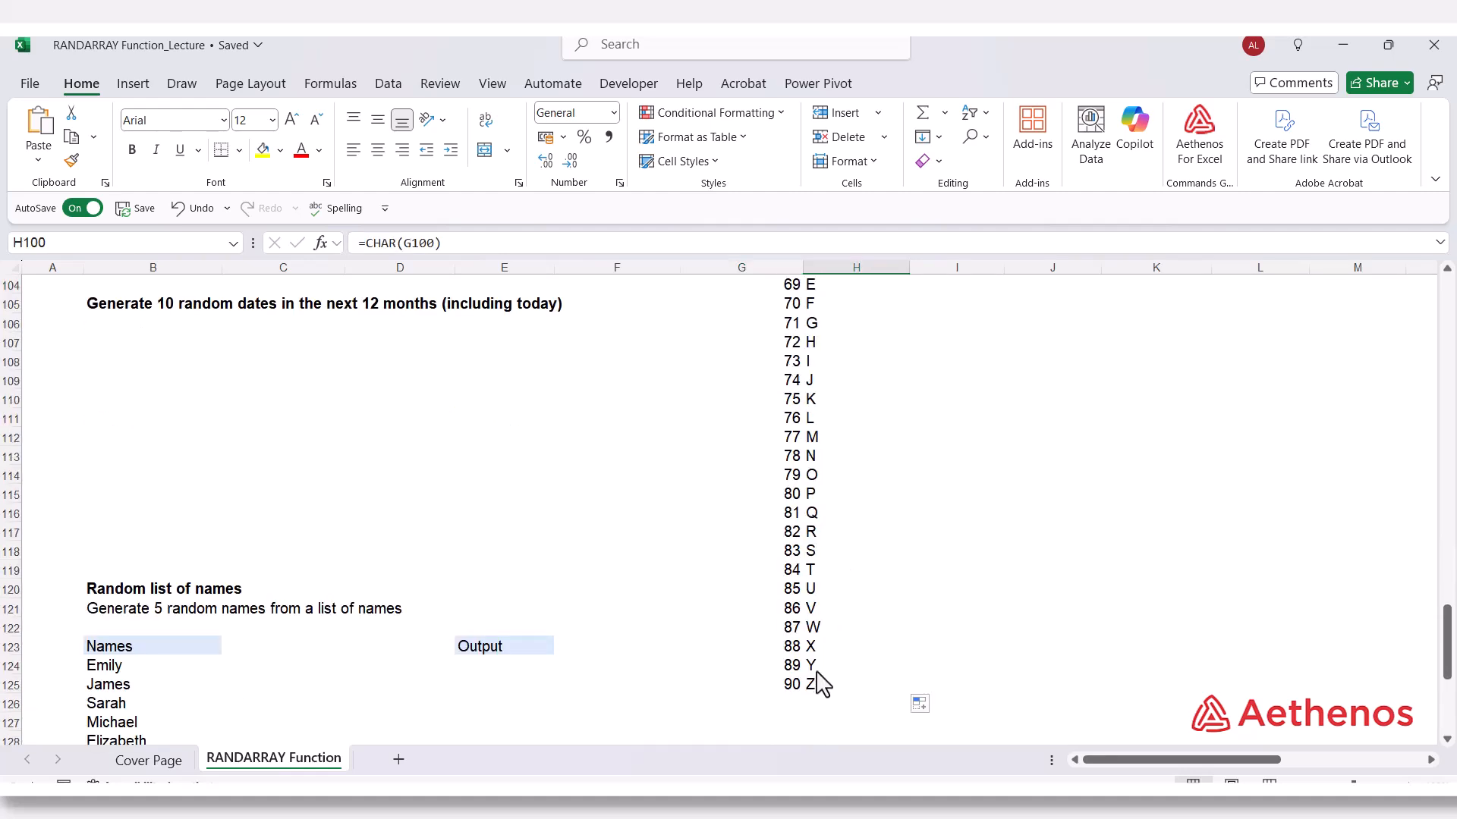
click(820, 687)
scroll(817, 494, up, 3)
click(826, 384)
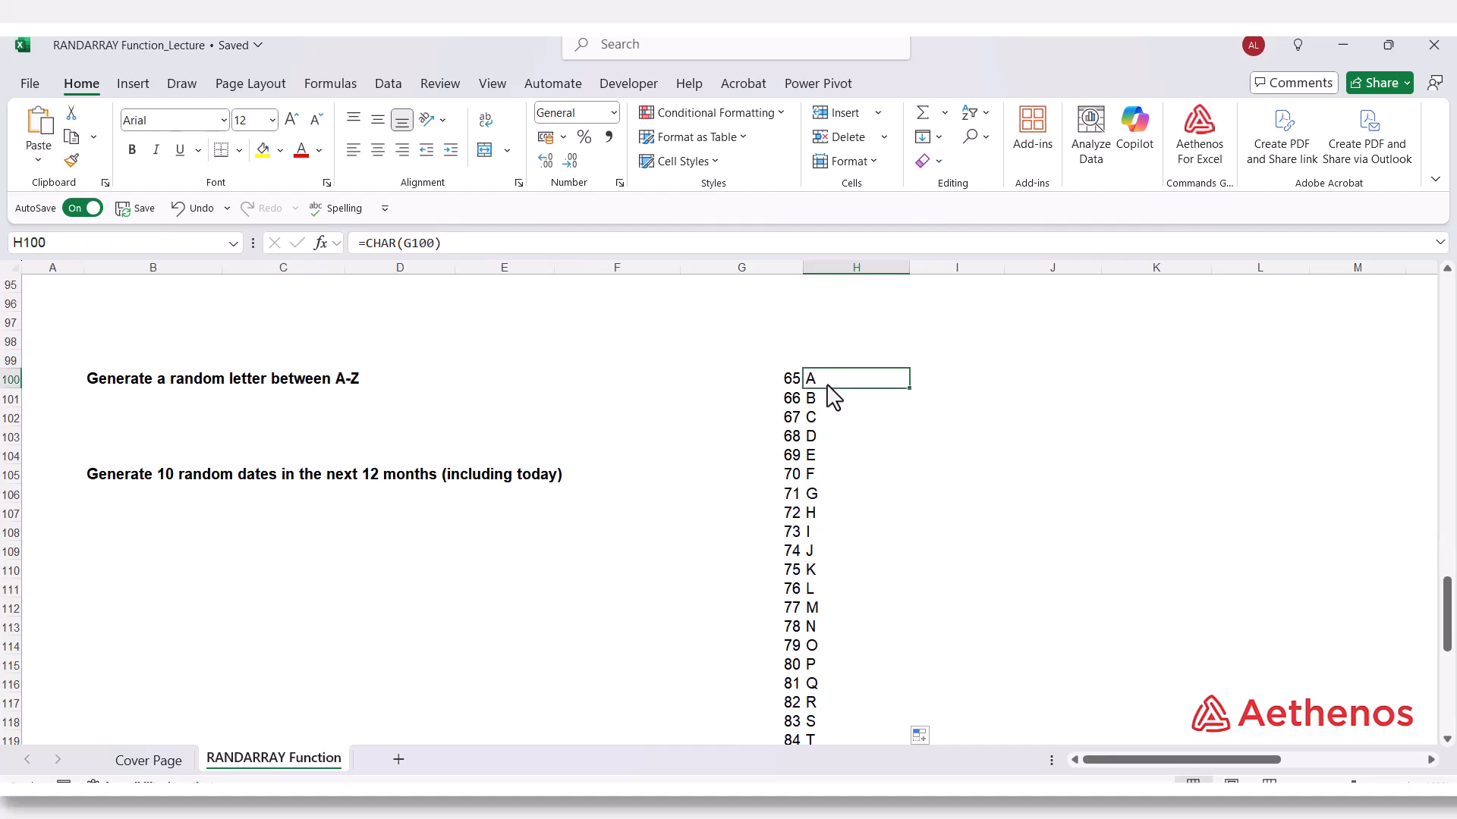
double_click(826, 384)
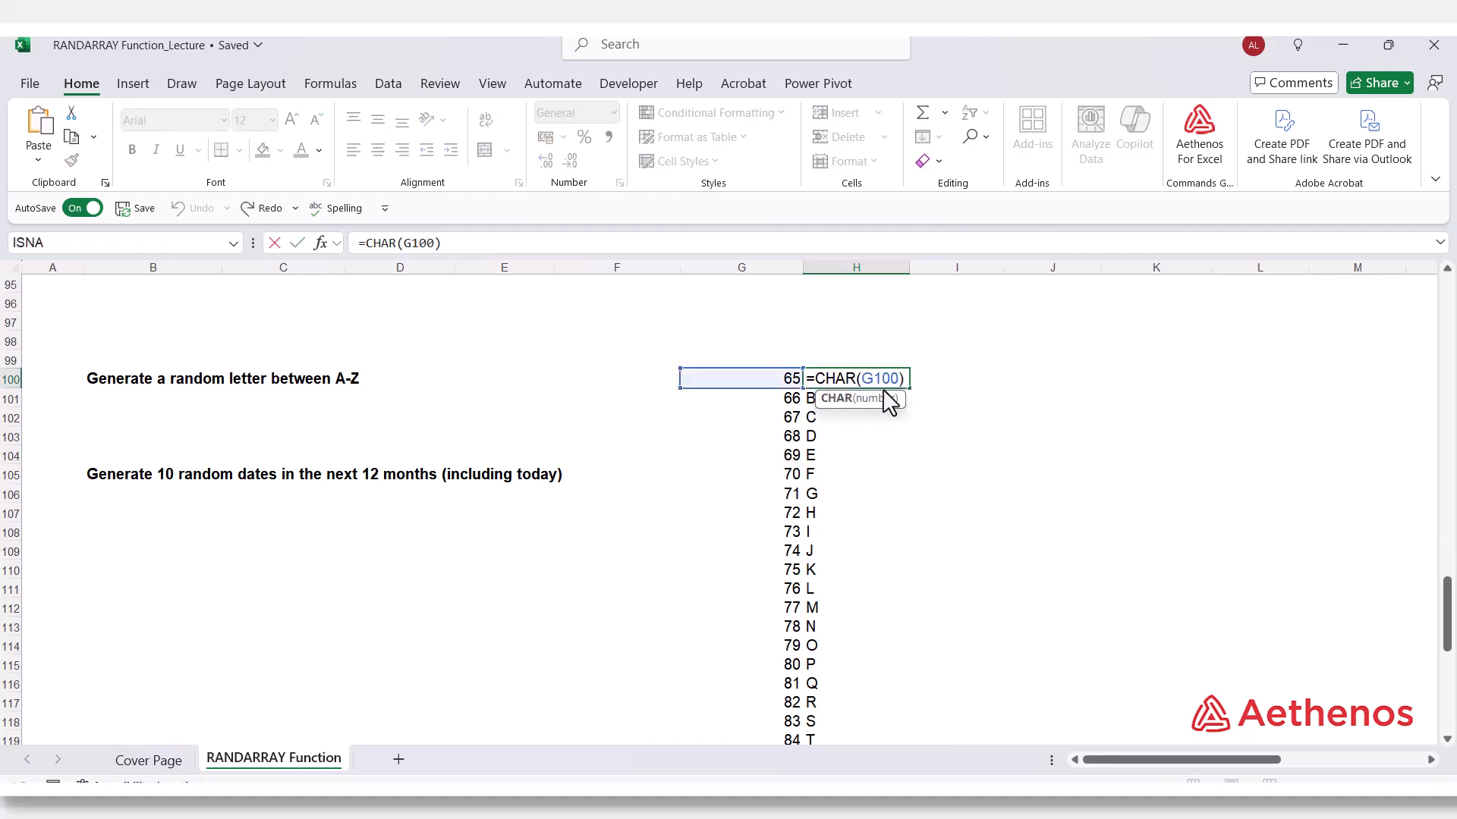
key(ctrl+Return)
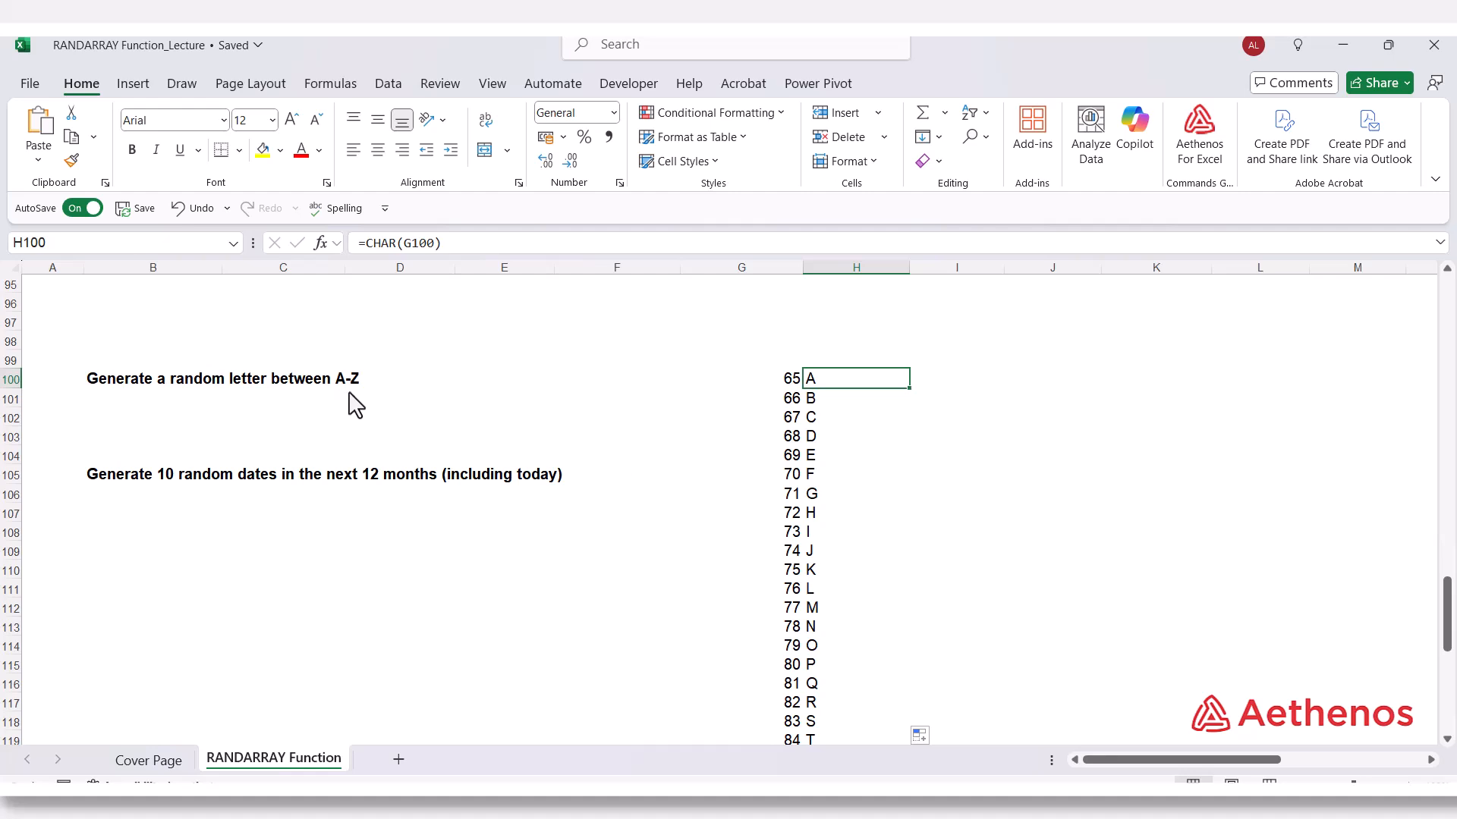
Enter =CHAR(RANDARRAY(1,1,65,90,TRUE)) in B102 to generate one random letter between A and Z.
click(145, 423)
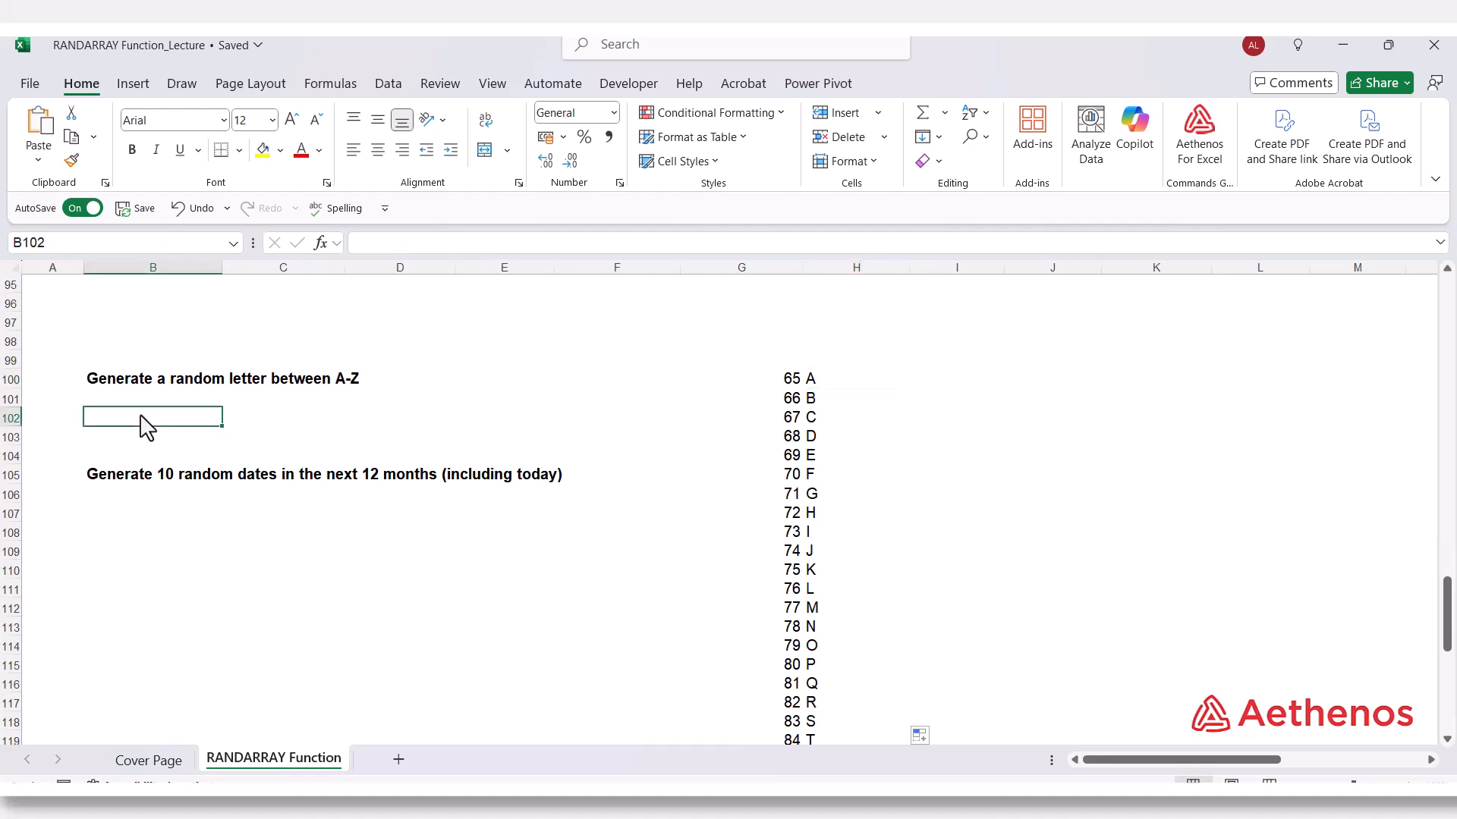
text(=)
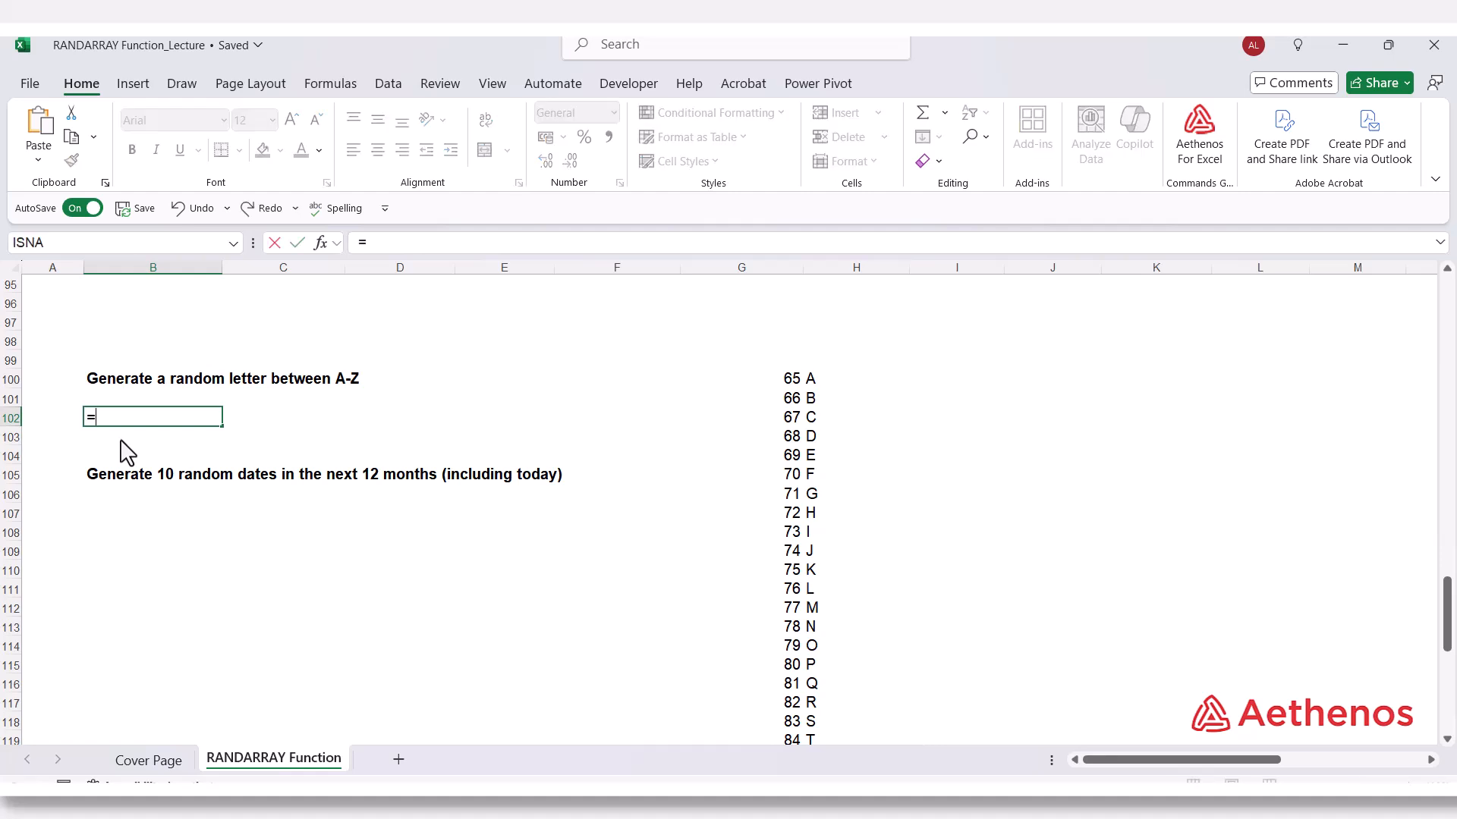
text(C)
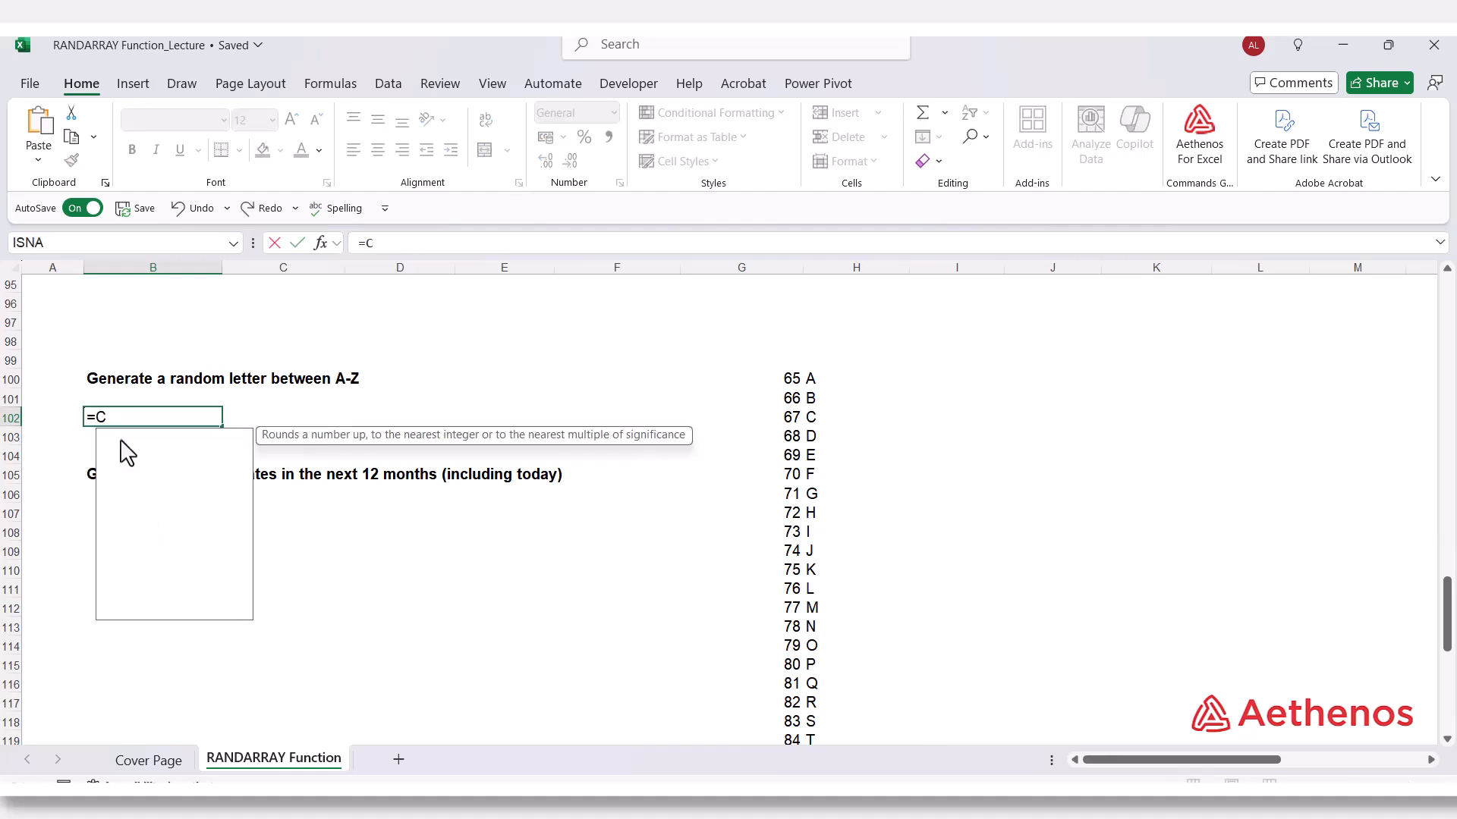
text(HAR()
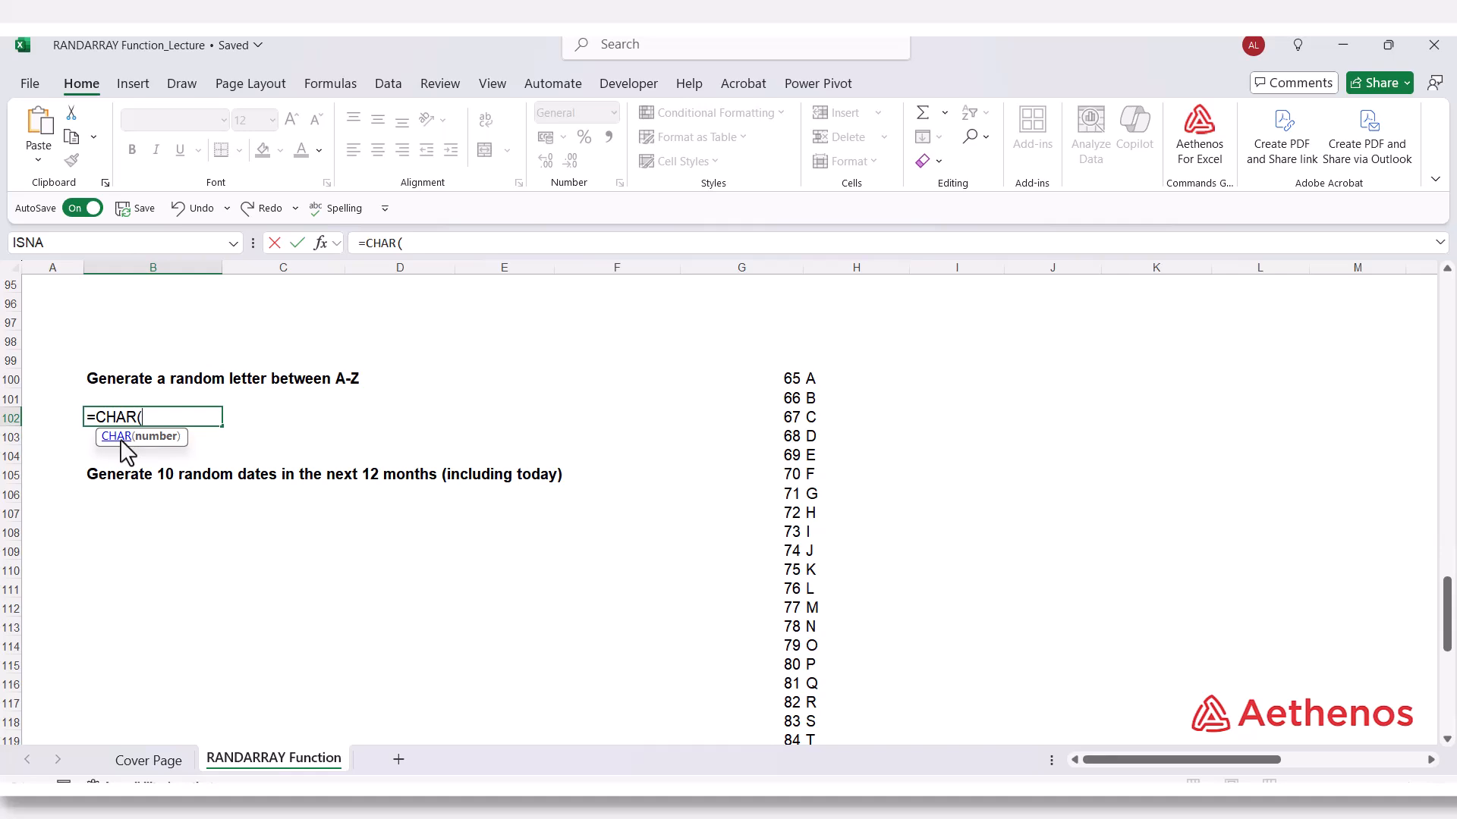
text(Ran)
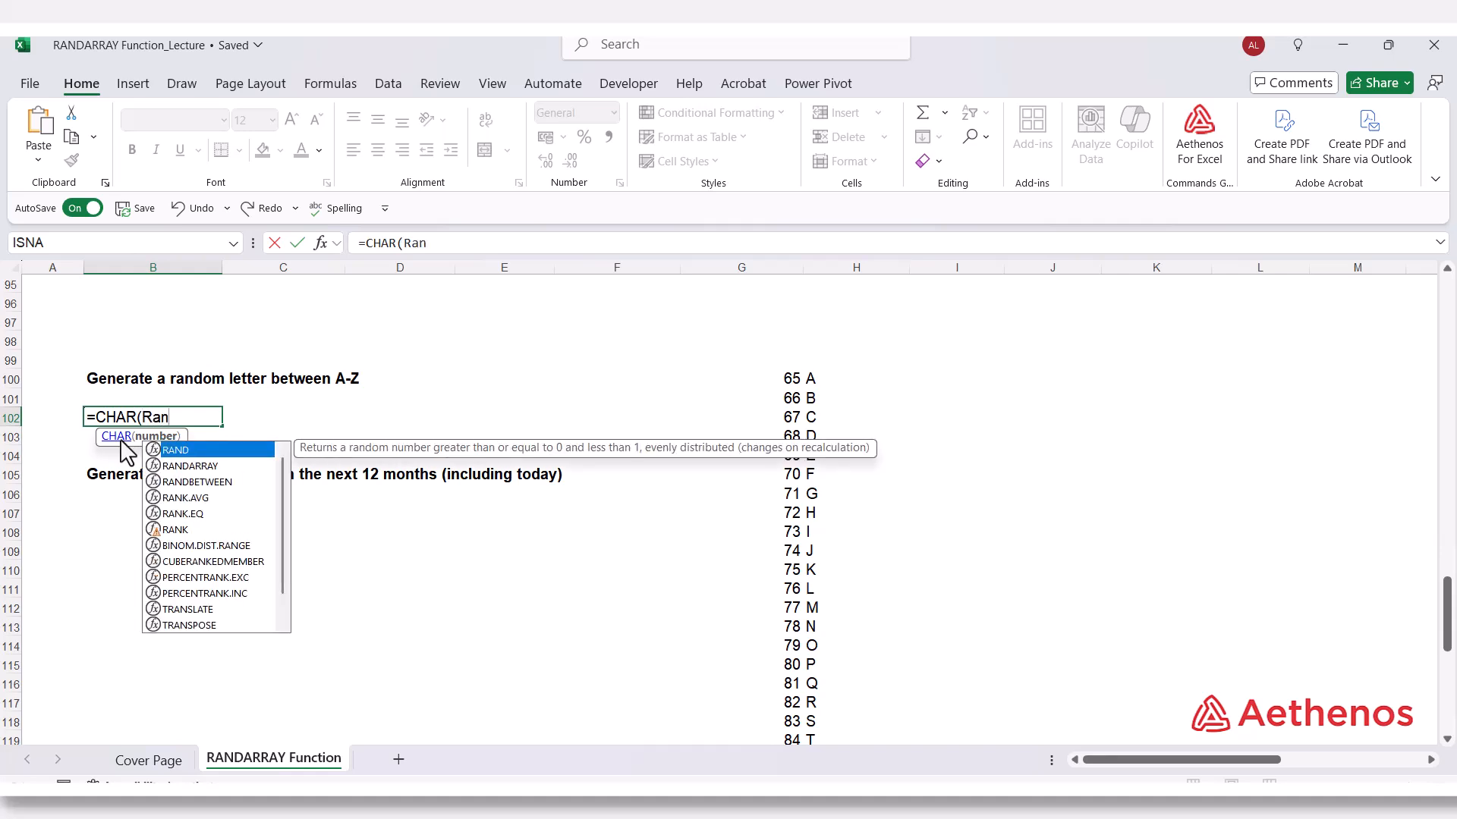
text(d)
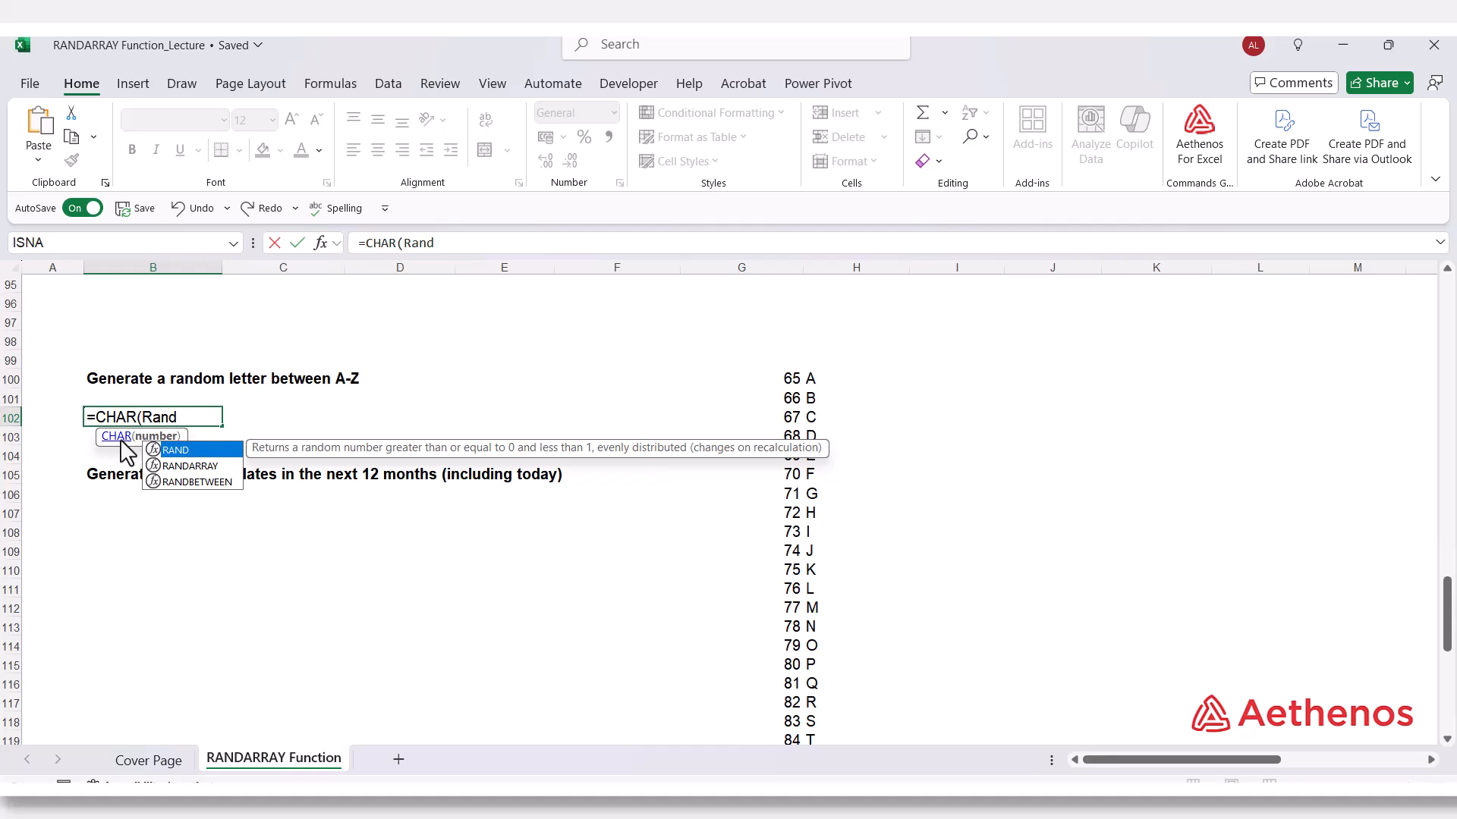
key(Down)
key(Tab)
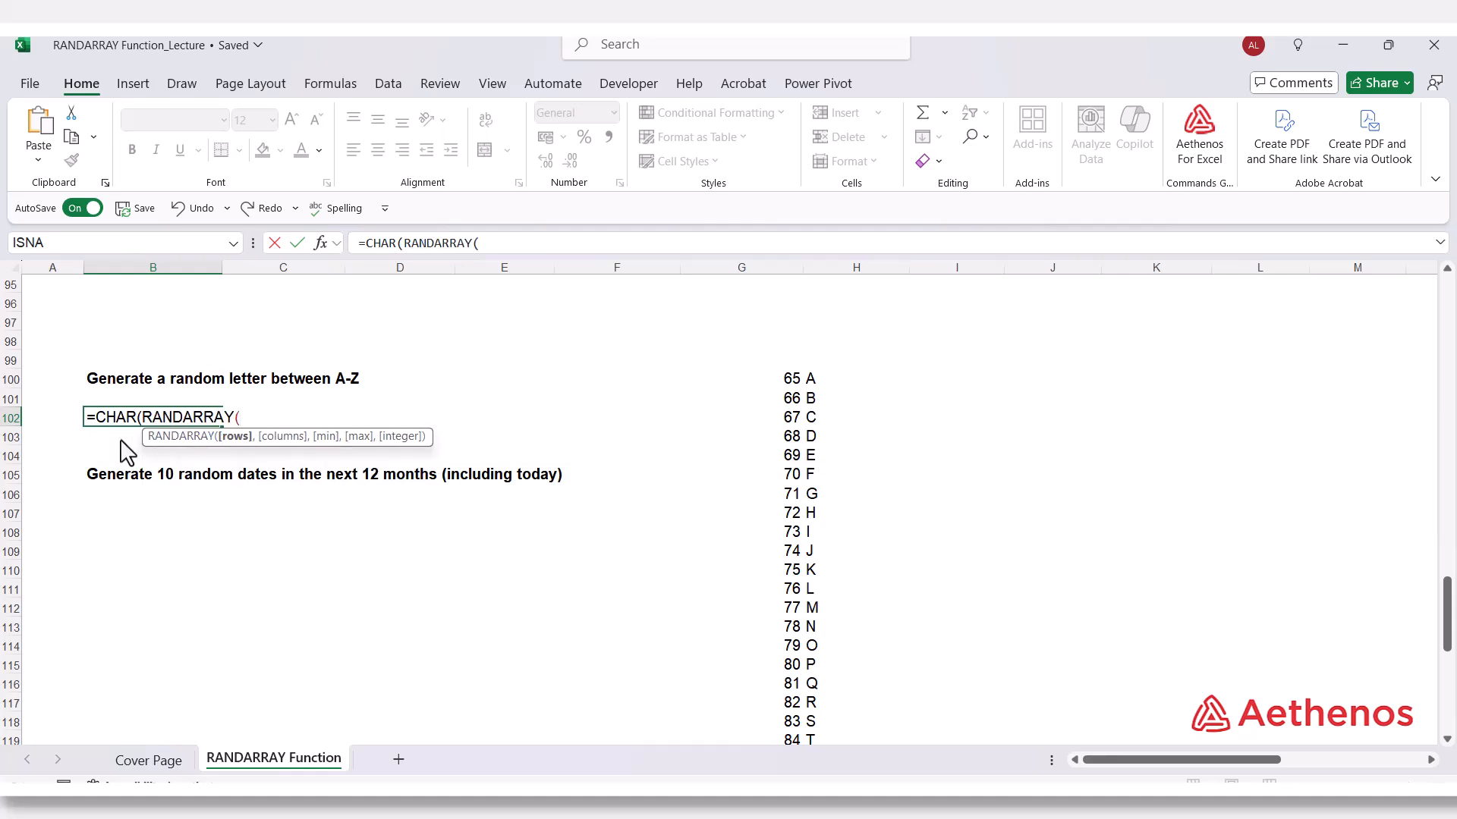
text(1,)
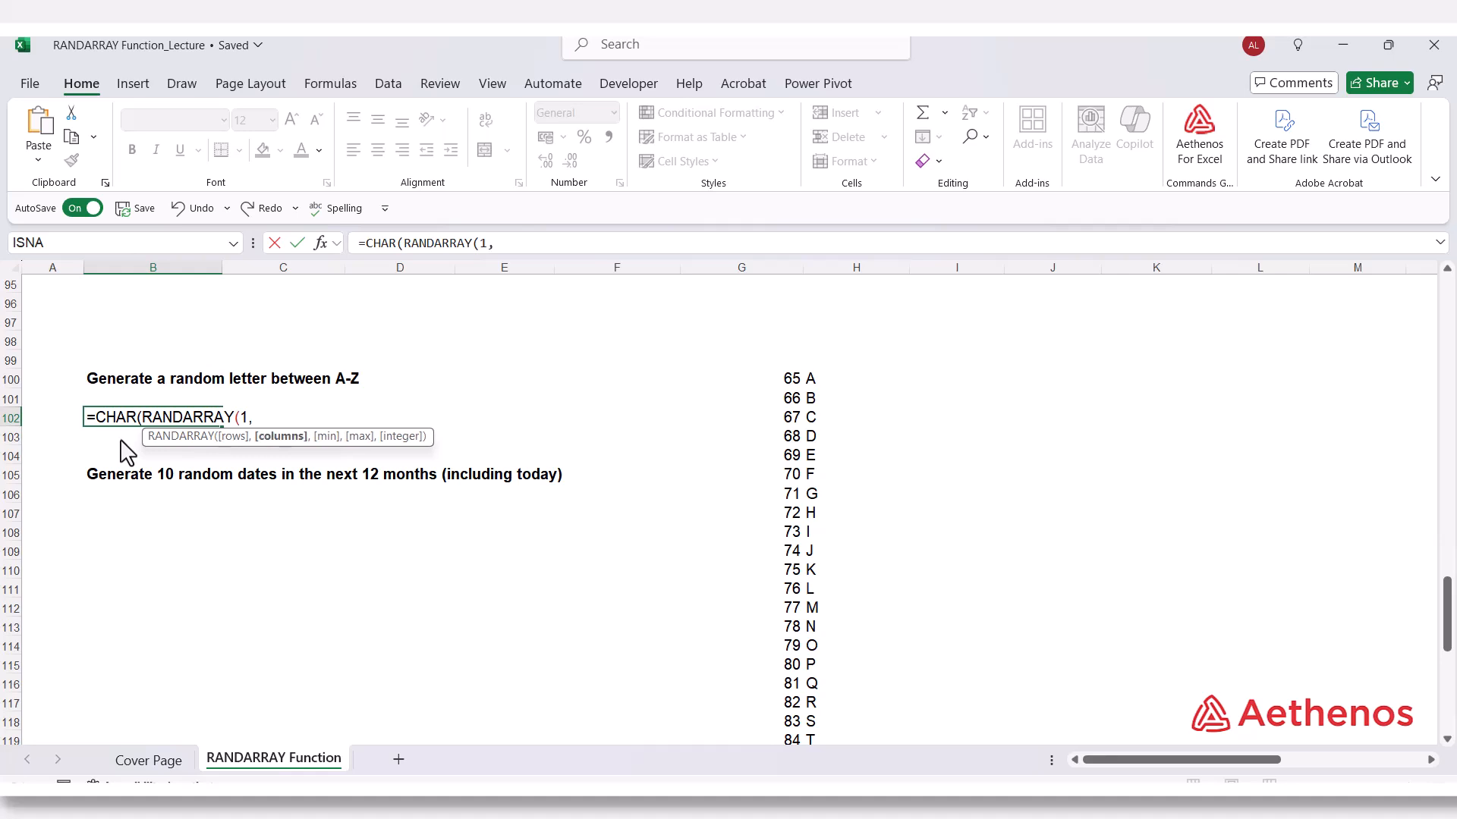
text(1,)
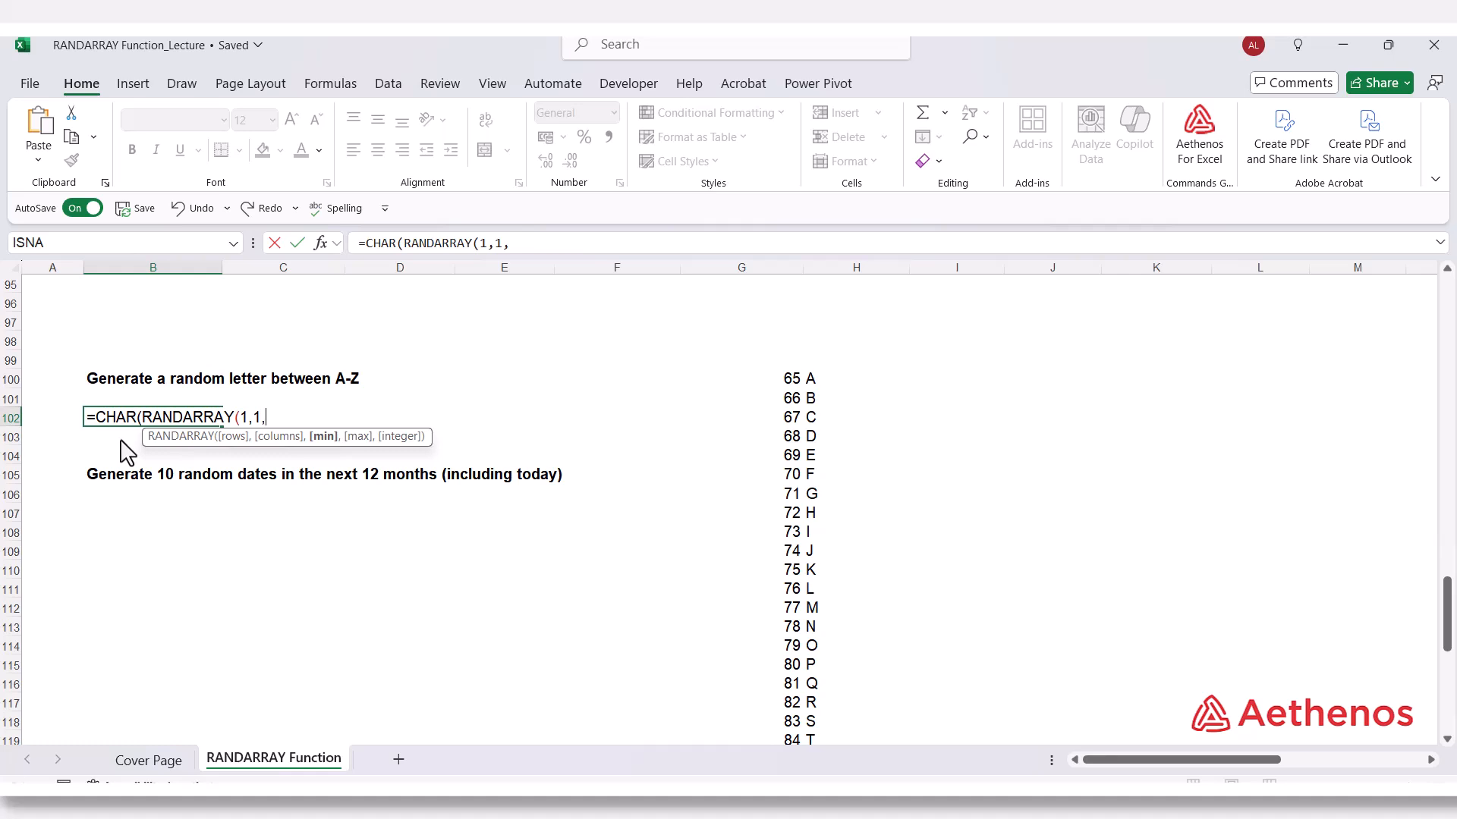
text(65,90)
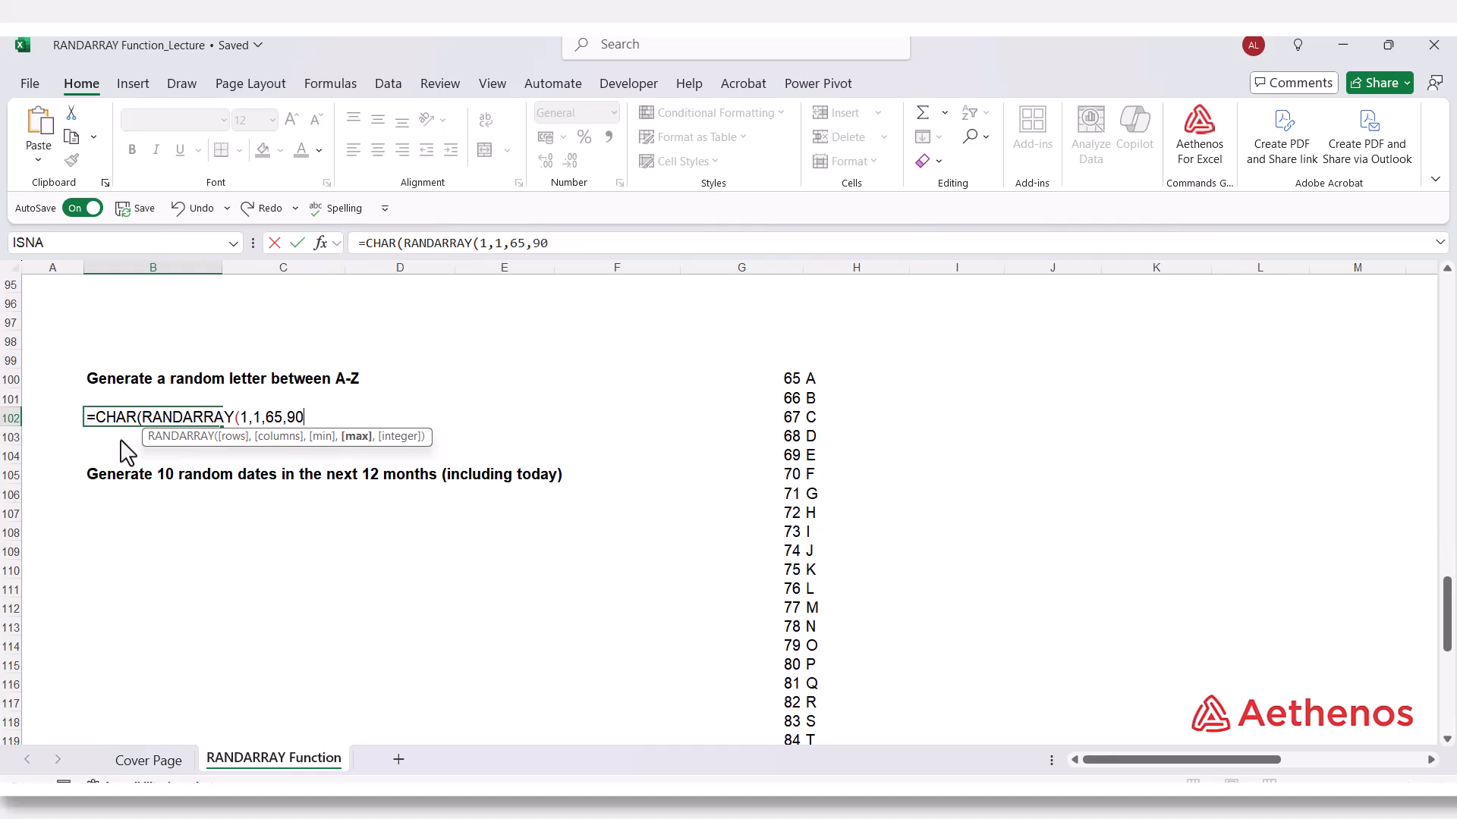
text(,)
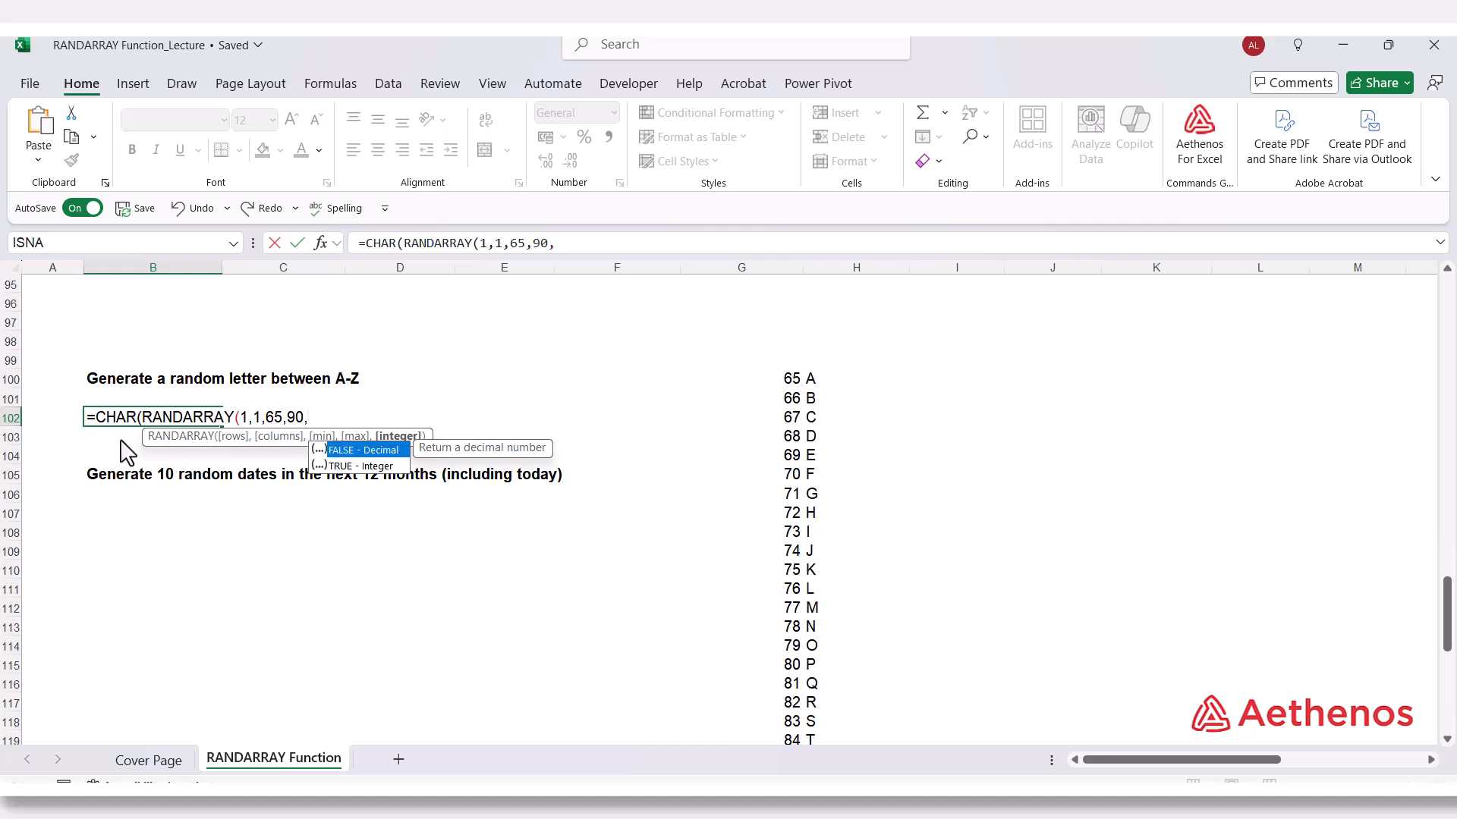
key(Down)
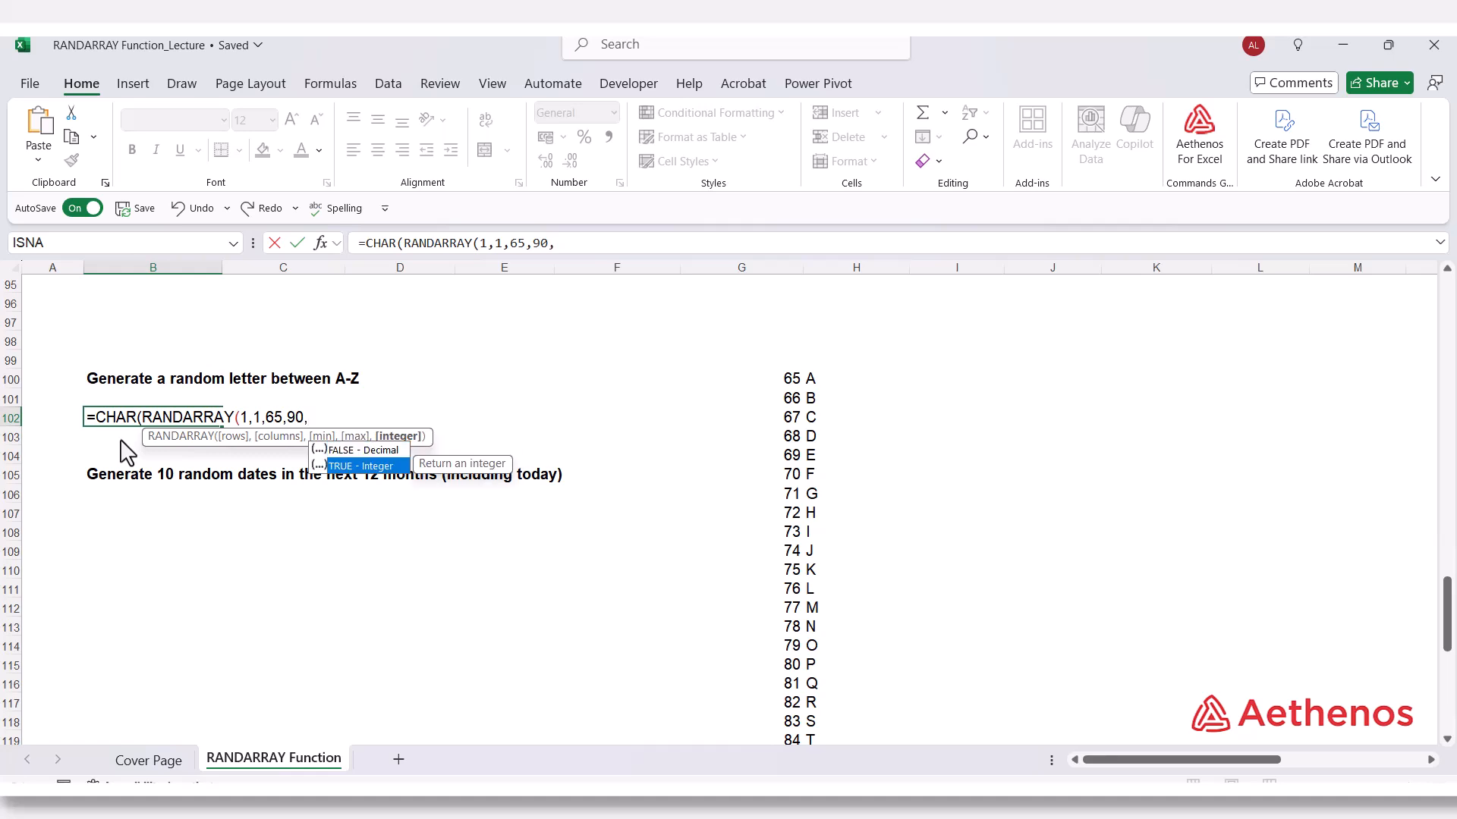
key(Tab)
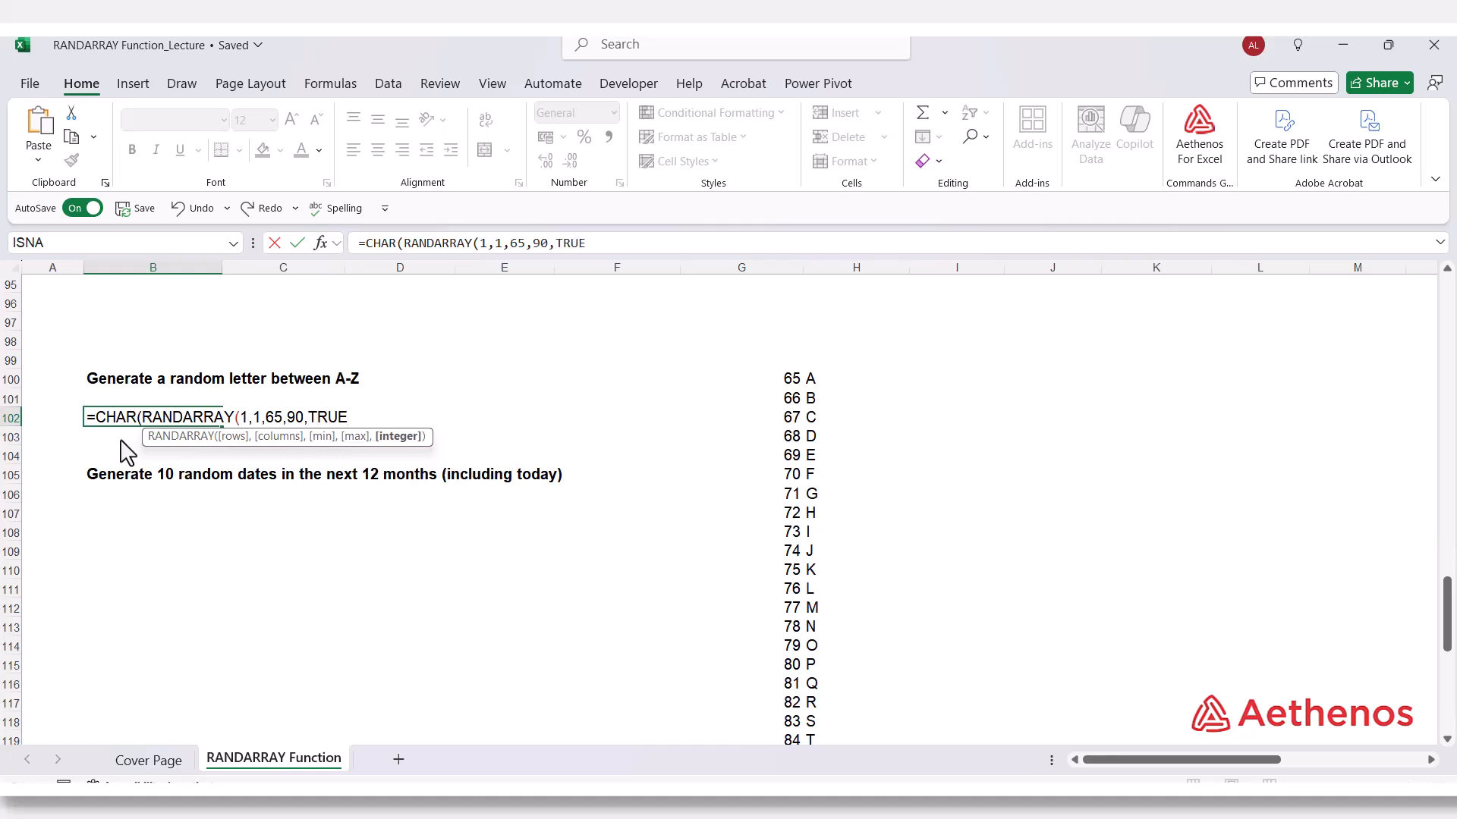
text())
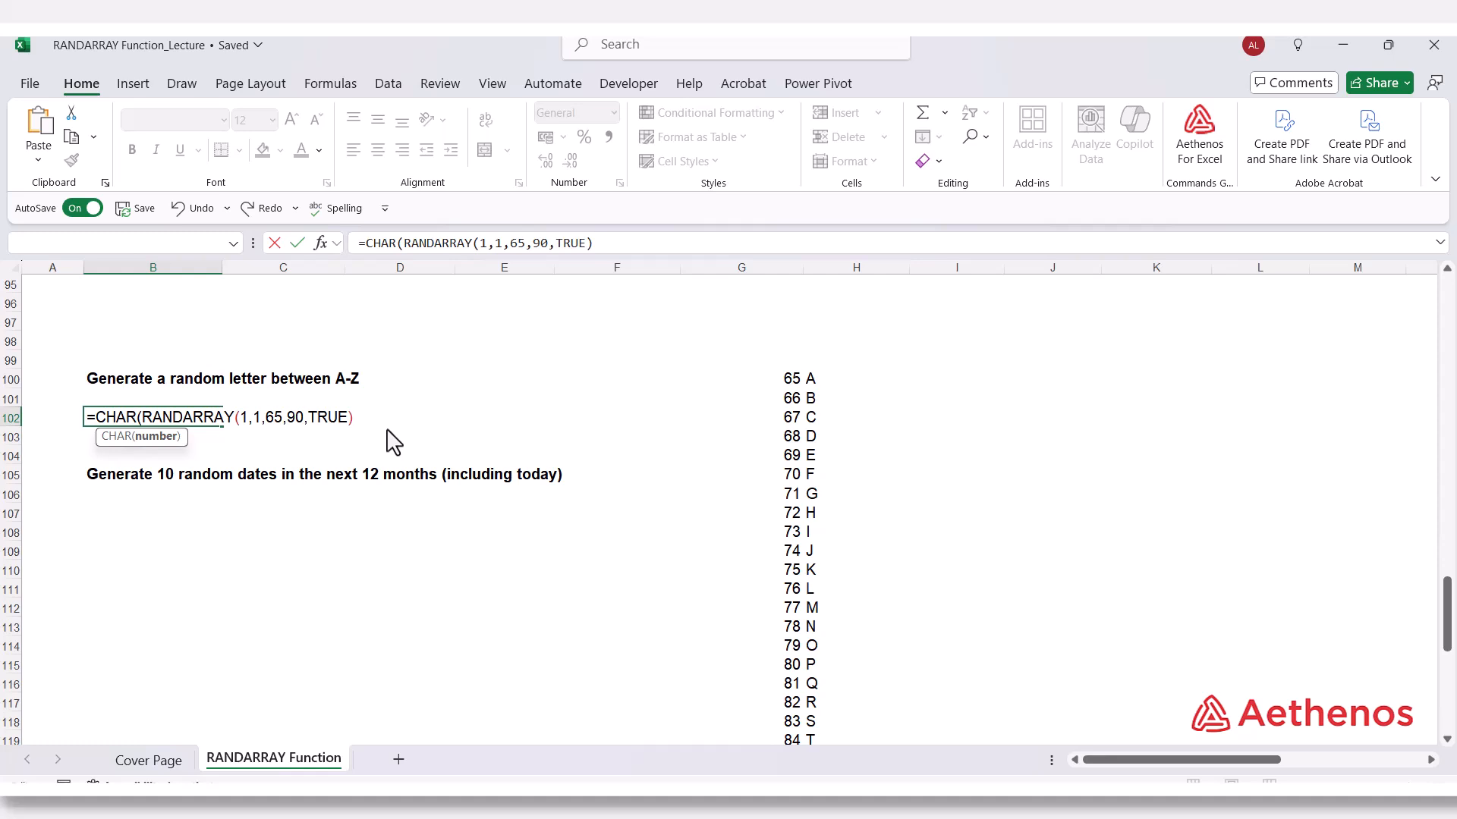
text())
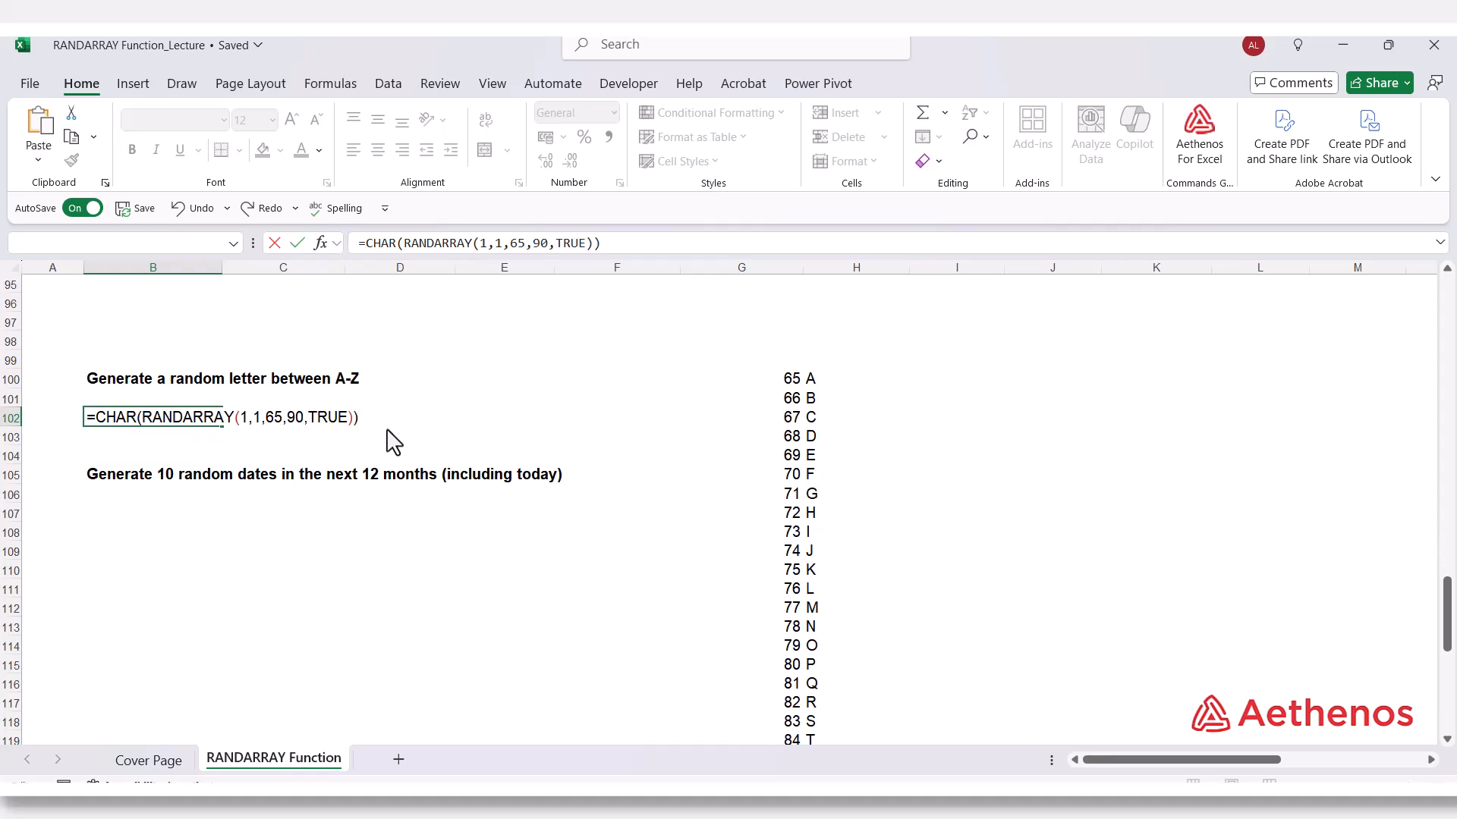
key(Return)
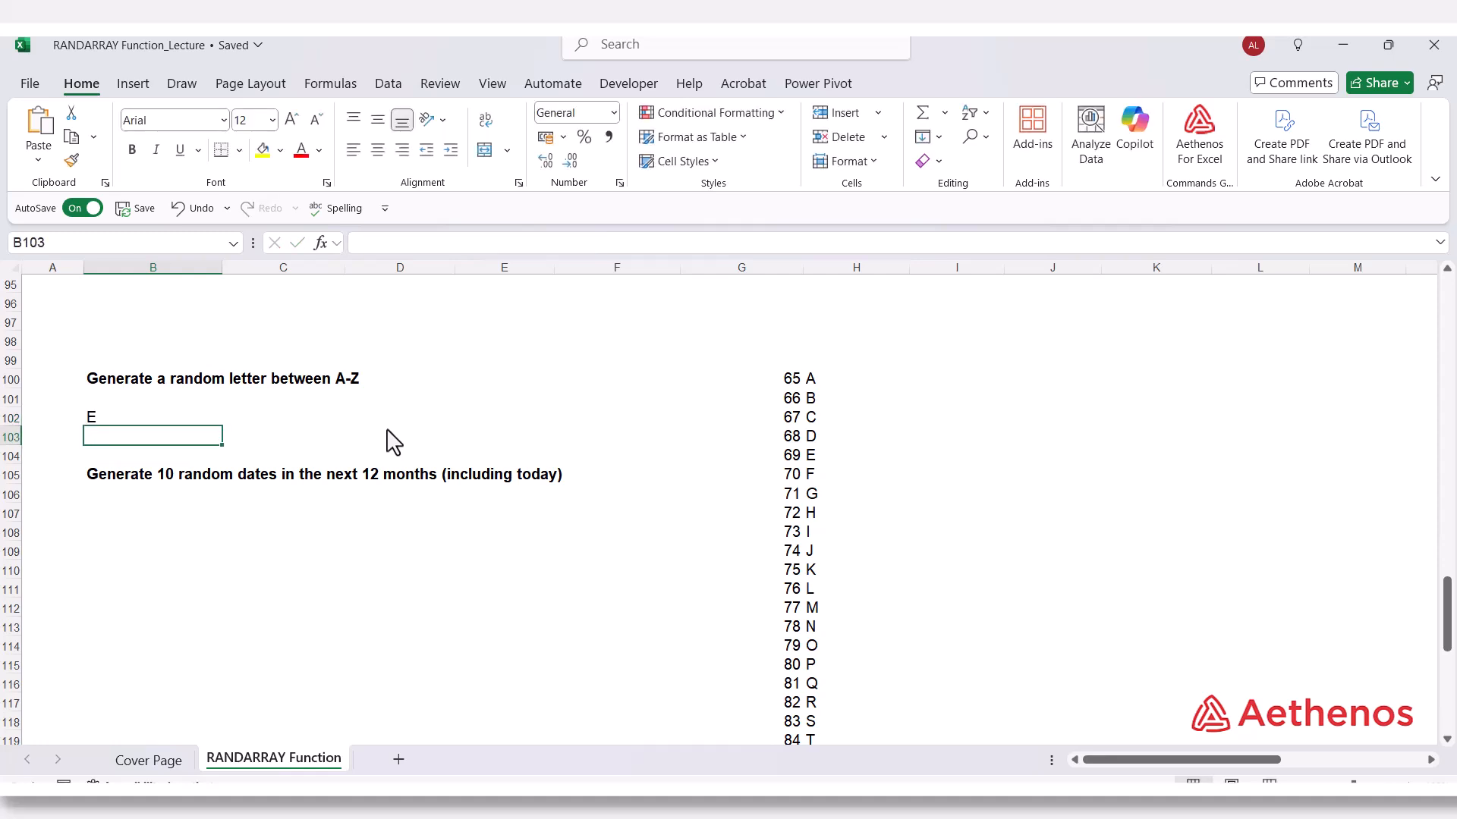
Enter 1 in D102 to force a recalculation and refresh the random letter in B102.
click(148, 417)
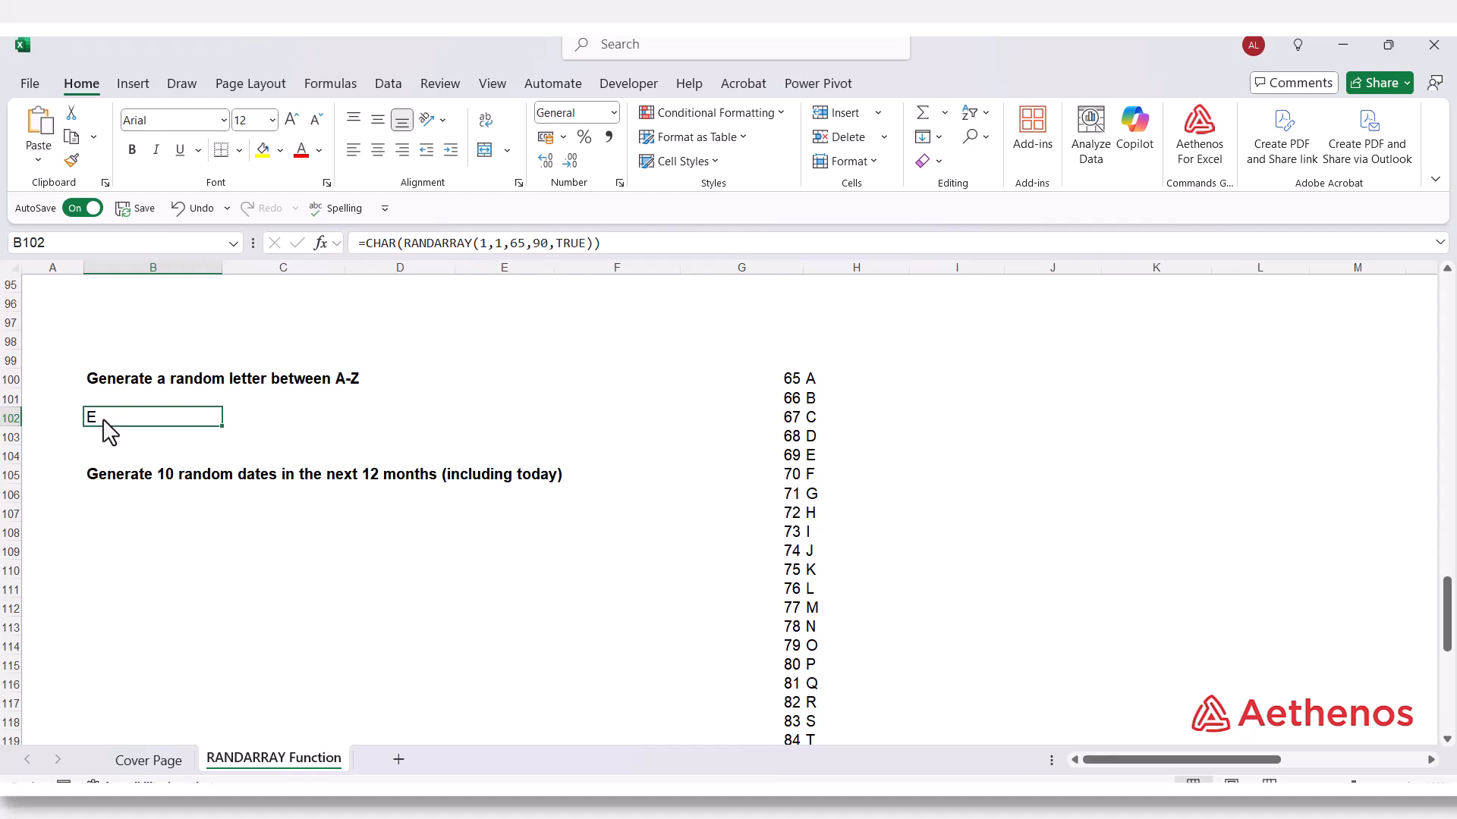
click(359, 422)
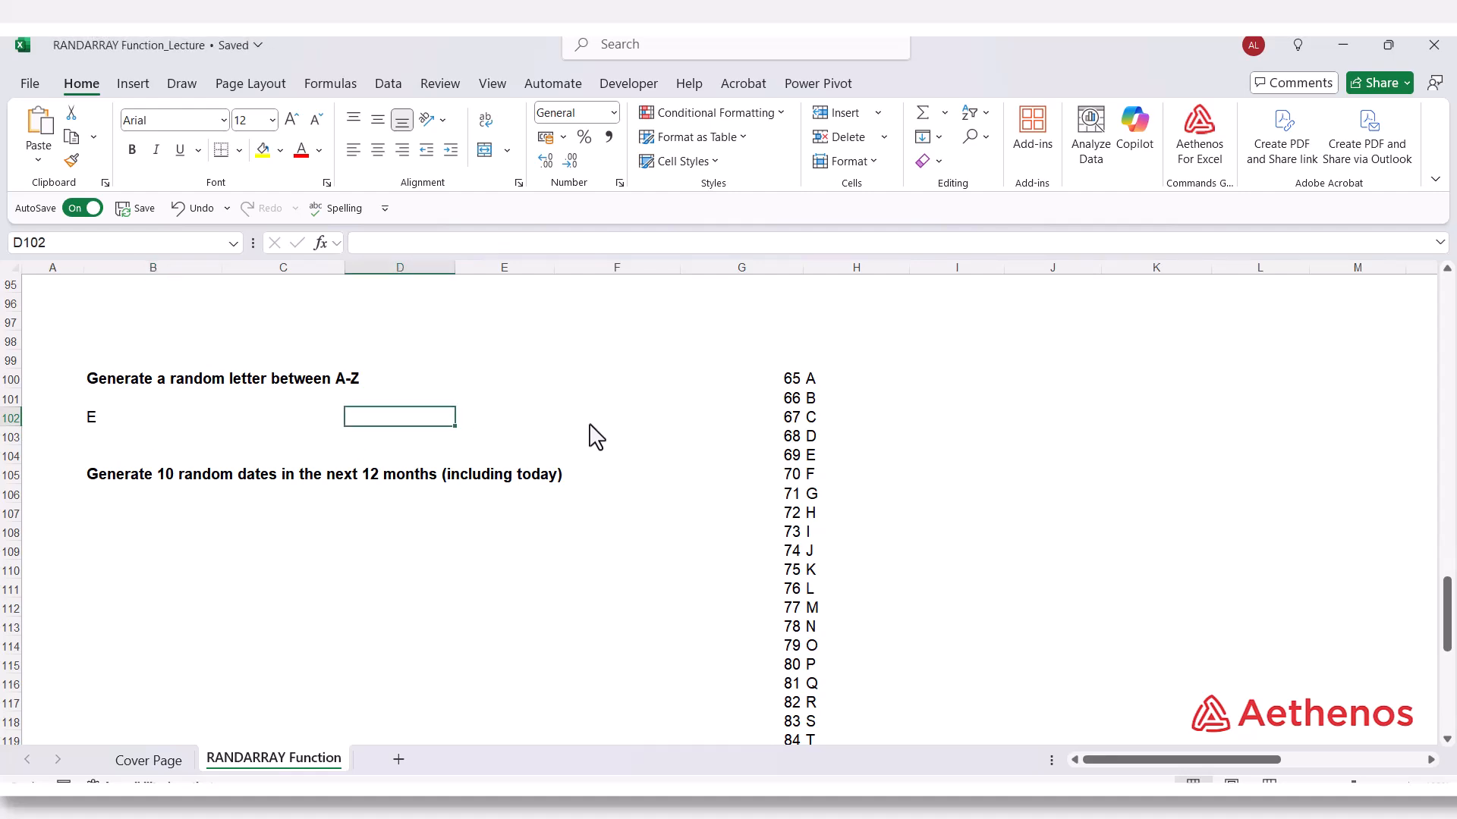
text(1)
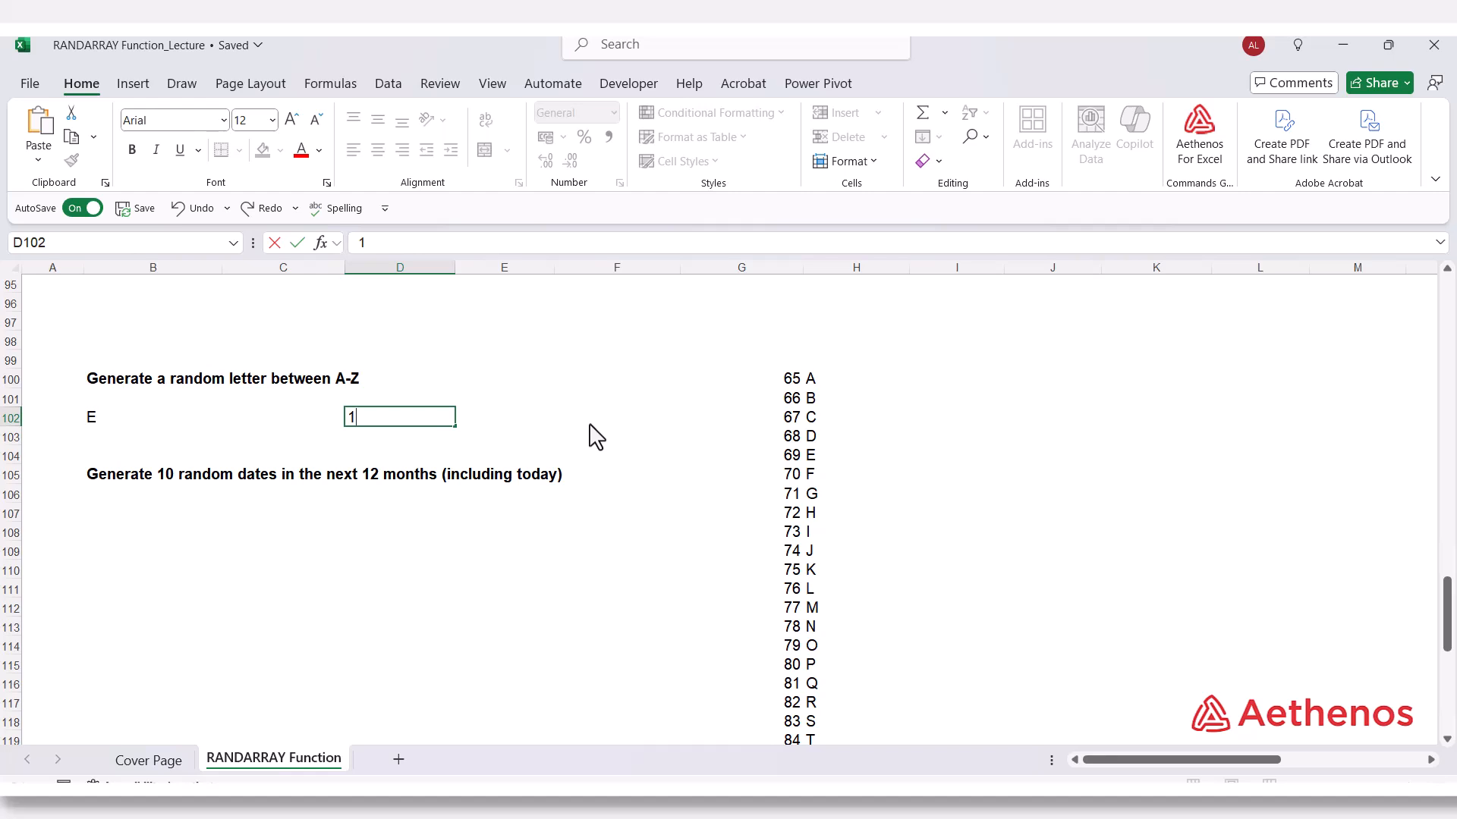
key(Return)
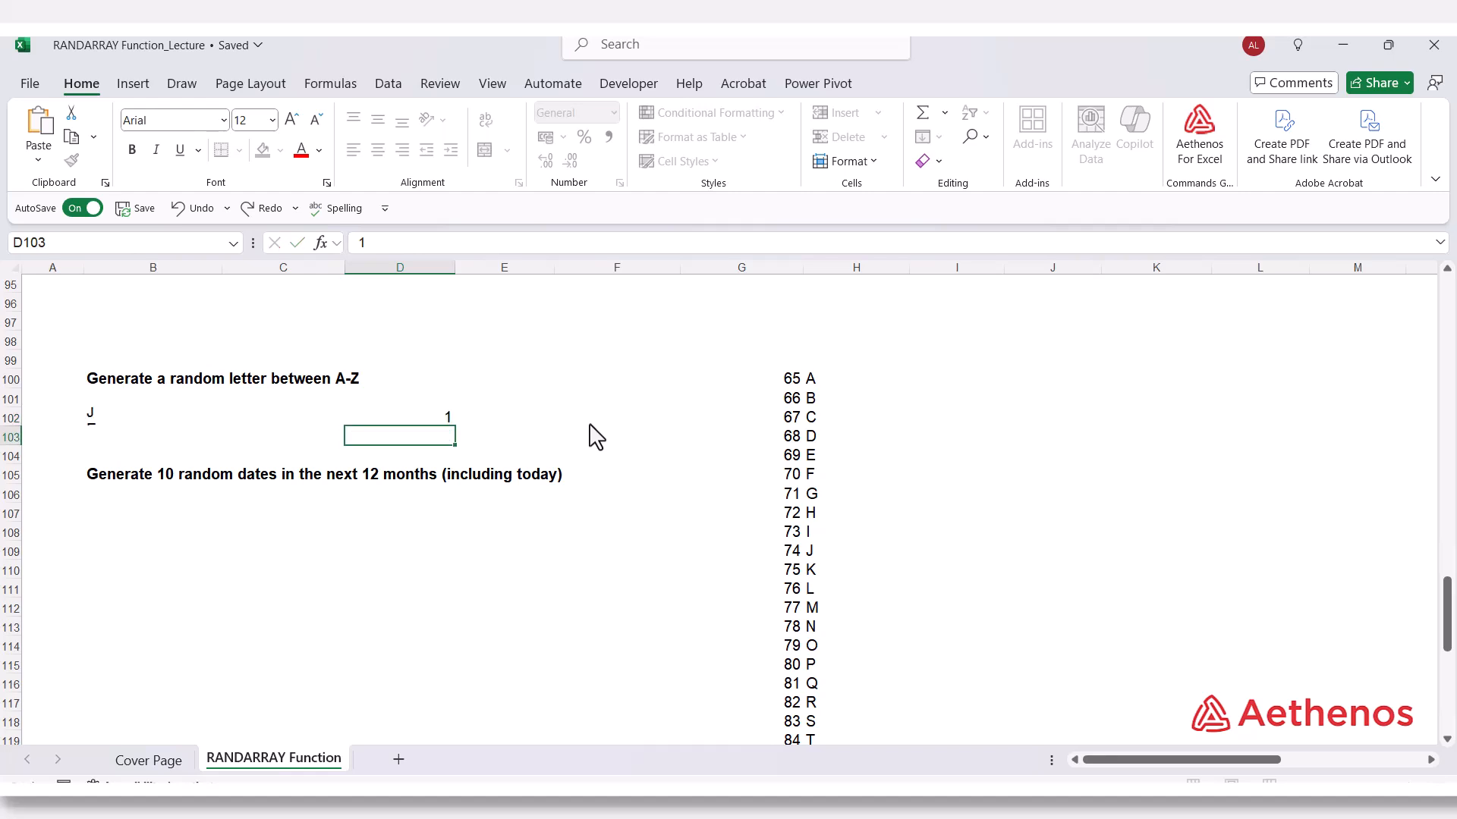
click(107, 422)
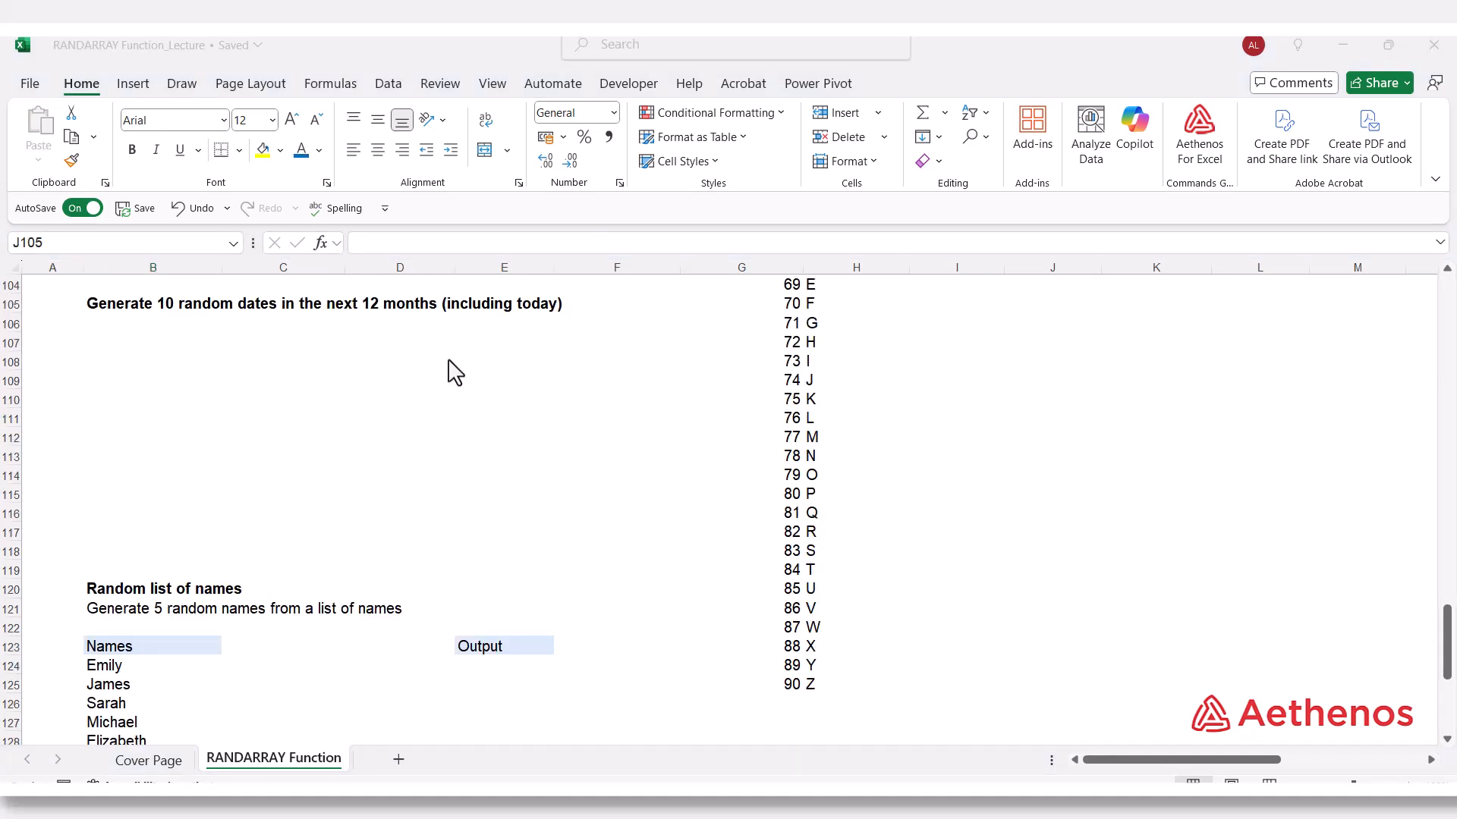
Enter =RANDARRAY(10,1,"1/1/2024","30/04/2024",TRUE) in D107 to generate ten random date serial numbers.
click(401, 350)
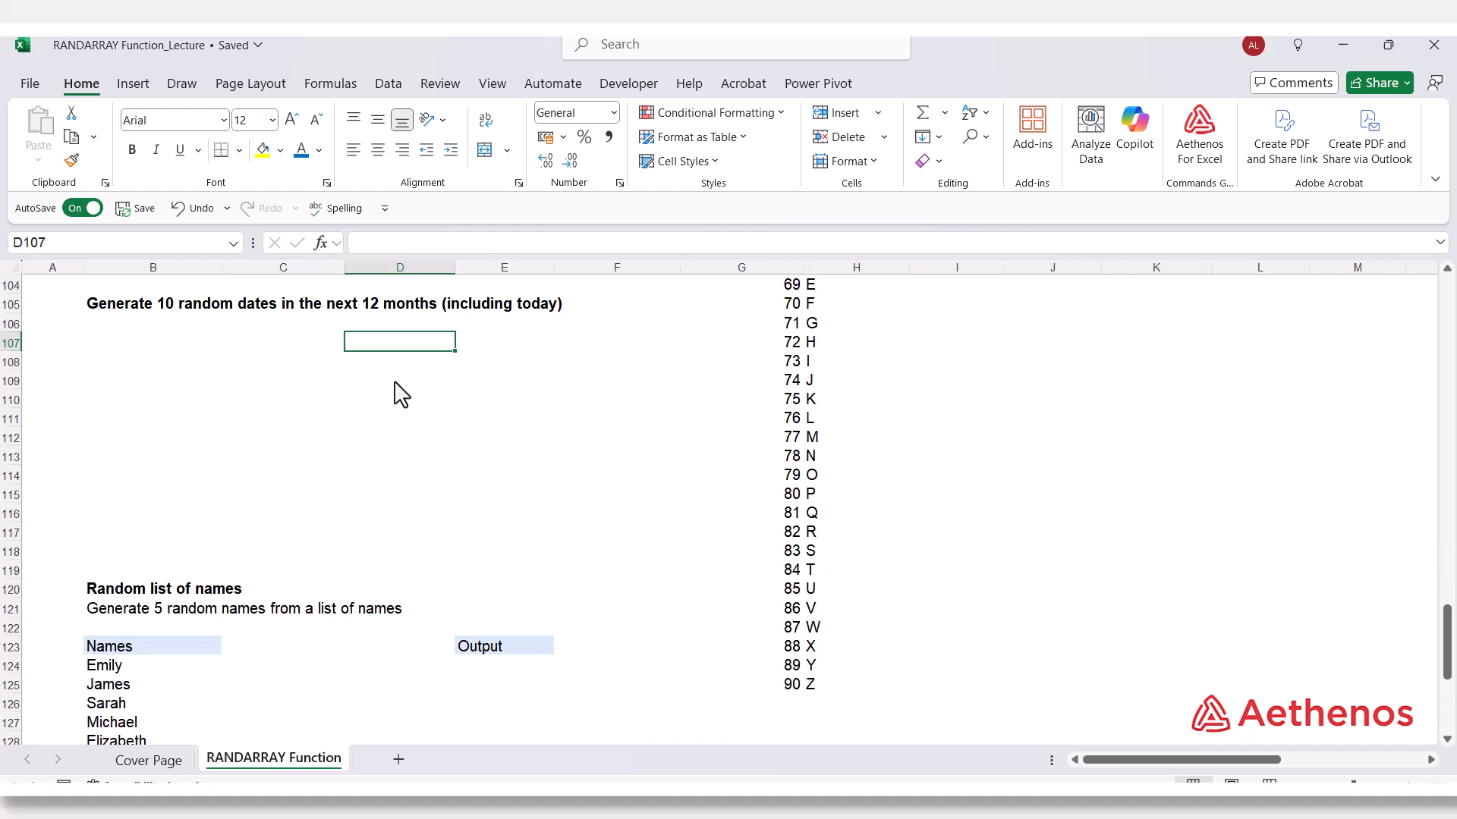
text(=)
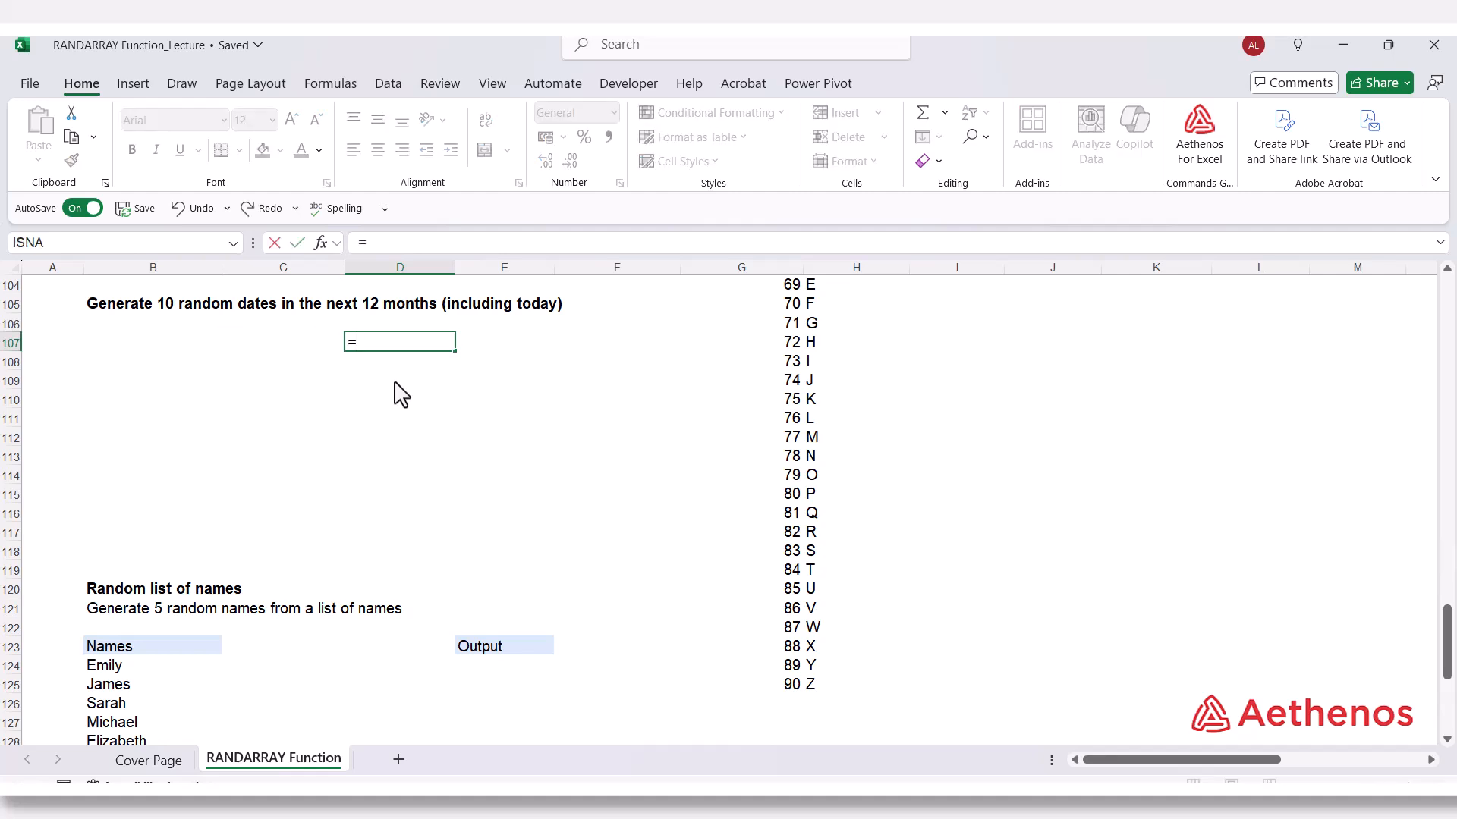
text(rand)
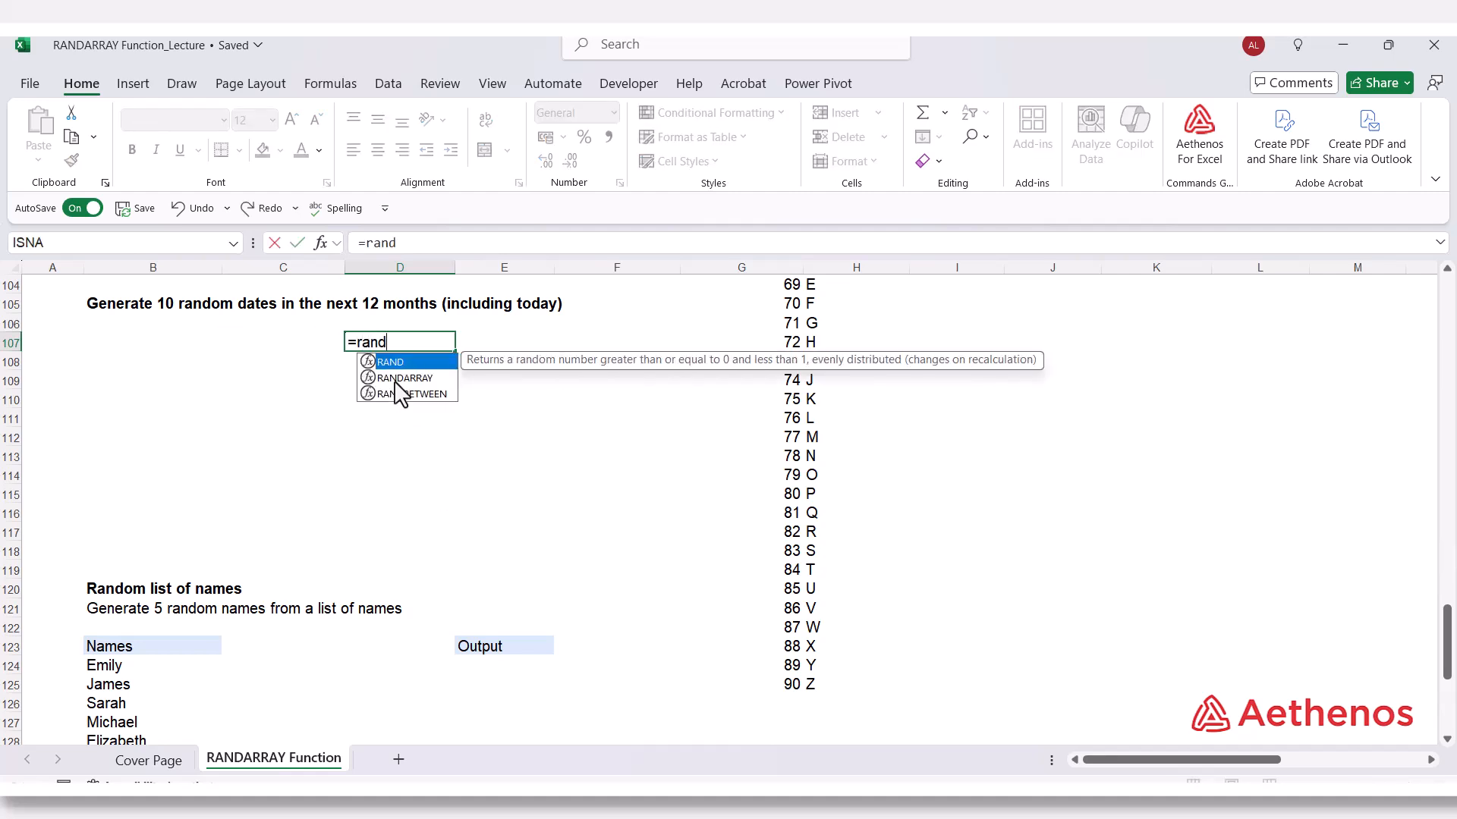
double_click(395, 379)
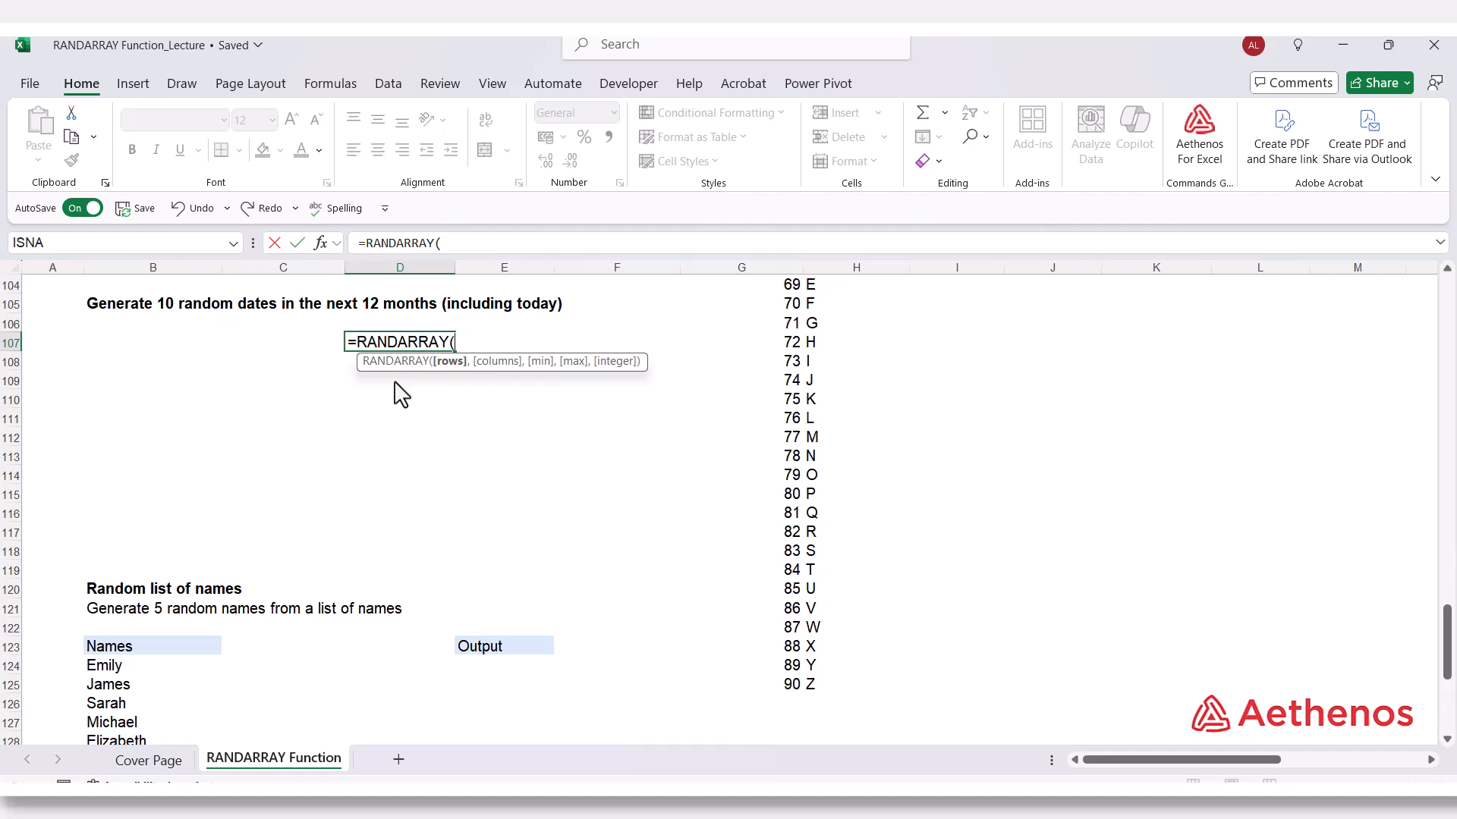
text(10,)
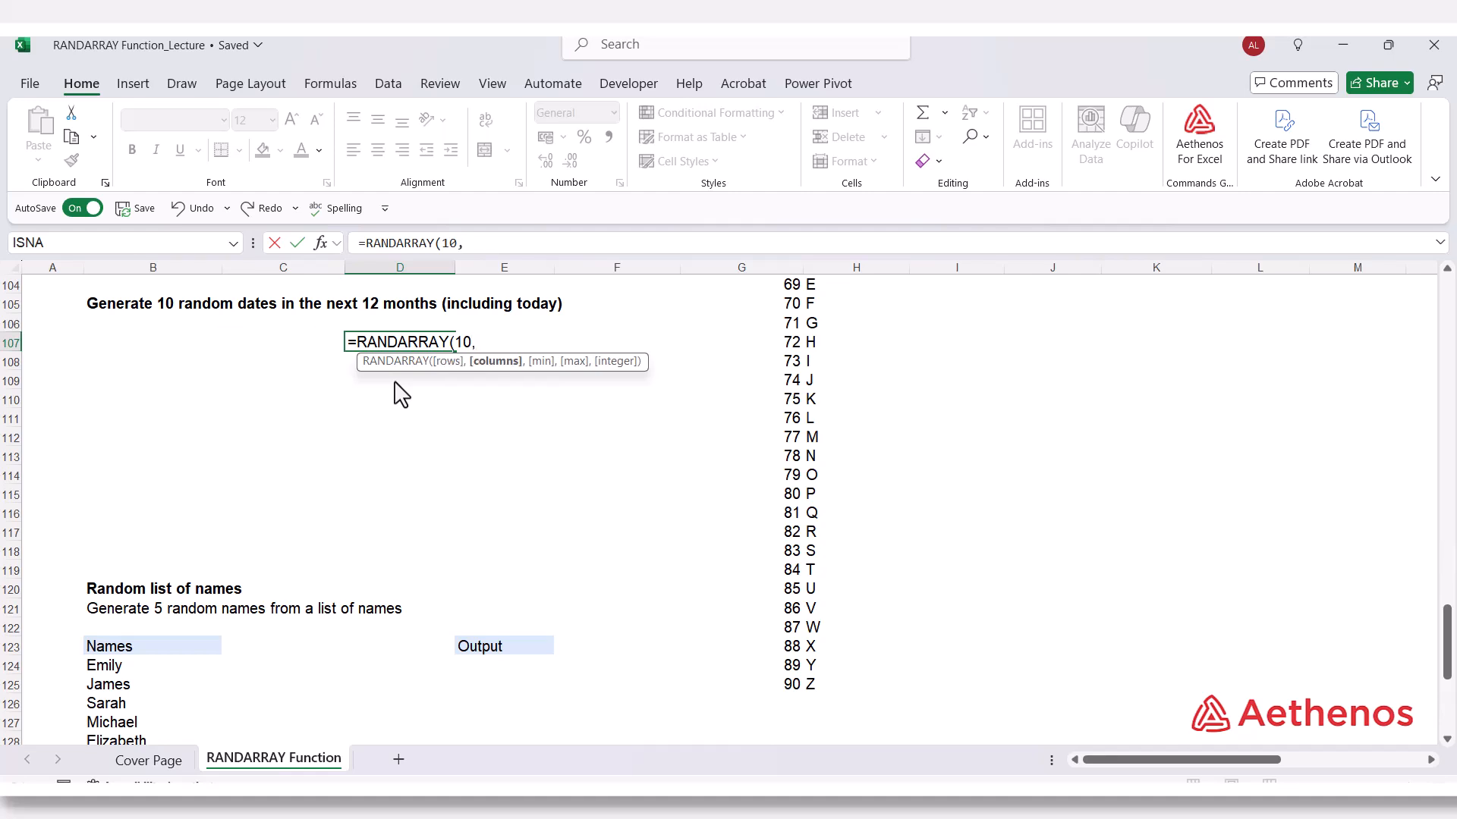
text(1,)
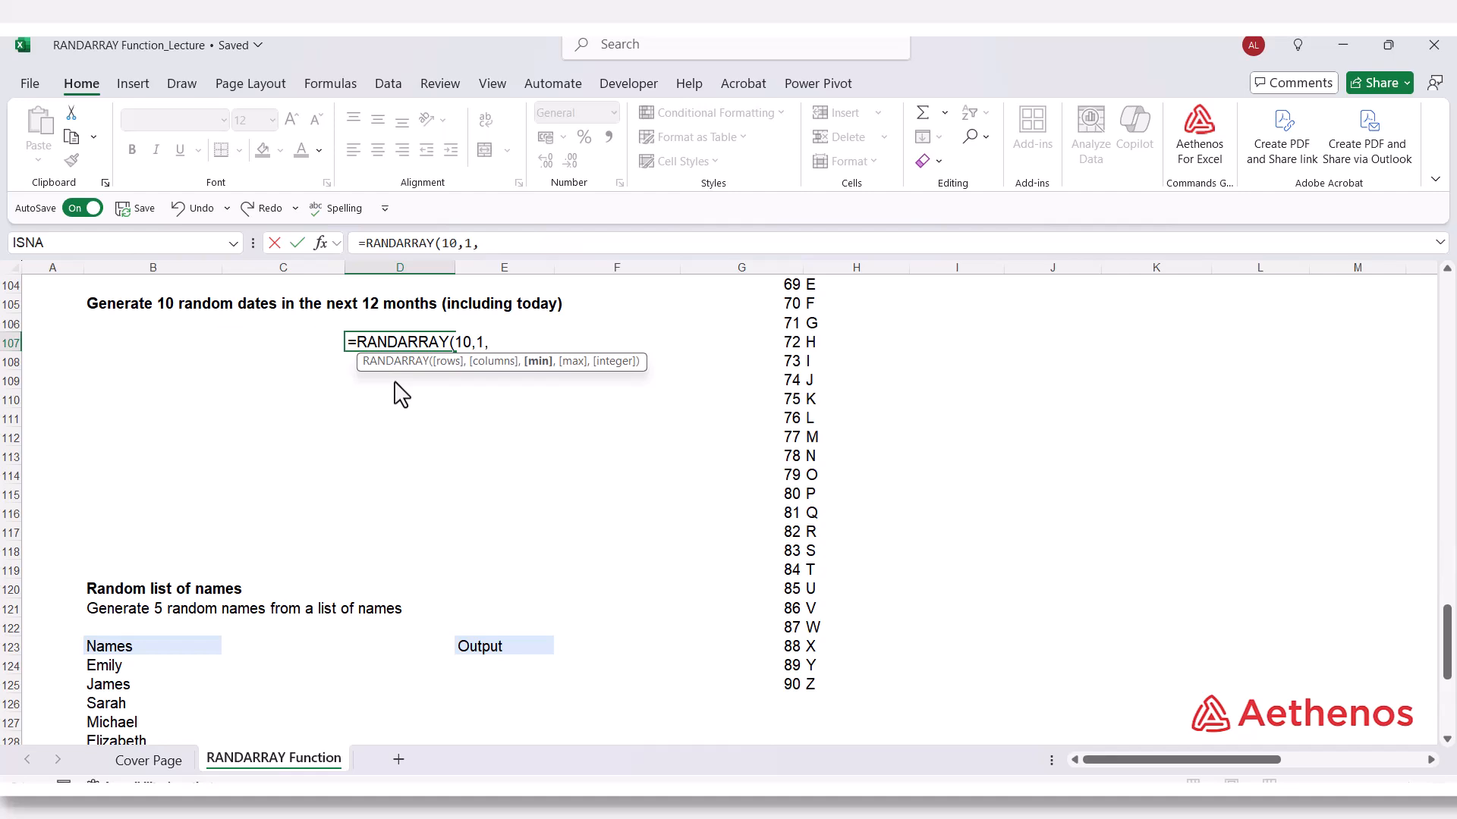
text("1/1/2024",")
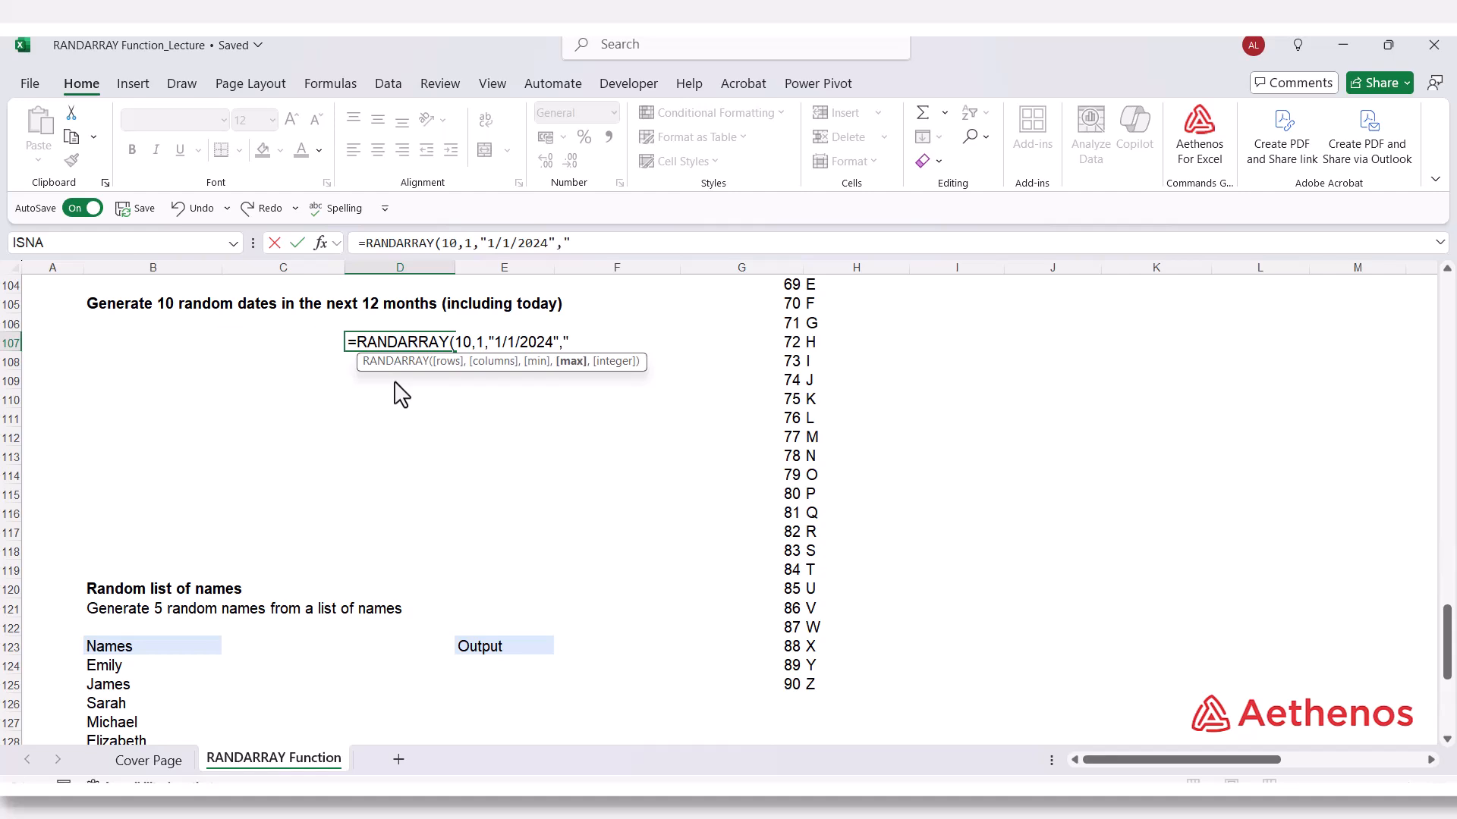
text(30/04/2024")
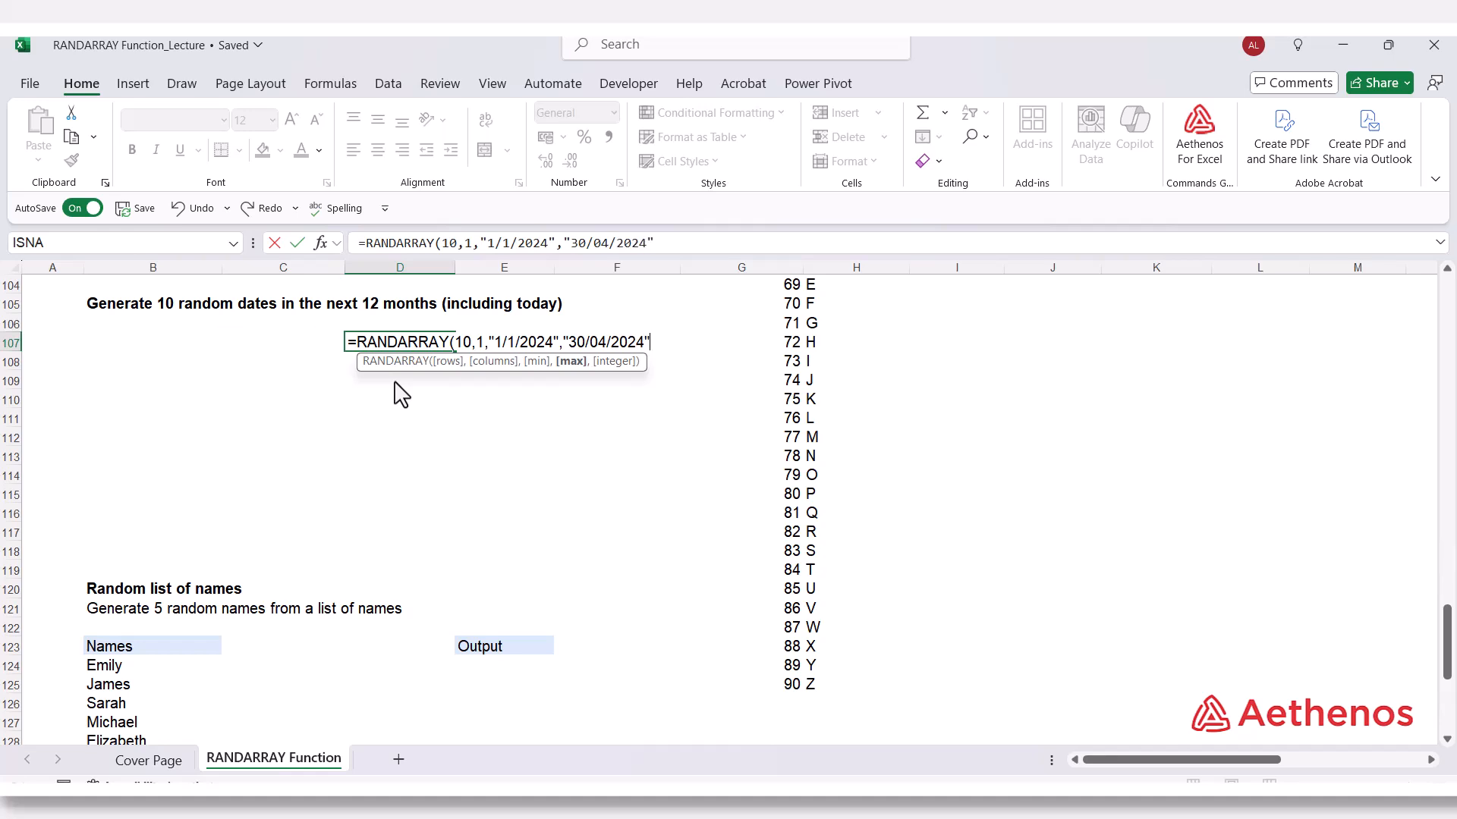
text(,)
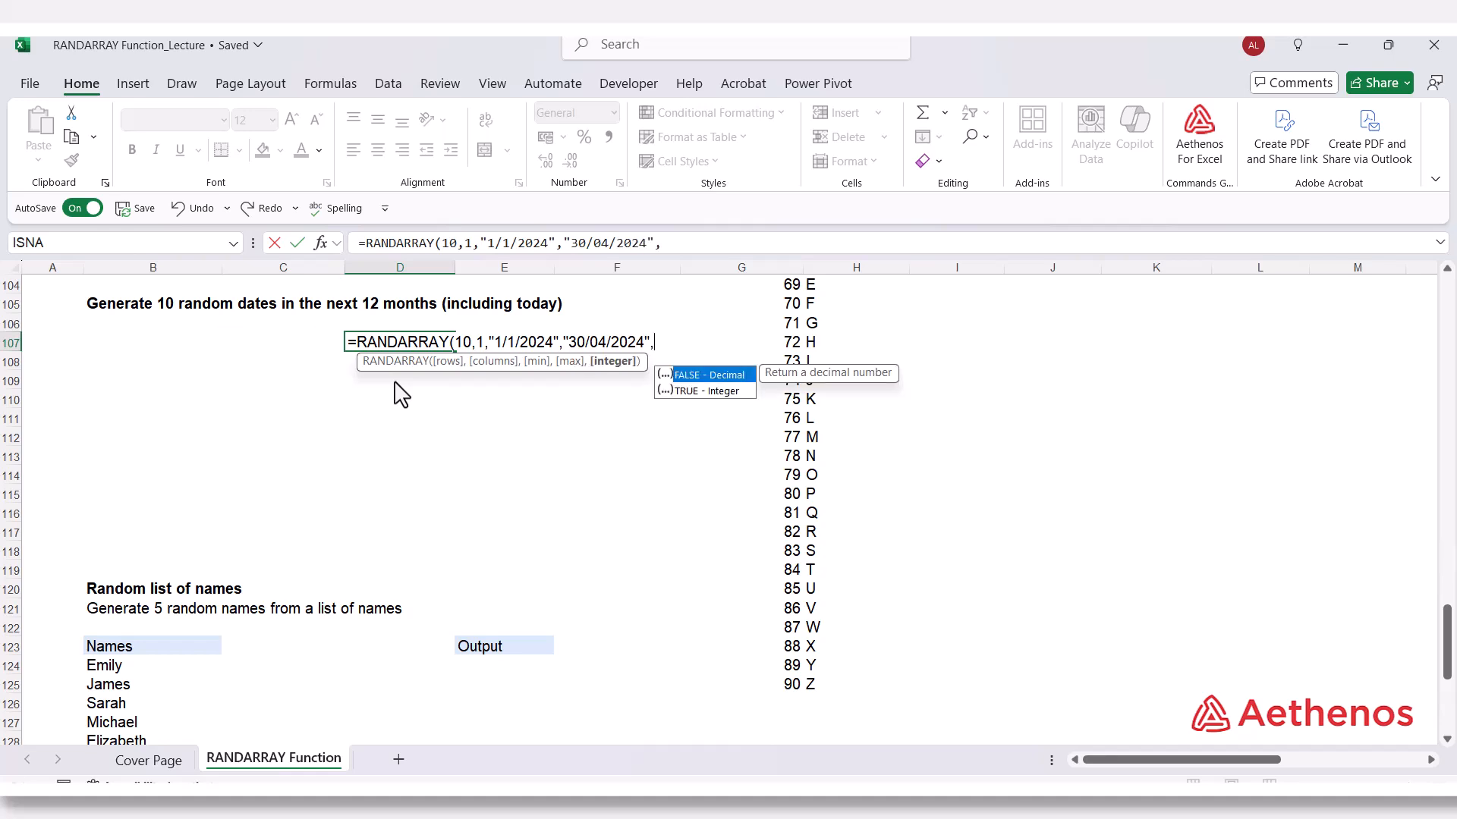
key(Down)
key(Tab)
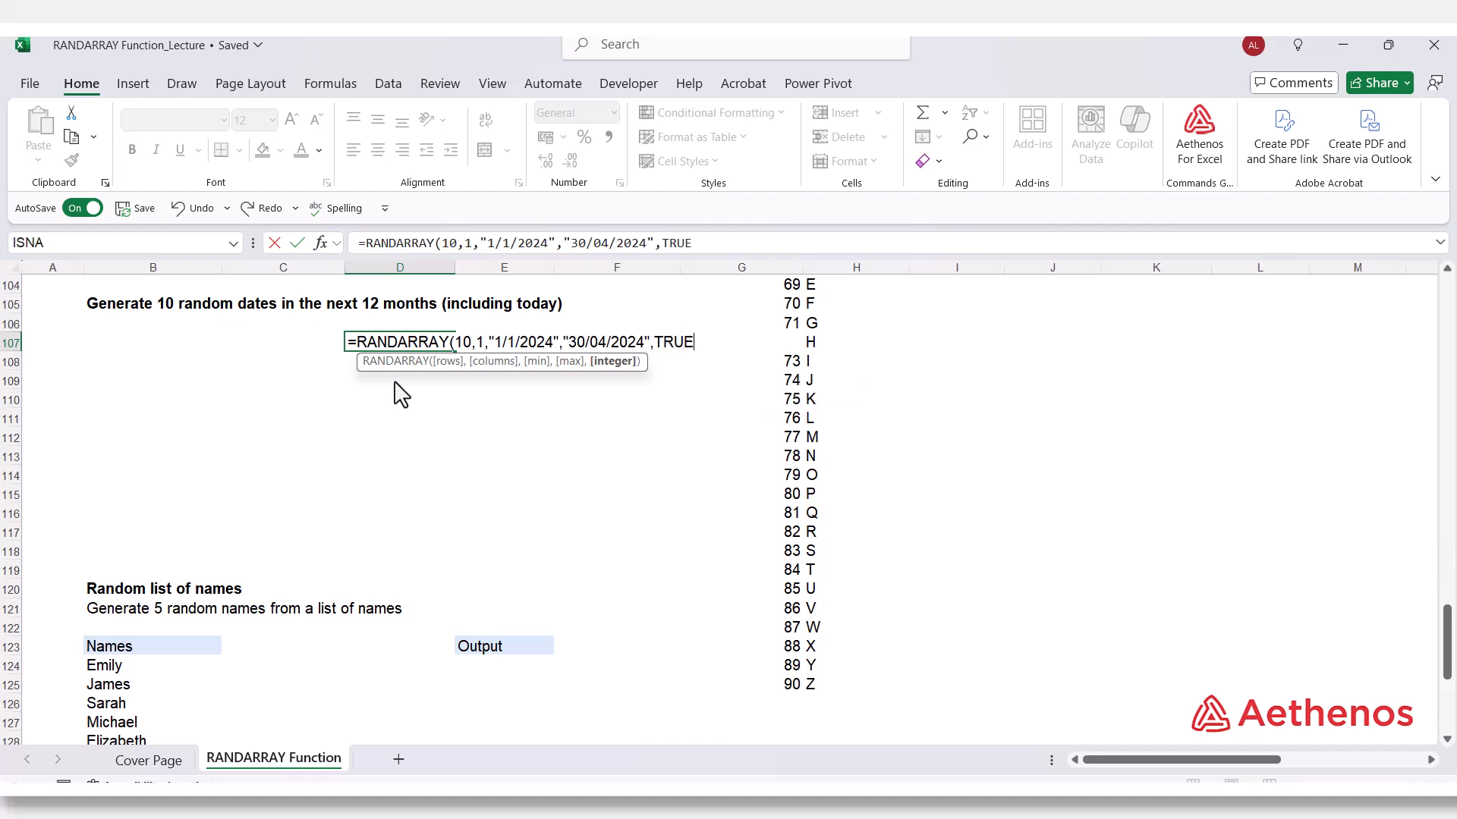
text())
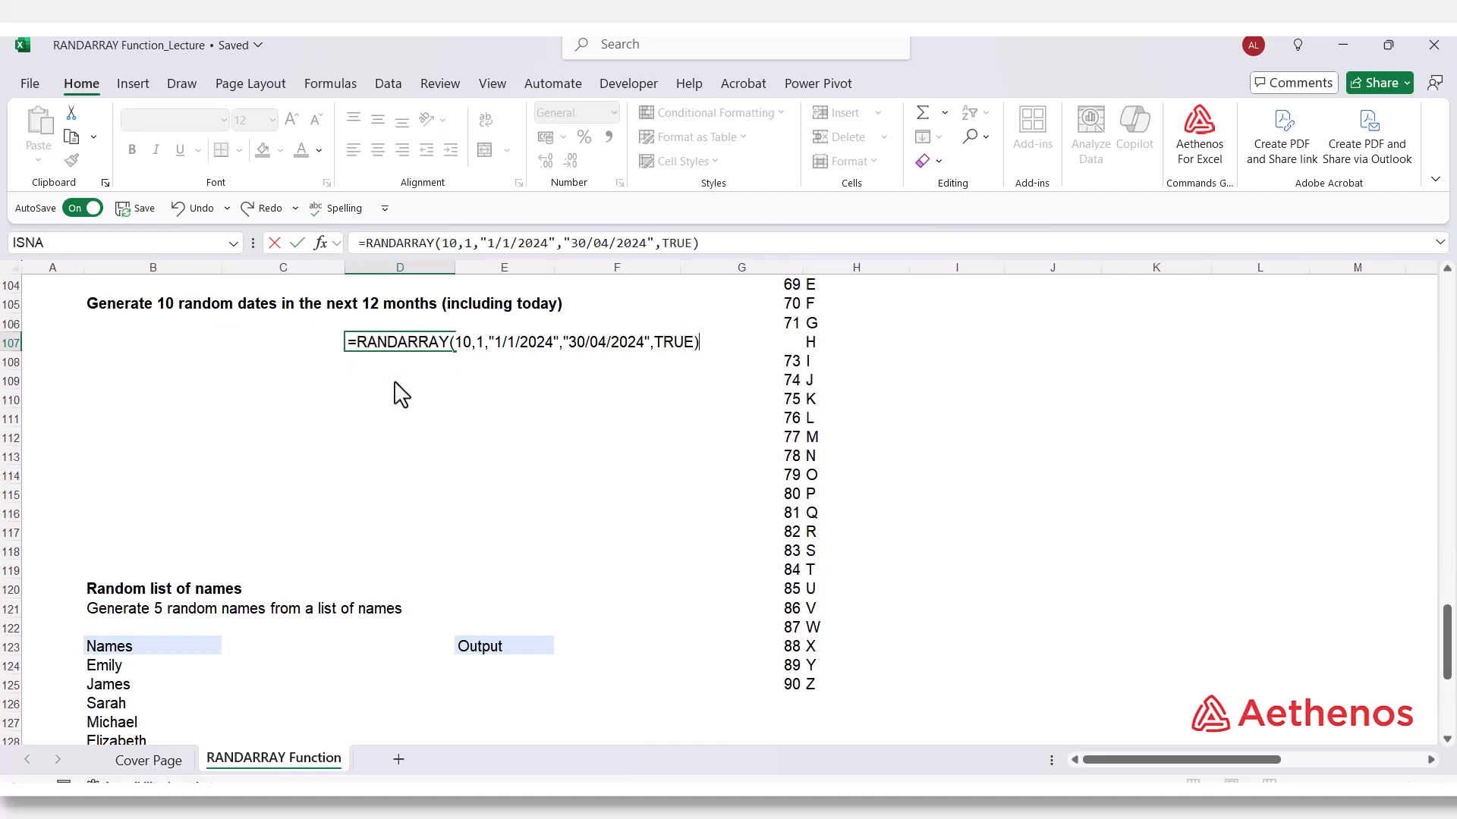
key(Return)
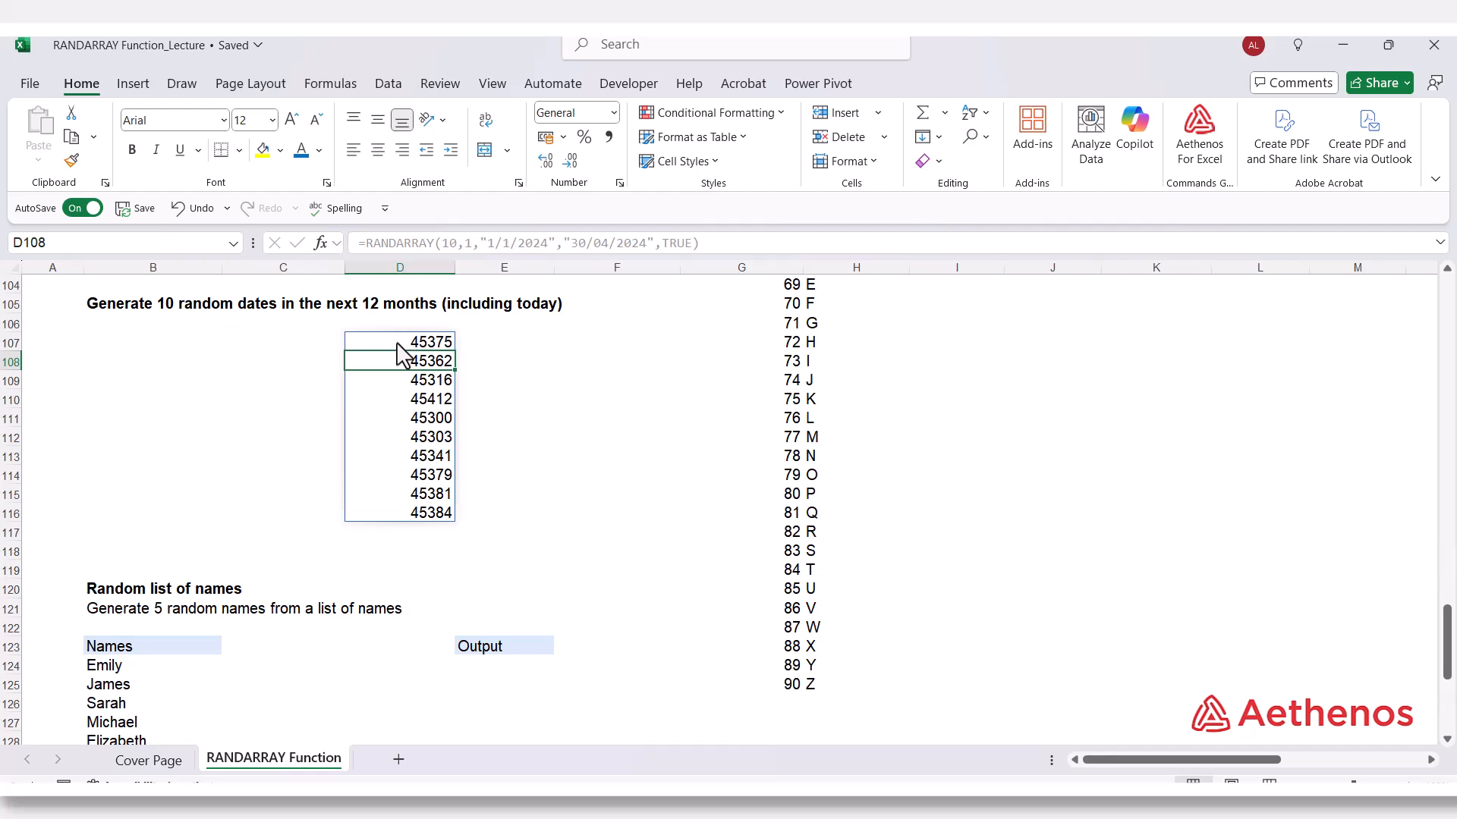
Format the ten serial numbers in D107:D116 as short dates.
drag(400, 343, 393, 525)
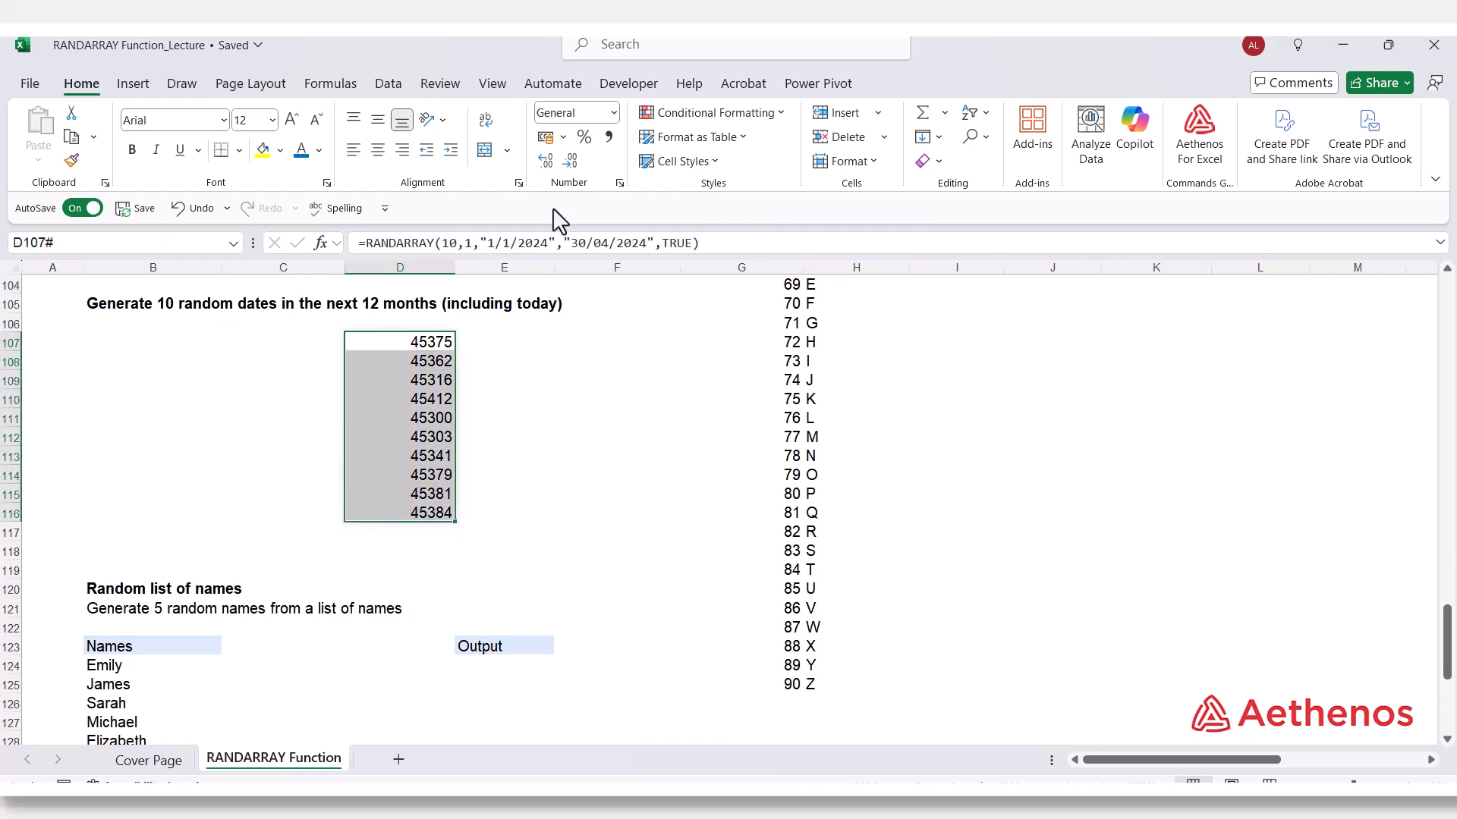
click(613, 113)
click(620, 332)
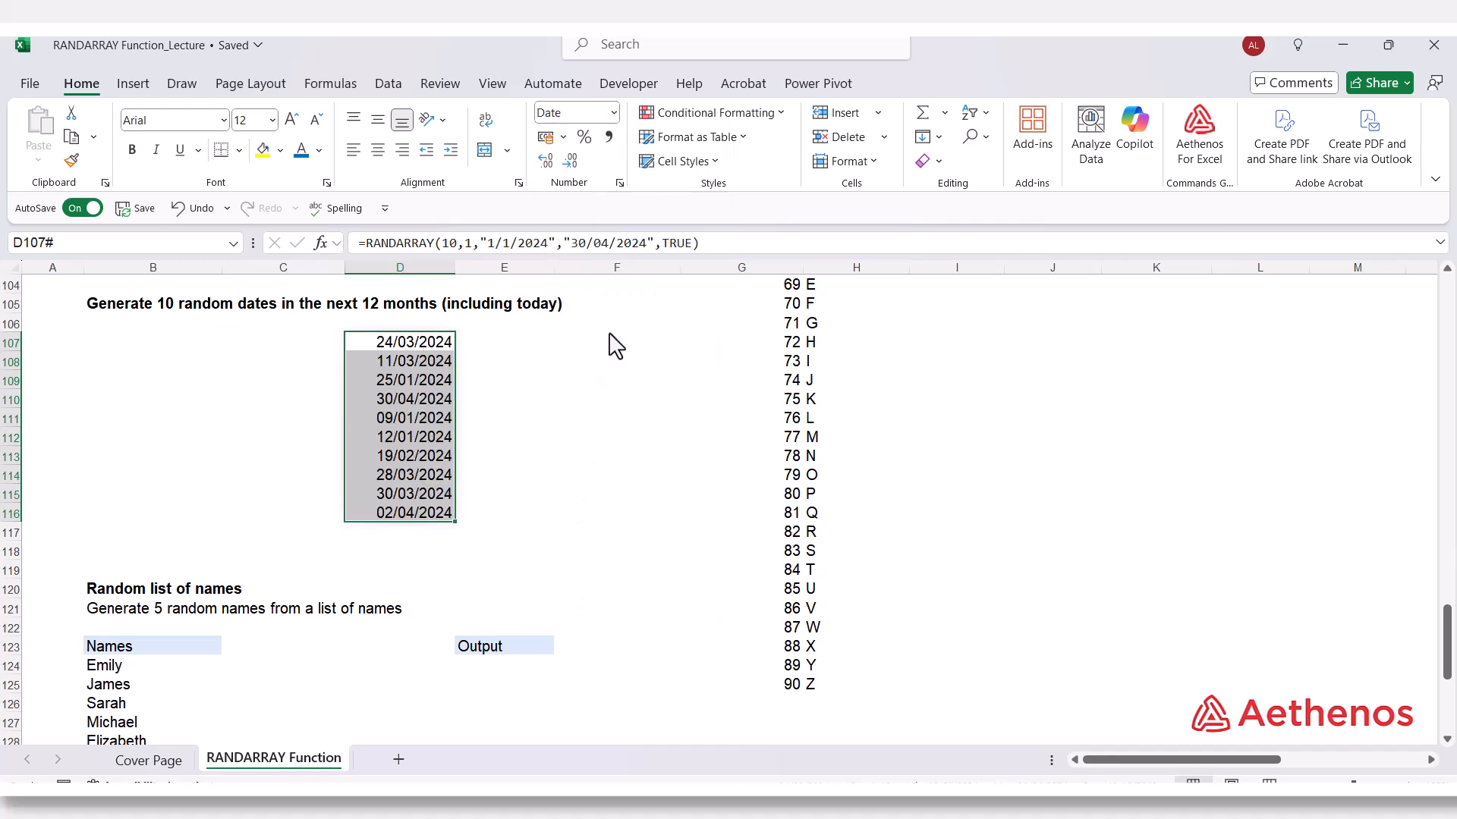
click(596, 363)
Inspect the minimum and maximum dates in D107's RANDARRAY formula against the generated date list.
click(438, 343)
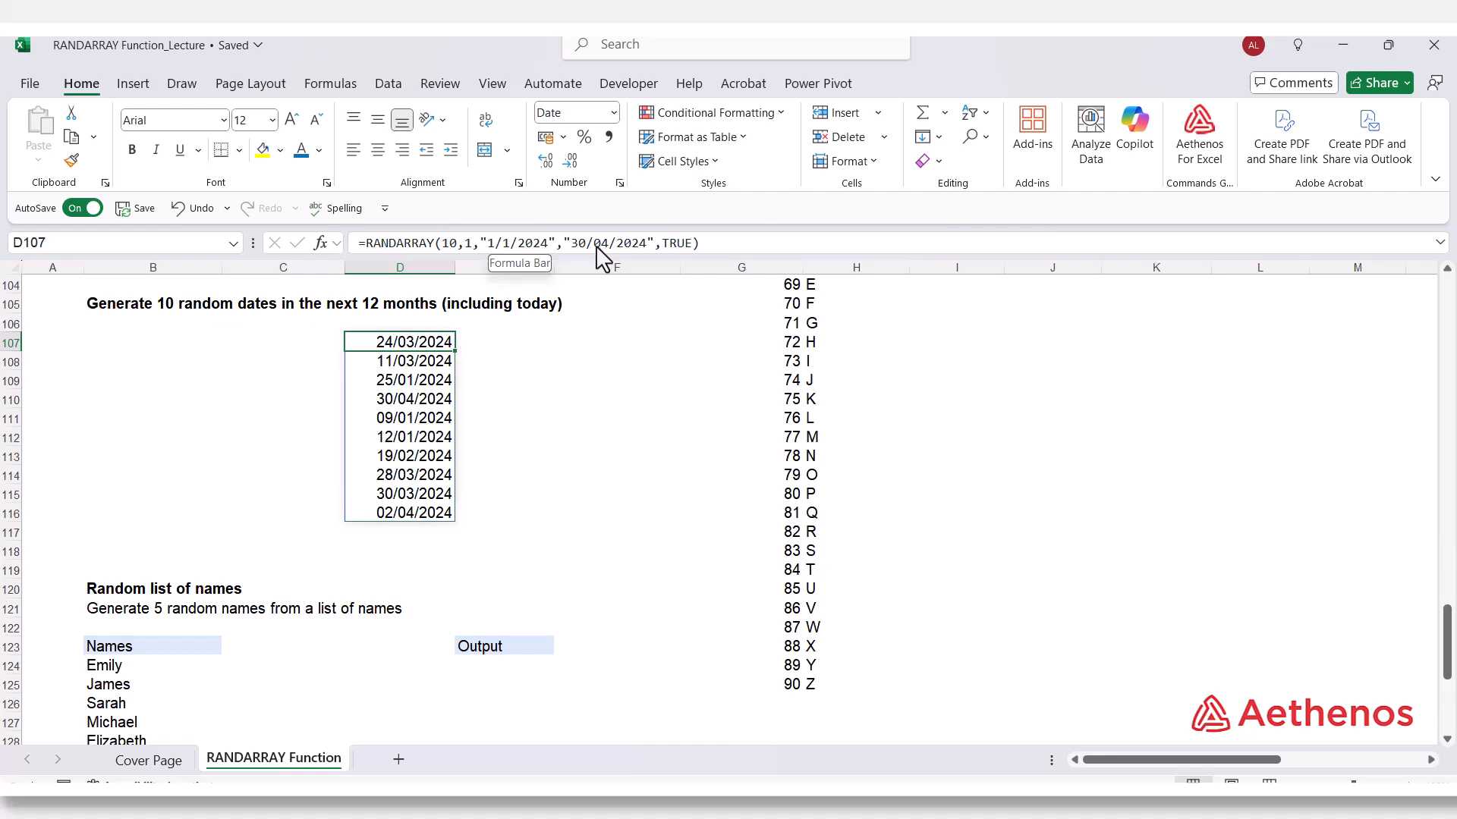
click(479, 438)
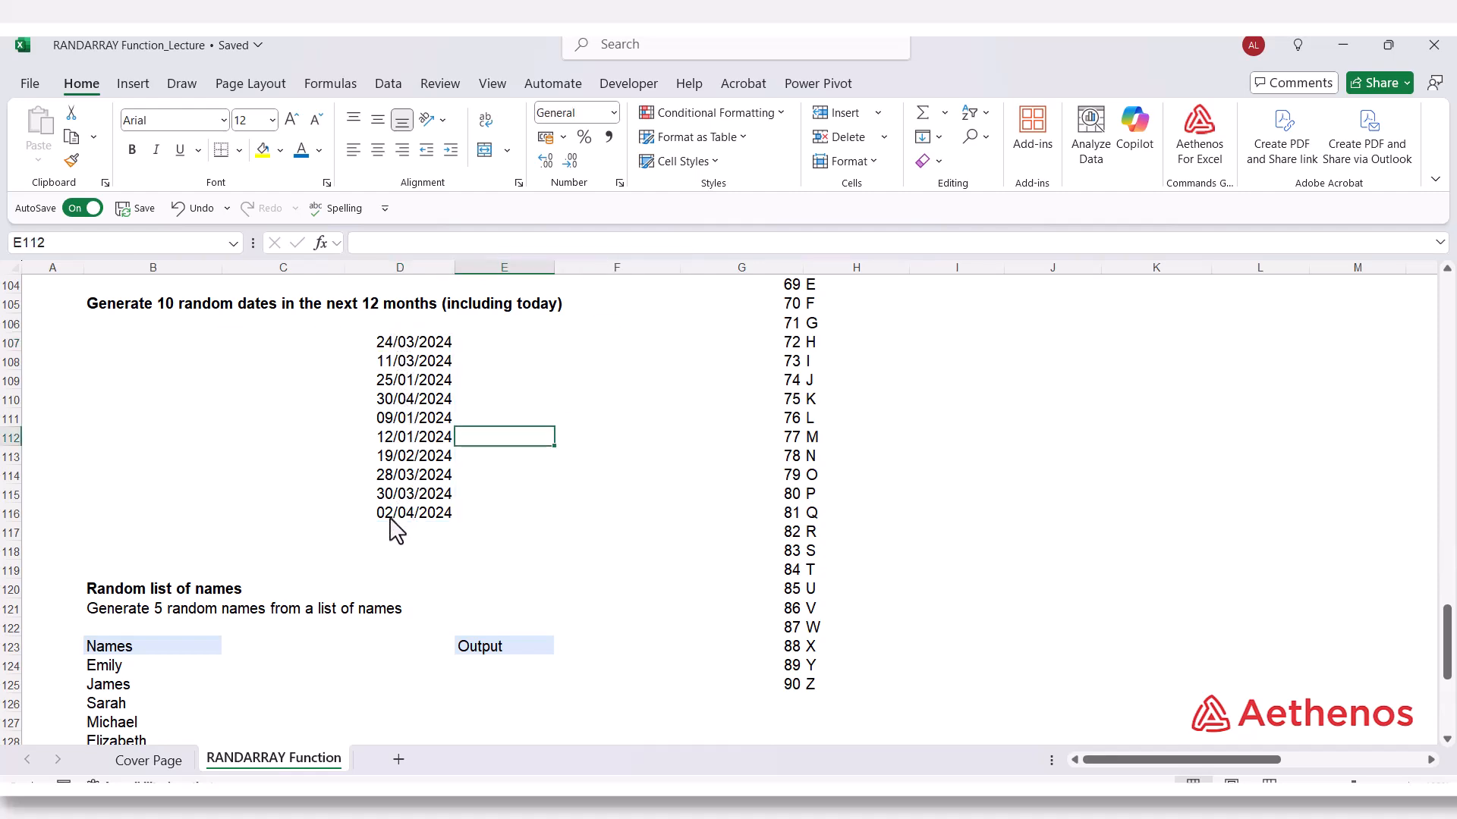
click(399, 345)
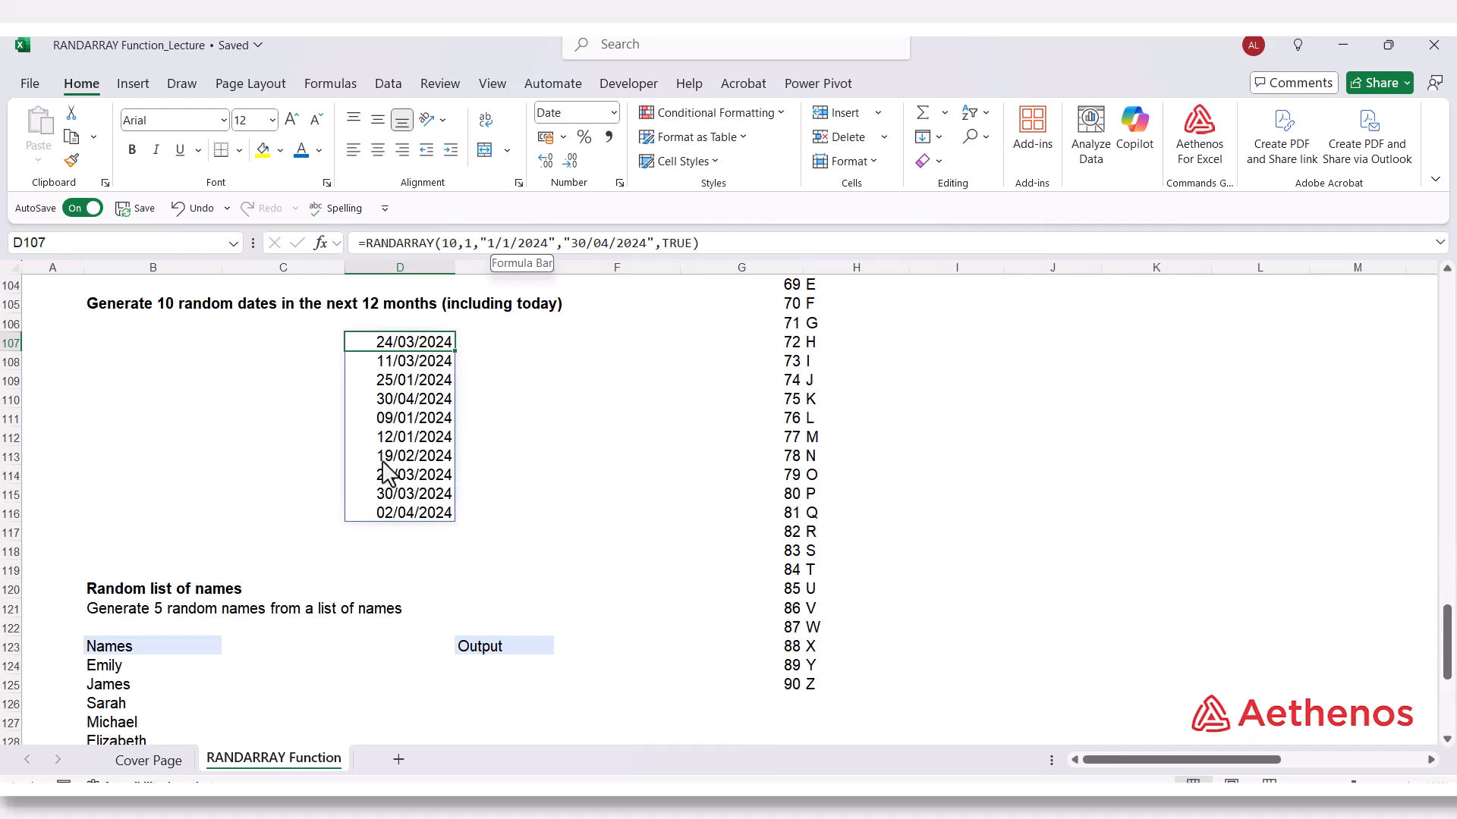
Begin a RANDARRAY formula in B107 with 10 rows, 1 column and TODAY() as the minimum.
click(126, 346)
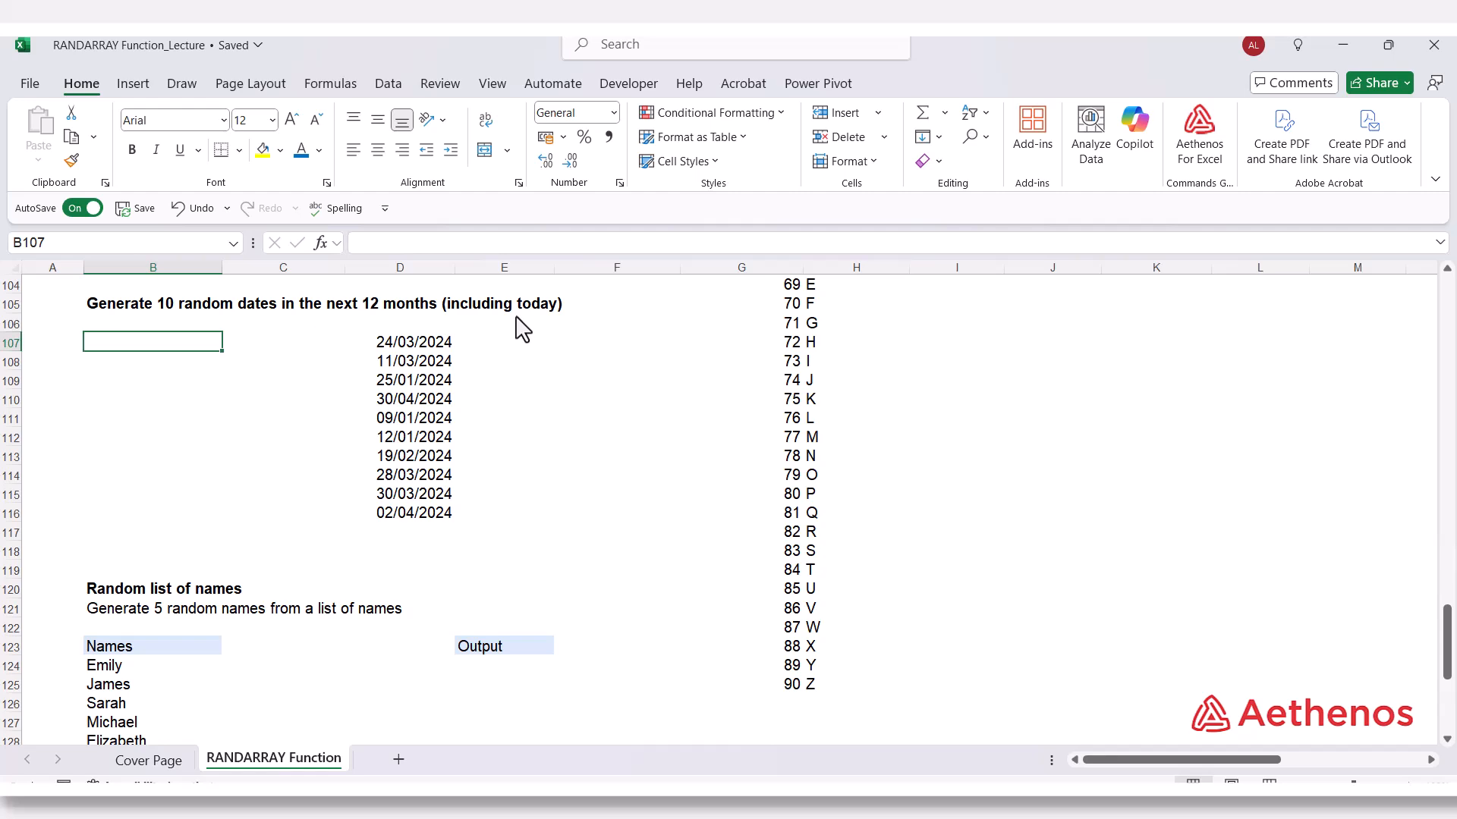
text(=rand)
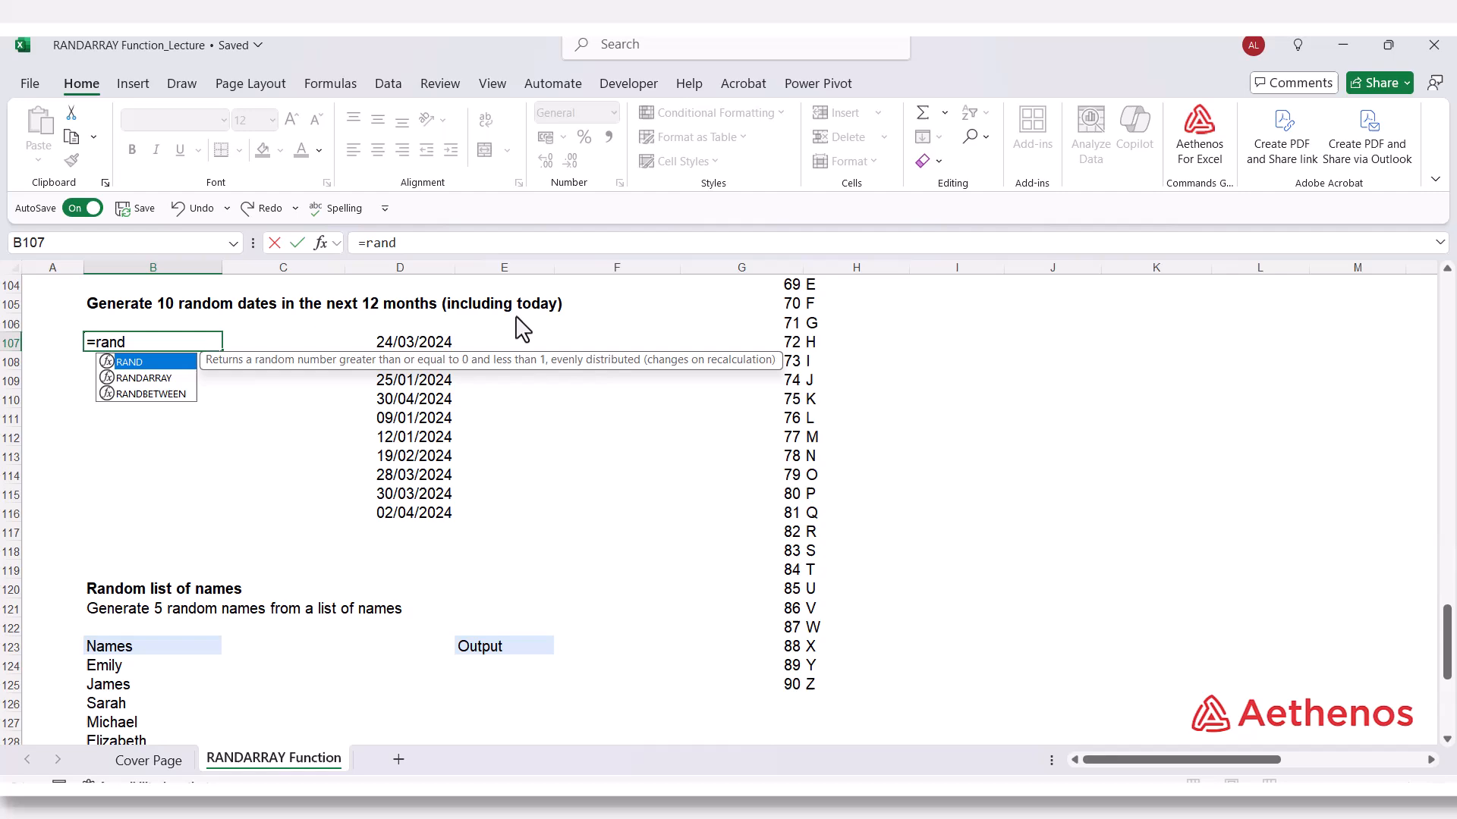
key(Down)
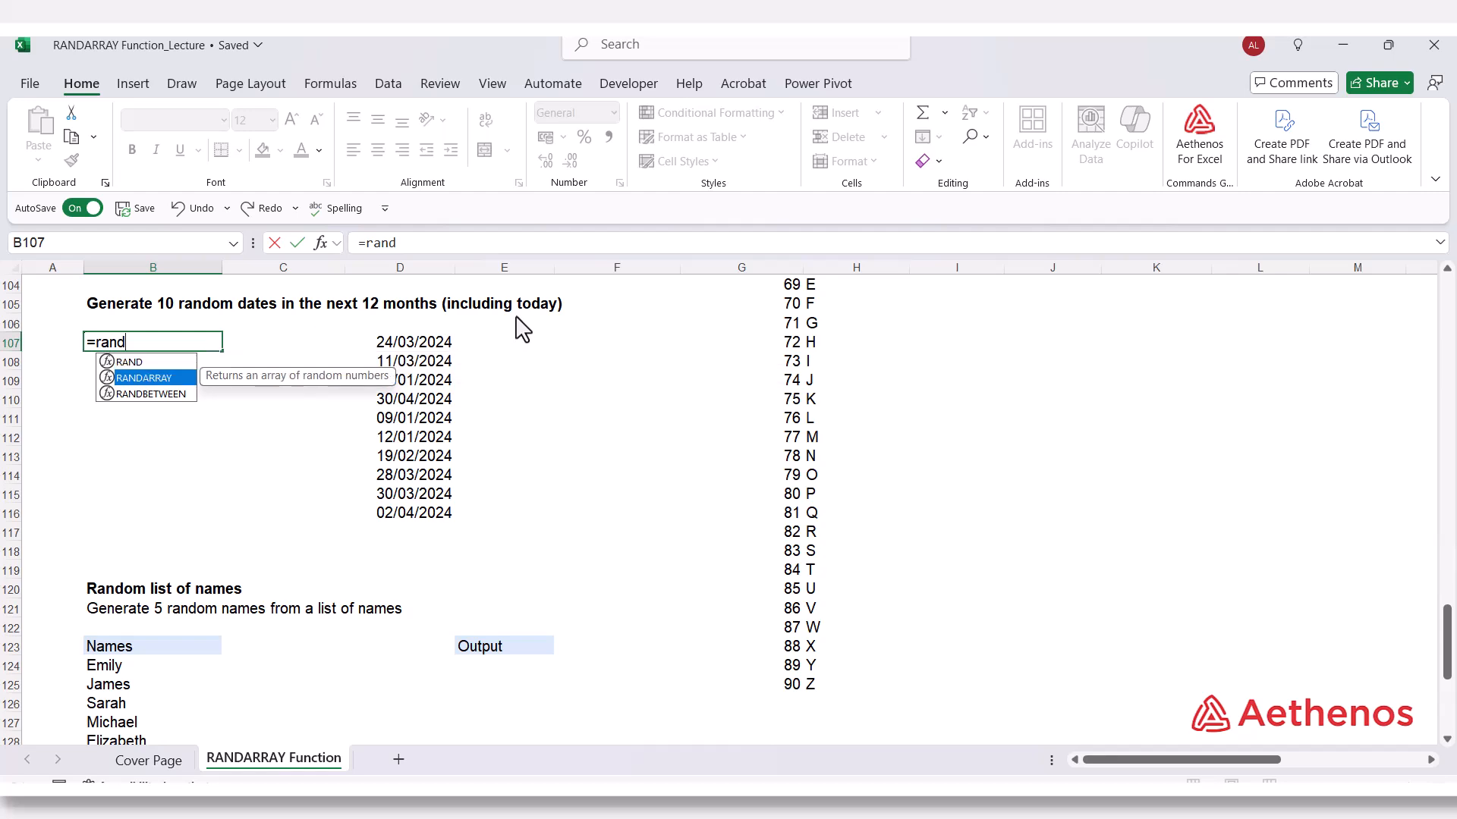
key(Tab)
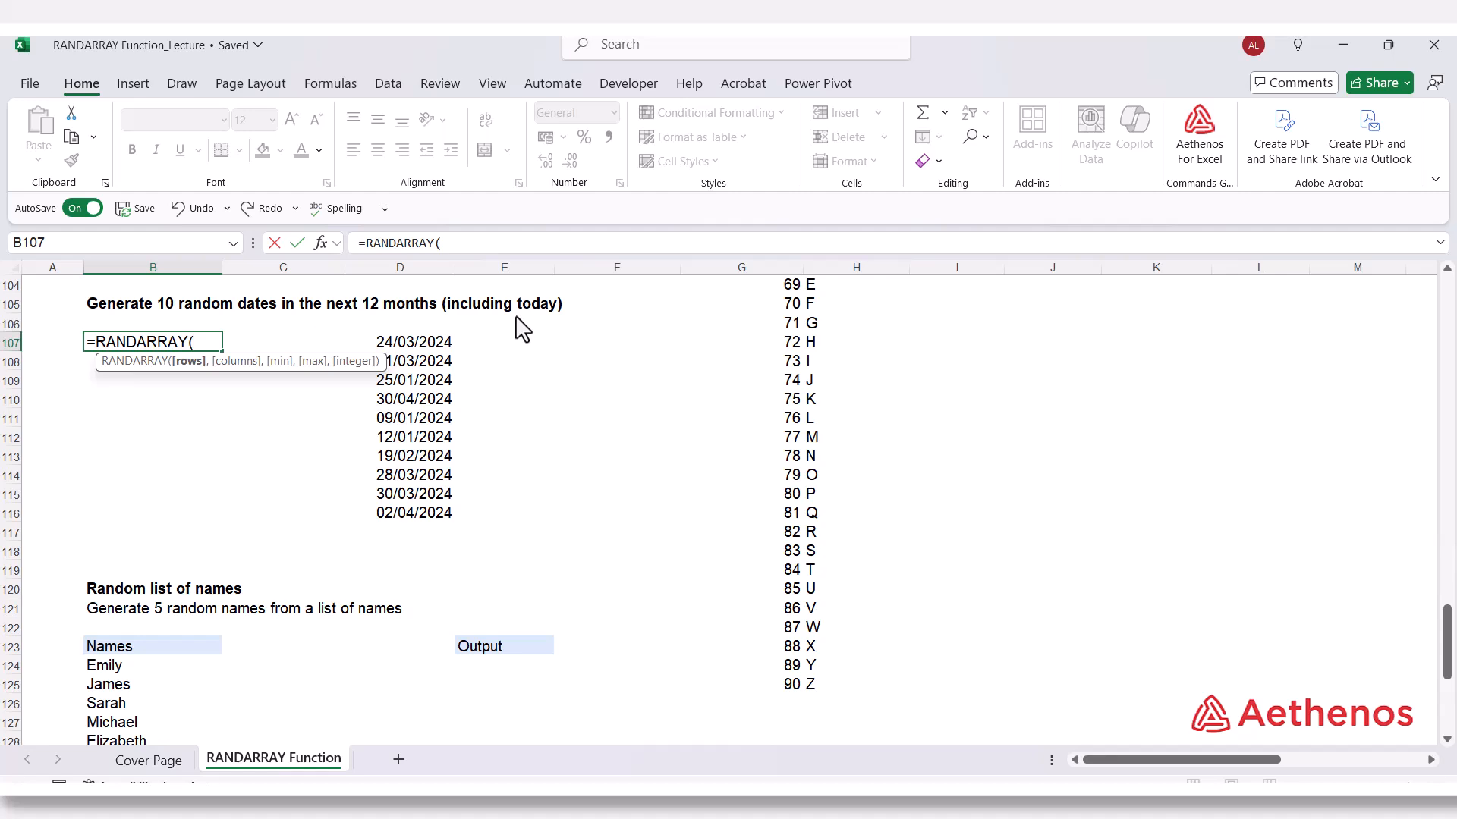
text(10,)
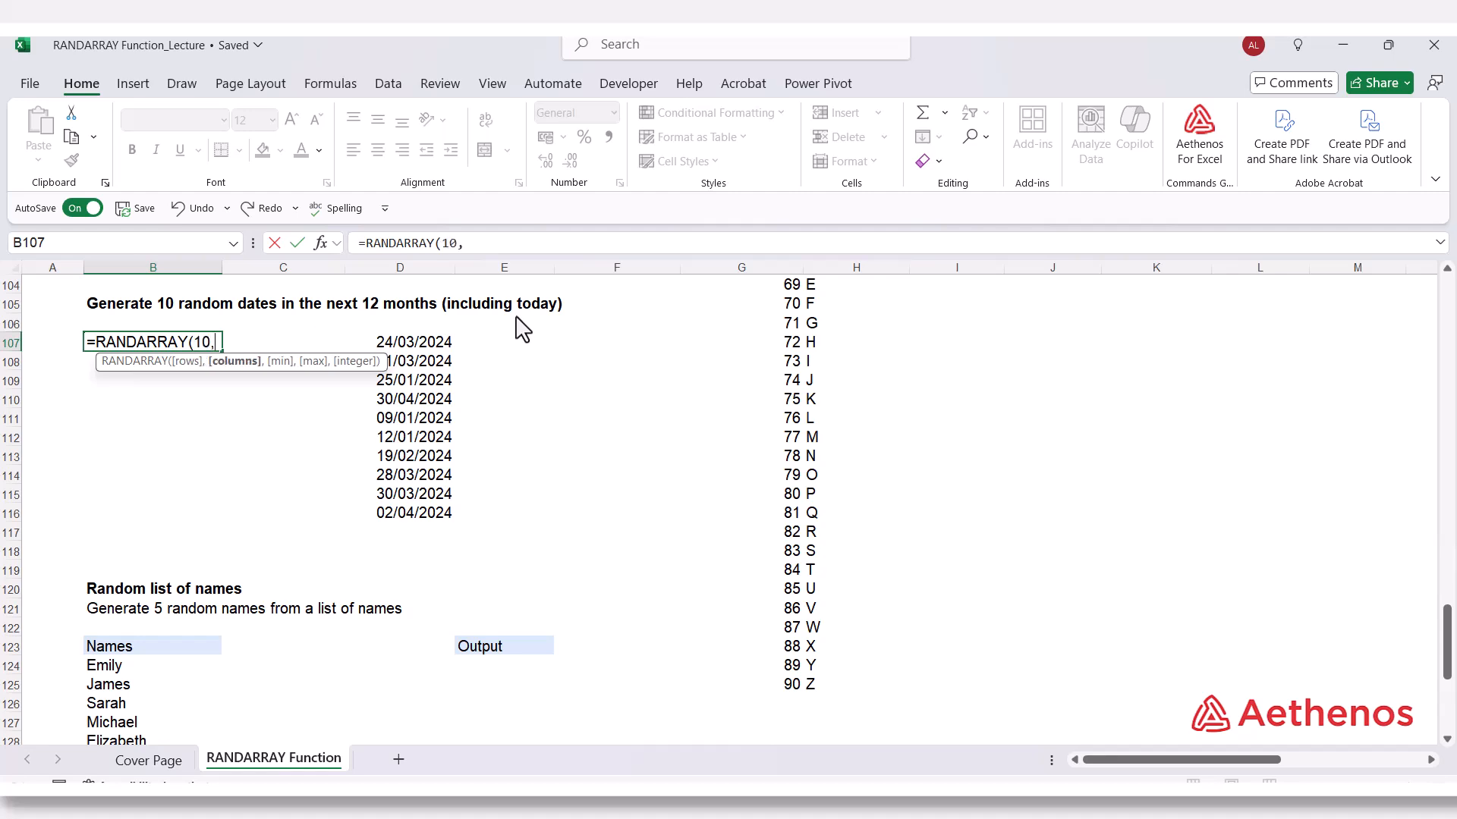
text(1,)
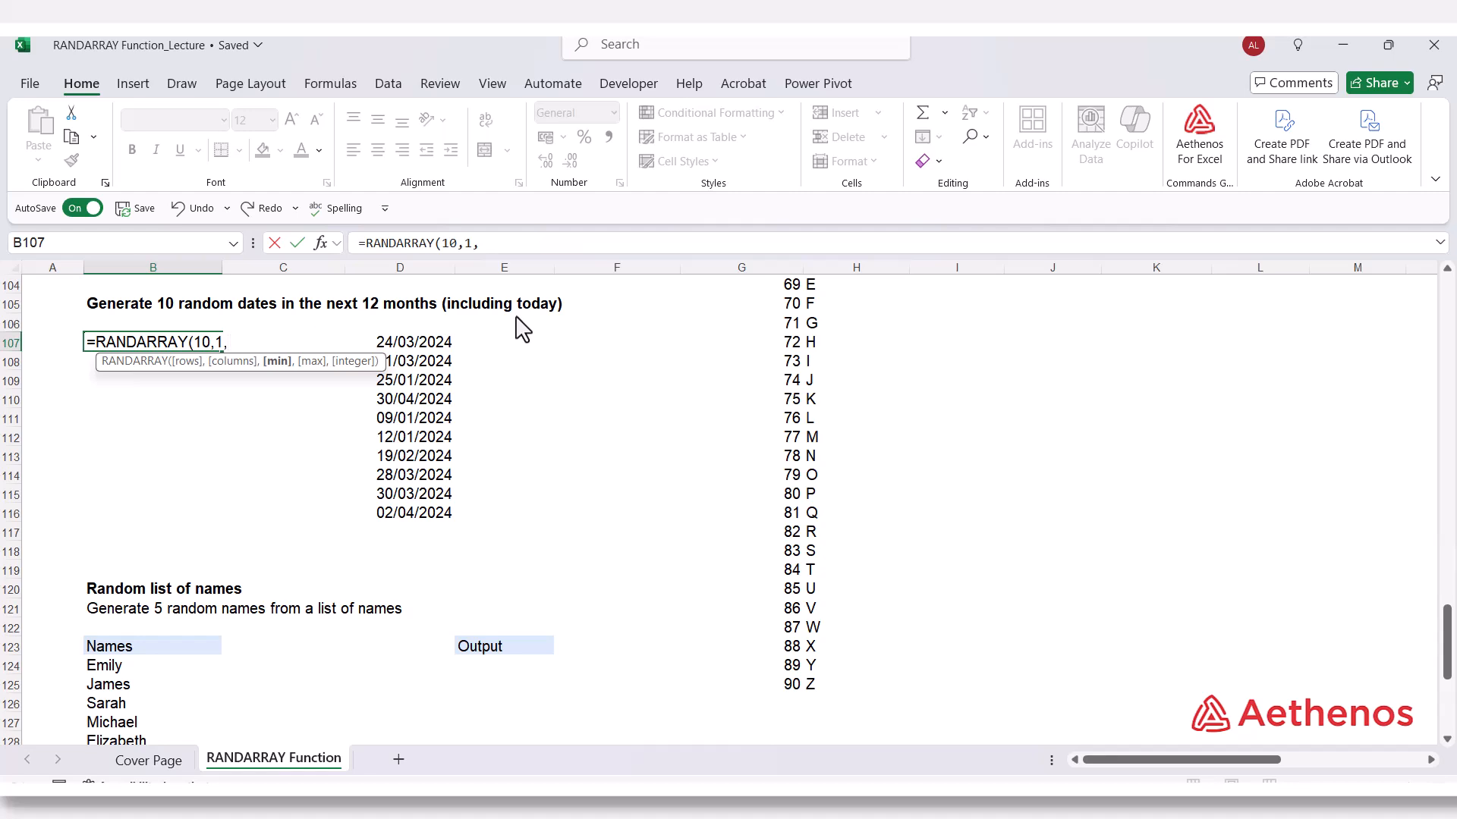
text(tod)
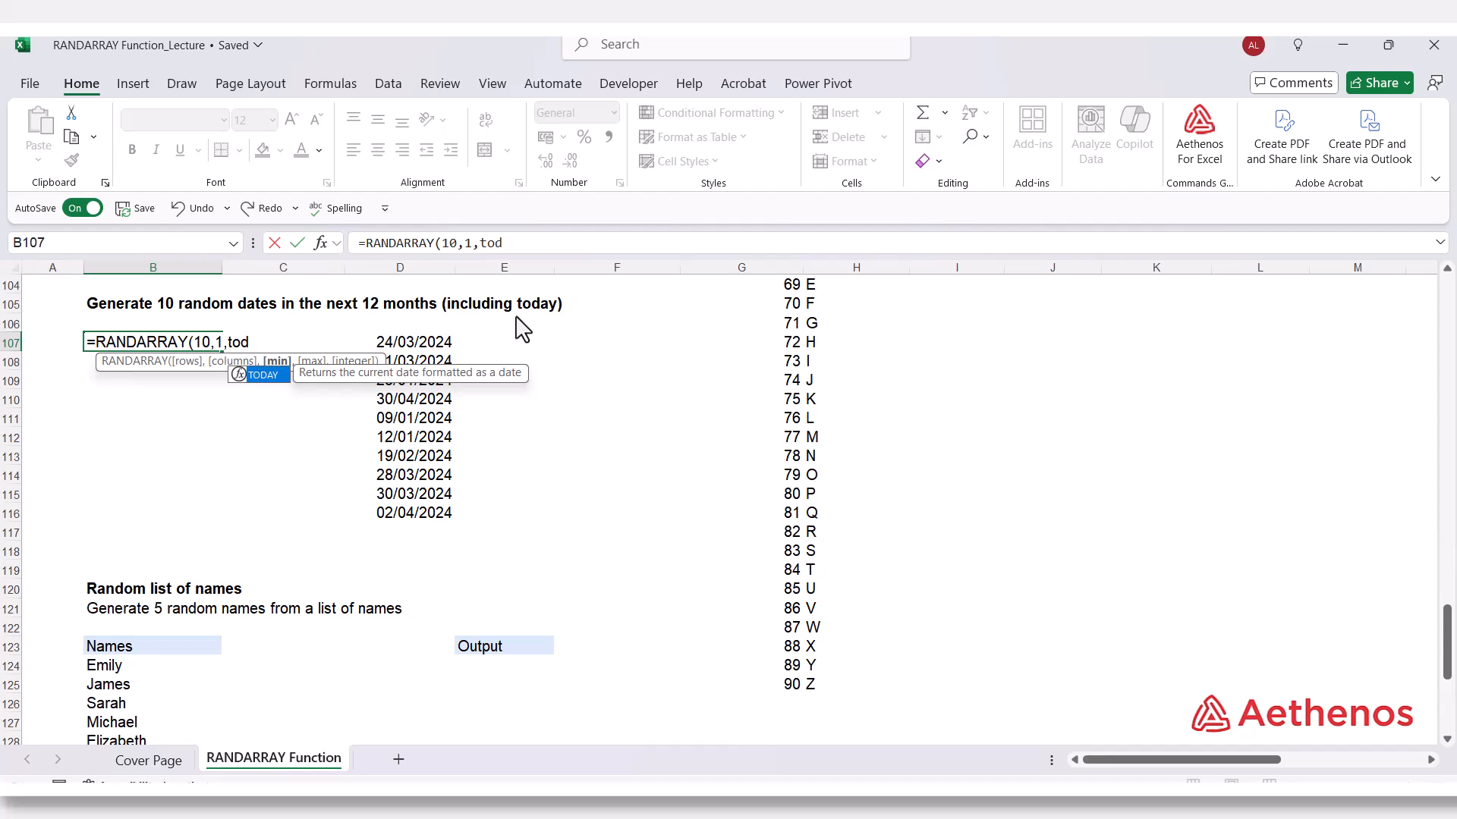
key(Tab)
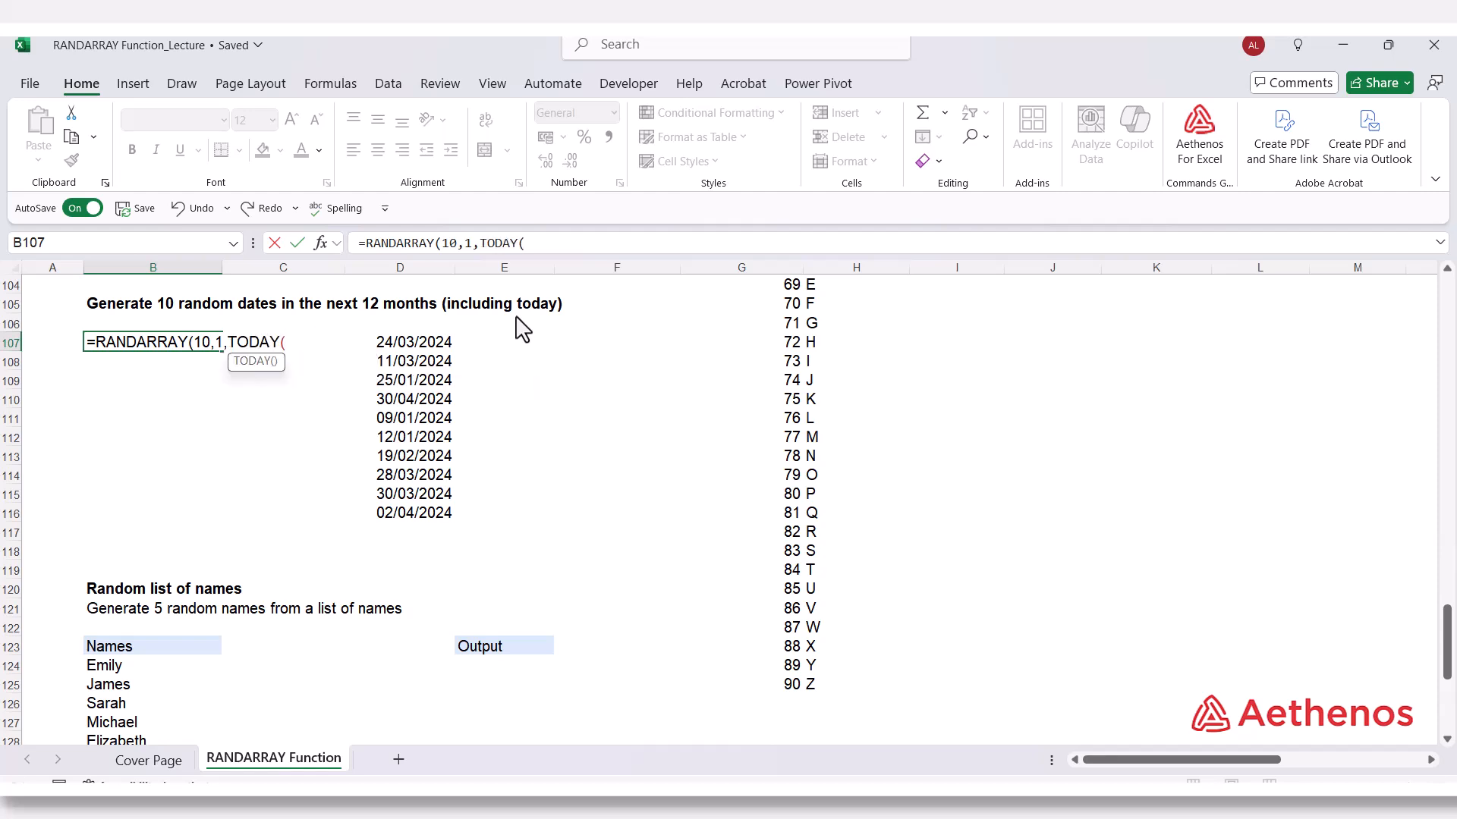
text())
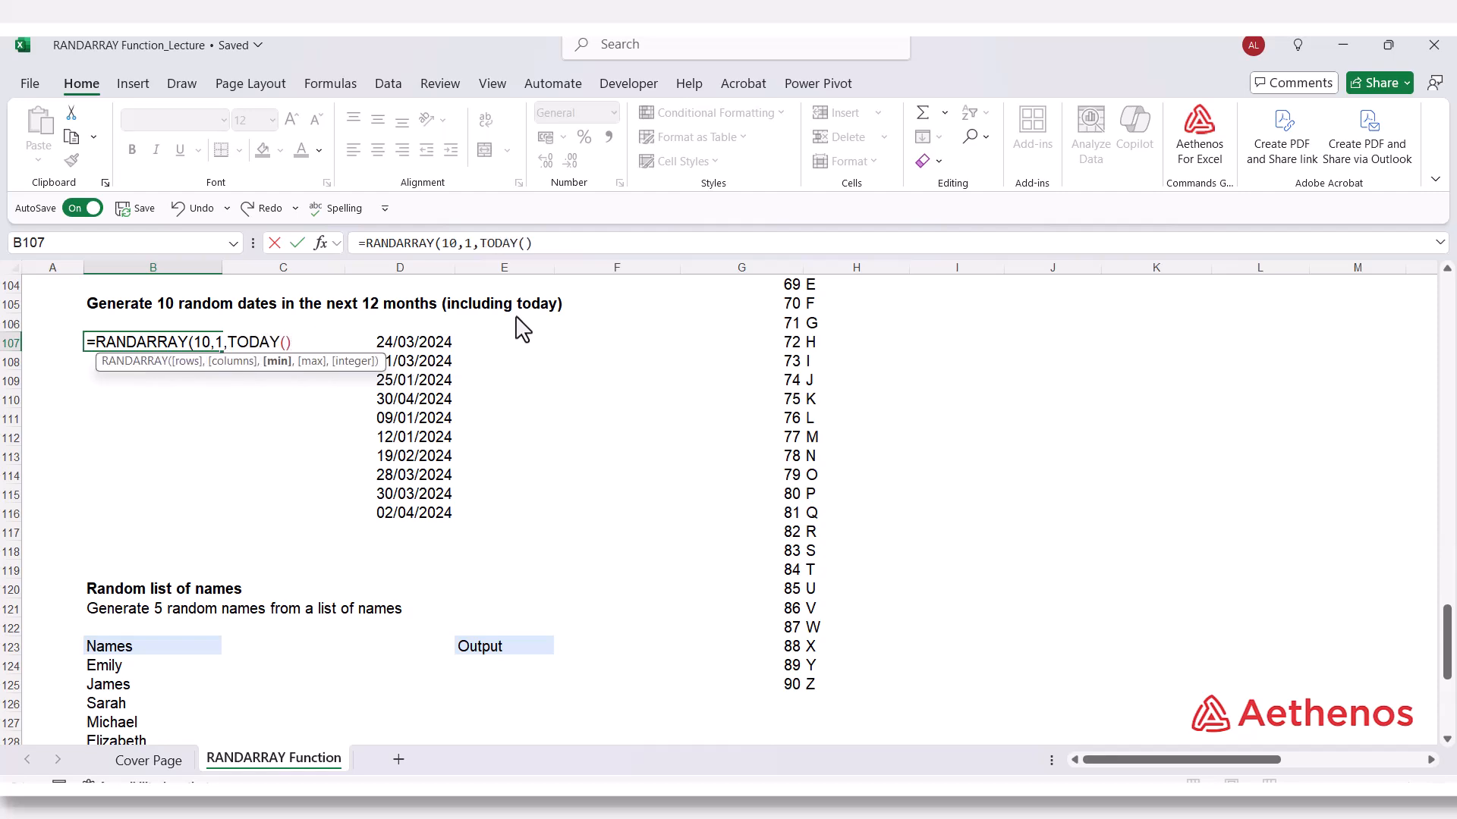
text(,)
Complete the B107 formula with EDATE(TODAY(),12) as the maximum and TRUE for integers, and enter it.
text(E)
key(Tab)
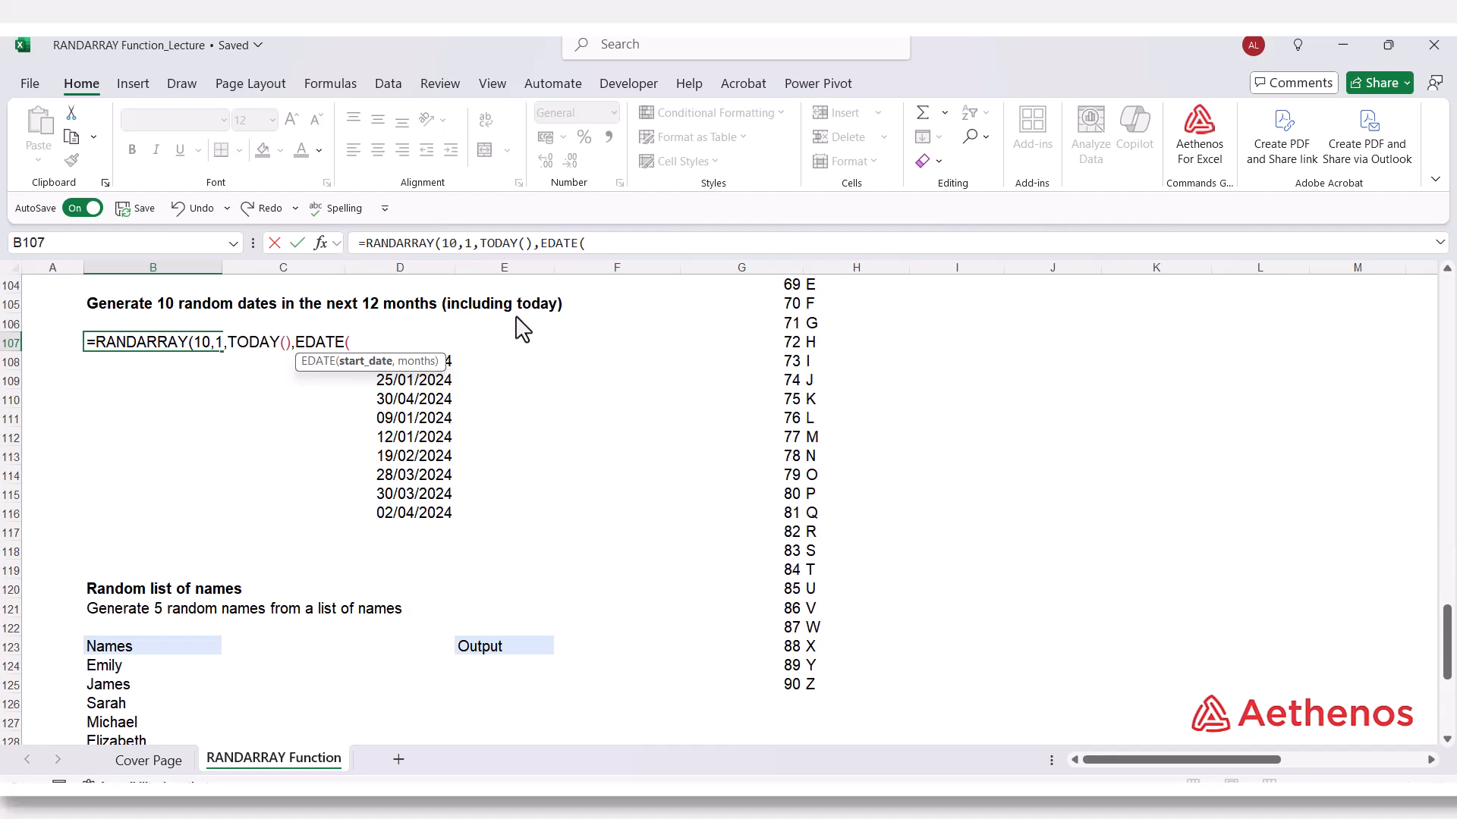
text(toda)
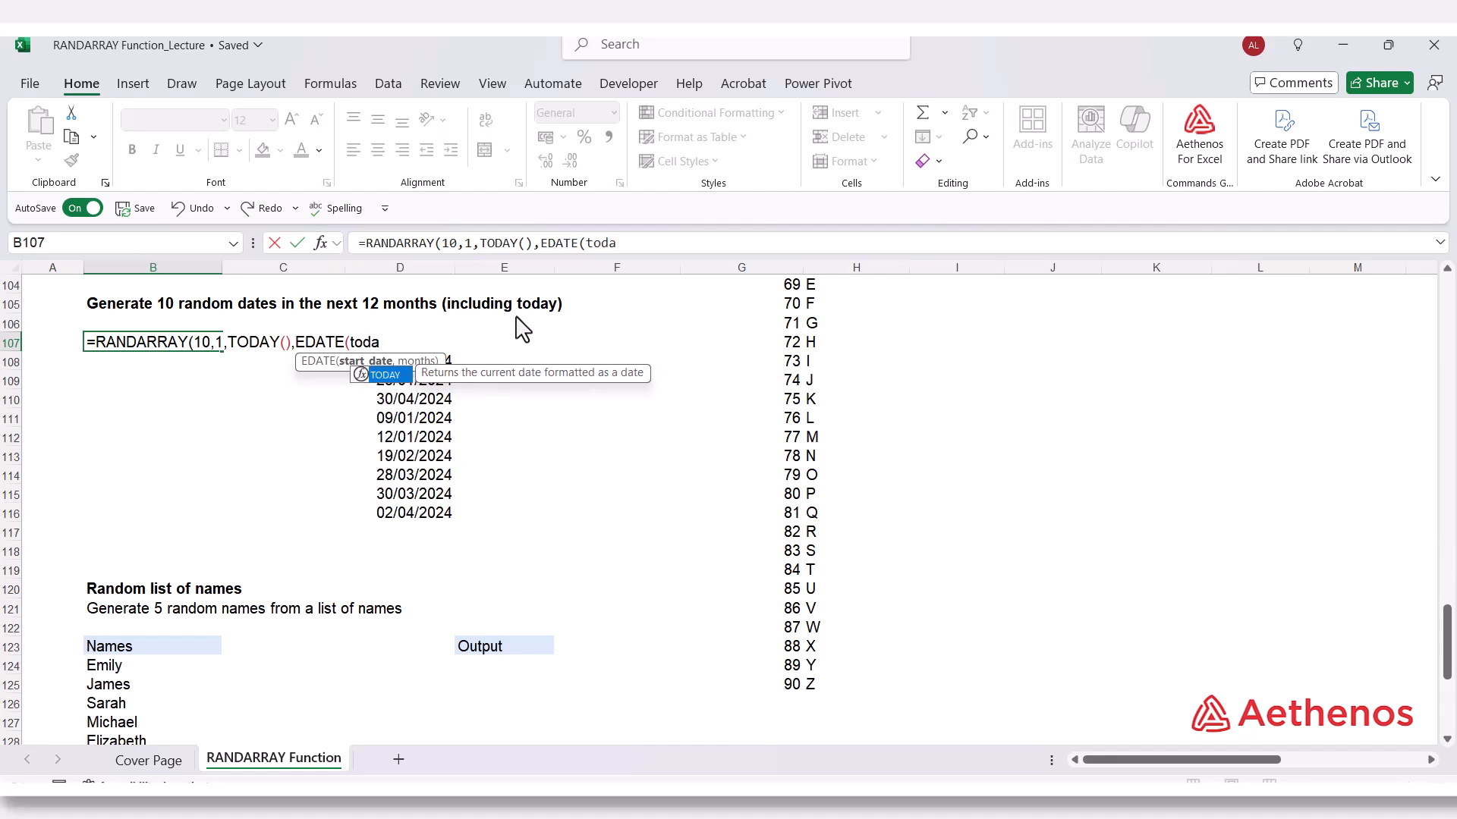
key(Tab)
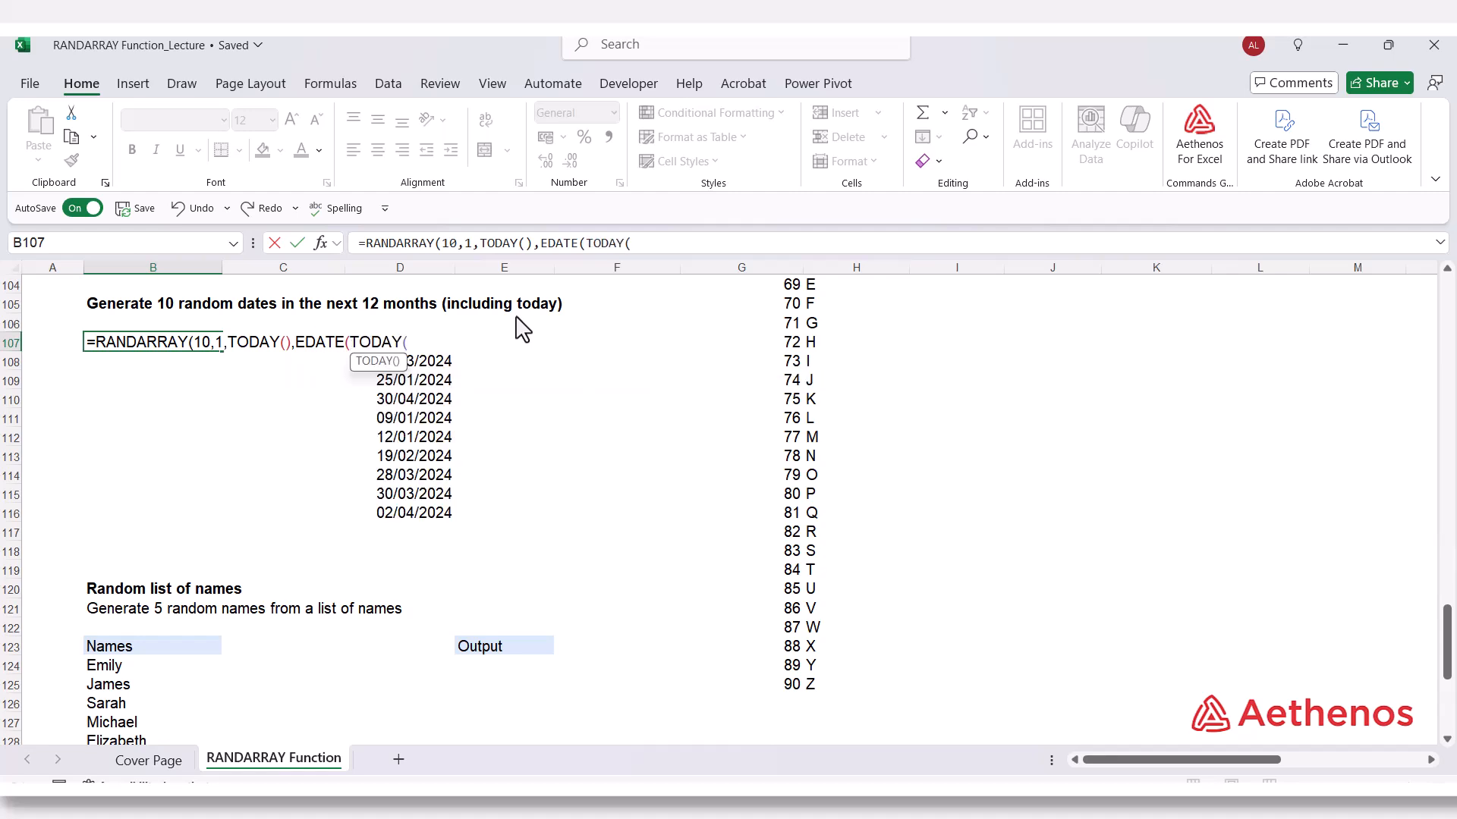
text(),)
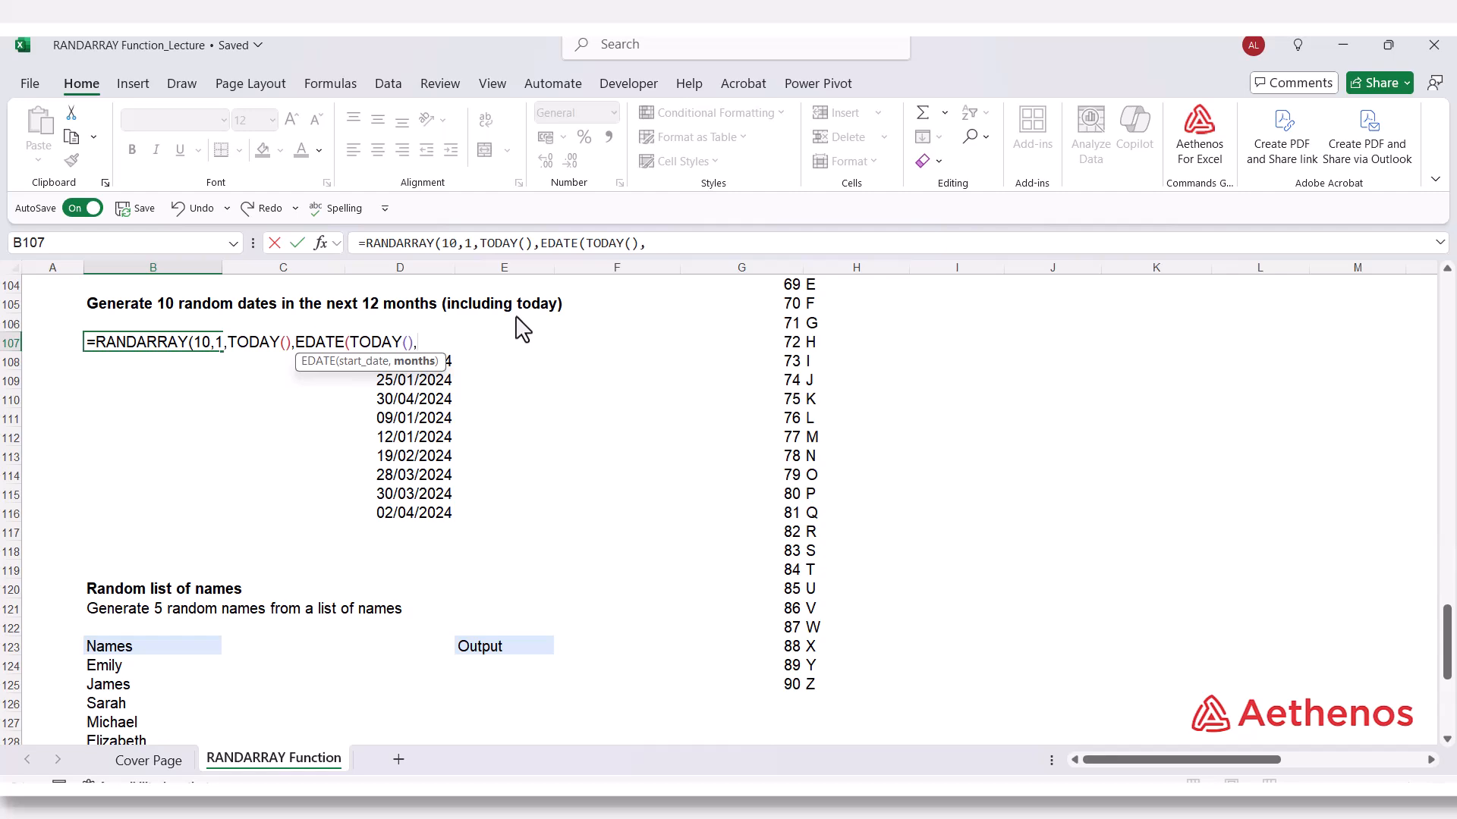
text(12),)
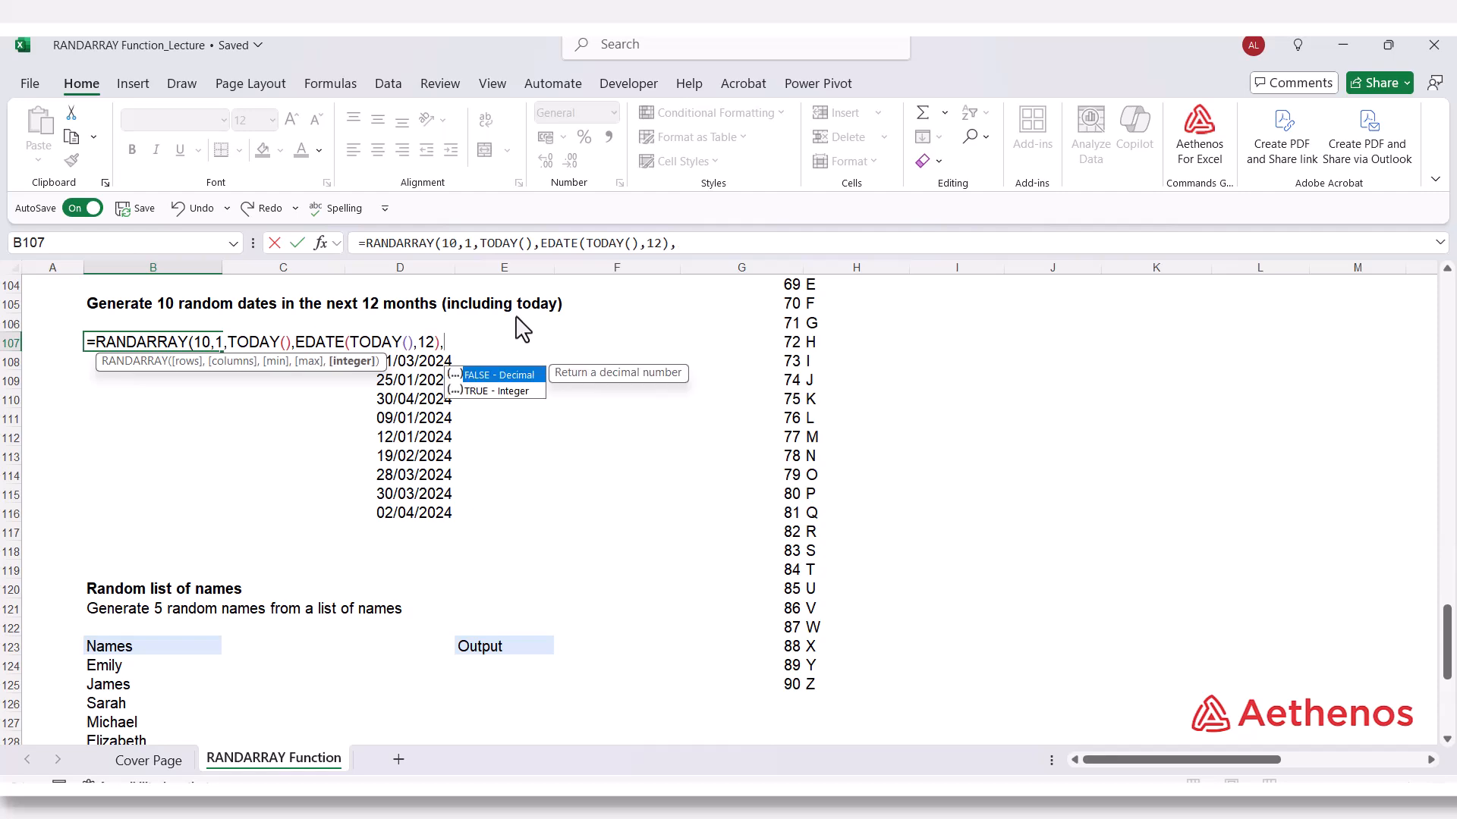
key(Down)
key(Tab)
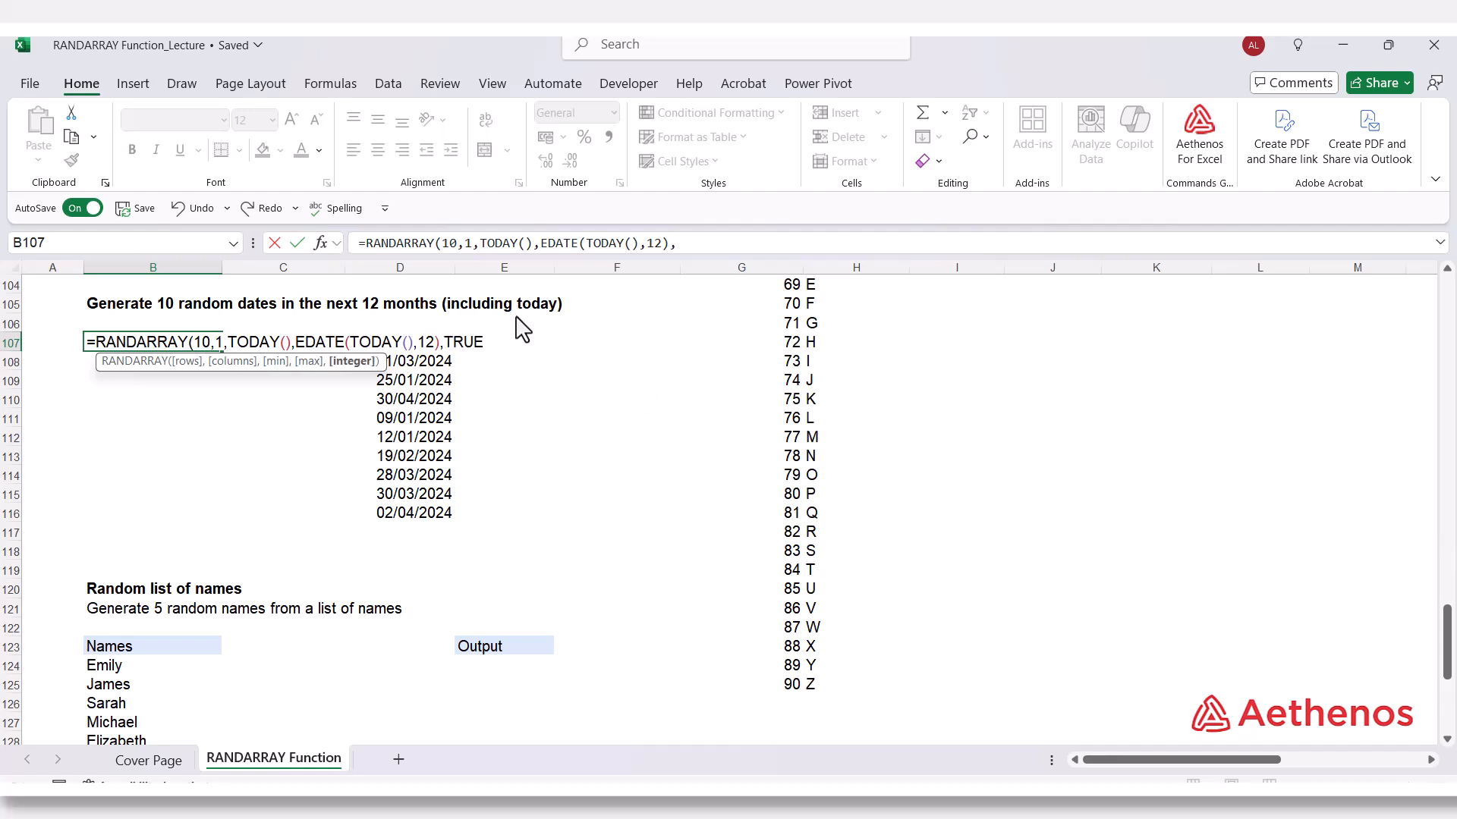
text())
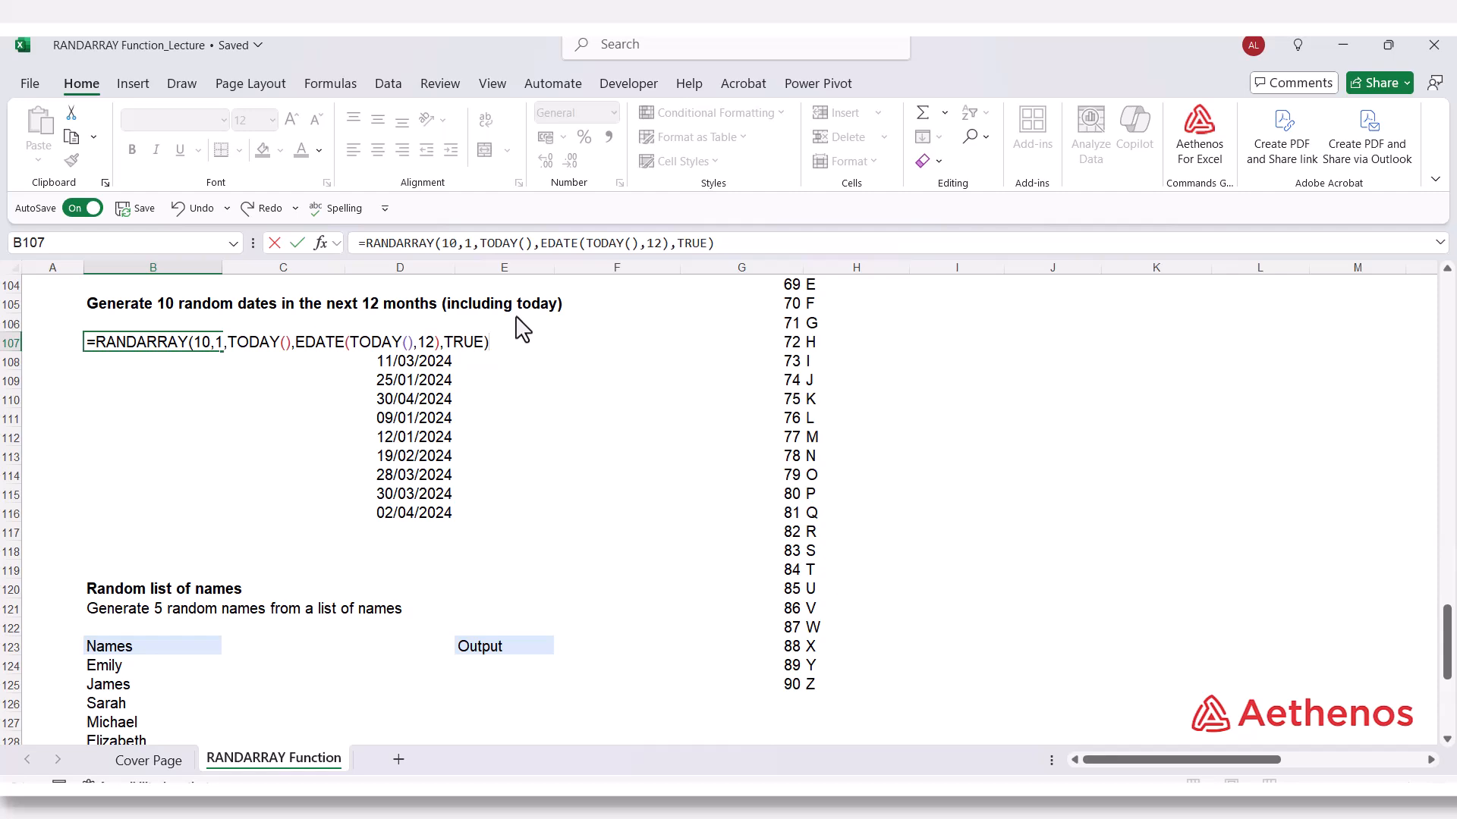
key(Return)
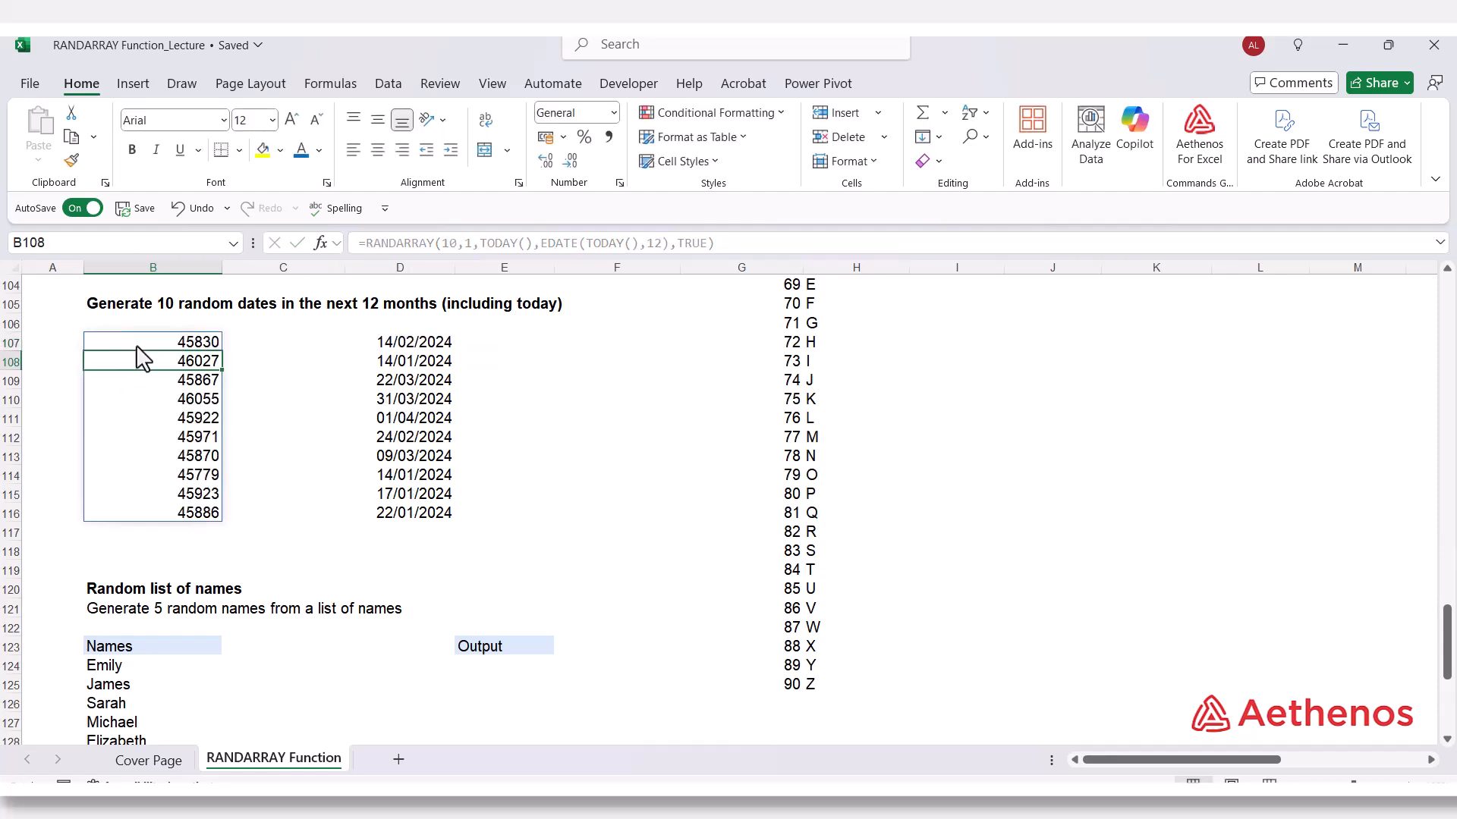
Format the ten serial numbers in B107:B116 as short dates.
drag(141, 345, 134, 508)
click(615, 113)
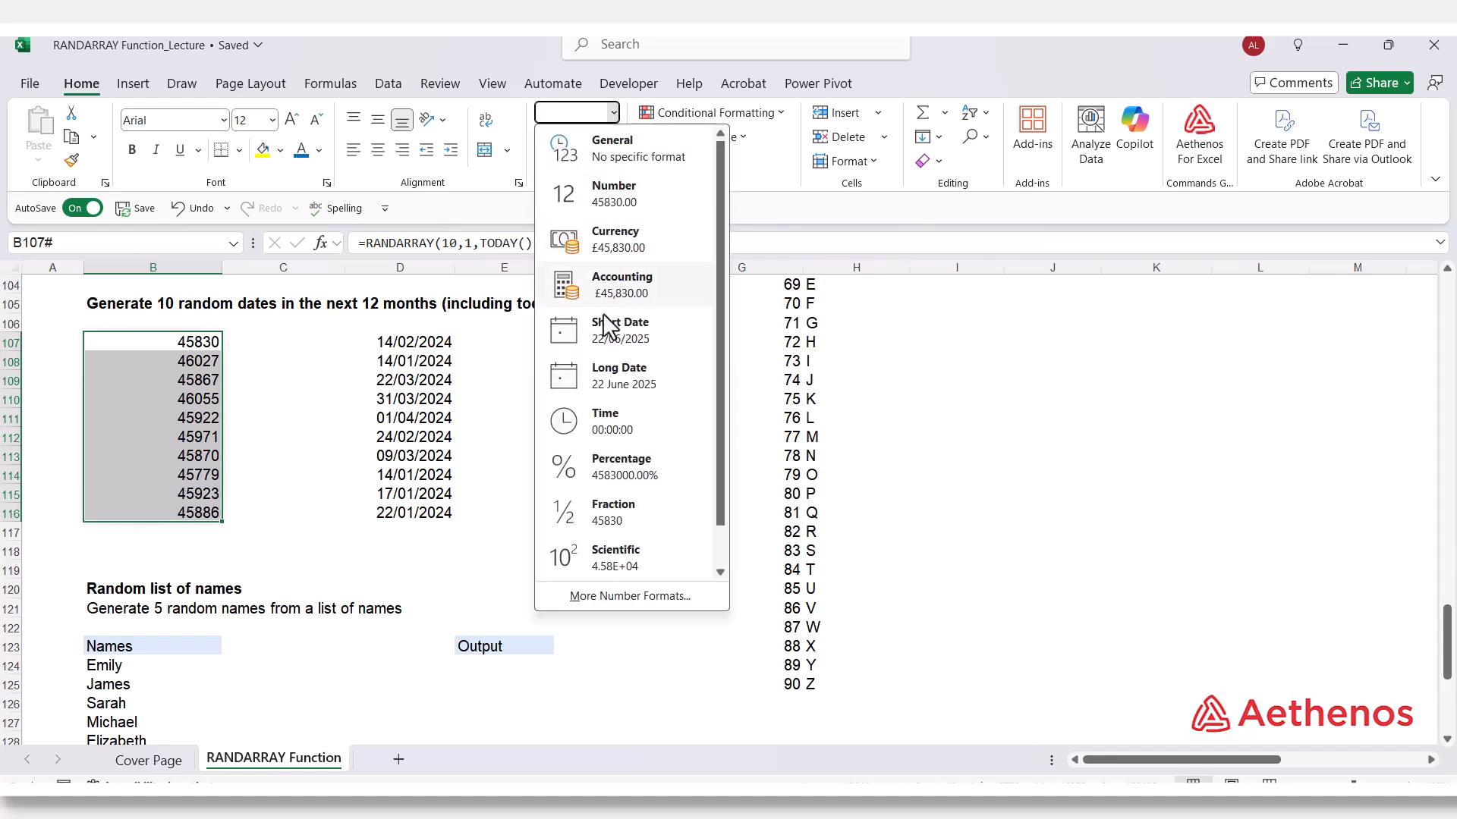
click(603, 329)
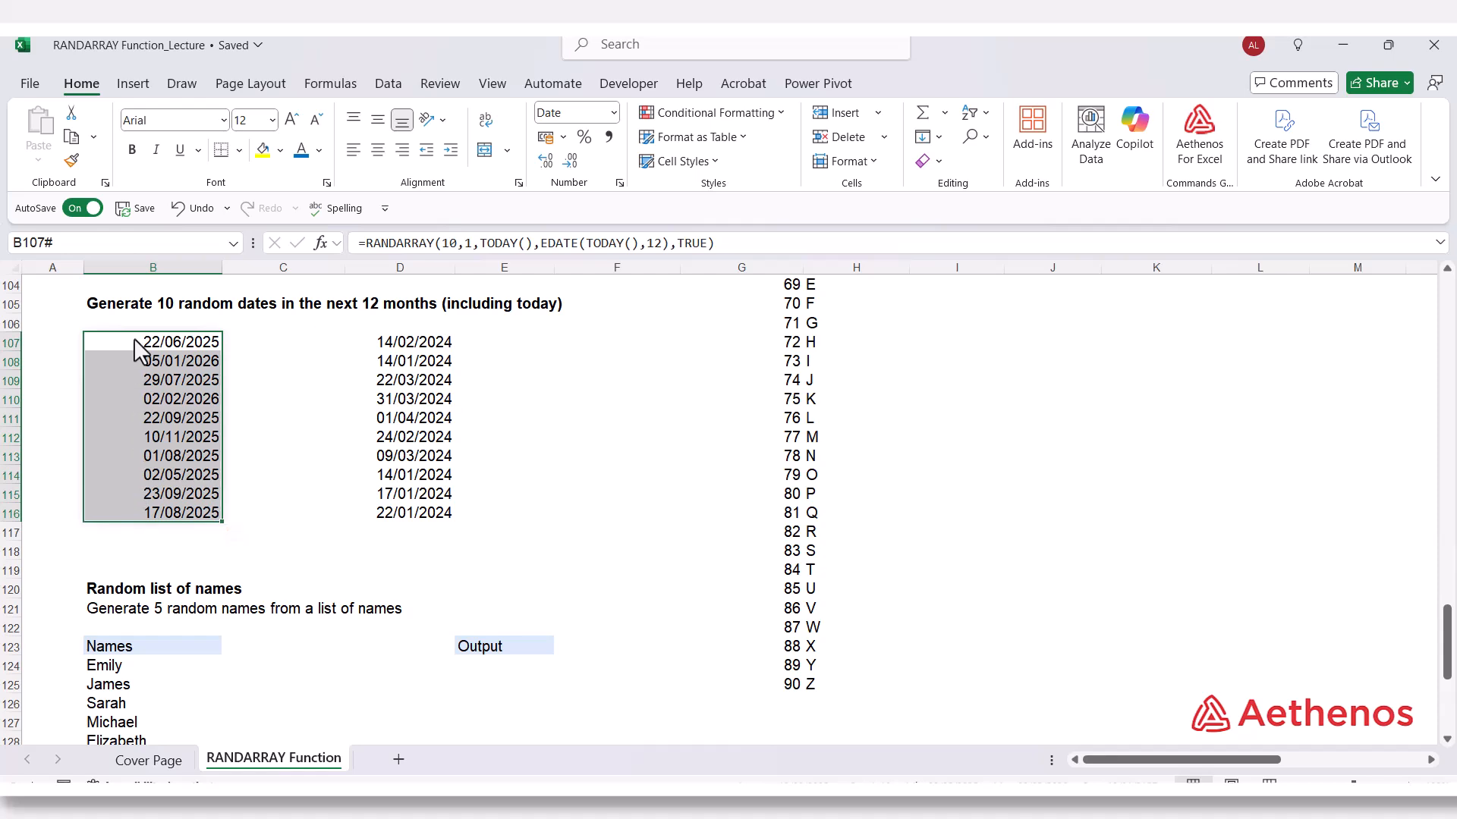
click(306, 535)
Select the names in B124:B143 and check how many entries the list contains.
scroll(306, 534, down, 4)
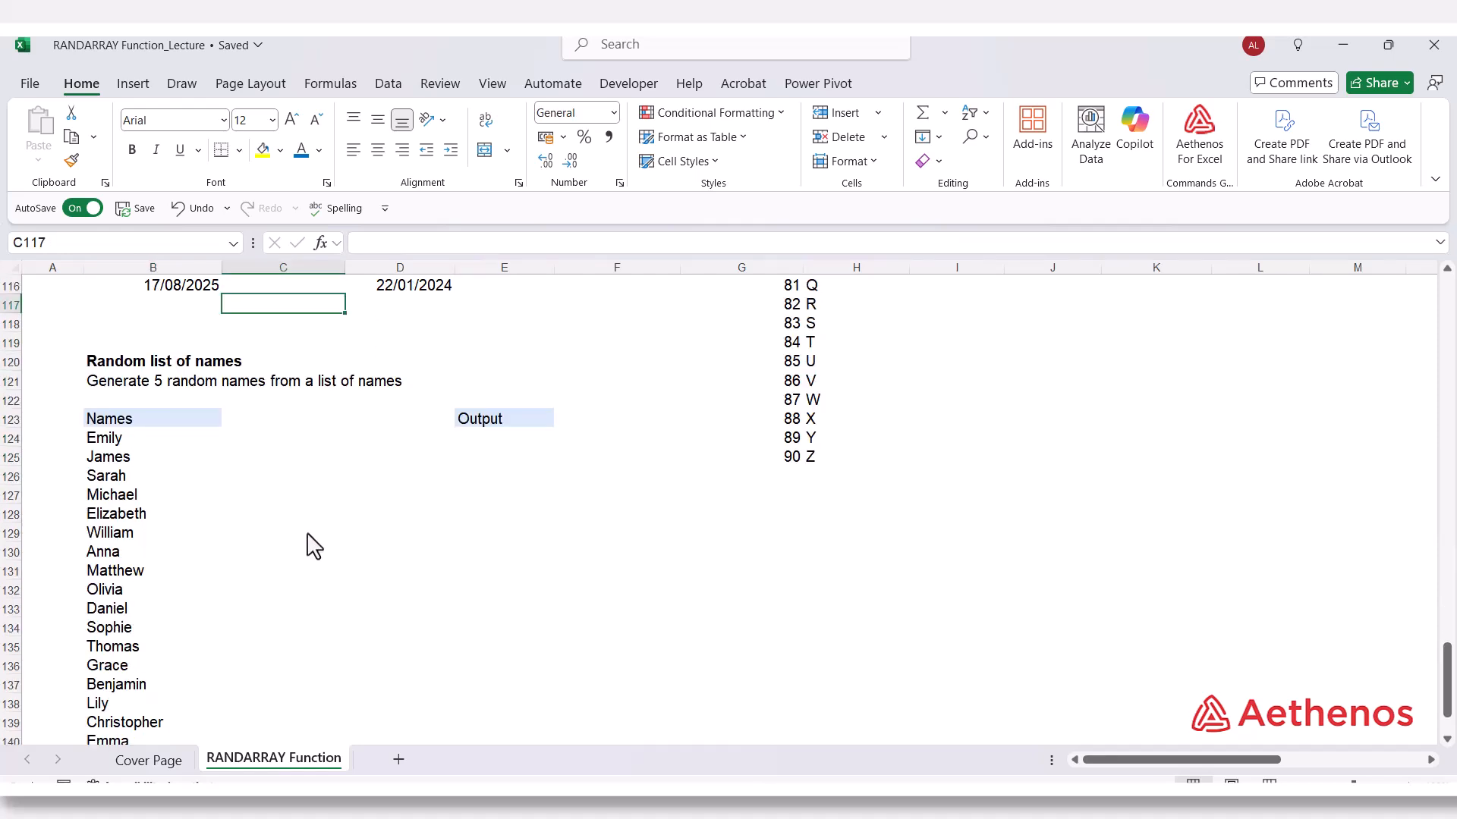
scroll(311, 545, down, 1)
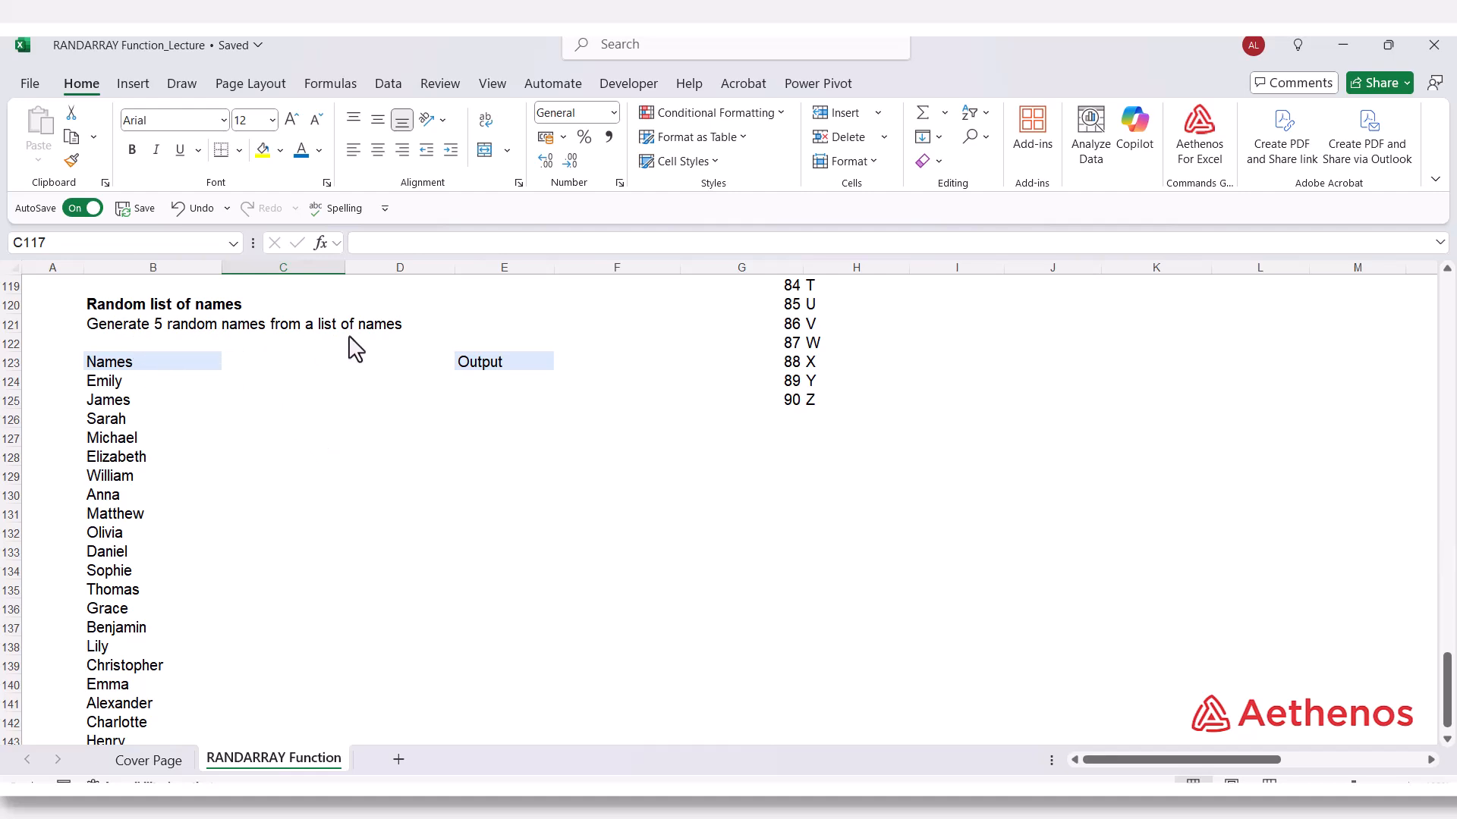
drag(120, 388, 119, 698)
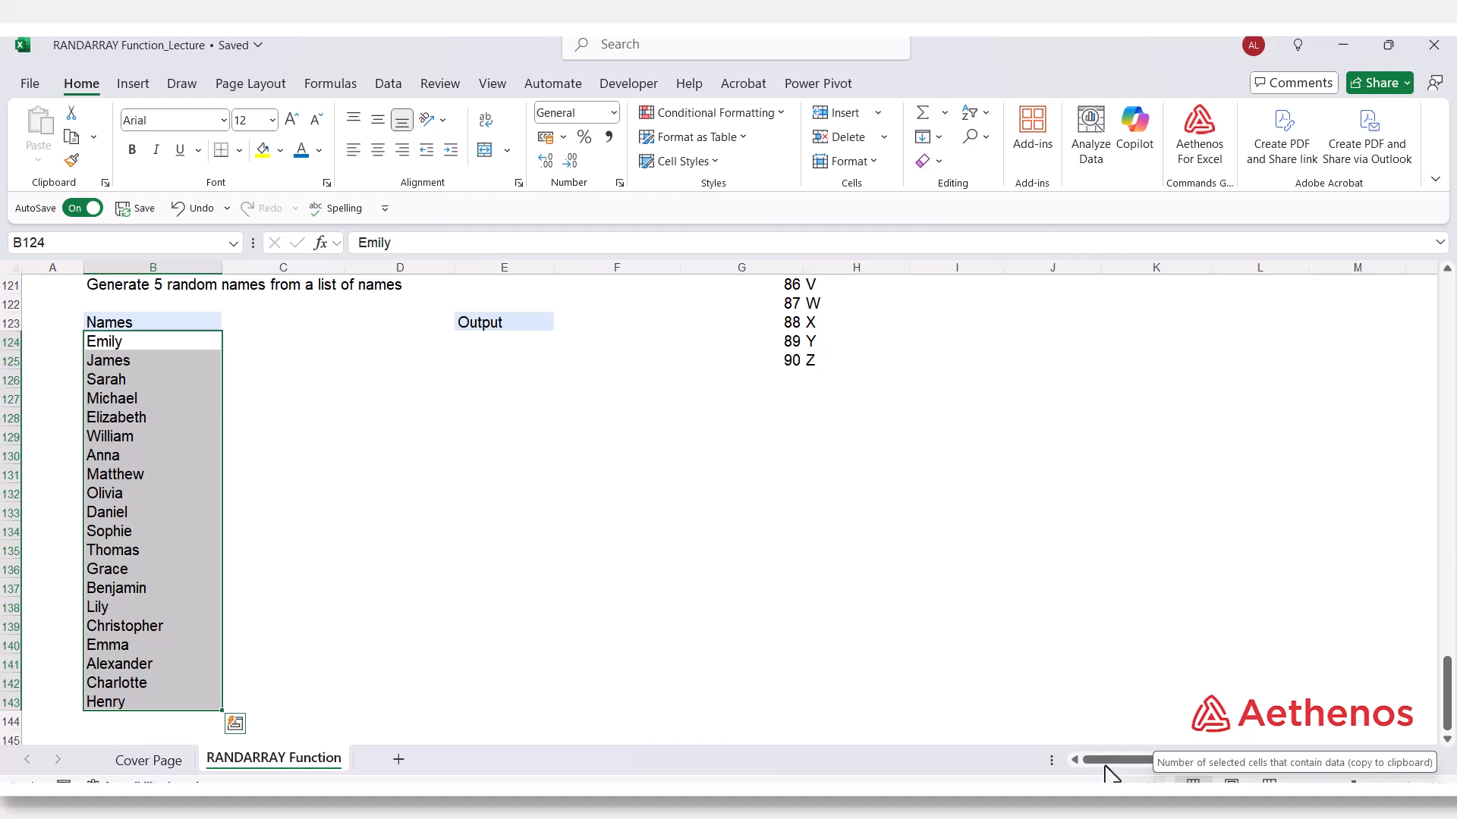
scroll(410, 512, up, 4)
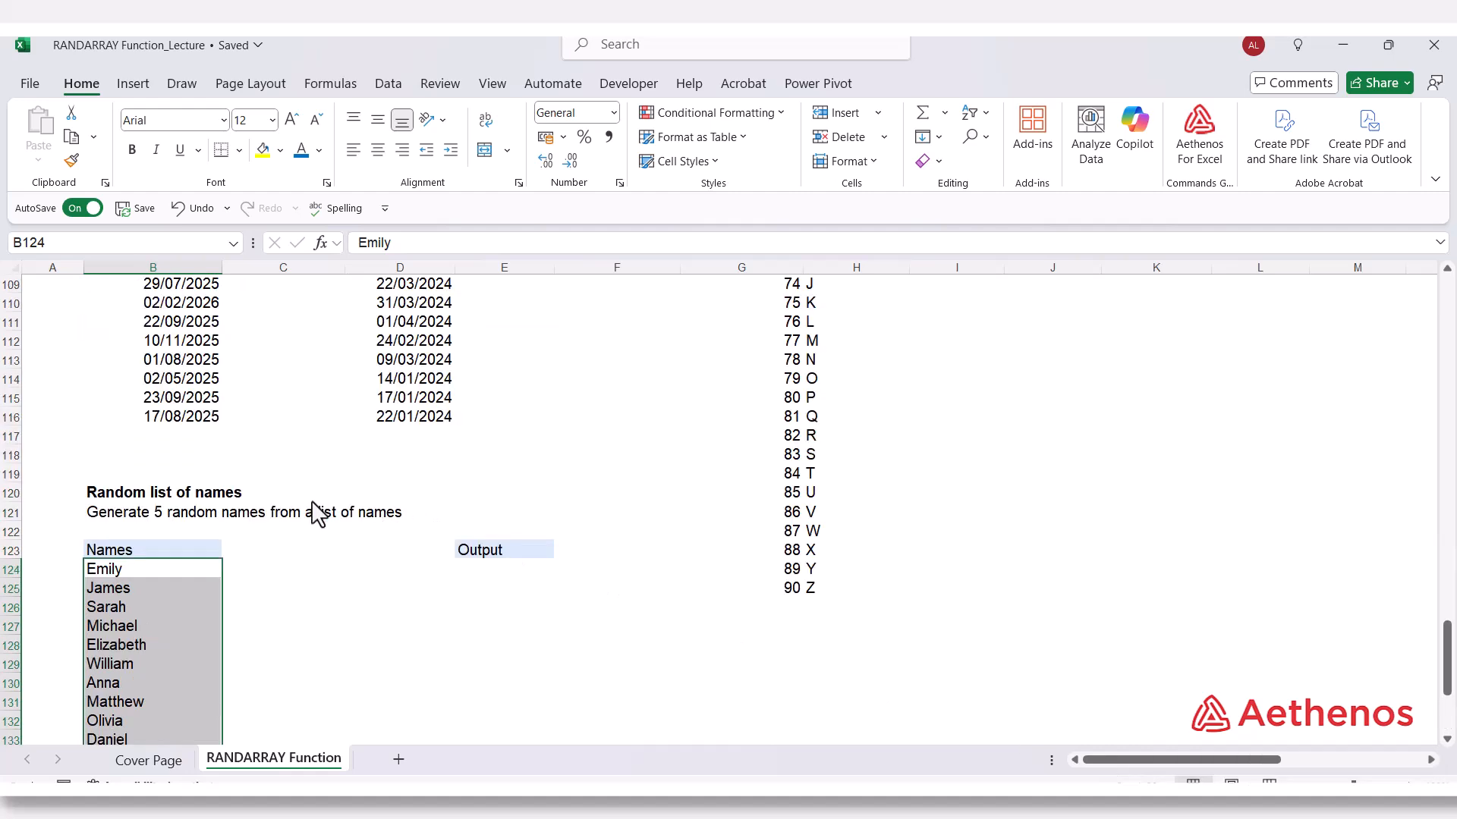
click(200, 570)
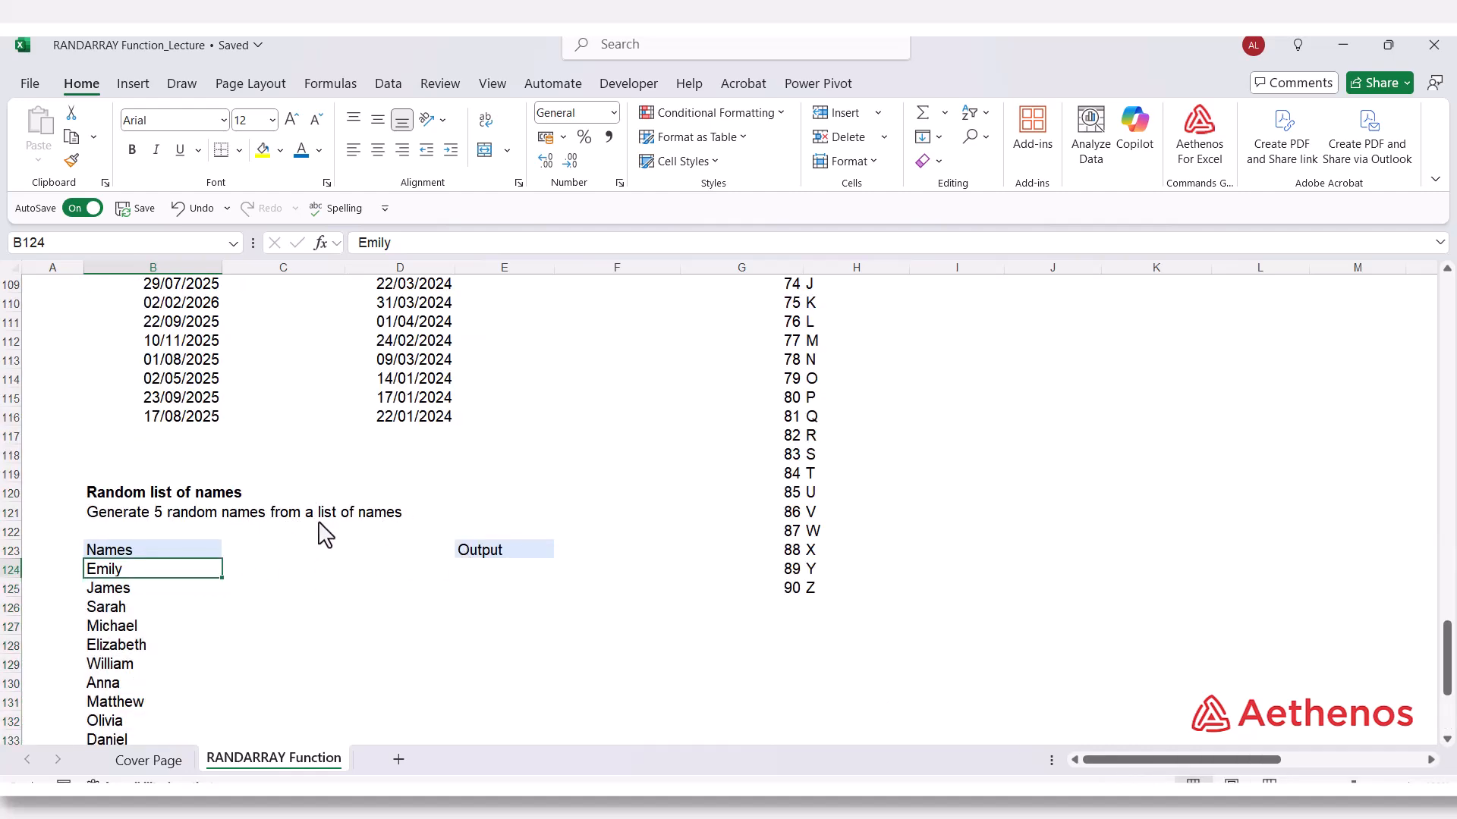
Begin an INDEX formula in E124 under Output with the name list B124:B143 as its array.
click(482, 575)
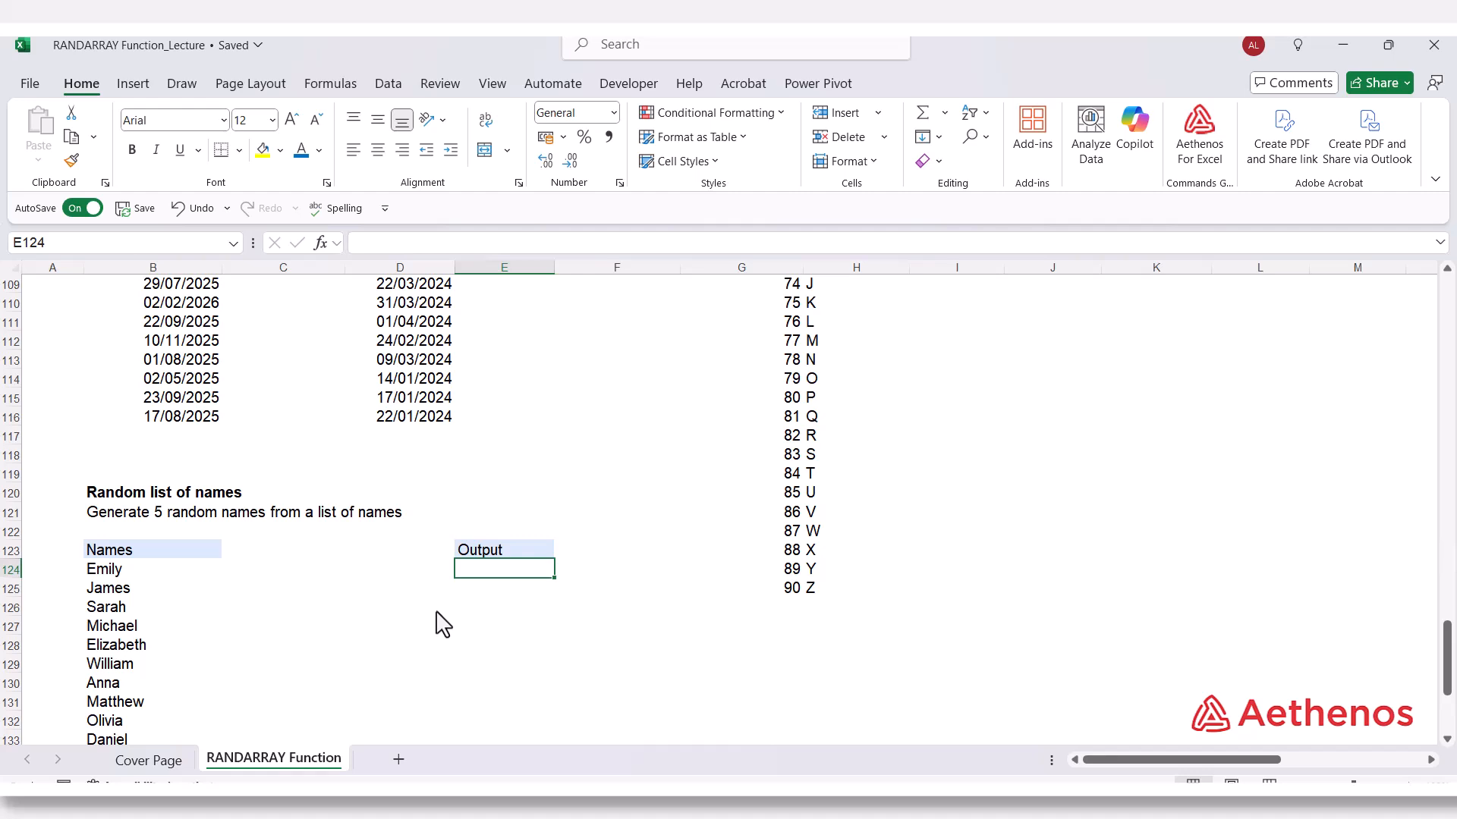
text(=inde)
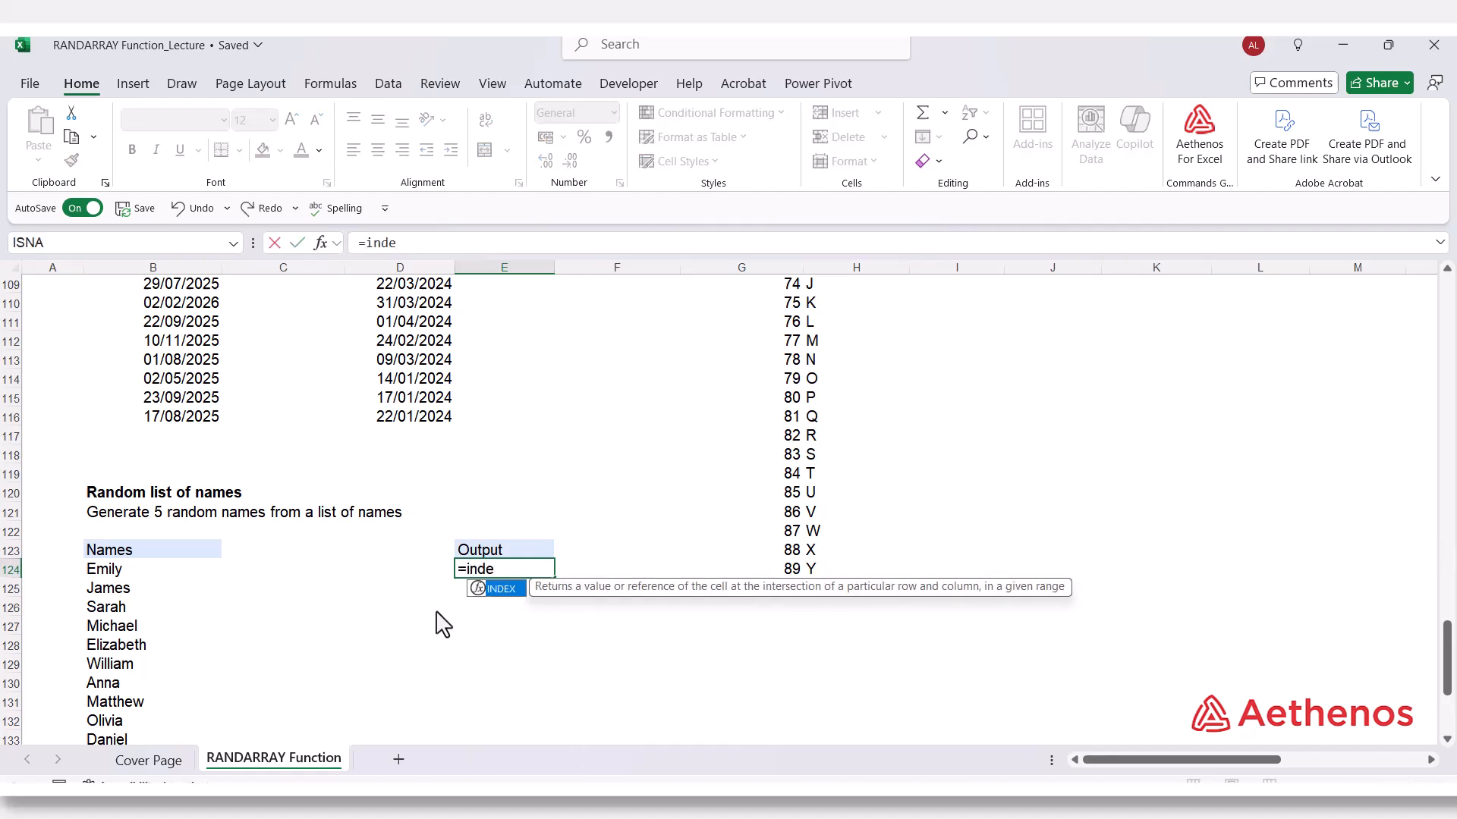
key(Tab)
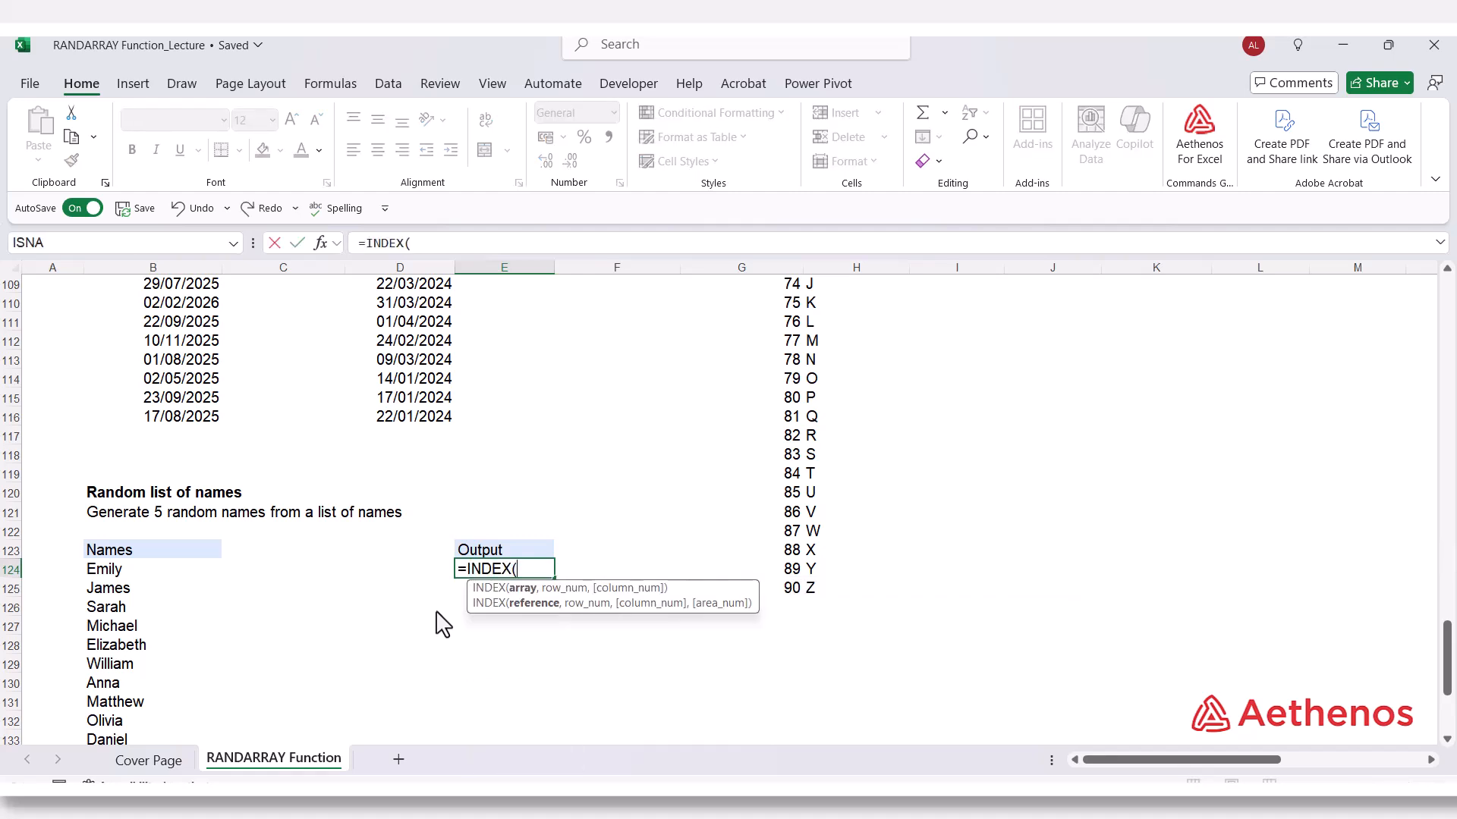
scroll(163, 559, down, 3)
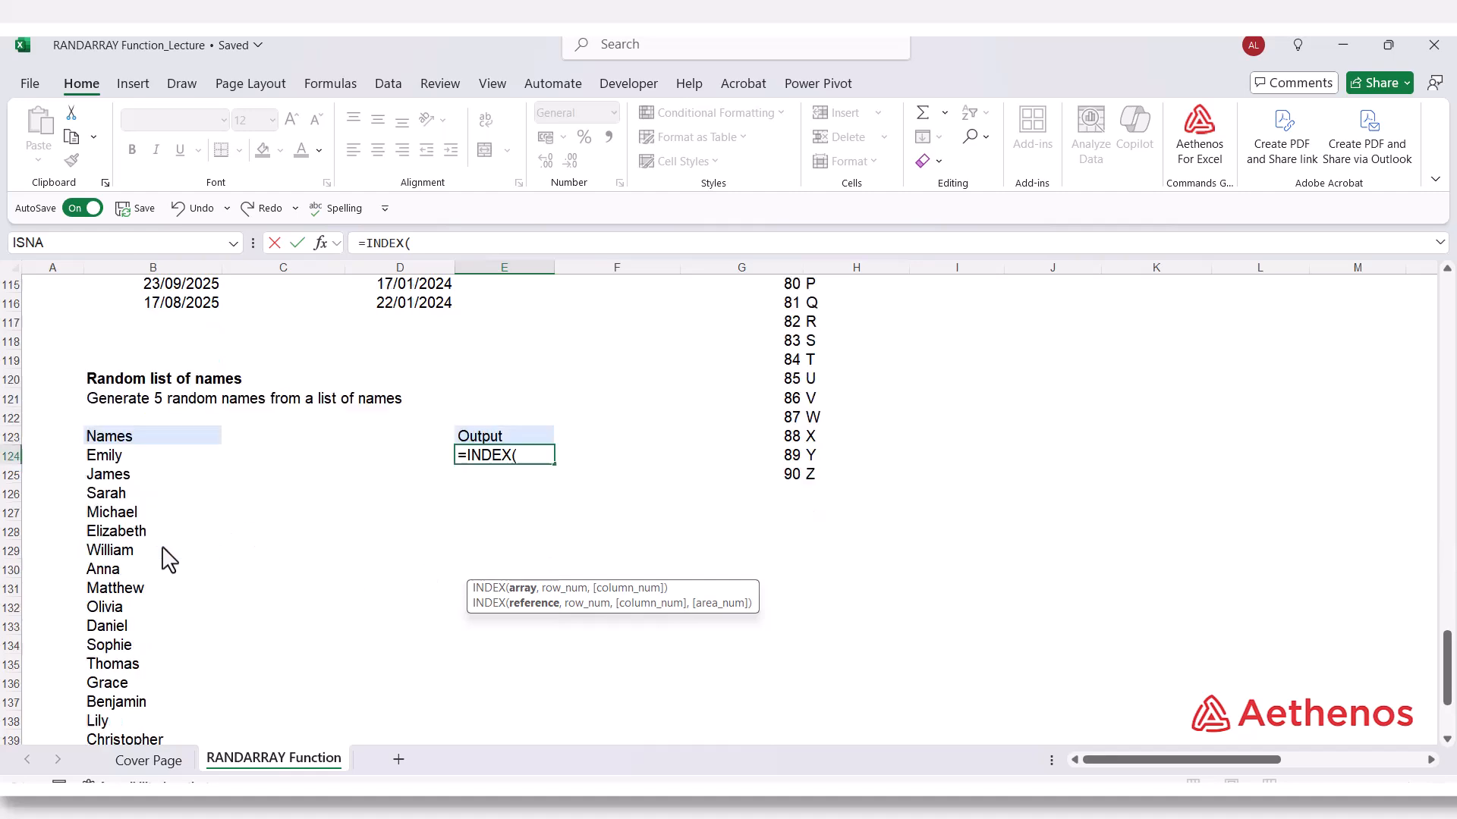
drag(114, 396, 98, 709)
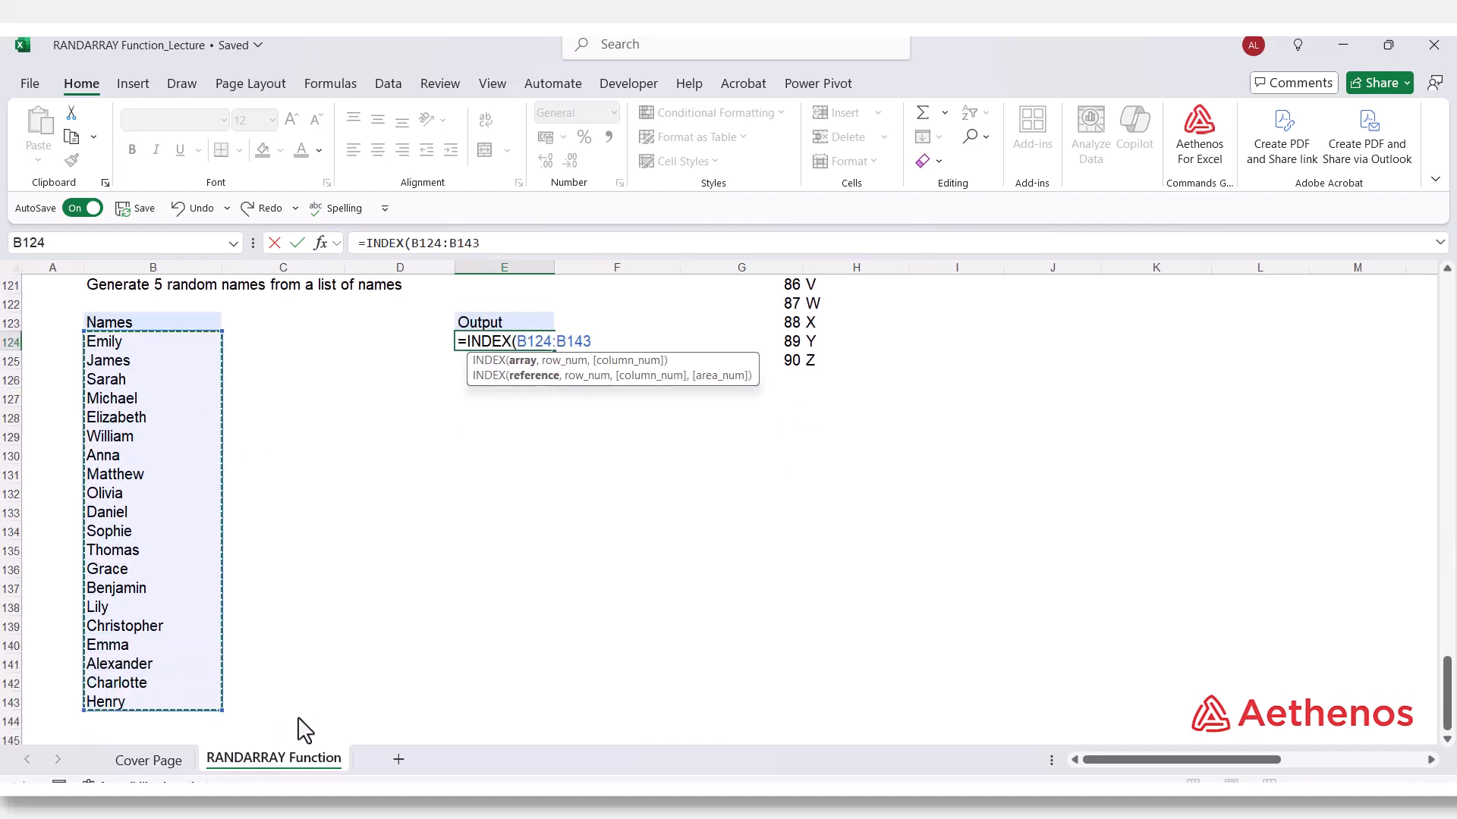
scroll(299, 728, up, 3)
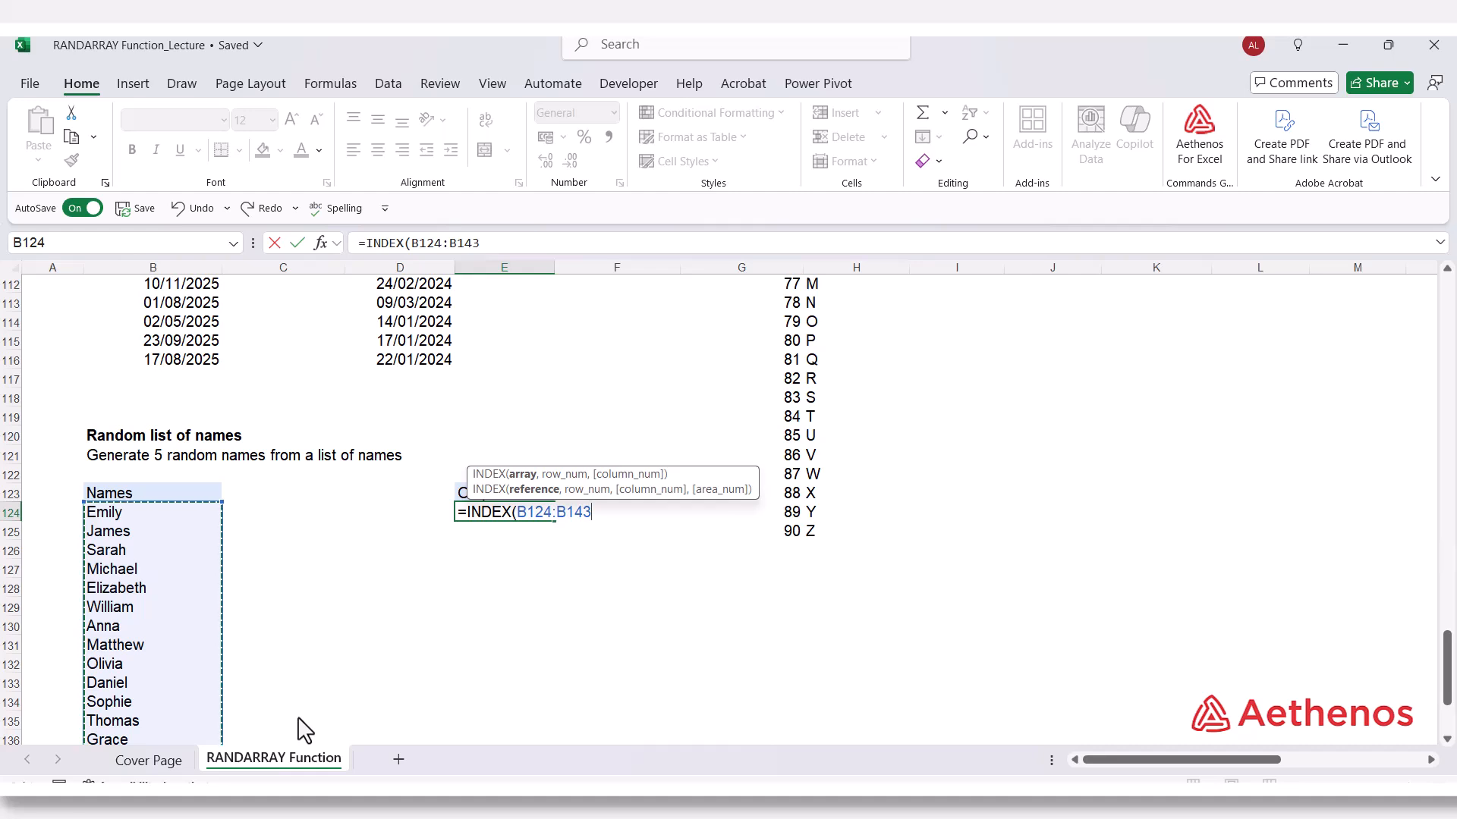
text(,)
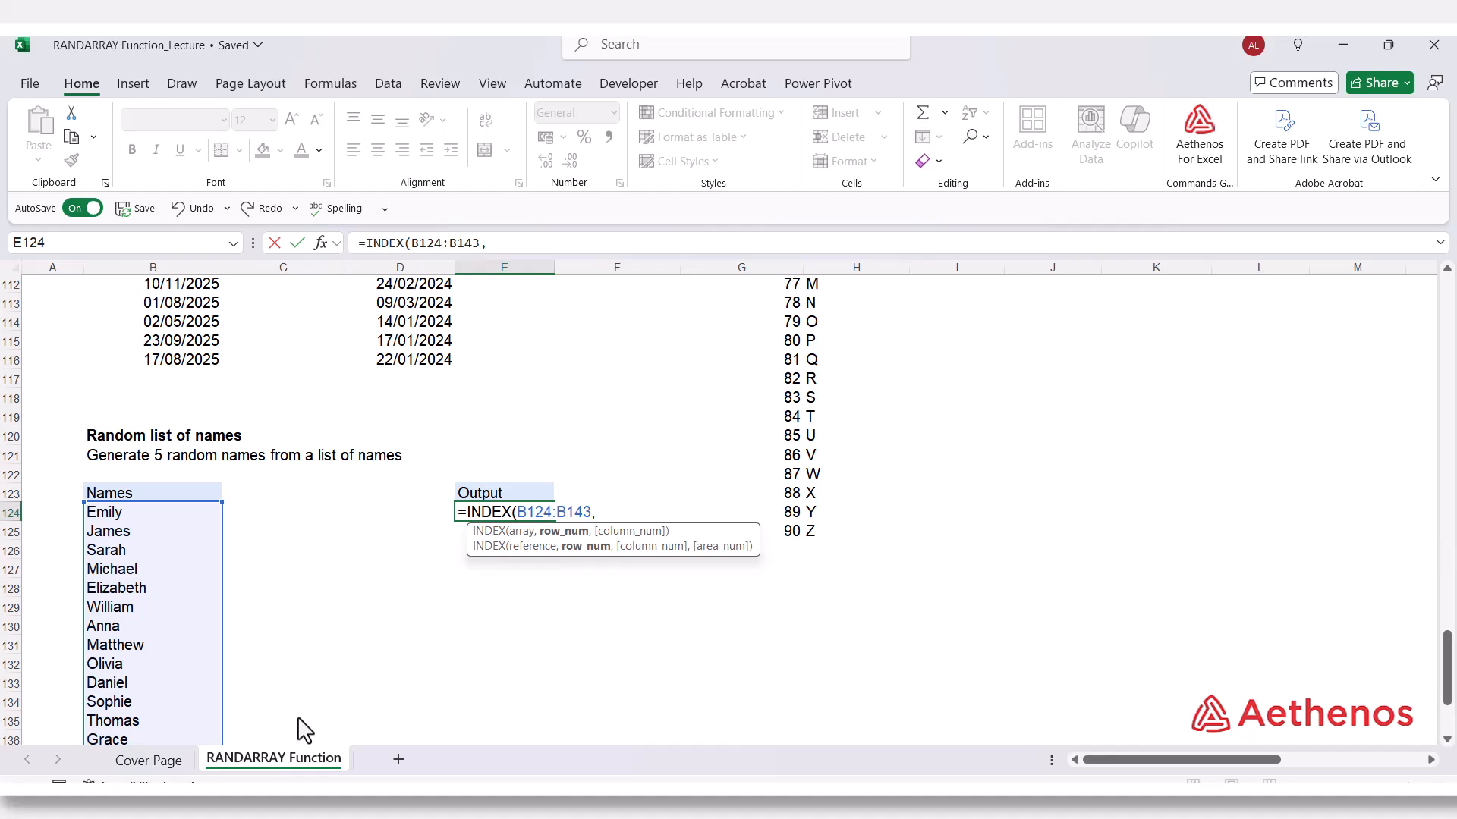
Nest RANDARRAY as the row number of the INDEX formula in E124, with 5 rows and 1 column.
text(ran)
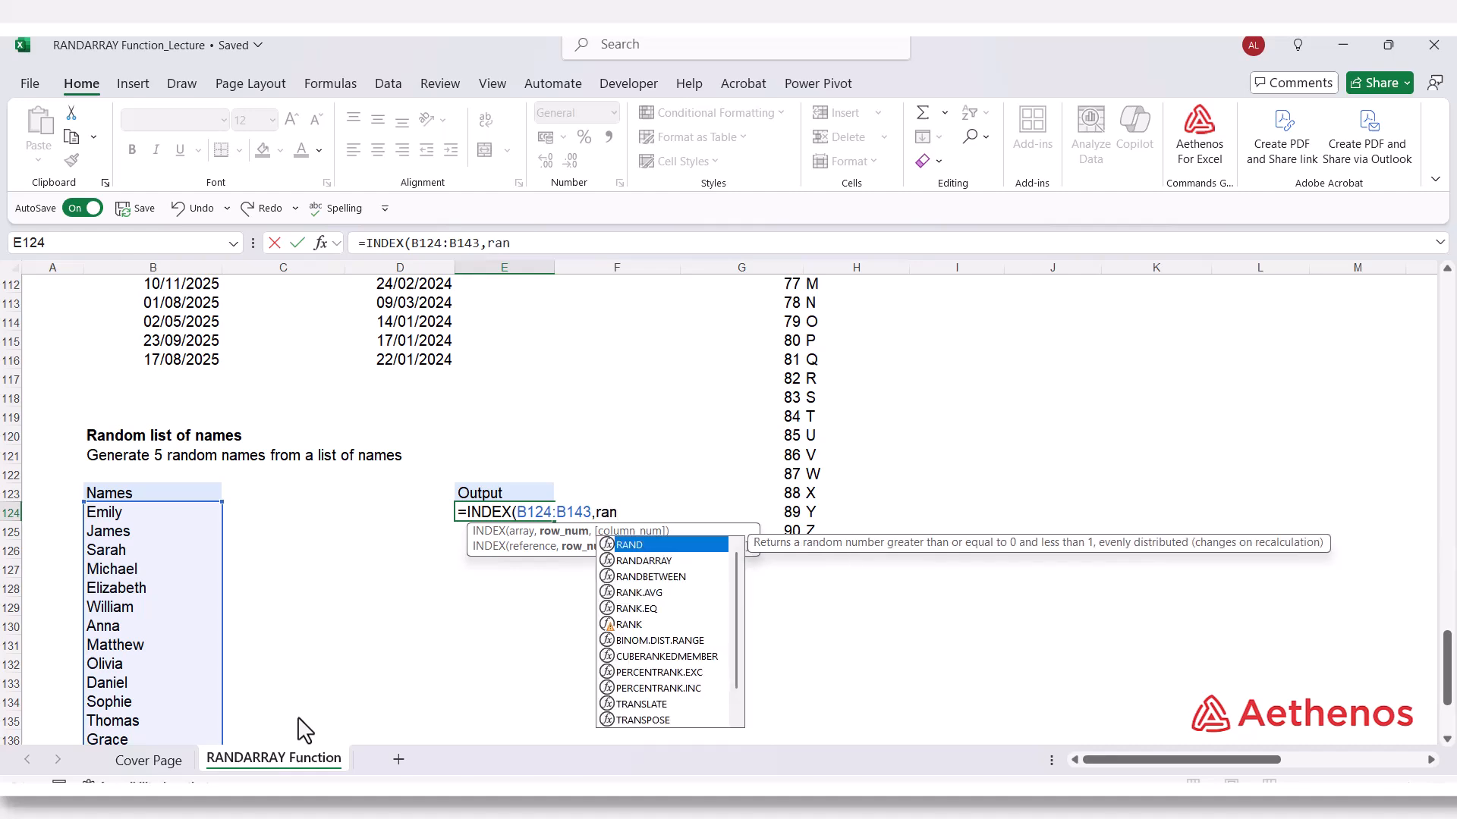
key(Down)
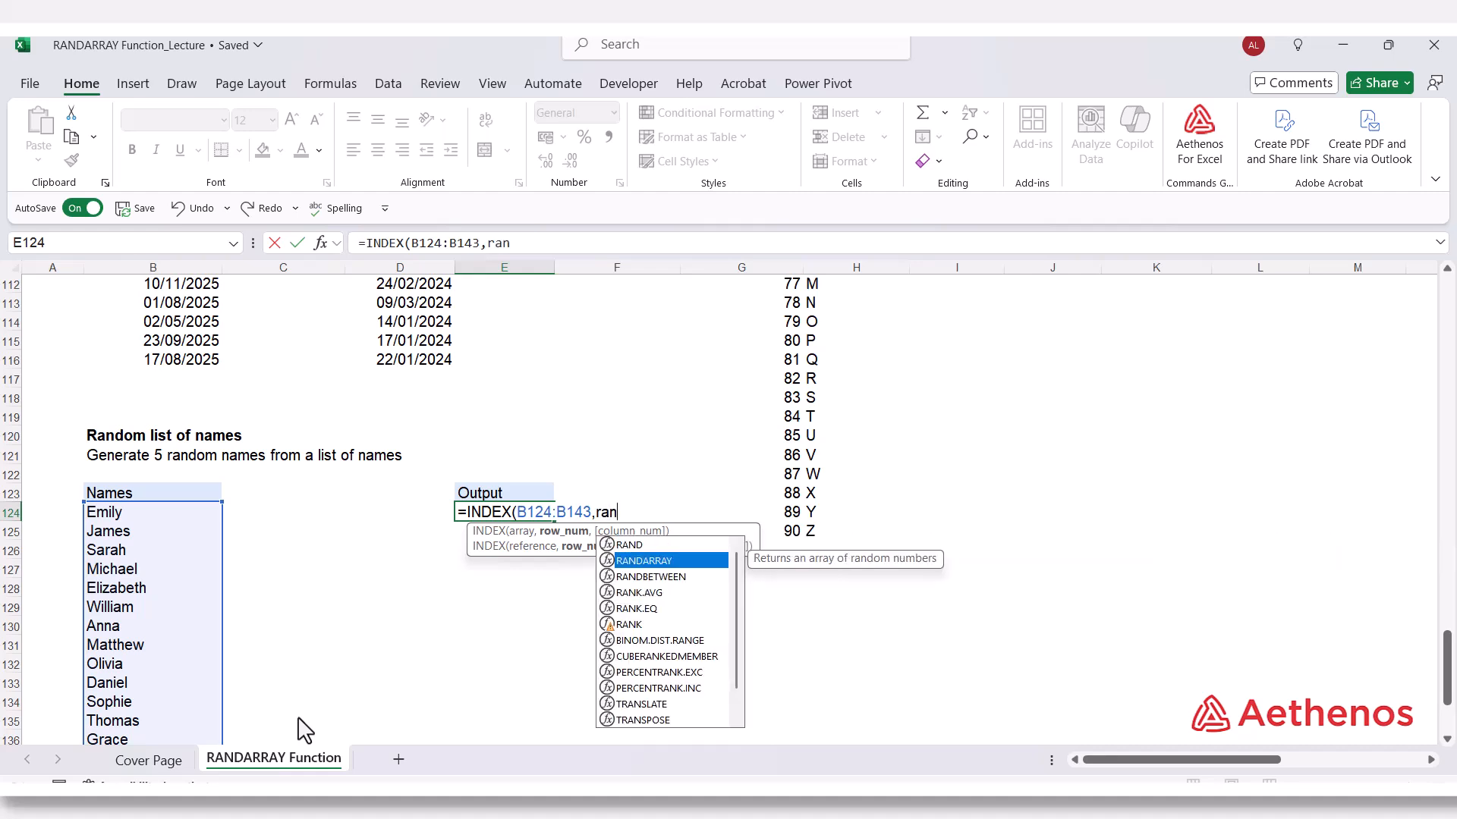
key(Tab)
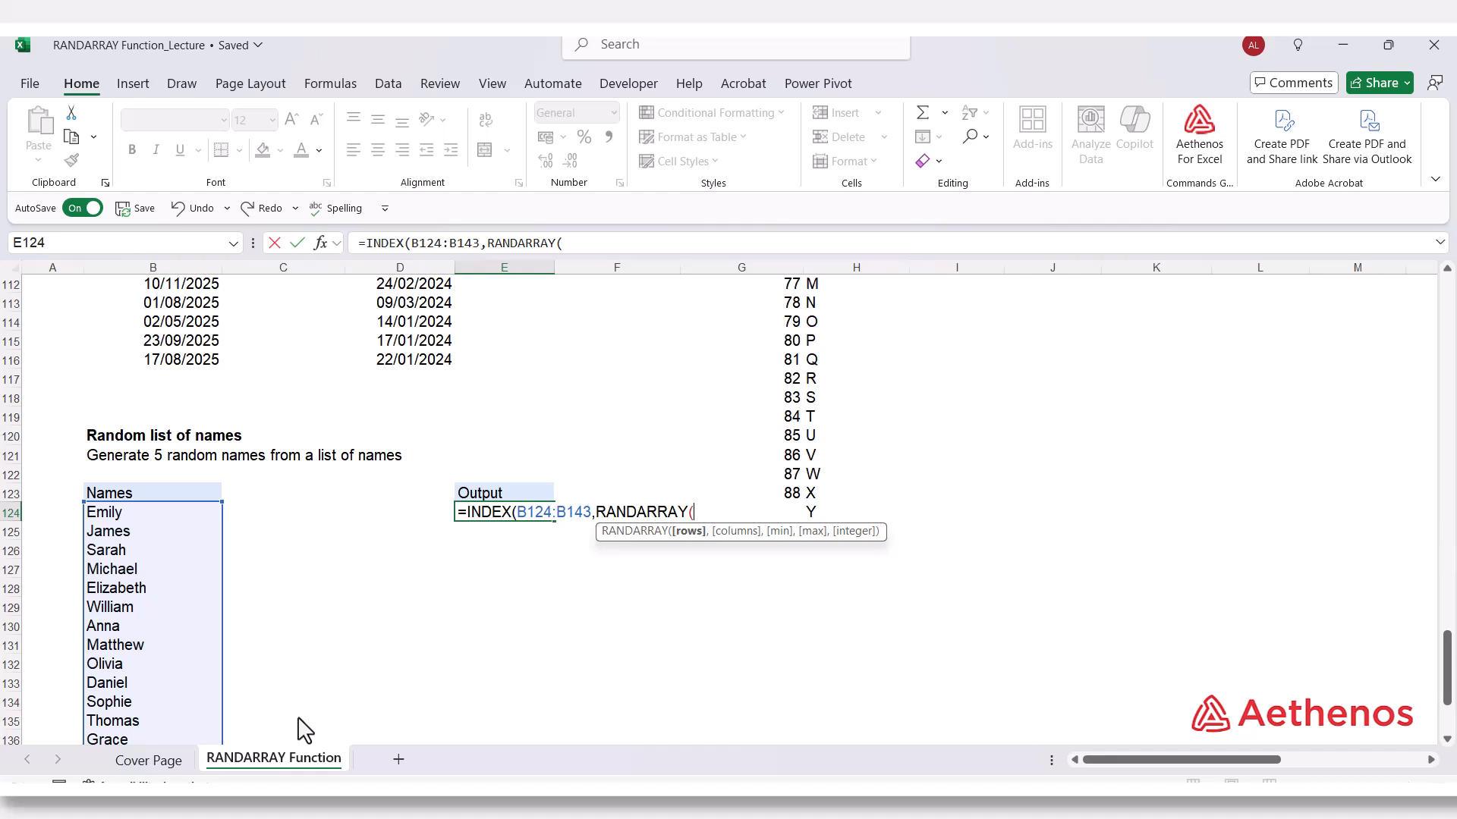
text(5,1,)
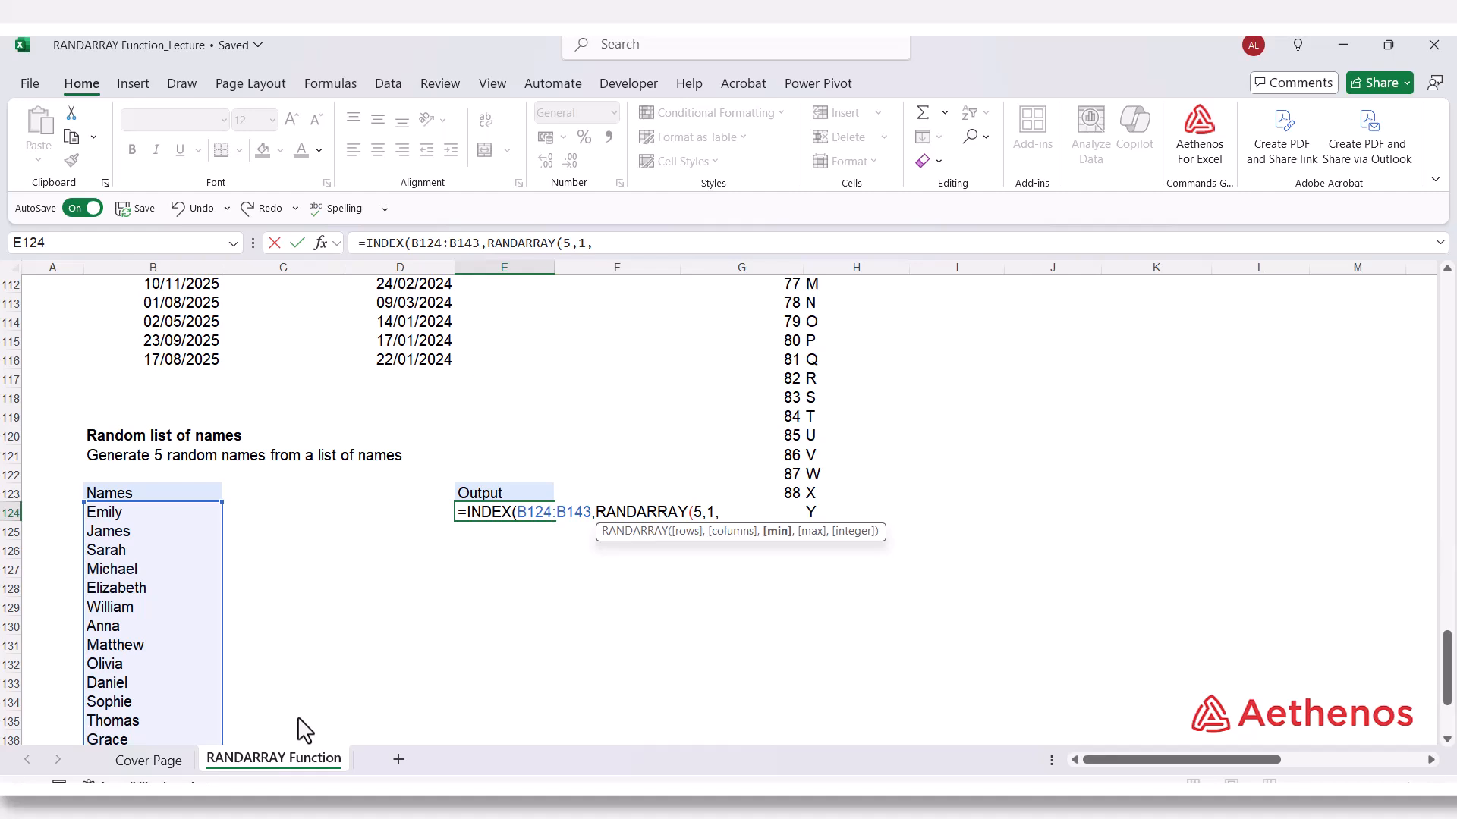
text(1,20,)
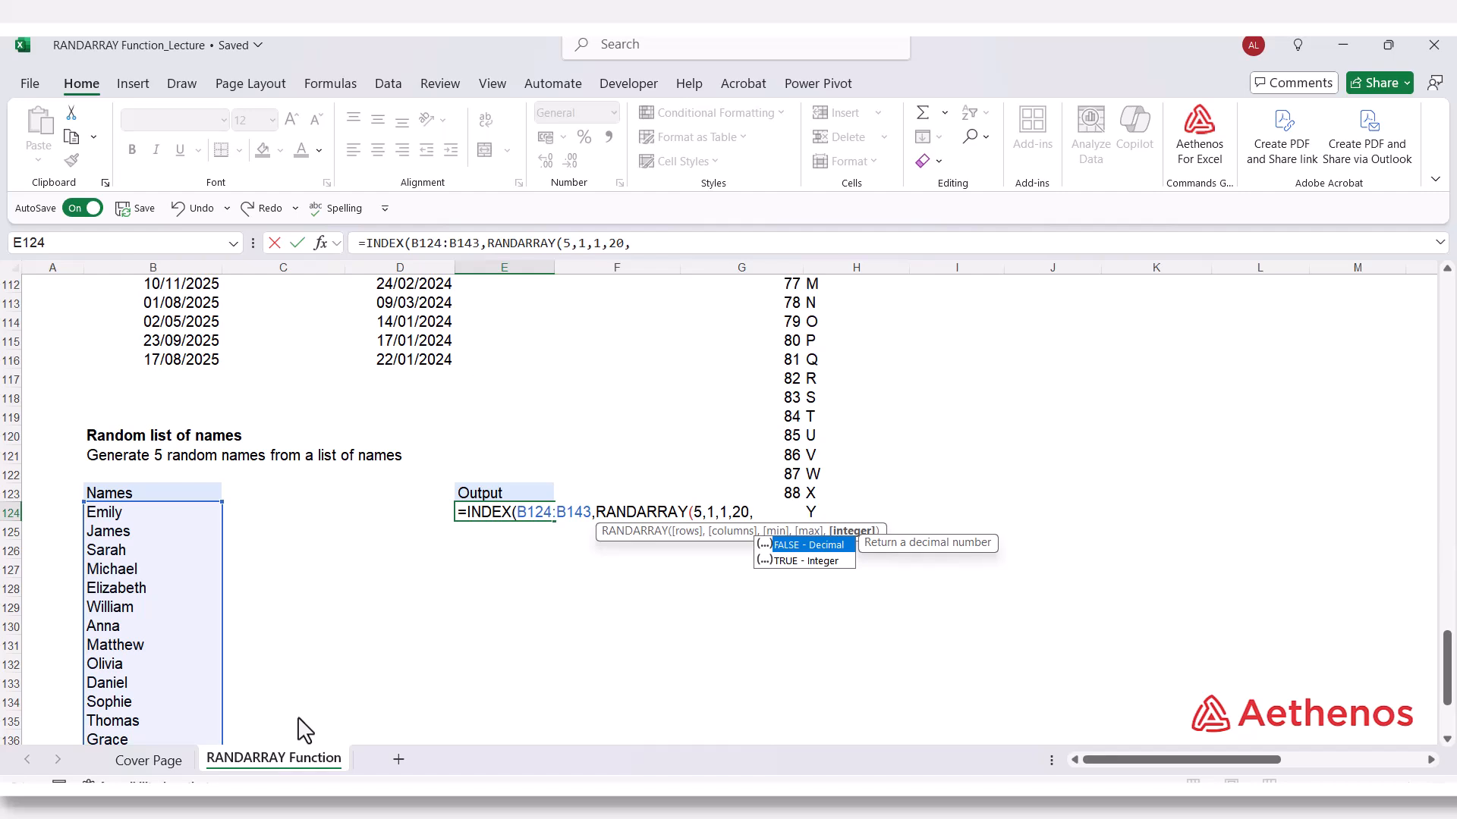
Complete the nested RANDARRAY with minimum 1, maximum 20 and TRUE for integers, and enter the E124 formula.
key(Down)
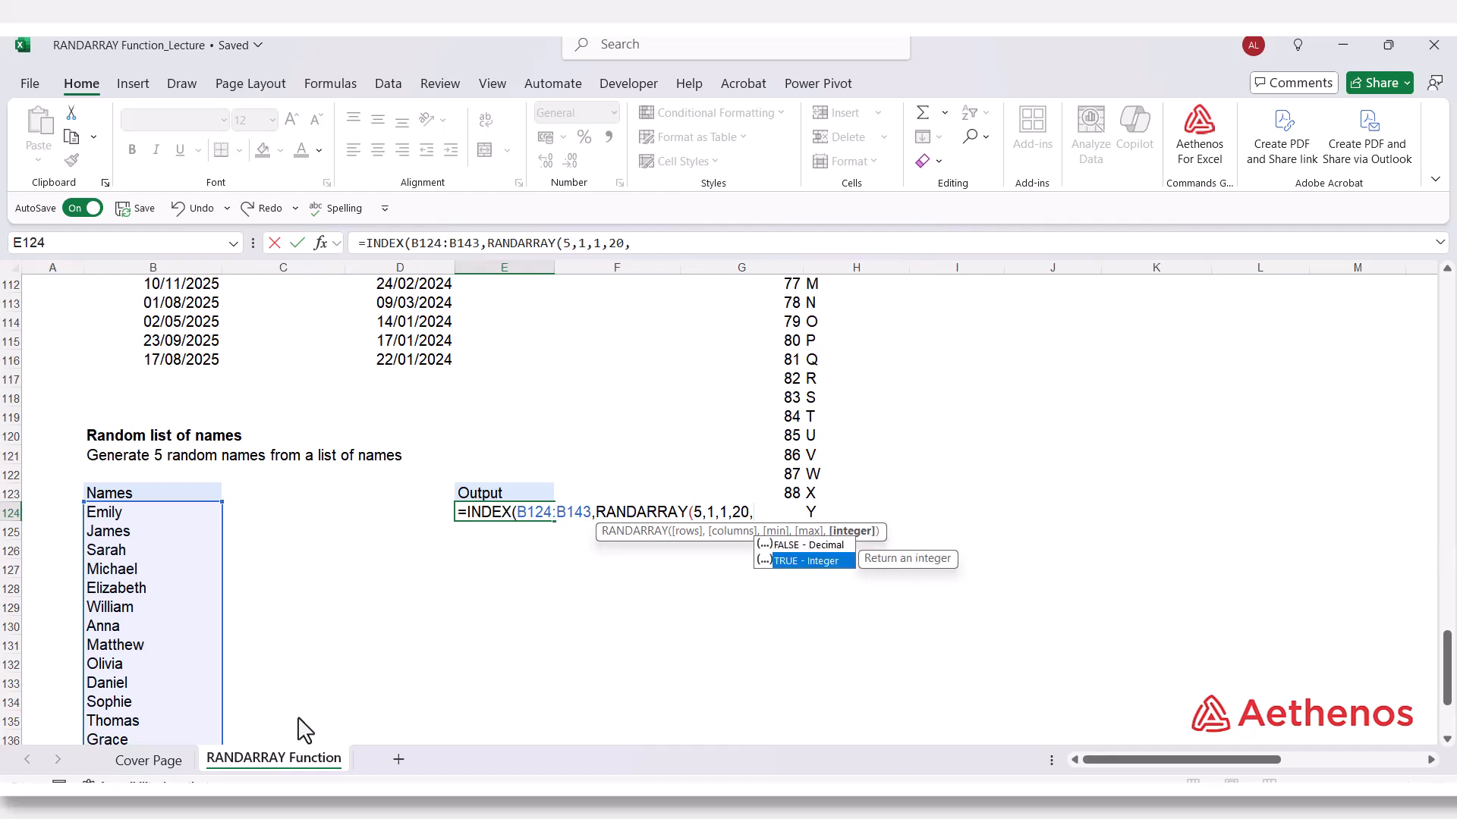
key(Tab)
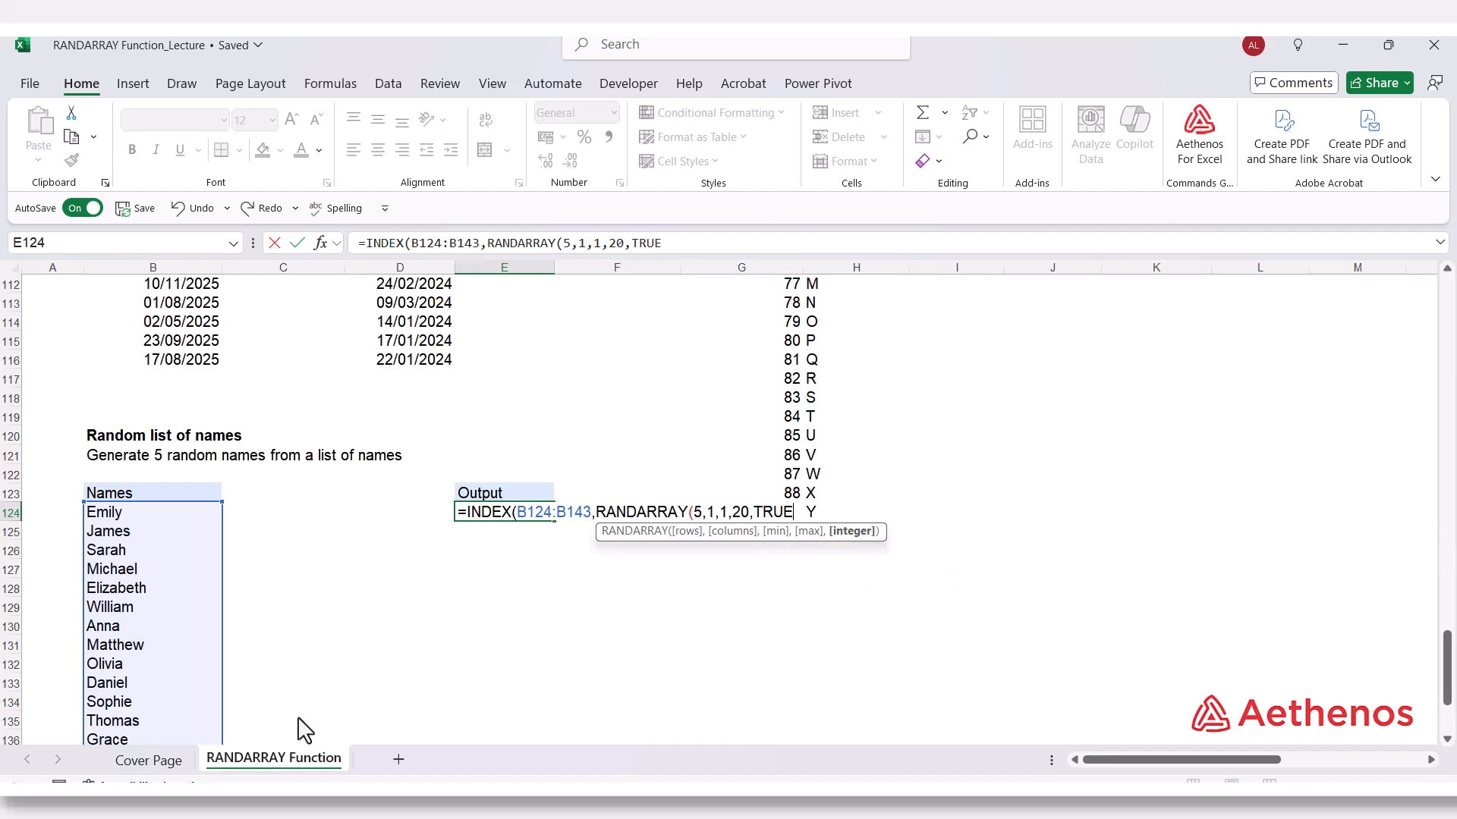
text())
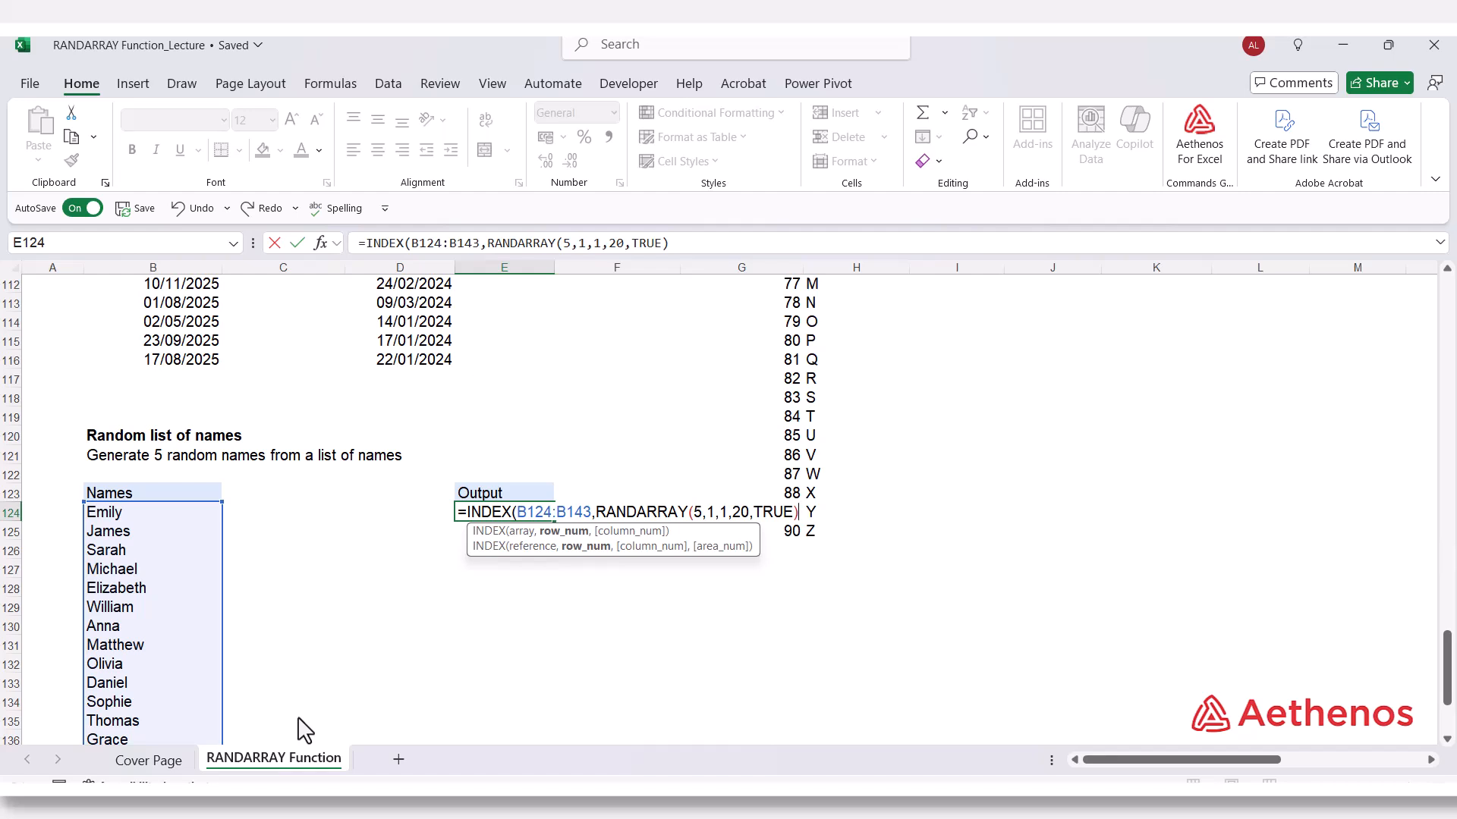
text())
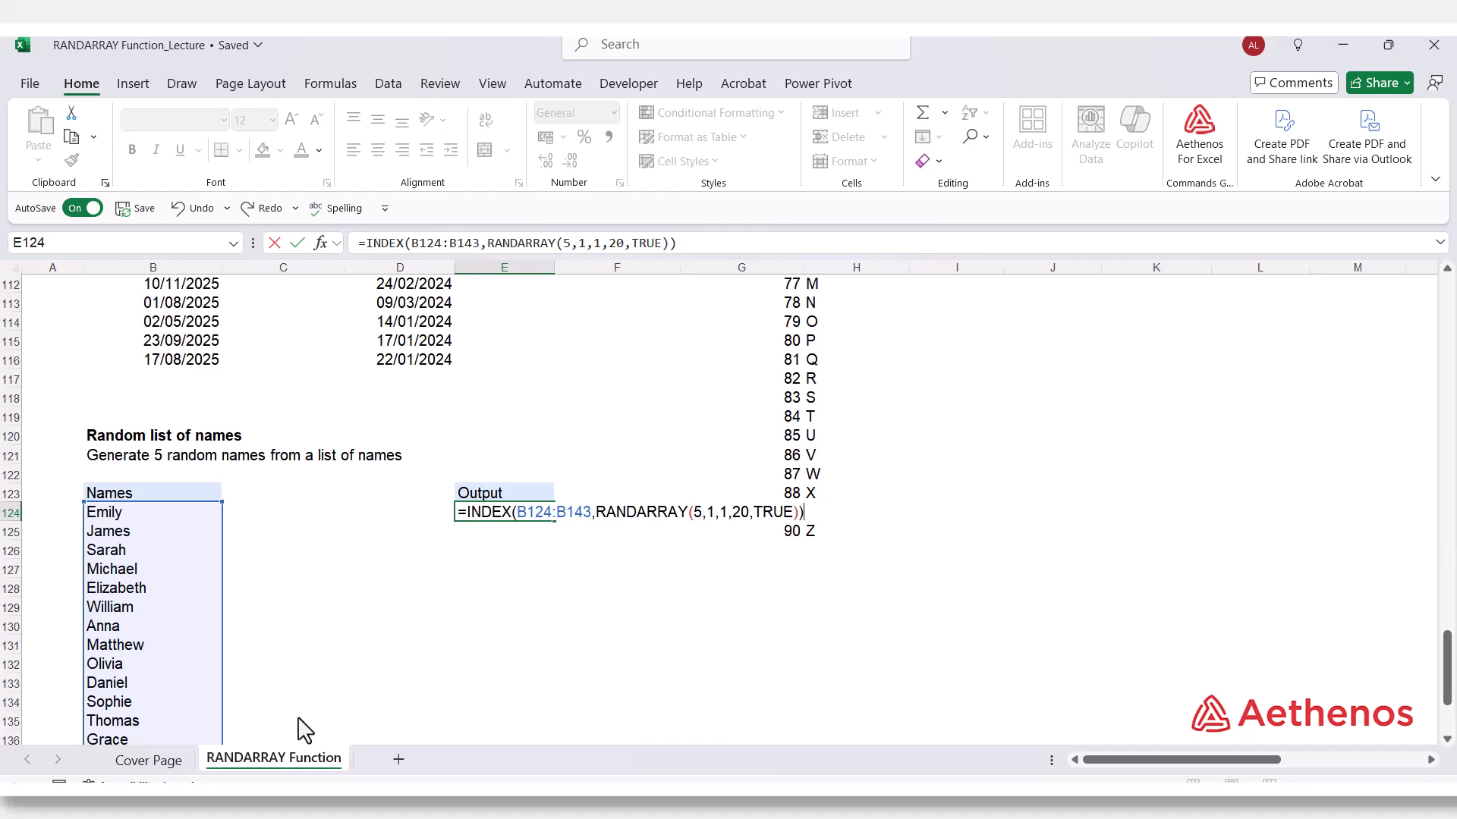
key(Return)
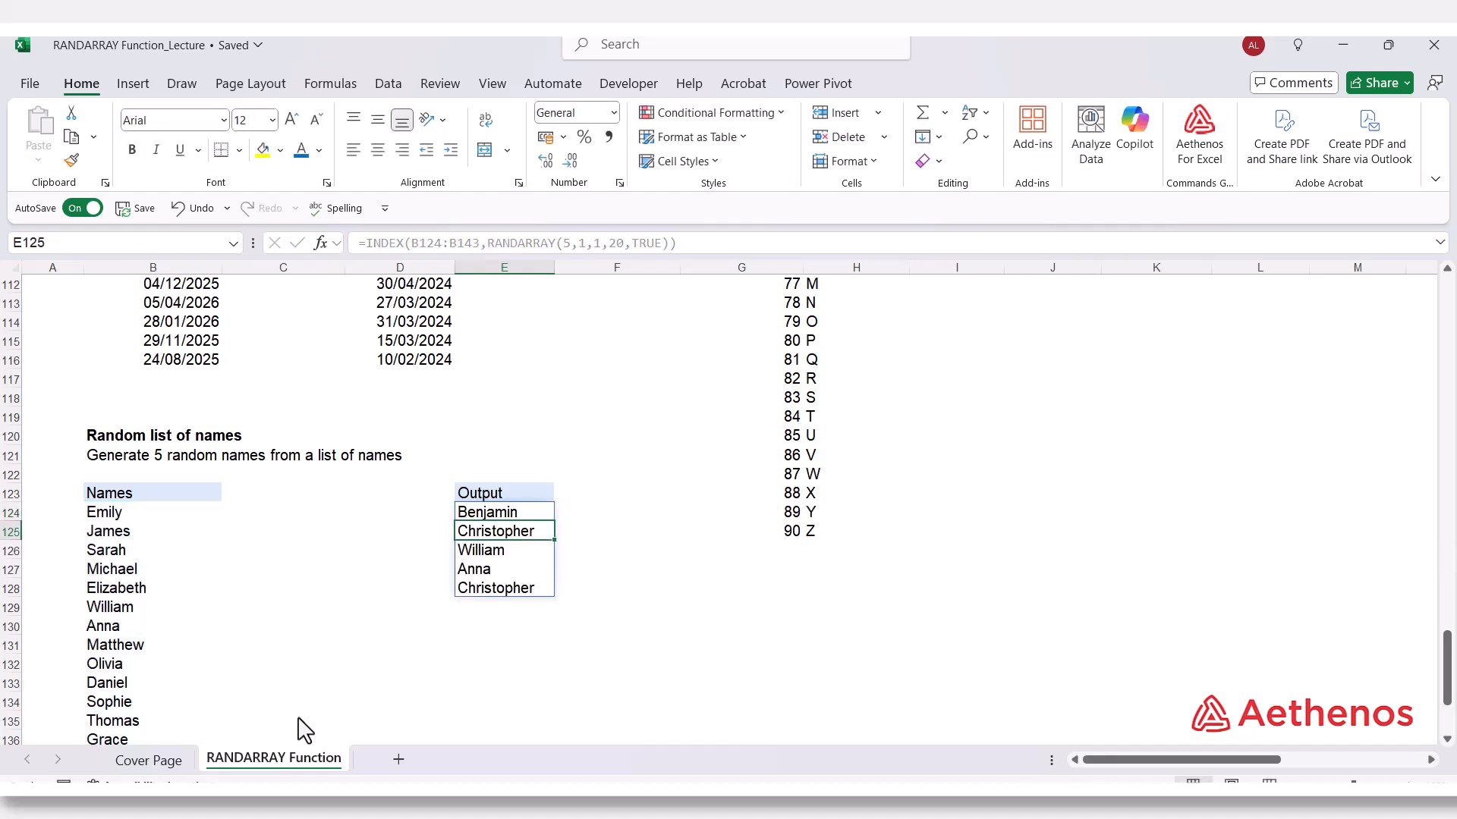
Open the INDEX formula in E124 to review its arguments, and leave it without editing.
scroll(303, 730, down, 1)
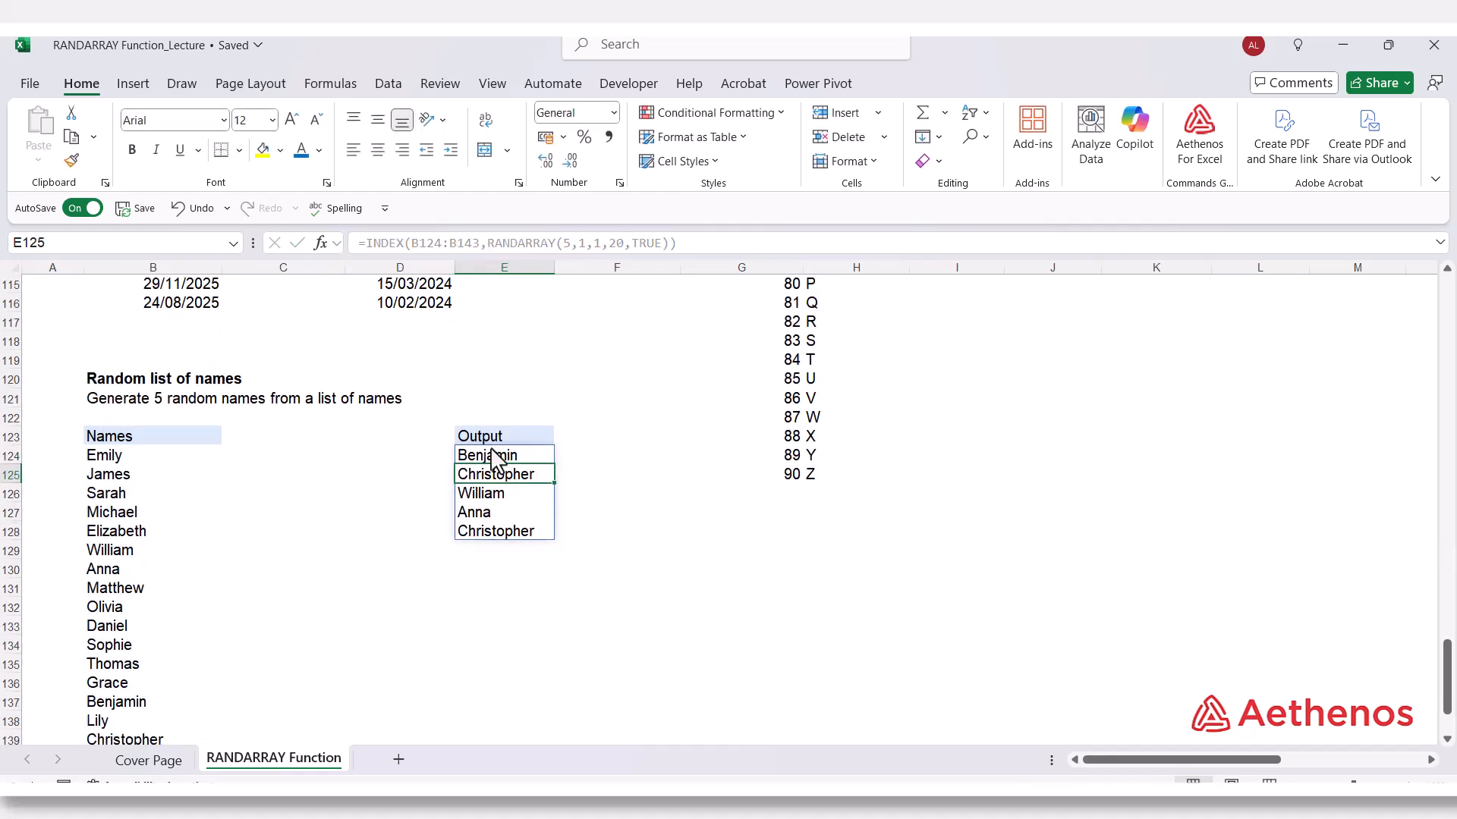
click(497, 455)
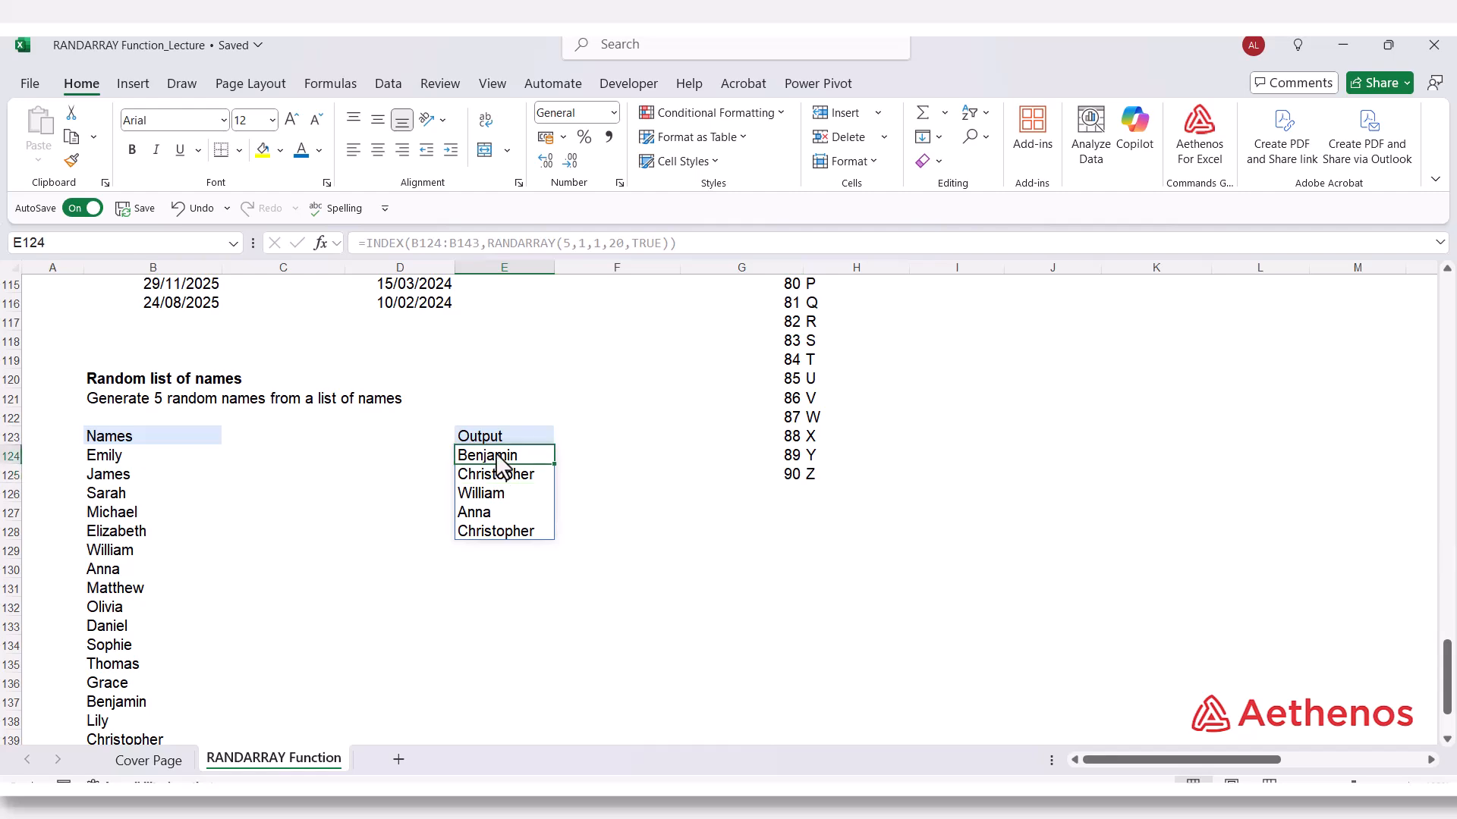
double_click(497, 457)
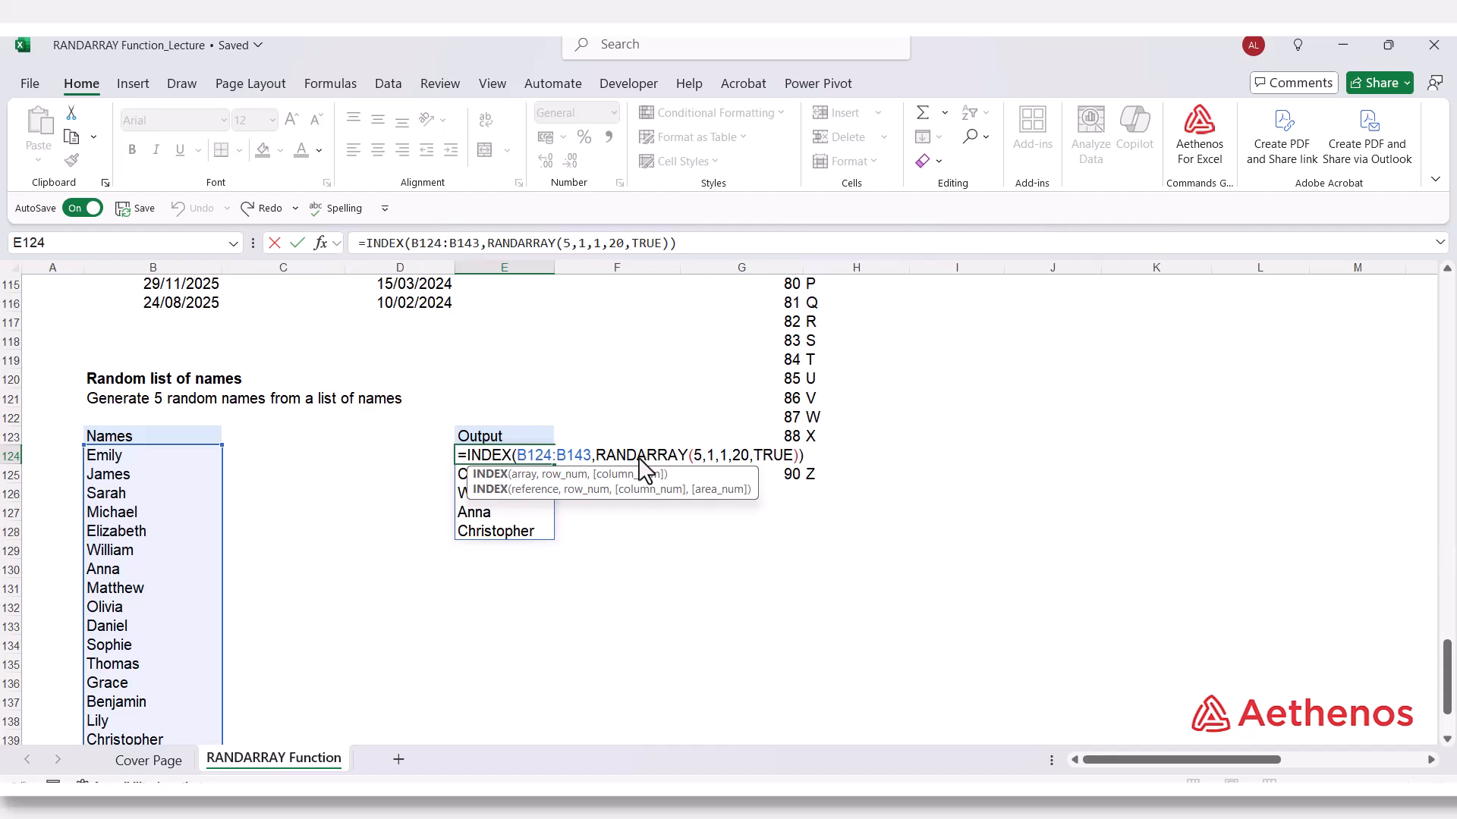
click(627, 596)
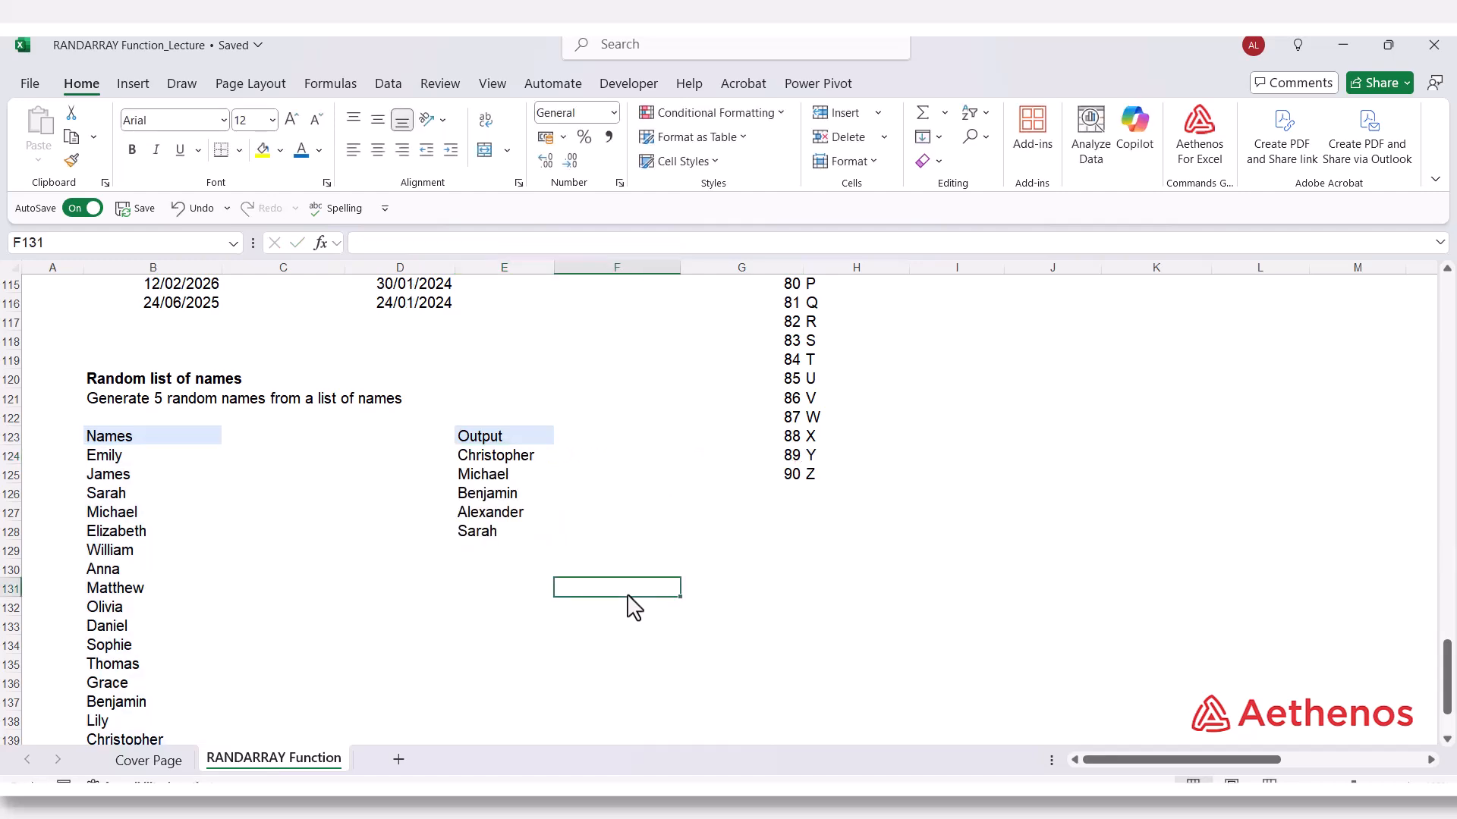